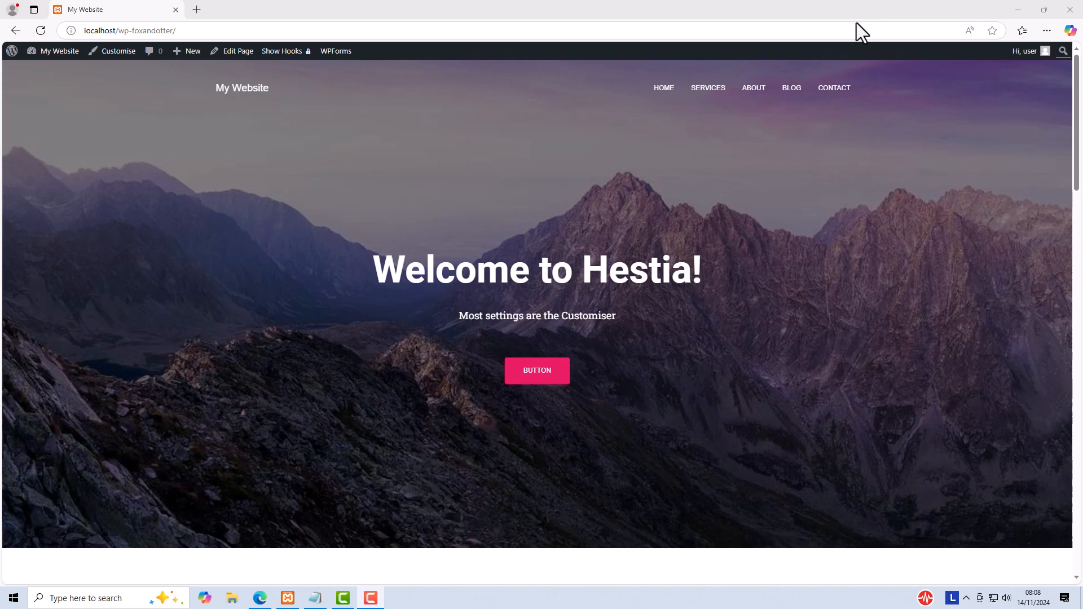
Step: Open the site's Customiser and go to the Frontpage Sections settings
left_click(1076, 76)
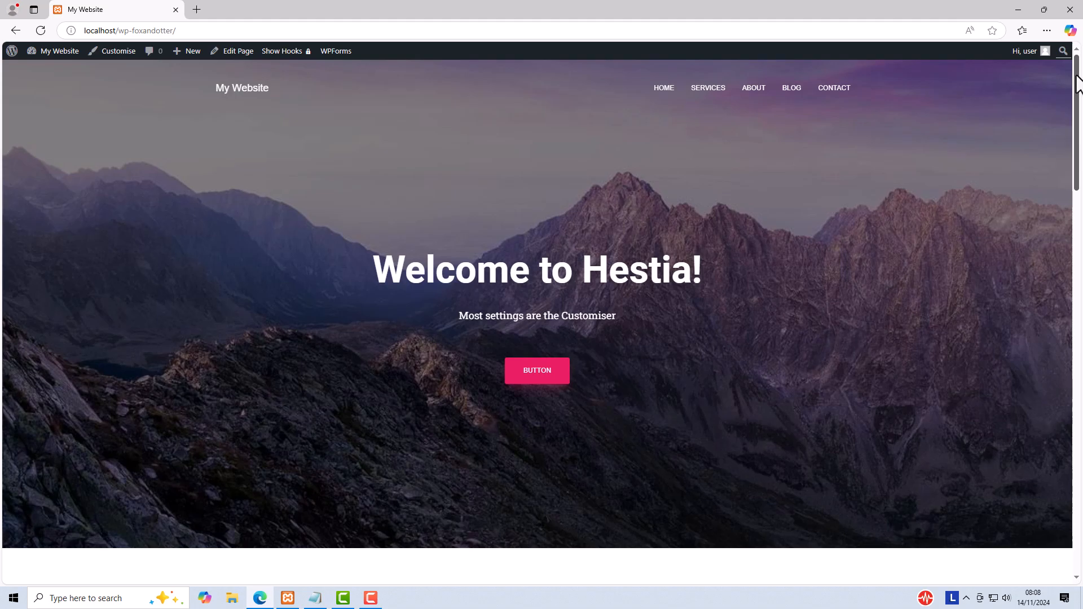
mouse_move(1076, 76)
left_mouse_down()
mouse_move(1081, 478)
mouse_move(1081, 67)
left_mouse_up()
left_click(112, 51)
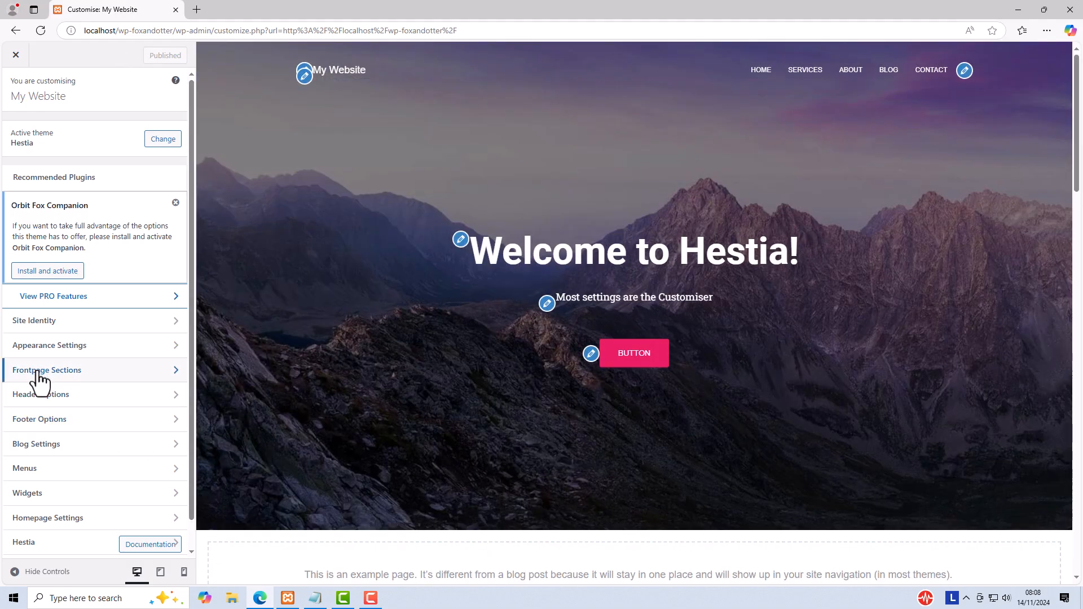
left_click(35, 372)
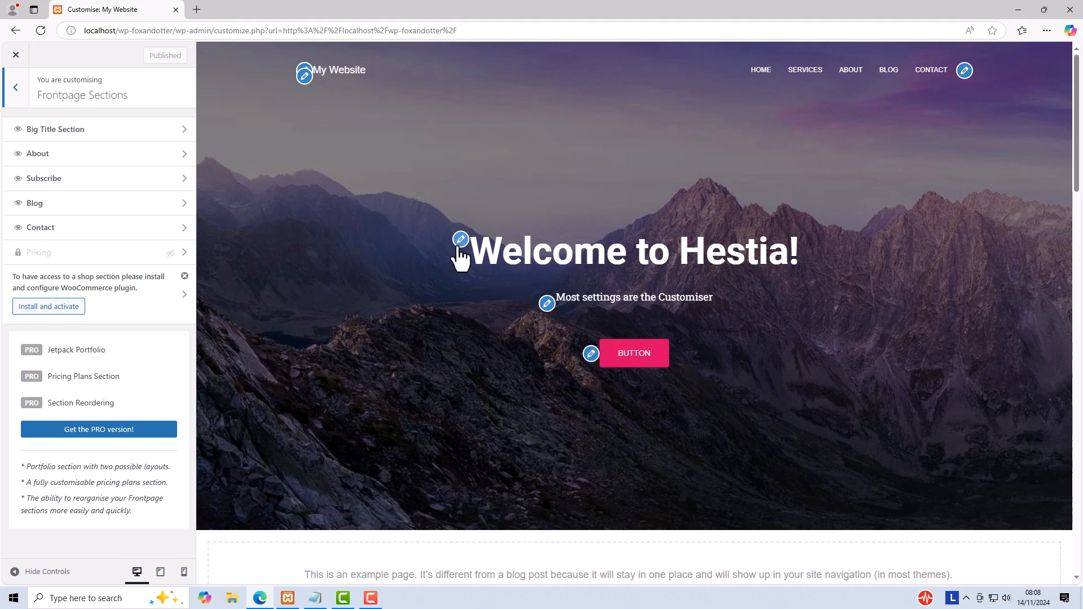
Step: Look through the homepage preview from the big title to the footer and back, examining the editable sections
scroll(472, 280, "down", 6)
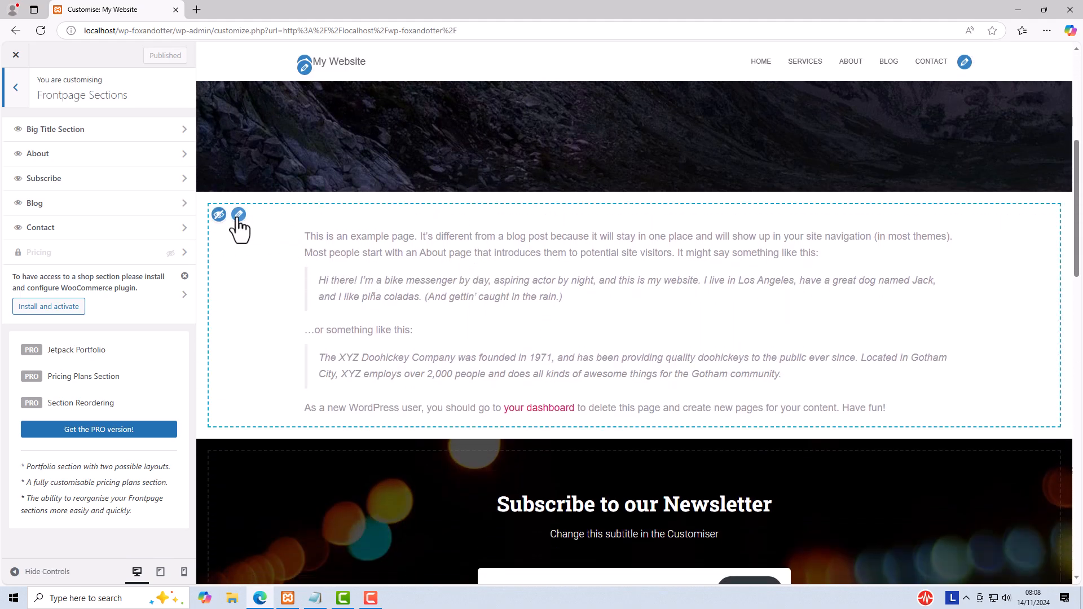
scroll(448, 312, "down", 5)
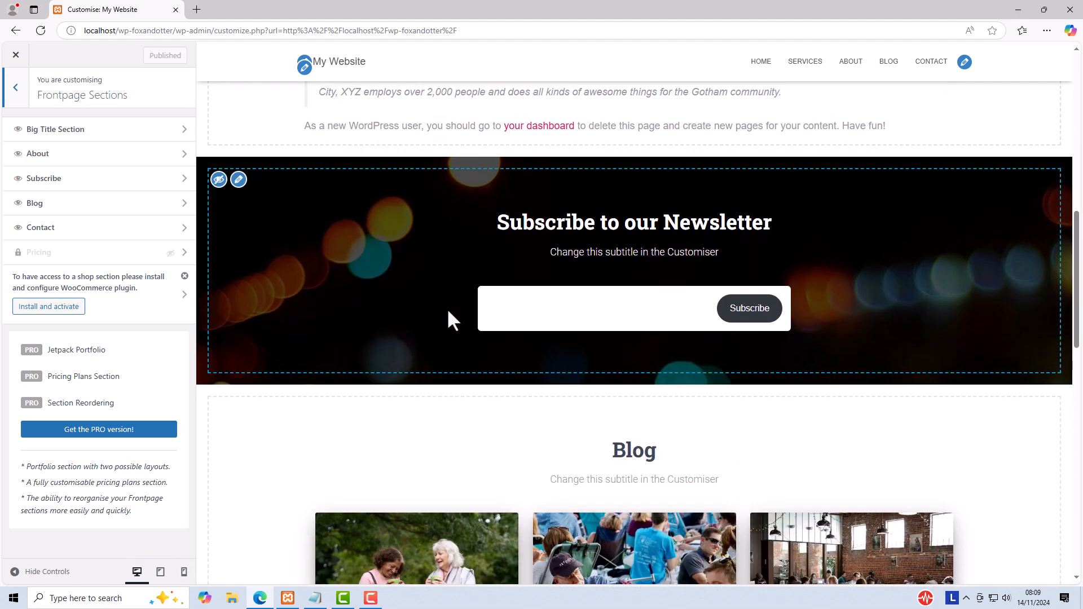
scroll(446, 308, "down", 3)
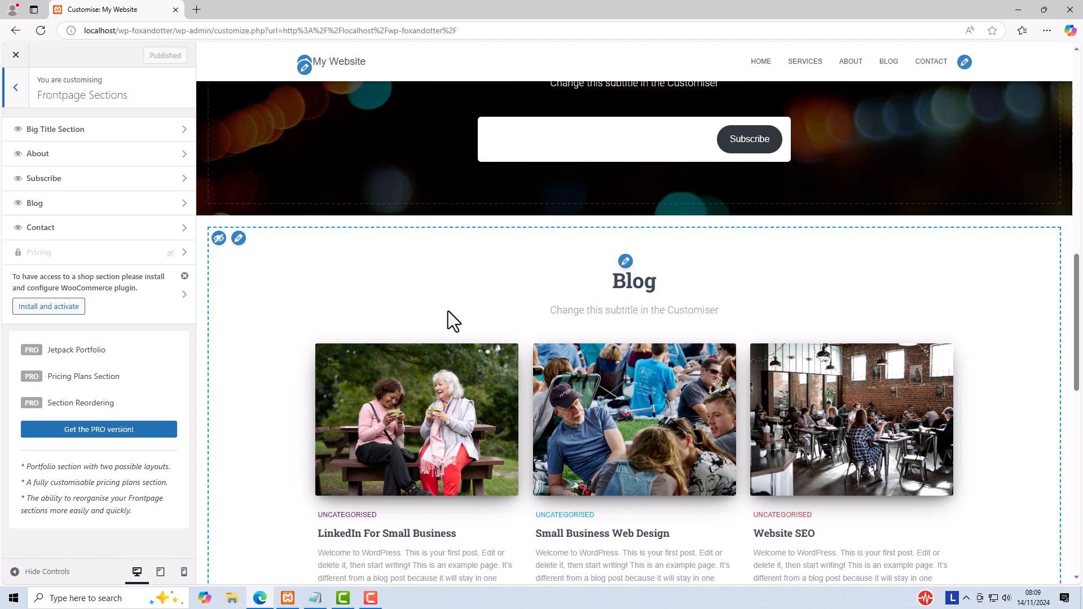
scroll(447, 312, "down", 8)
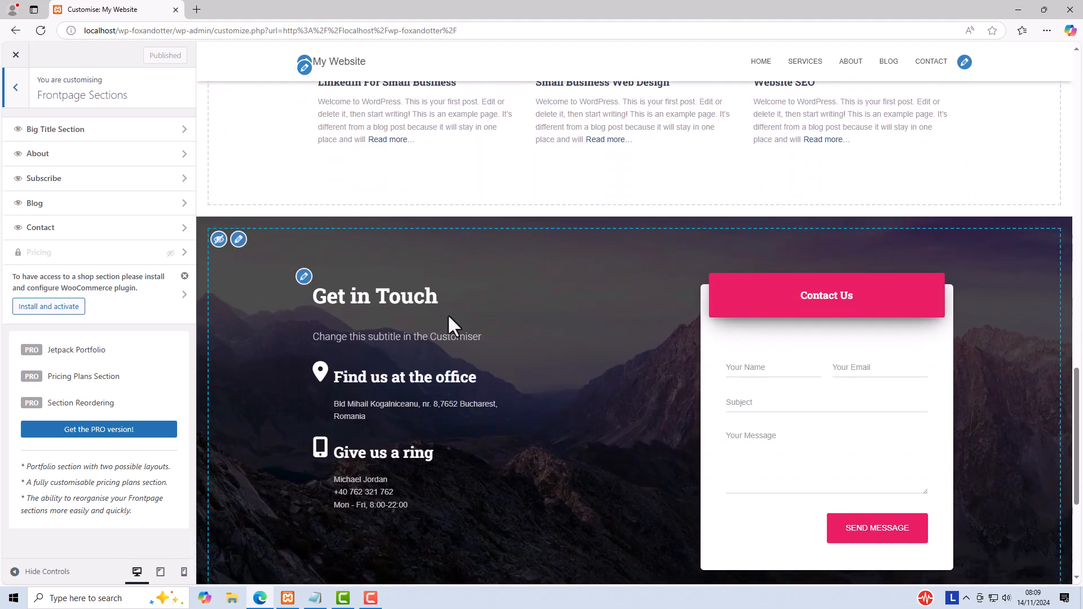
scroll(448, 313, "down", 5)
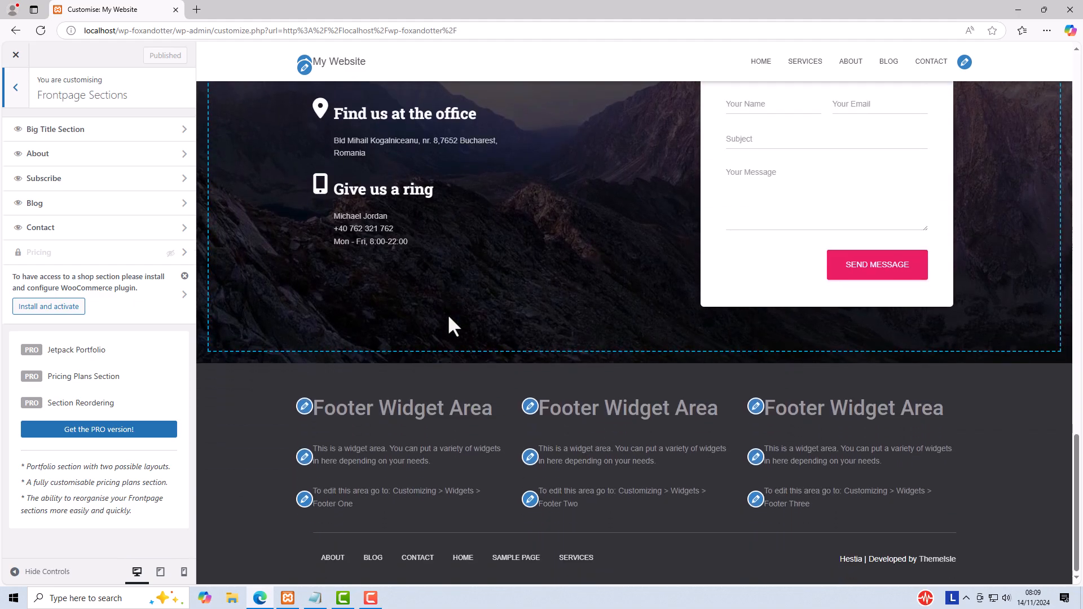
scroll(449, 318, "up", 7)
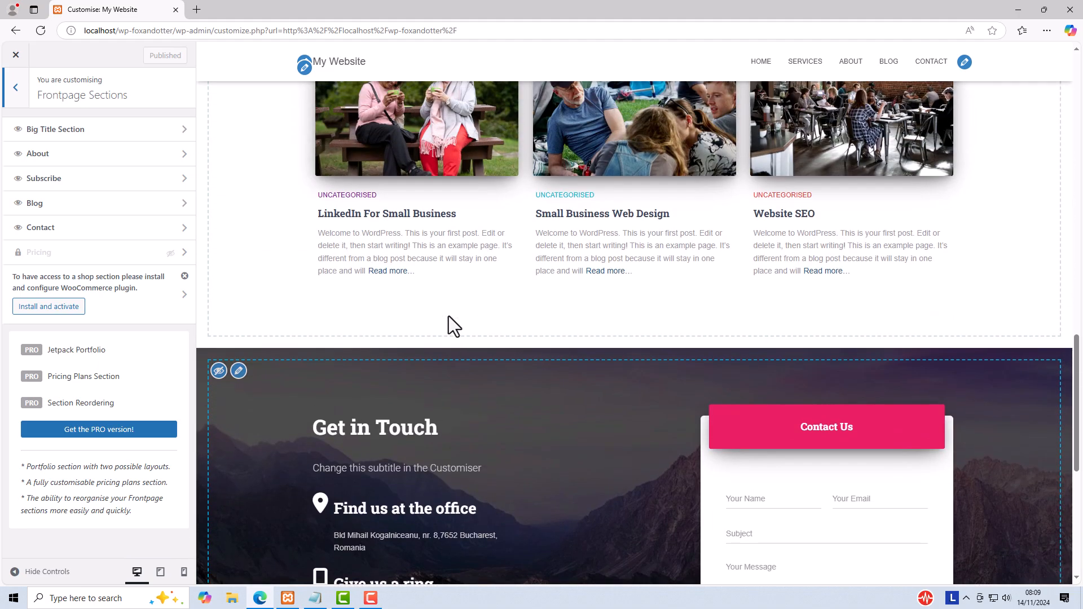
scroll(449, 317, "up", 9)
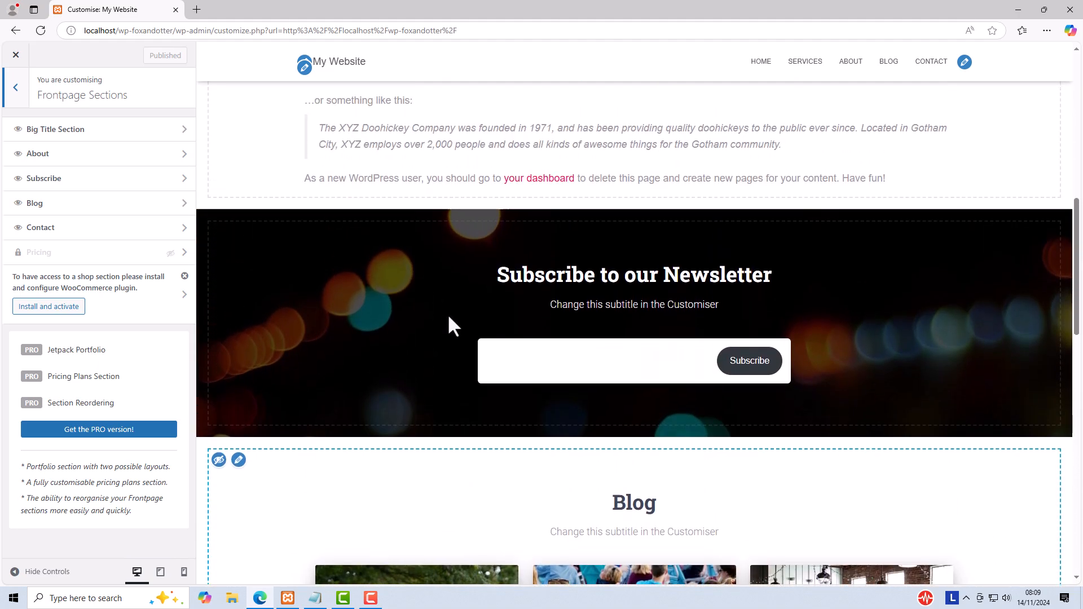
scroll(448, 314, "up", 11)
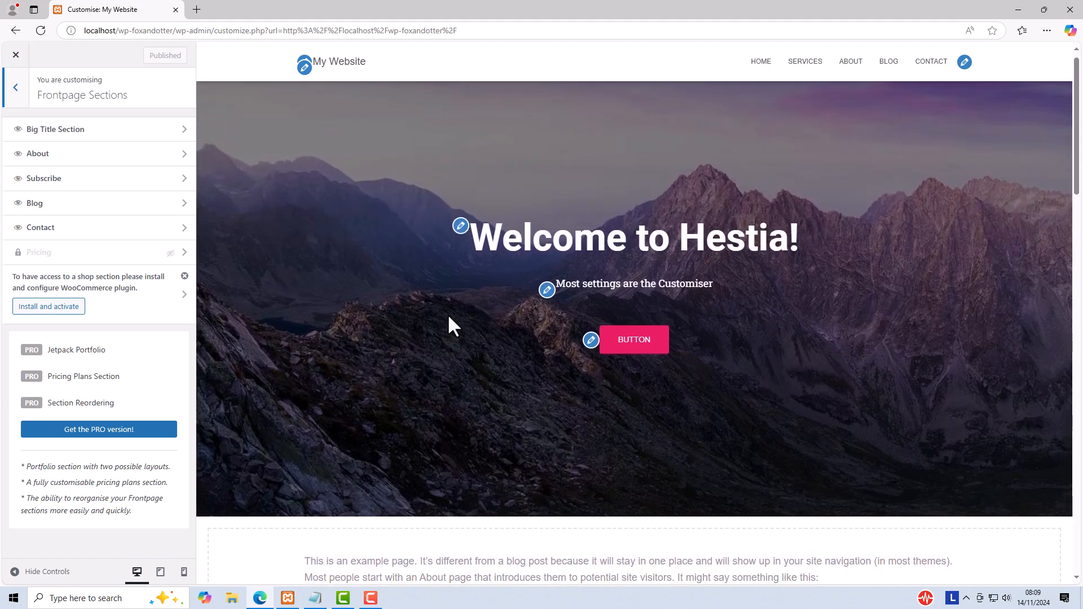
scroll(448, 313, "up", 1)
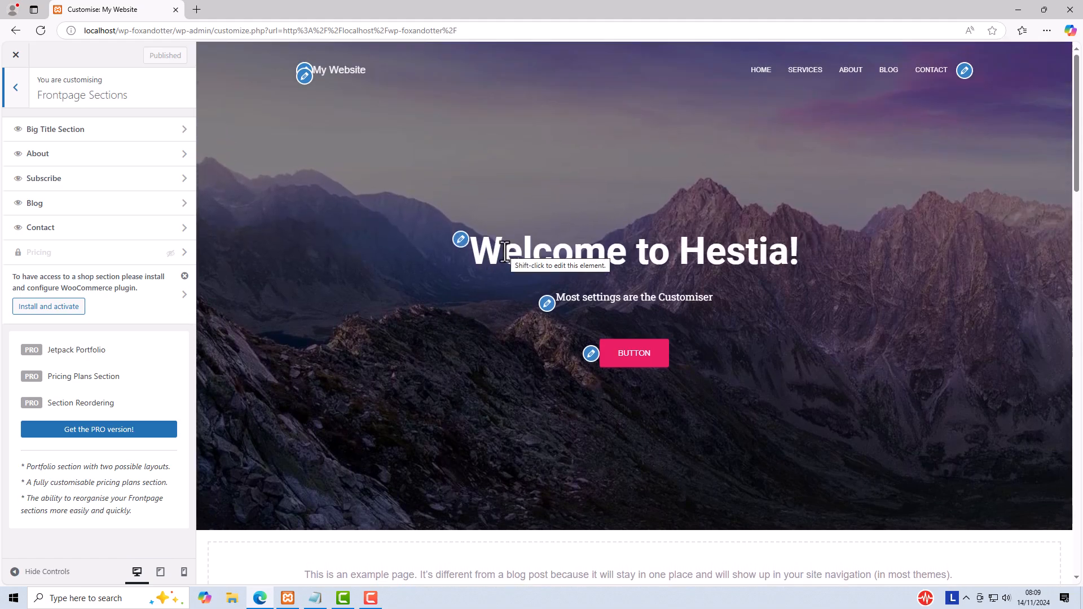
Step: Open the Big Title Section settings from the preview and select the existing title text
left_click(461, 242)
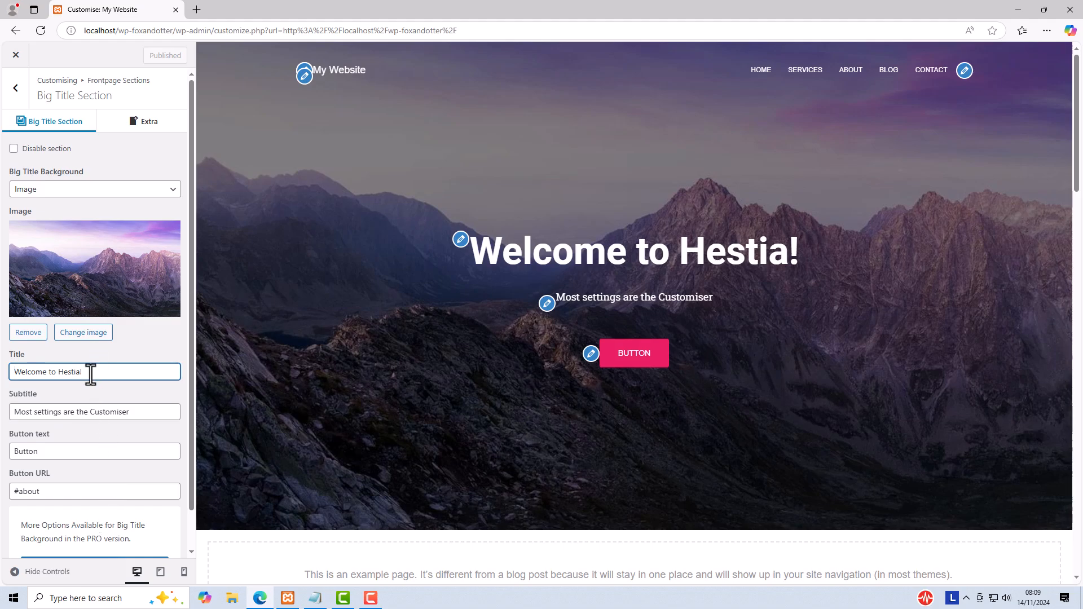
left_click_drag(84, 374, 10, 368)
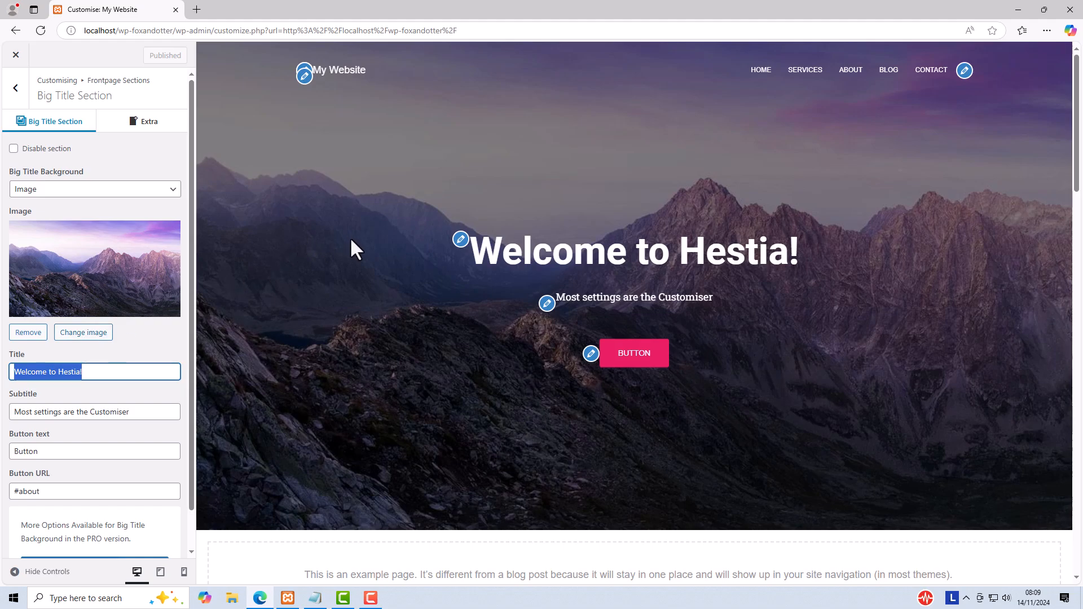
Step: Open the About section's settings from the preview and open its About Content for editing
scroll(353, 241, "down", 5)
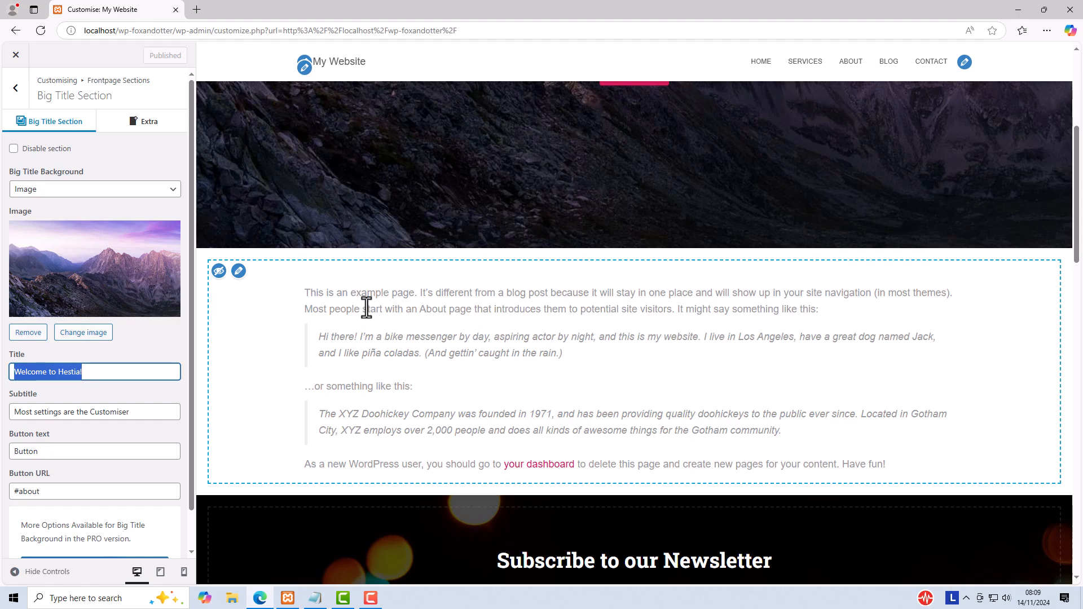
left_click(239, 271)
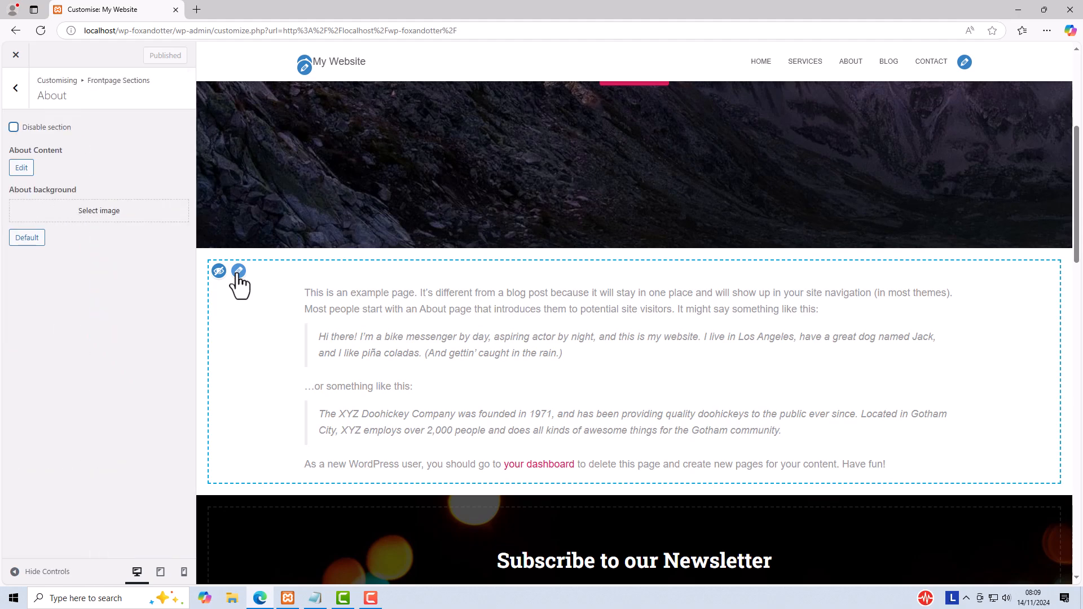
left_click(23, 172)
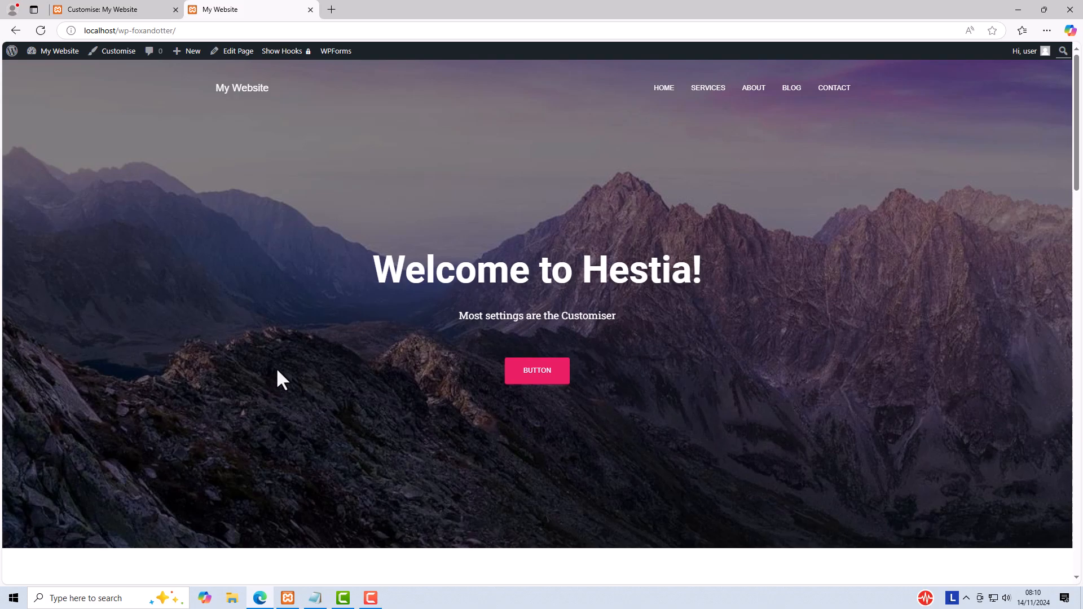
Step: Review the live homepage from the header through the About, newsletter, blog and contact sections to the footer
scroll(336, 312, "down", 4)
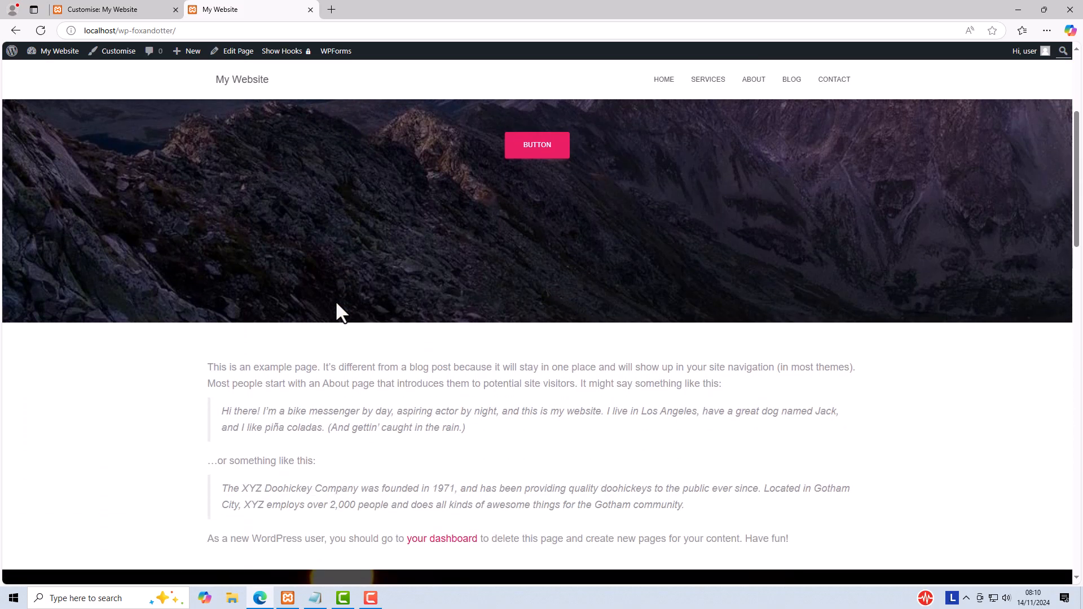
scroll(341, 310, "down", 5)
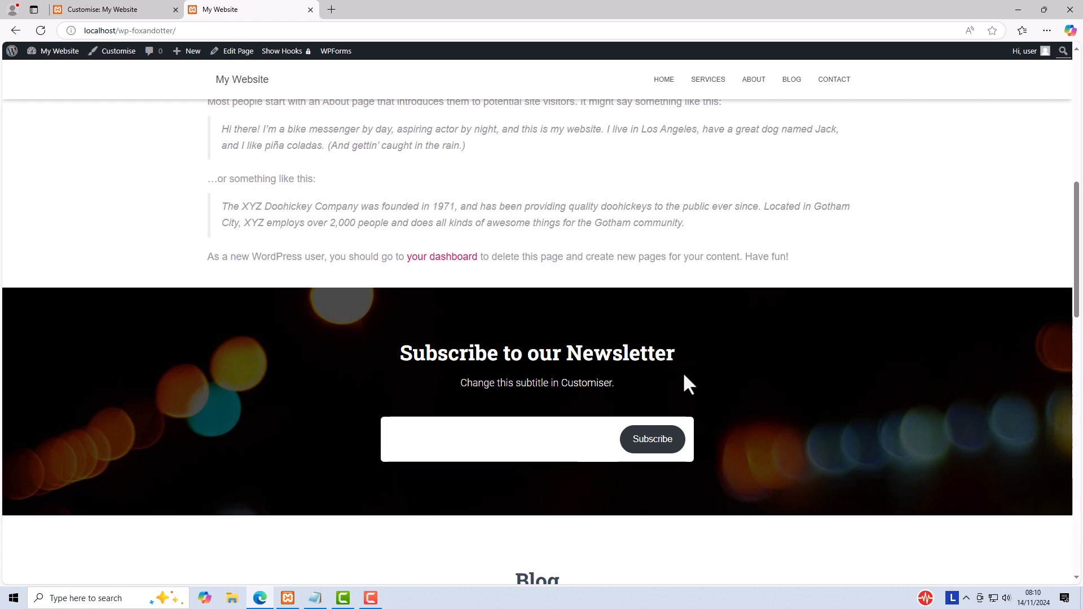
scroll(684, 376, "down", 1)
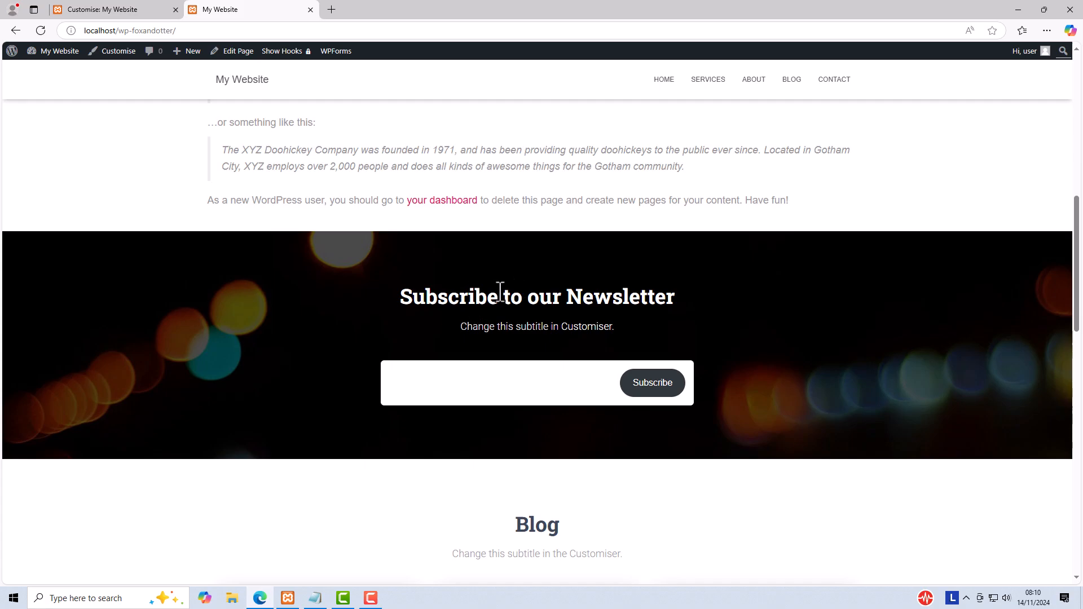
scroll(499, 292, "down", 5)
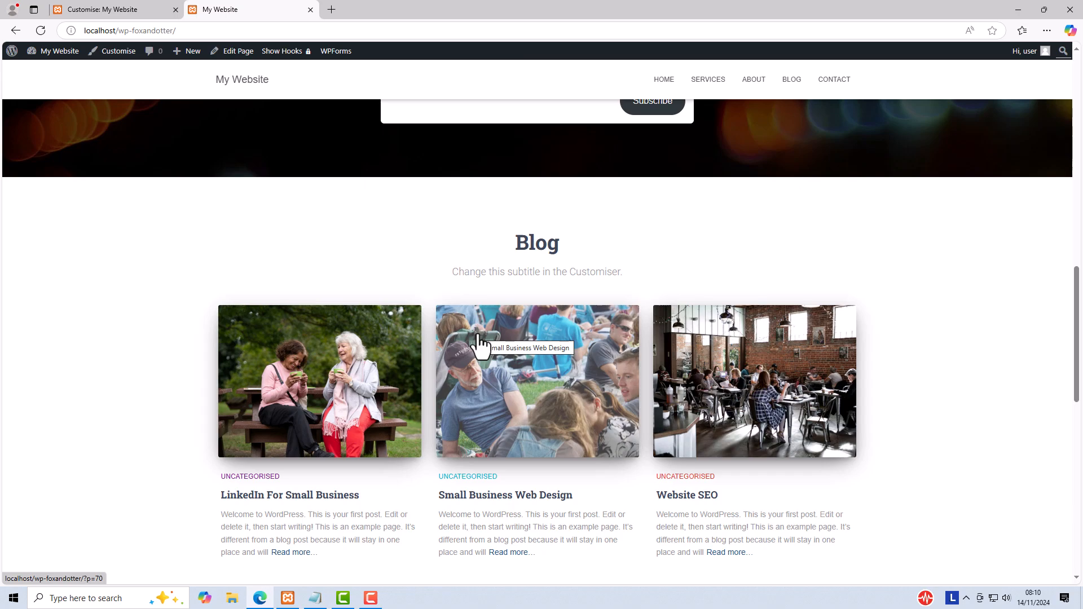
scroll(479, 339, "down", 8)
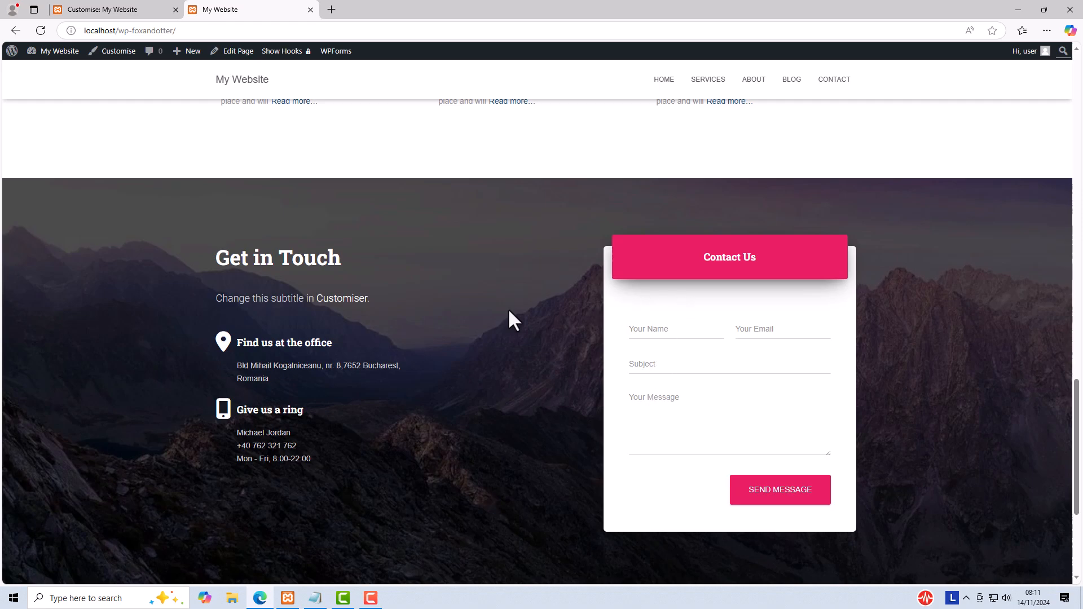
scroll(507, 308, "down", 4)
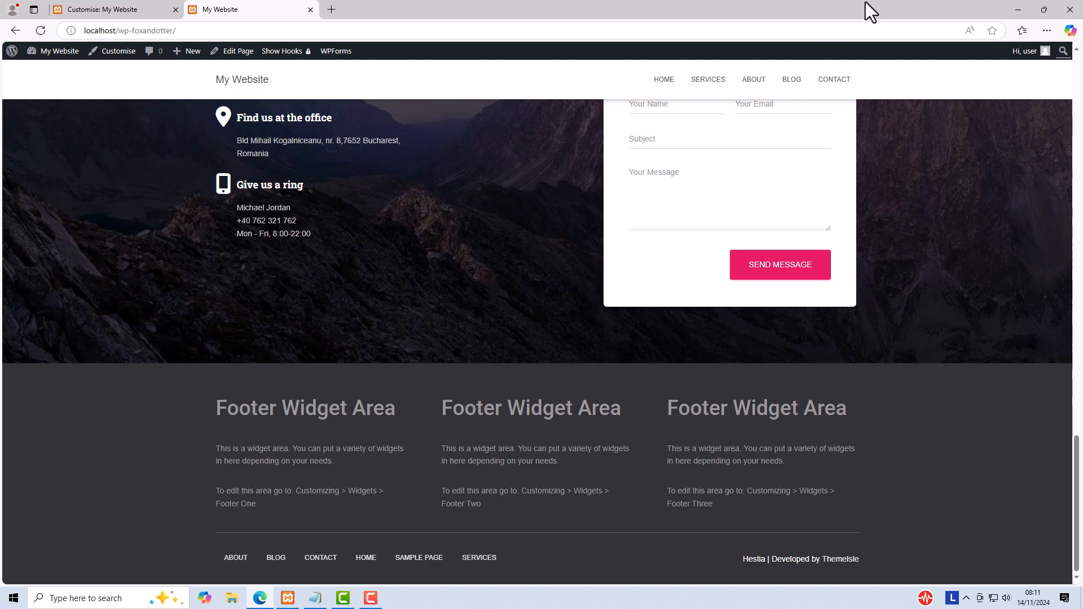
key("F9")
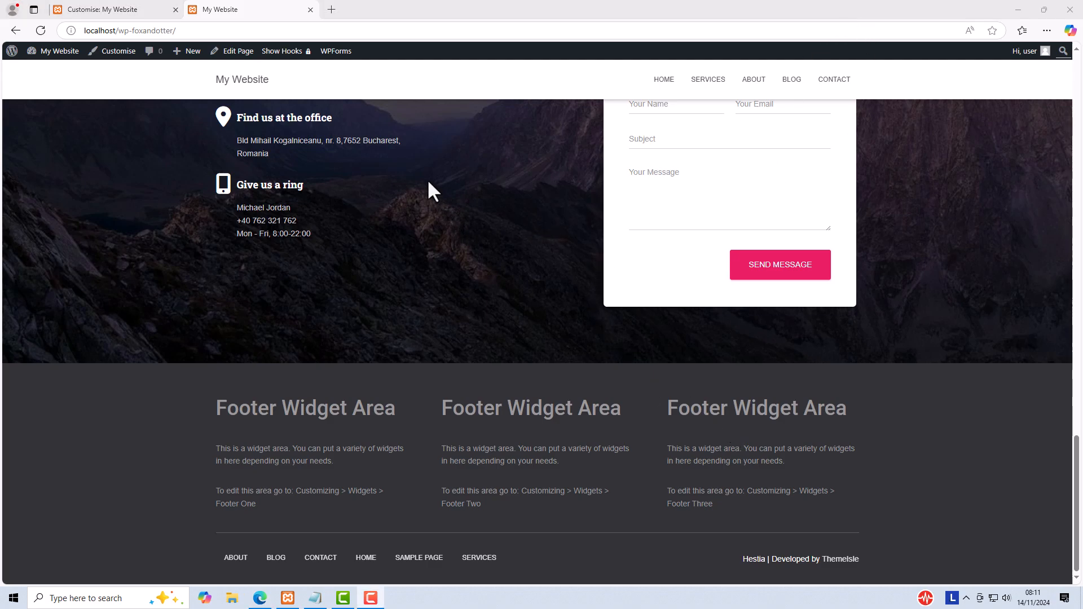
Step: Open the Customiser for the live homepage and open the Contact section's contact content in the editor
left_click(121, 52)
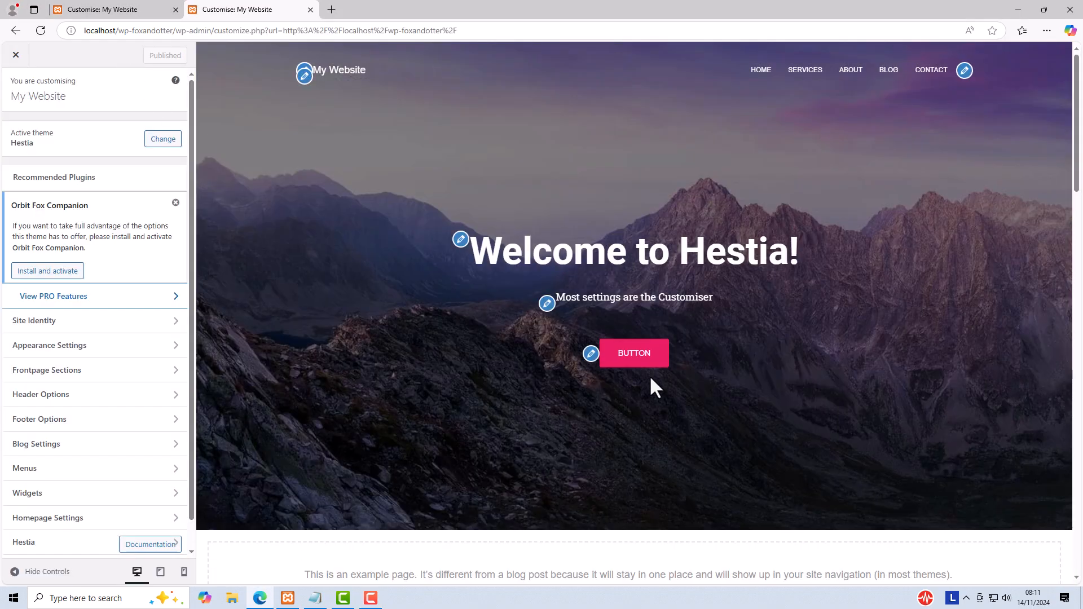
scroll(650, 378, "down", 8)
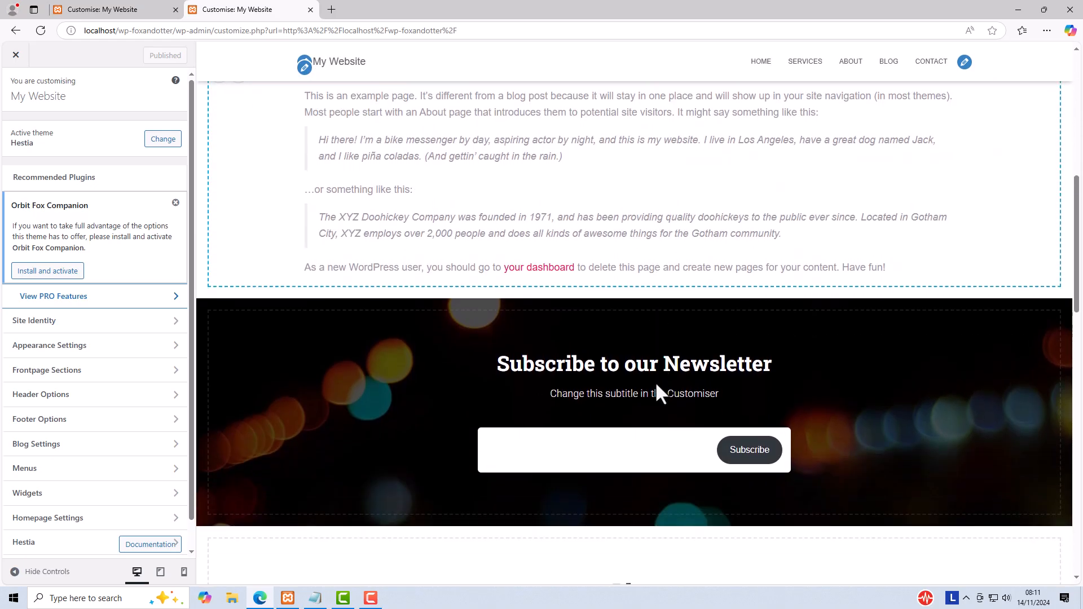
scroll(655, 385, "down", 12)
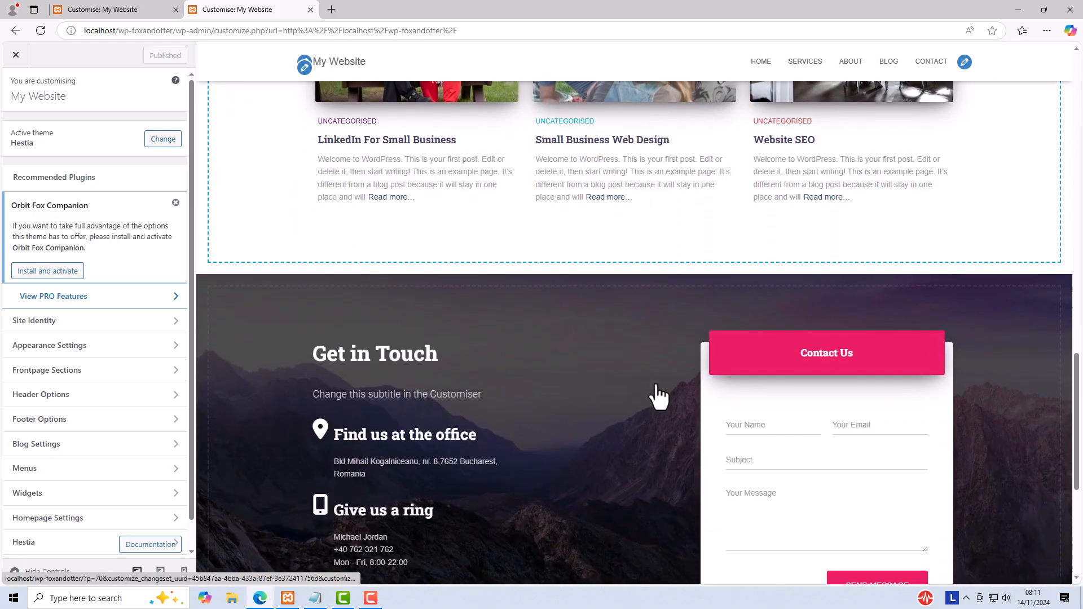
scroll(656, 386, "down", 3)
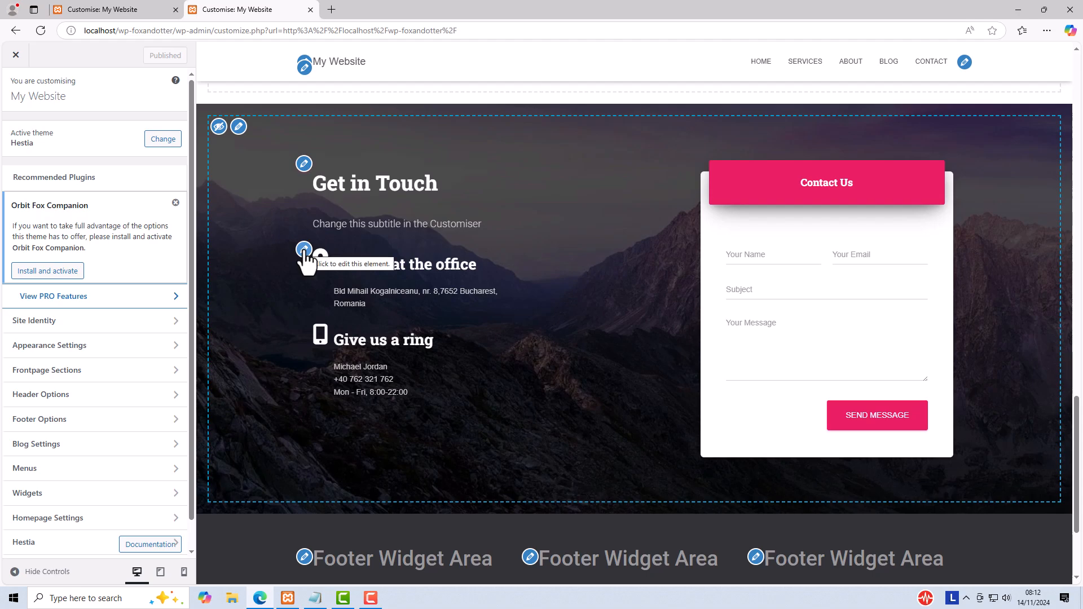
left_click(305, 252)
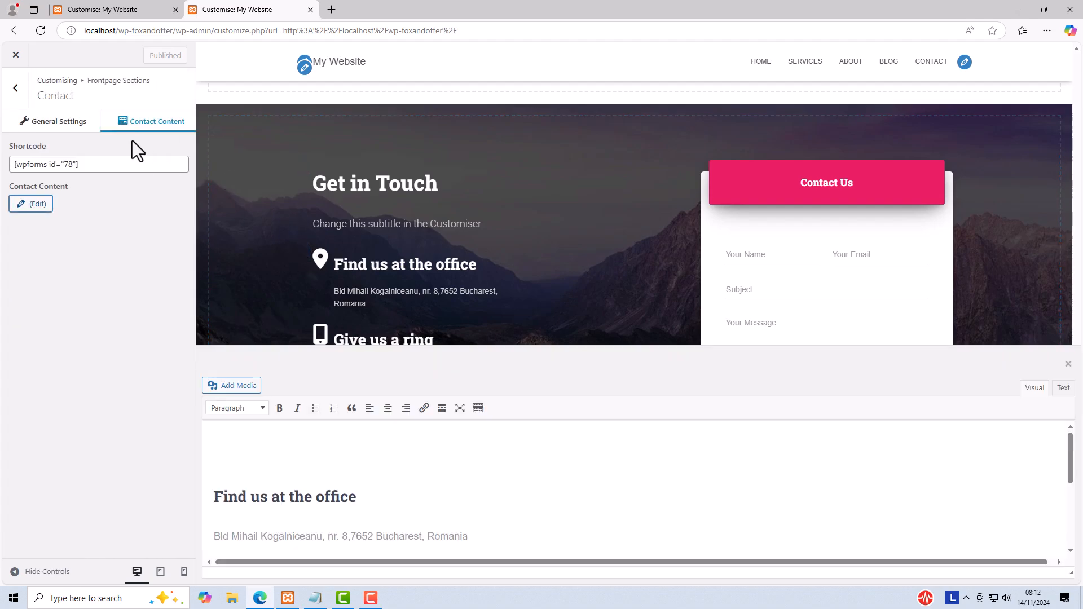
Step: Examine the Contact section's general settings, its form shortcode and the contact details in the content editor
left_click(63, 121)
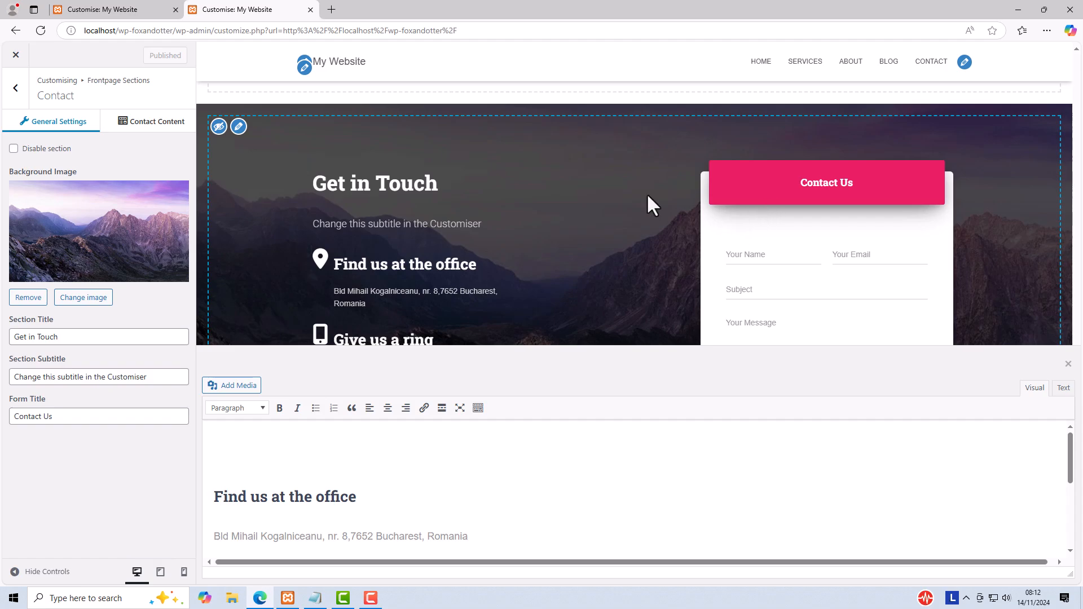
left_click(162, 127)
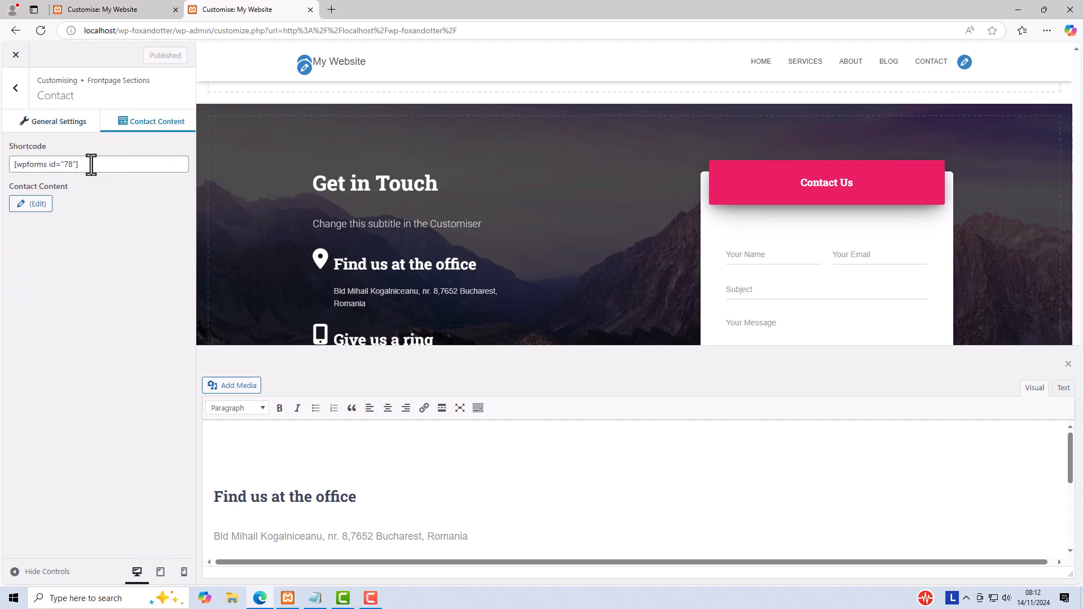
left_click_drag(89, 164, 3, 163)
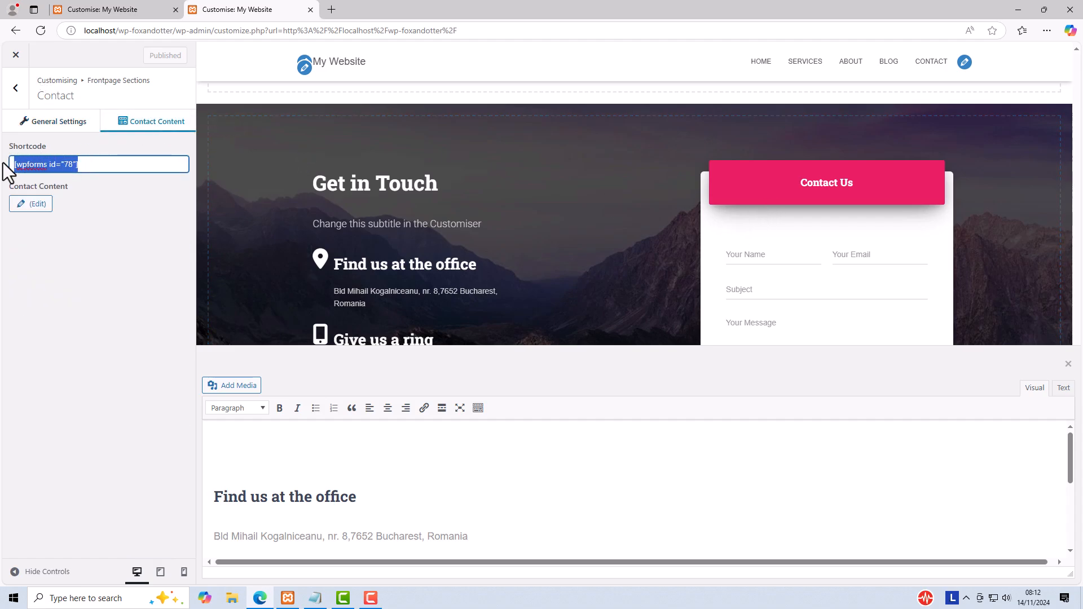
left_click(60, 123)
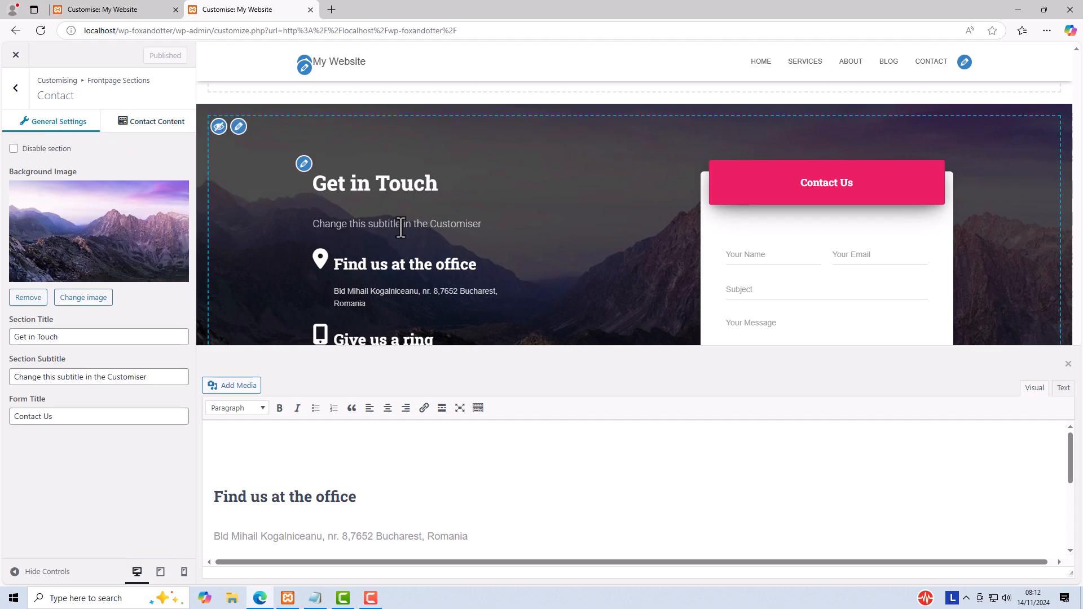
scroll(475, 242, "down", 2)
scroll(475, 242, "up", 2)
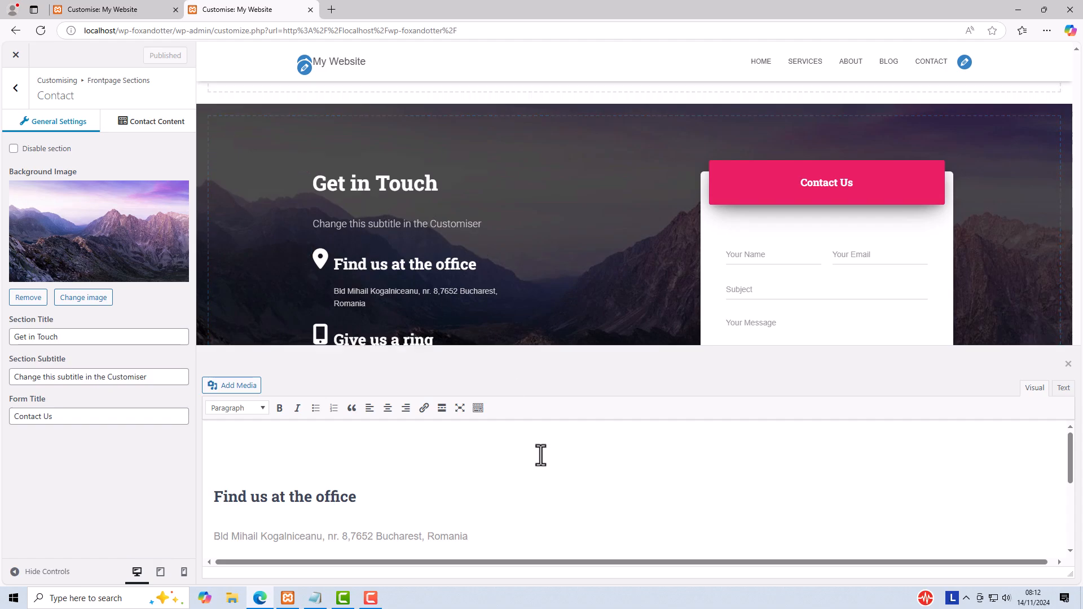
Step: Review the office and phone details in the Contact content editor, closing and reopening the editor from the preview
scroll(540, 456, "down", 3)
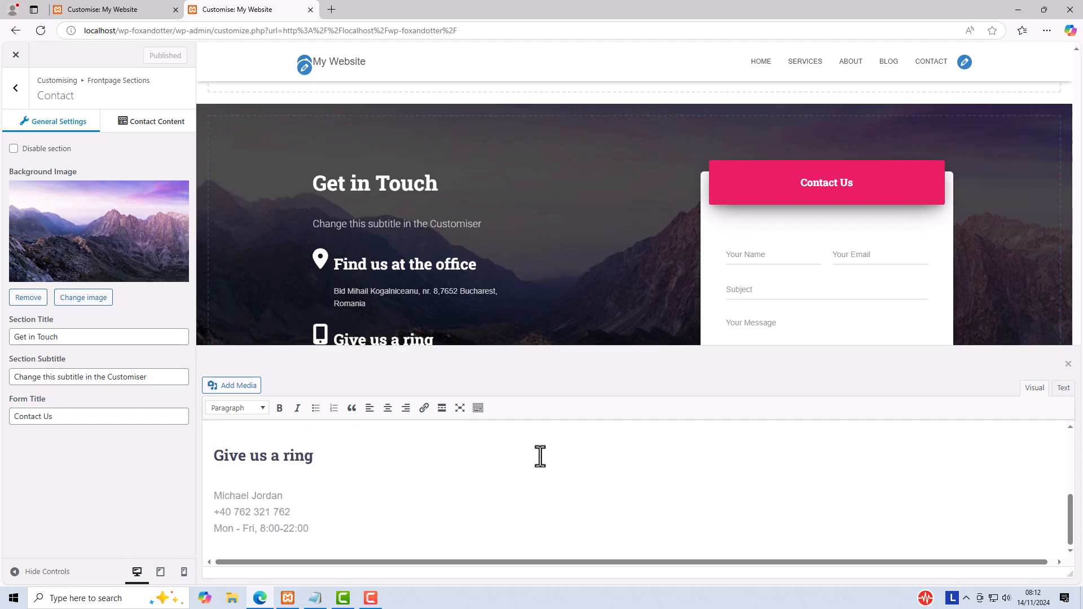
scroll(540, 455, "up", 3)
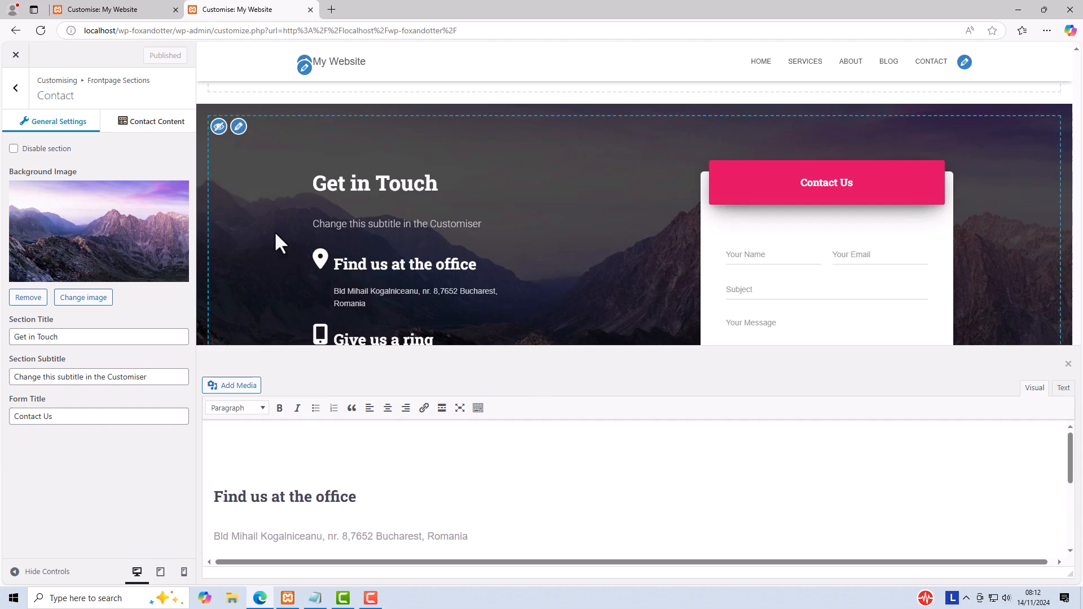
left_click(304, 250)
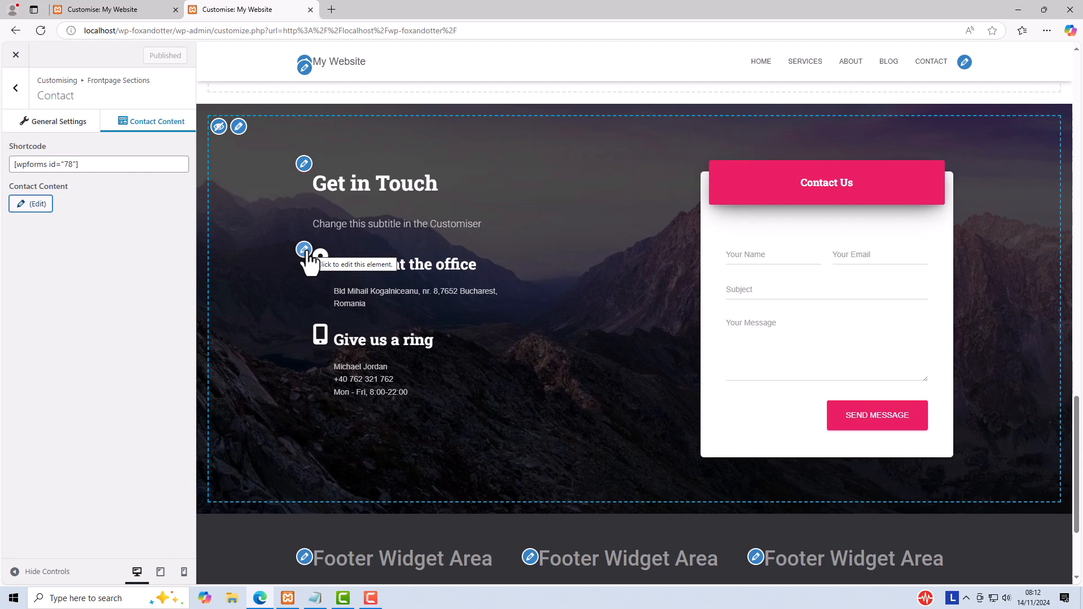
left_click(306, 251)
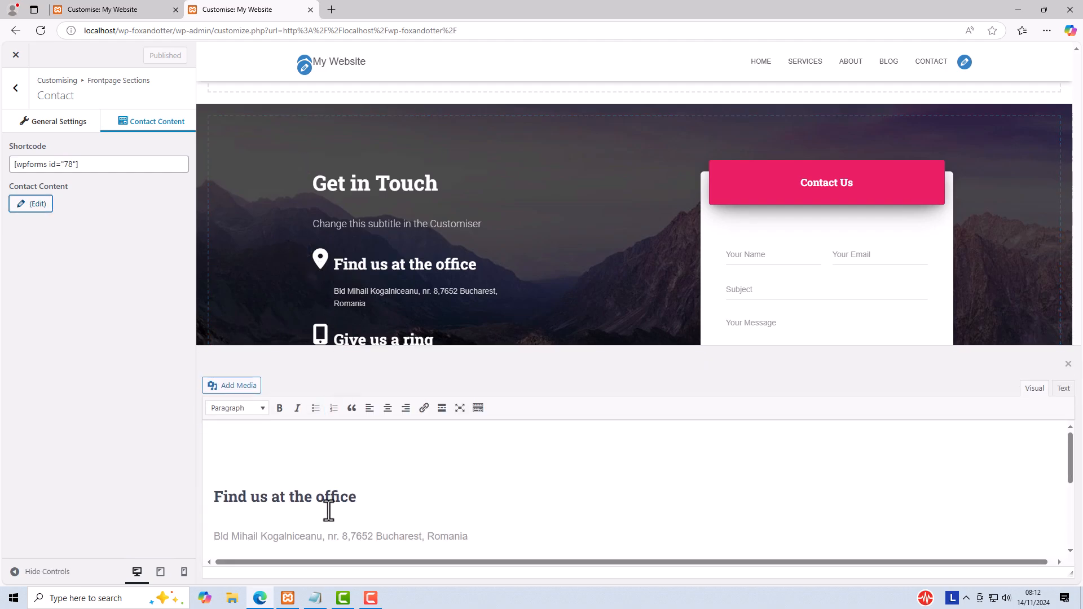
scroll(327, 501, "down", 1)
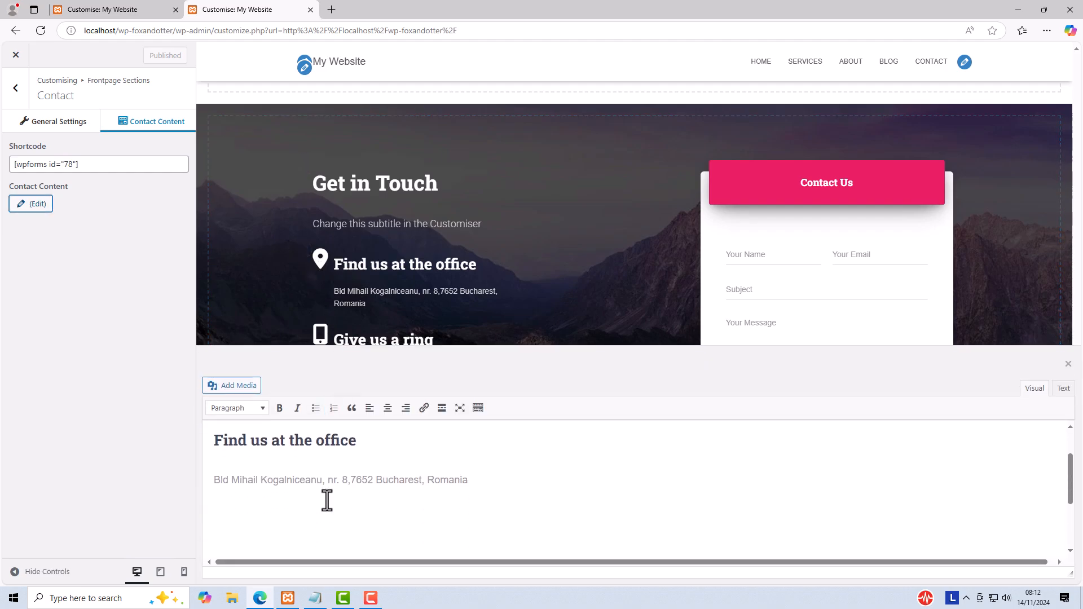
scroll(326, 501, "up", 1)
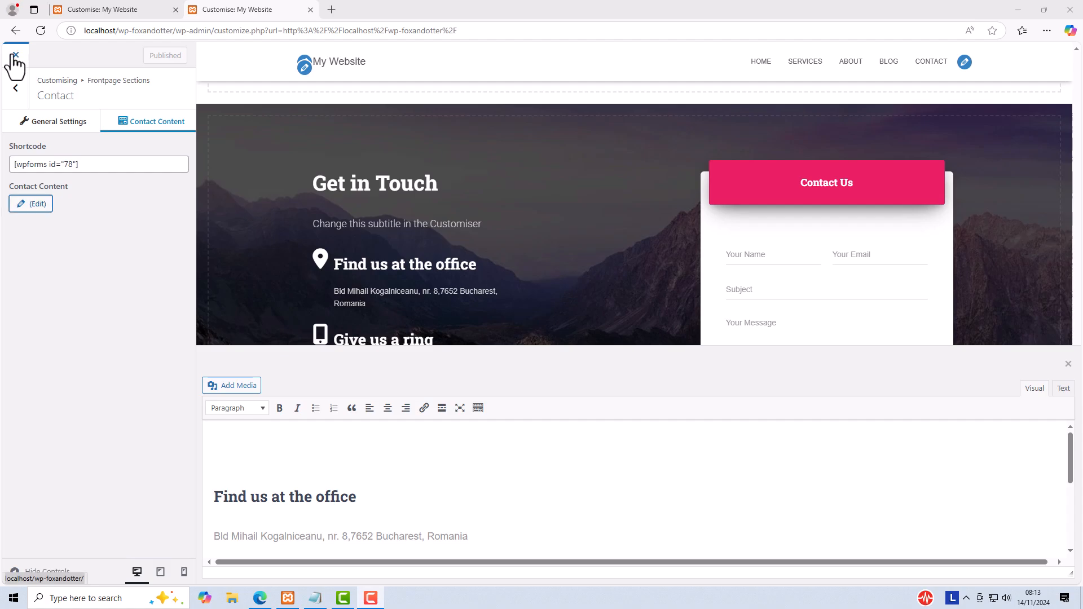
Step: Leave the Customiser, close the spare browser tab and open the "LinkedIn For Small Business" post from the live Blog page
left_click(13, 56)
left_click(172, 9)
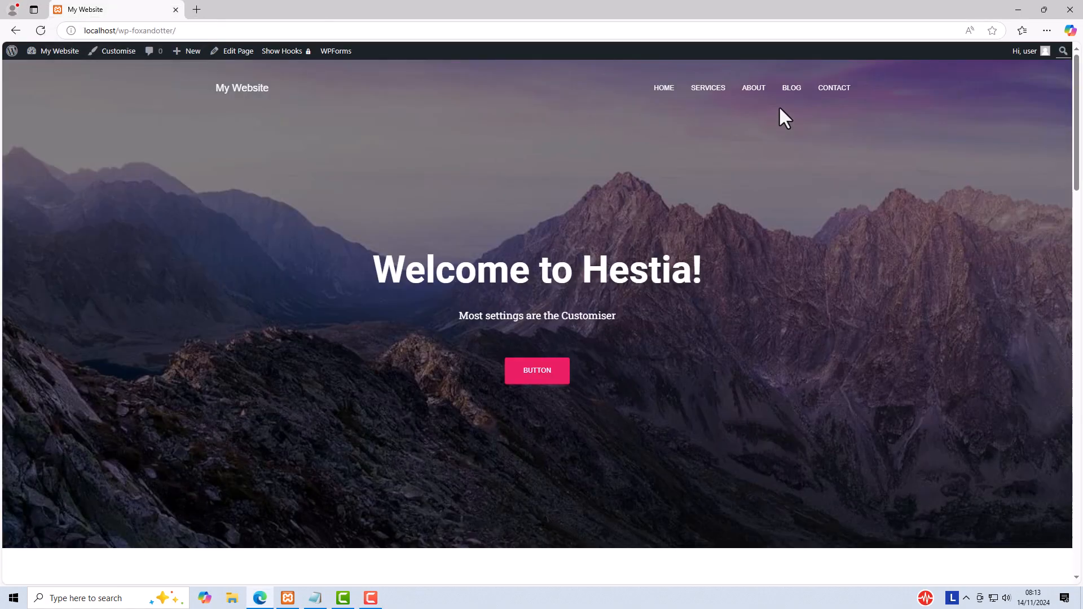
left_click(791, 90)
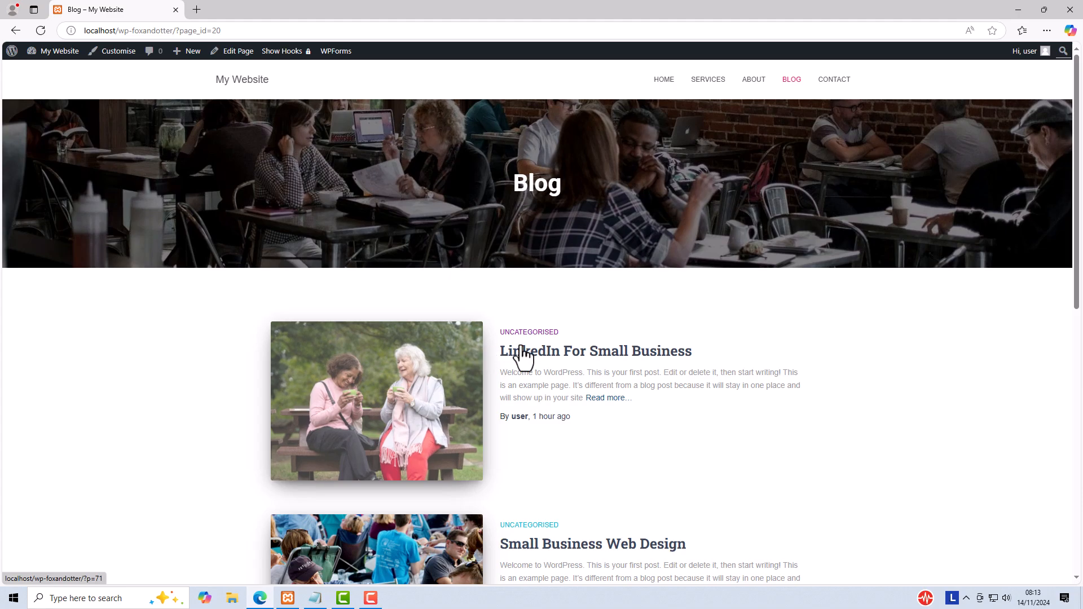
left_click(425, 368)
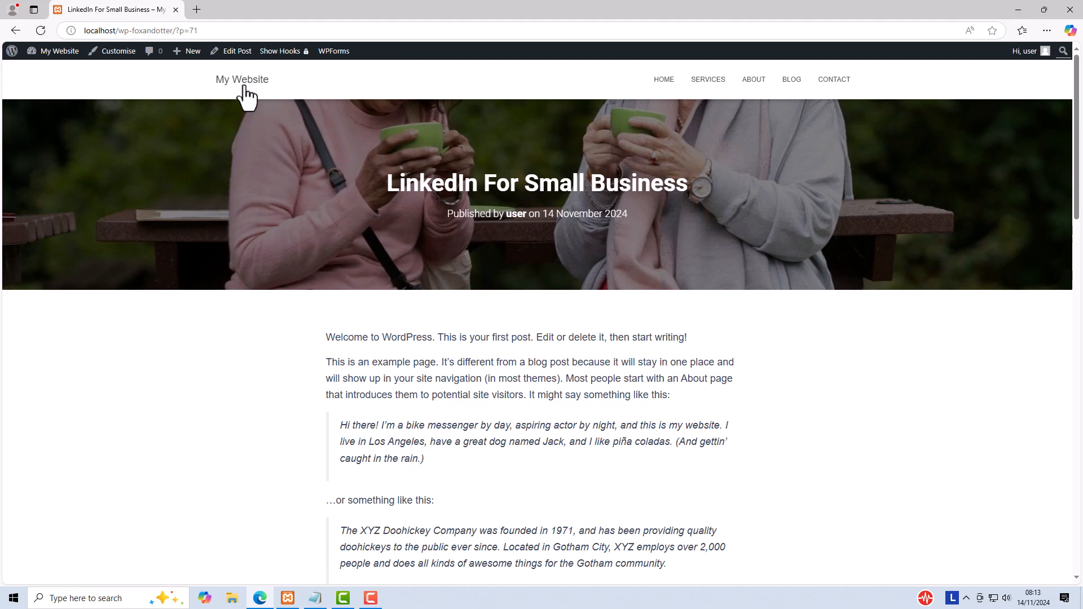
Step: Open the "LinkedIn For Small Business" post for editing, check its featured image options and save the post
left_click(238, 53)
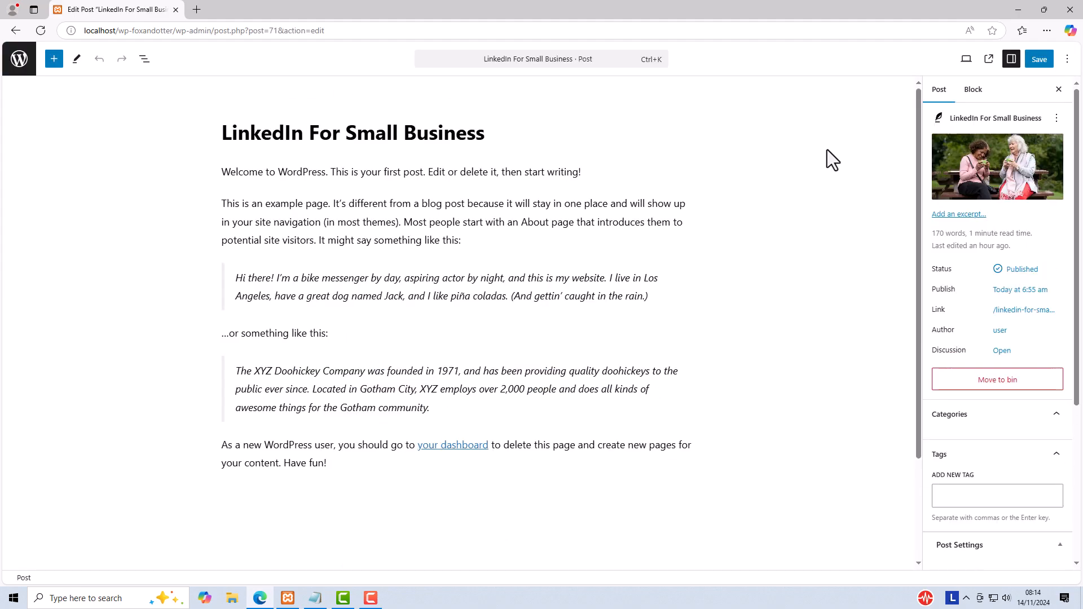
mouse_move(1004, 189)
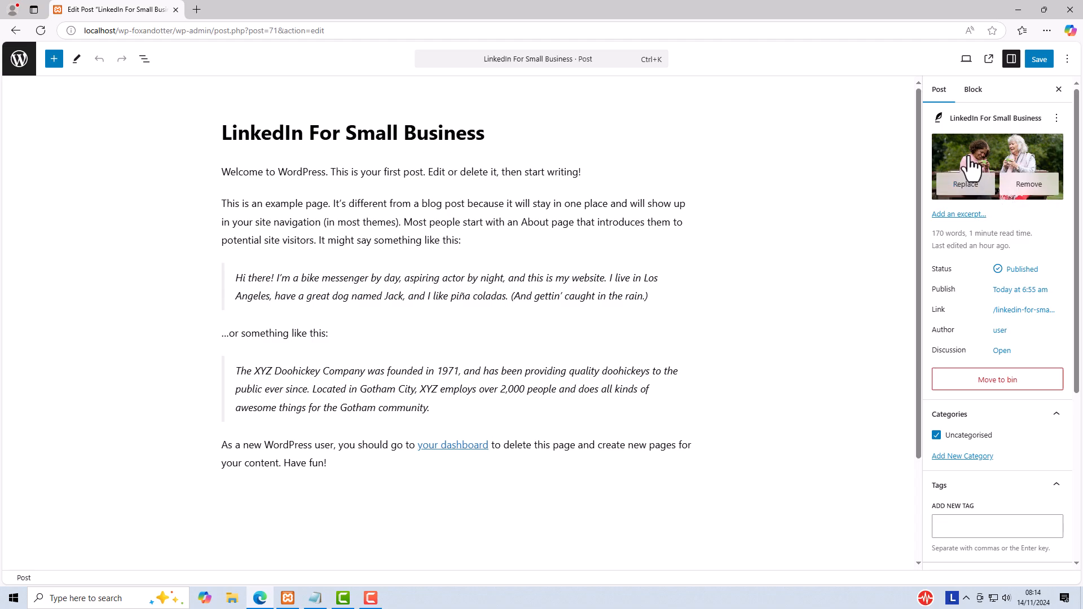
left_click(1036, 59)
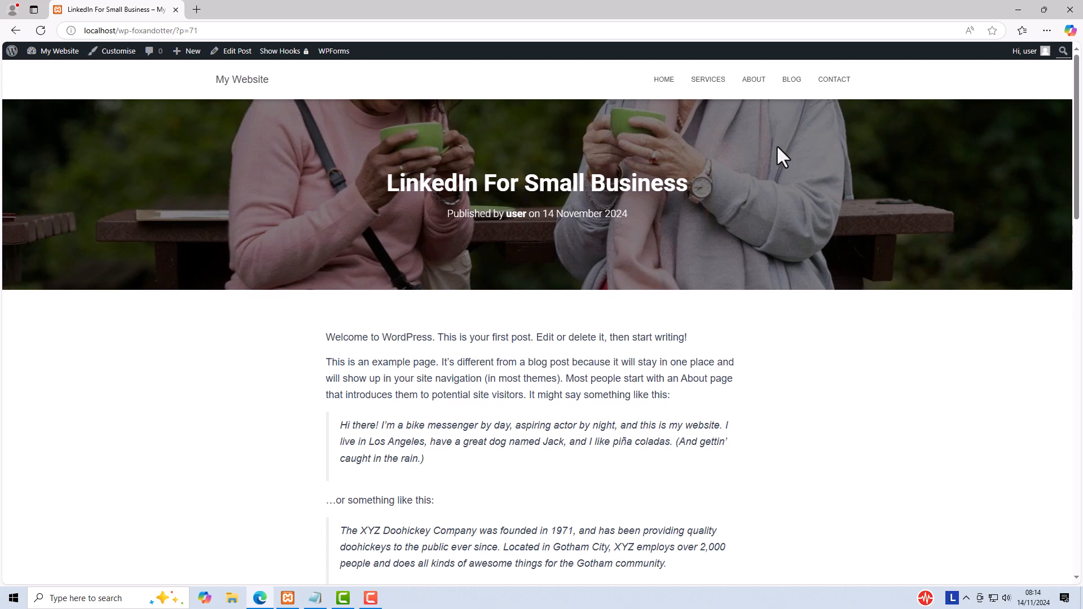
Step: Return to the live Blog page and look through the listed posts and their featured images
left_click(793, 80)
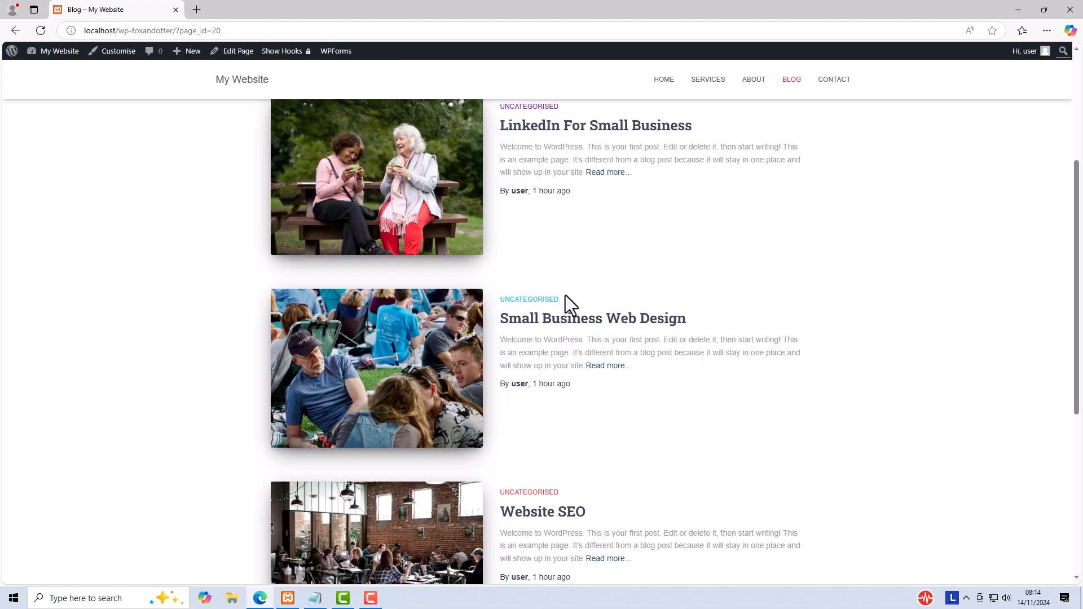
scroll(566, 345, "down", 2)
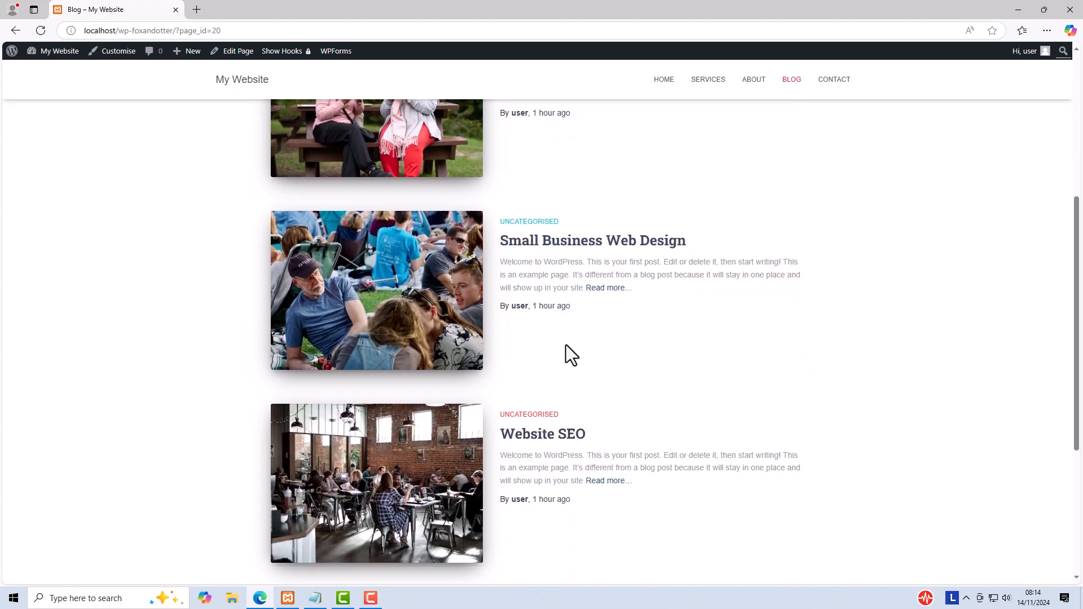
scroll(566, 355, "down", 2)
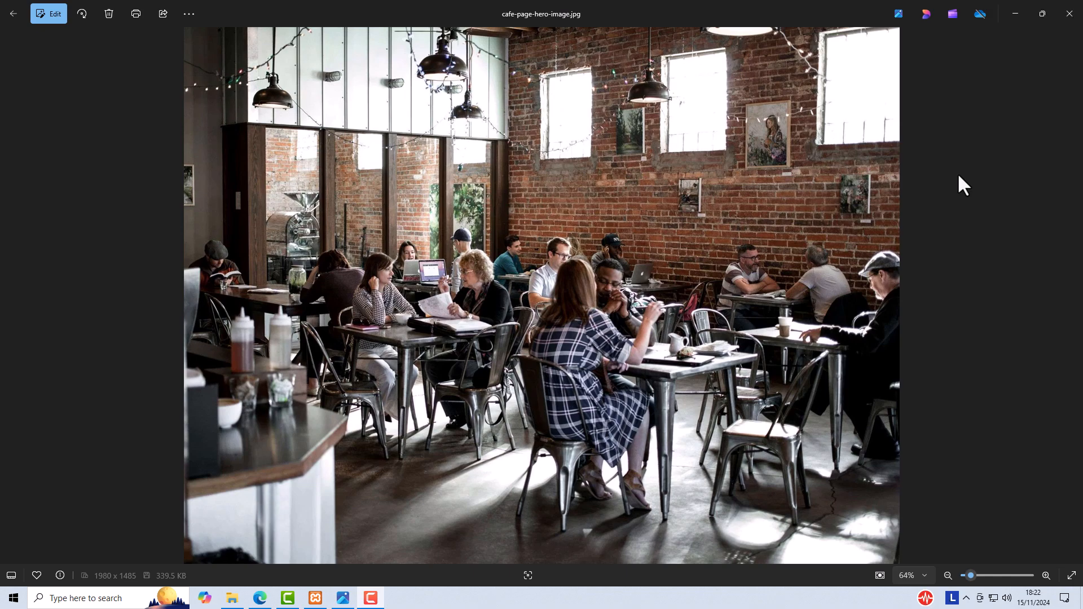
Step: In Photos, crop cafe-page-hero-image.jpg to a 16:9 aspect ratio and save the result as a copy
left_click(55, 16)
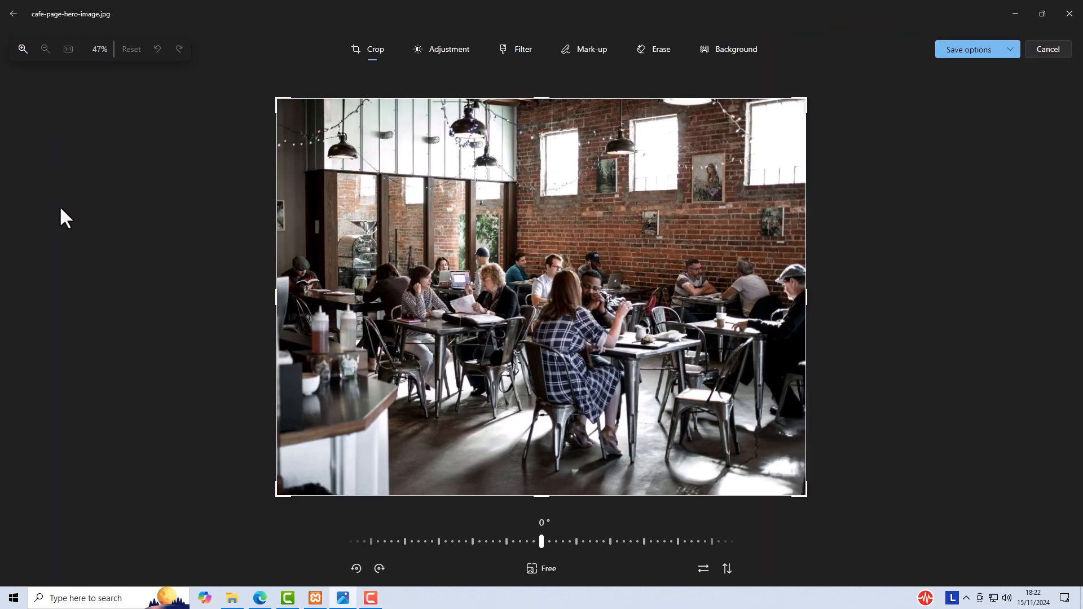
left_click(533, 571)
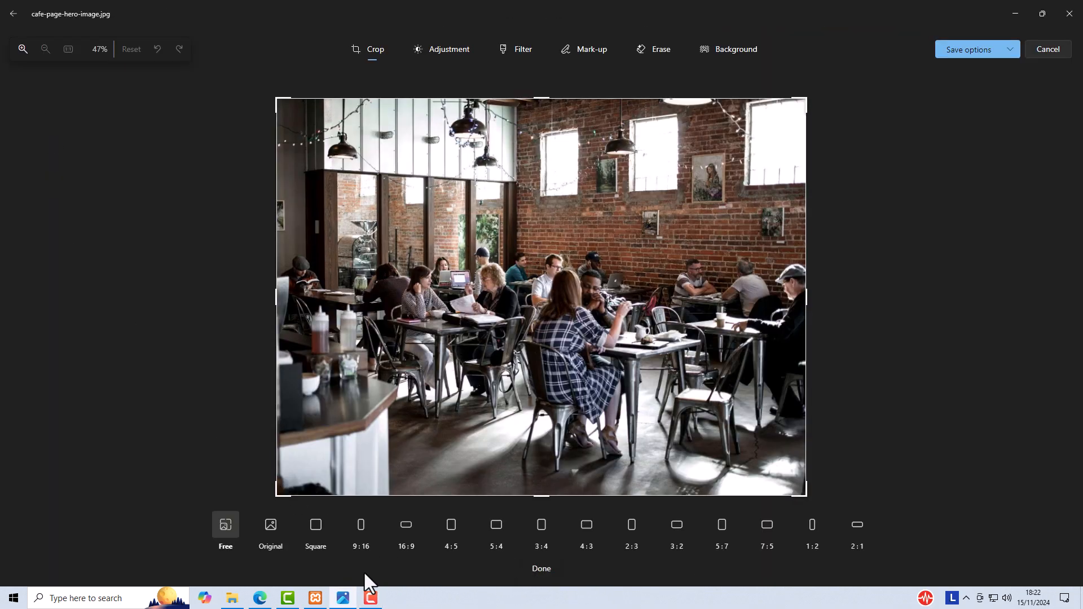
left_click(406, 531)
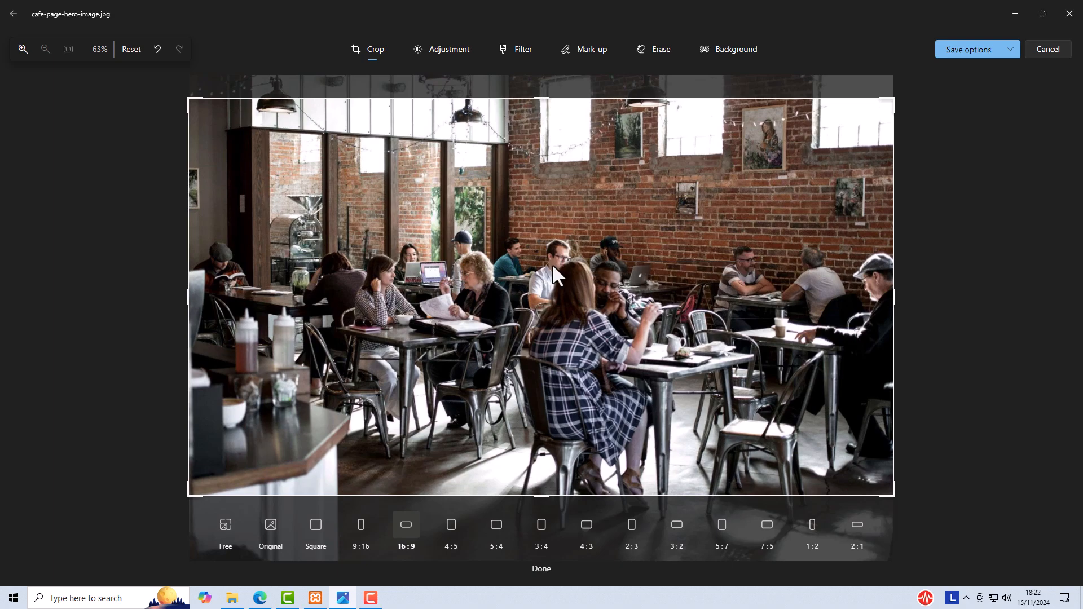
left_click_drag(552, 263, 552, 264)
left_click(1009, 51)
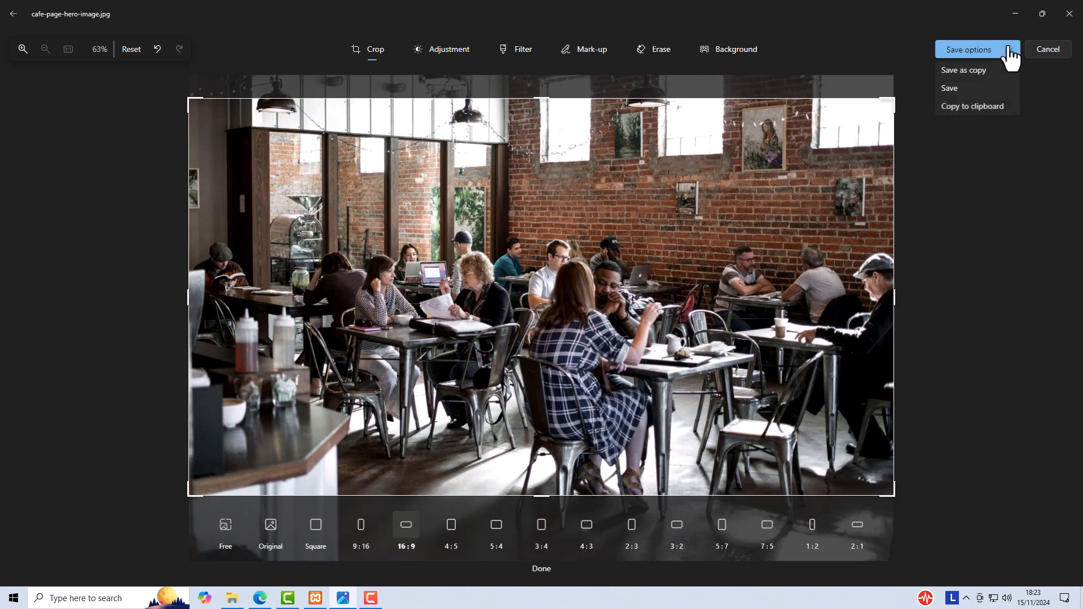
left_click(971, 72)
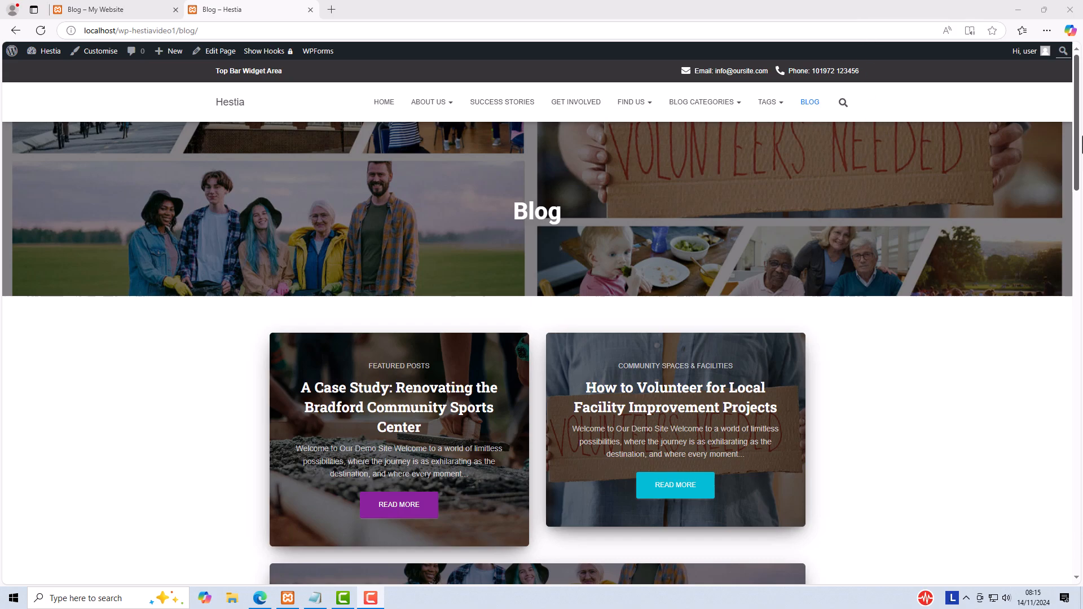
Step: Look over the Hestia demo site's featured blog posts and open the Blog Settings in its Customiser
mouse_move(1077, 120)
left_mouse_down()
mouse_move(1078, 334)
mouse_move(1077, 325)
left_mouse_up()
left_click_drag(1069, 235, 1068, 170)
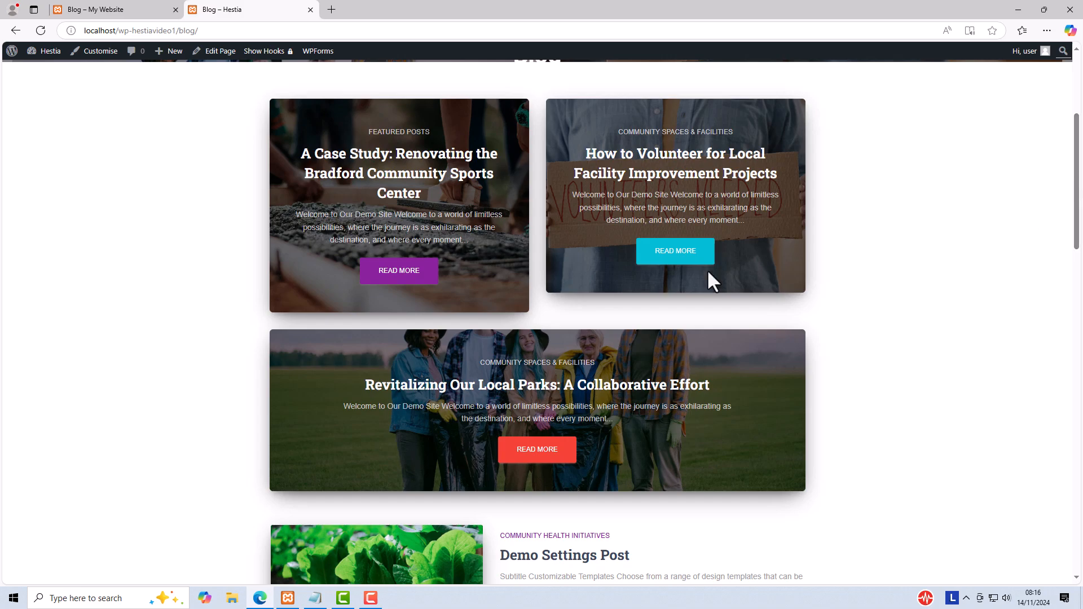
left_click(90, 51)
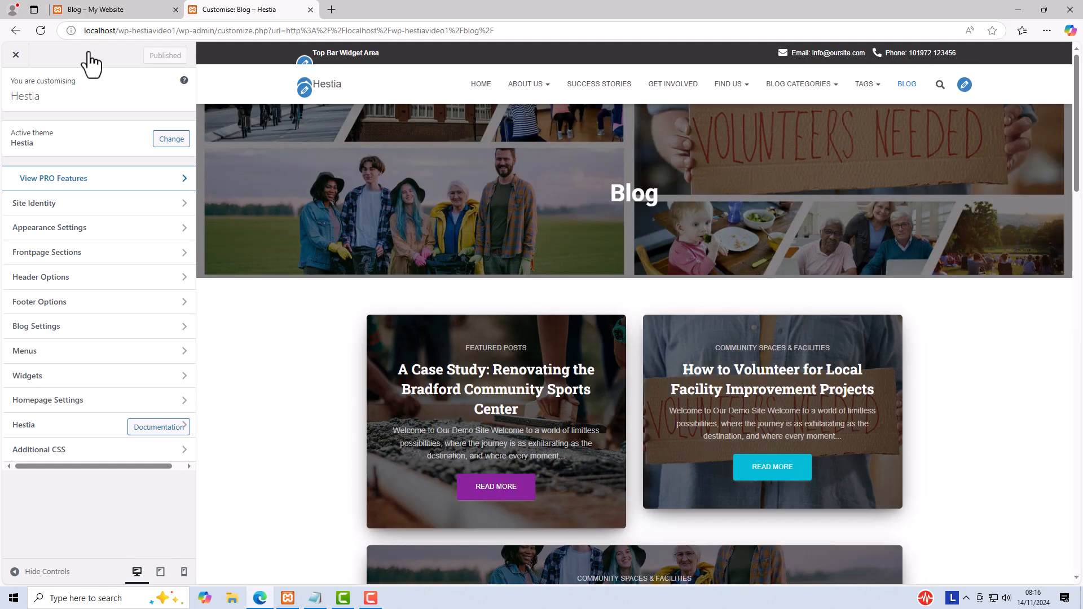
left_click(54, 329)
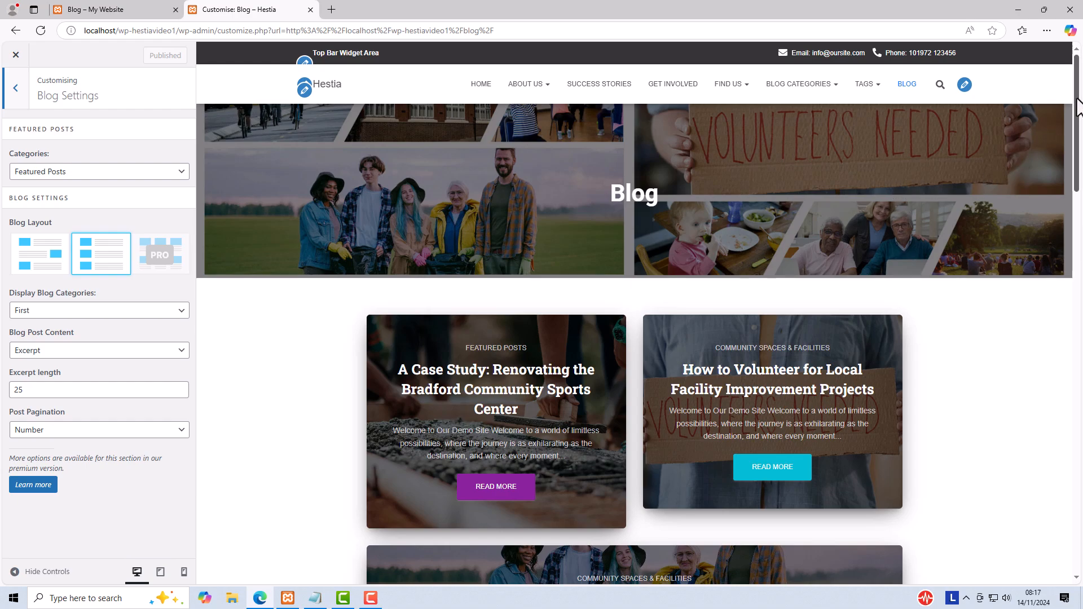
left_click_drag(1077, 108, 1080, 160)
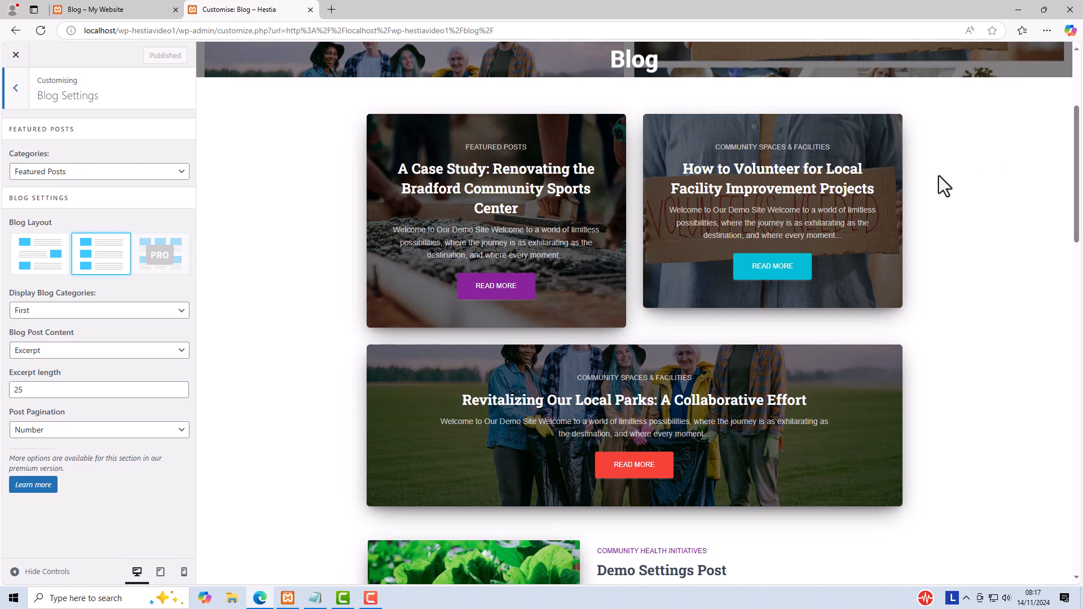
Step: Disable the Featured Posts section, and preview the alternating blog layout before restoring the layout with all images on the left
left_click(160, 173)
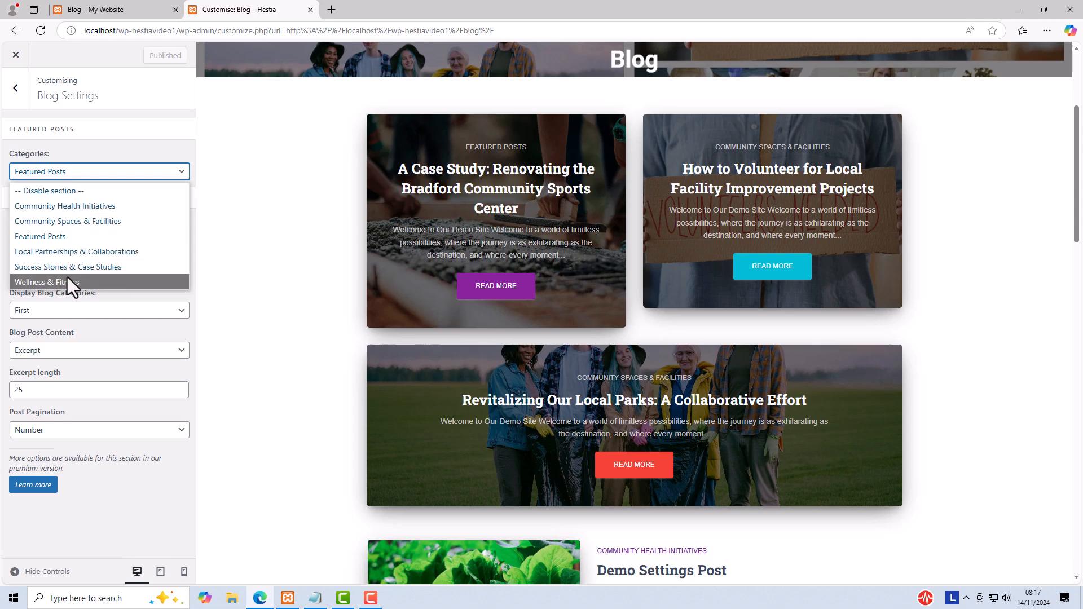
left_click(60, 190)
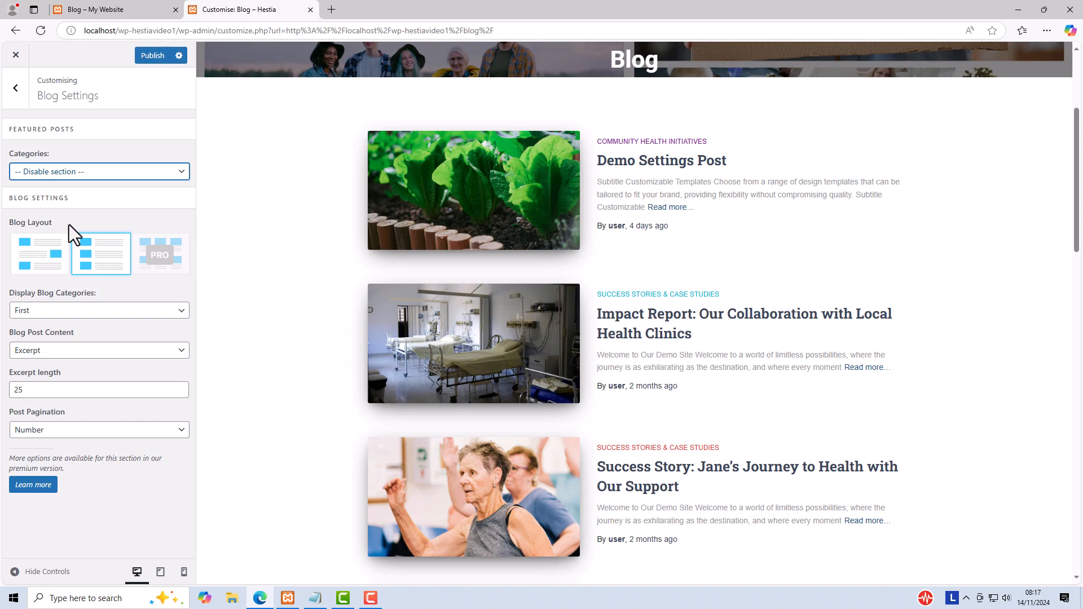
left_click(35, 253)
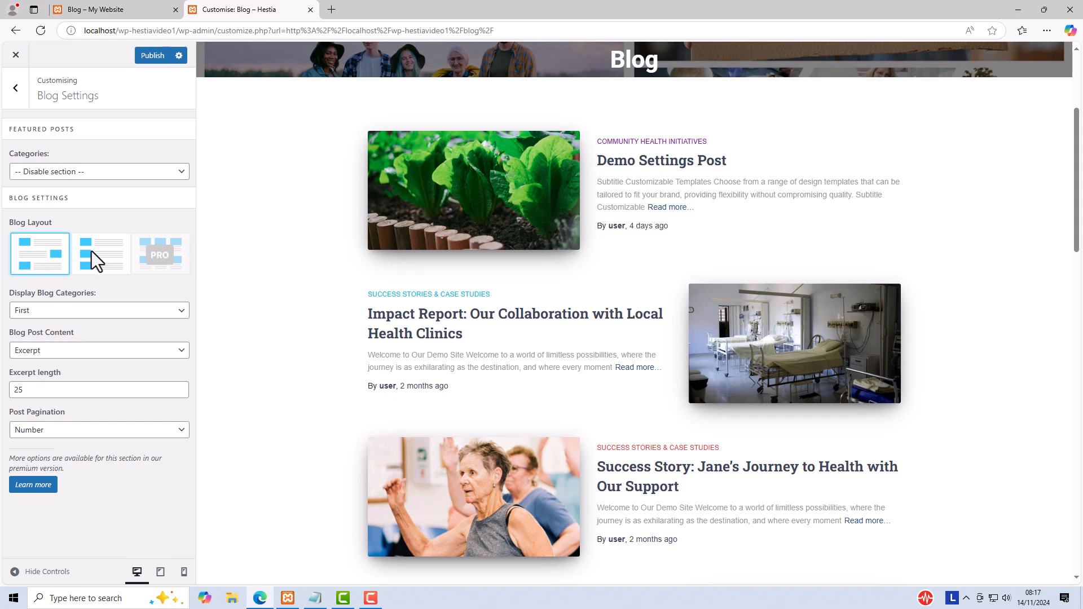
left_click(92, 251)
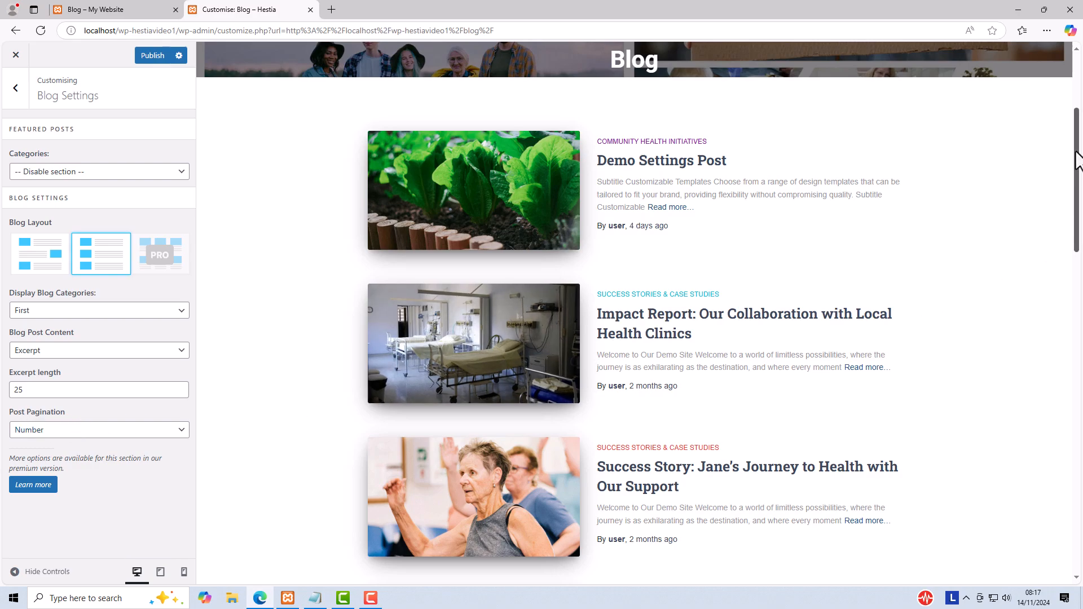
Step: Check the numbered pagination at the end of the blog preview and browse the next page of posts
left_click_drag(1077, 161, 1079, 490)
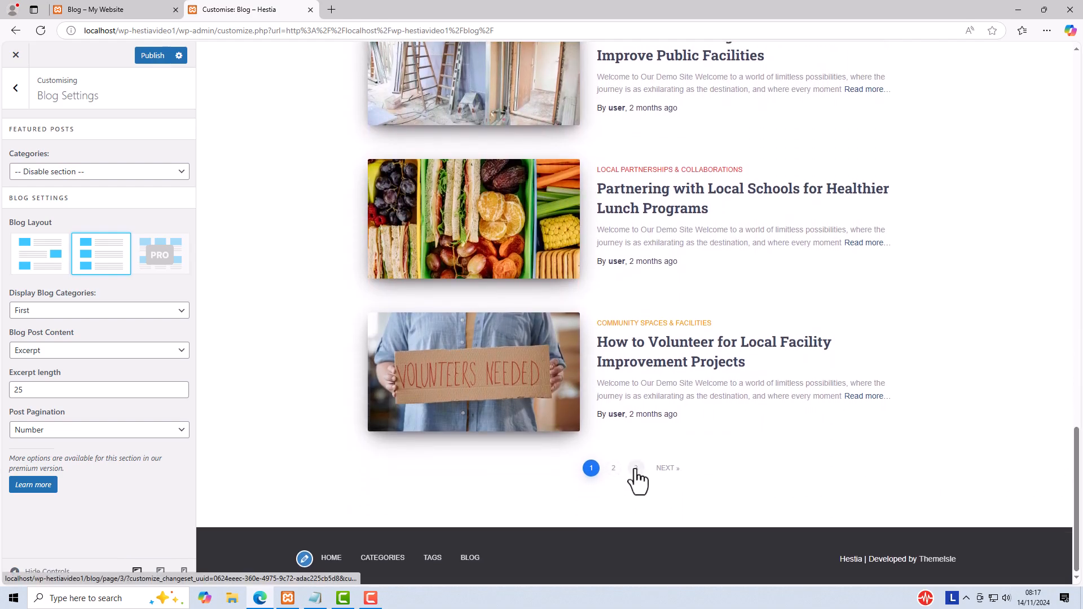
left_click(666, 468)
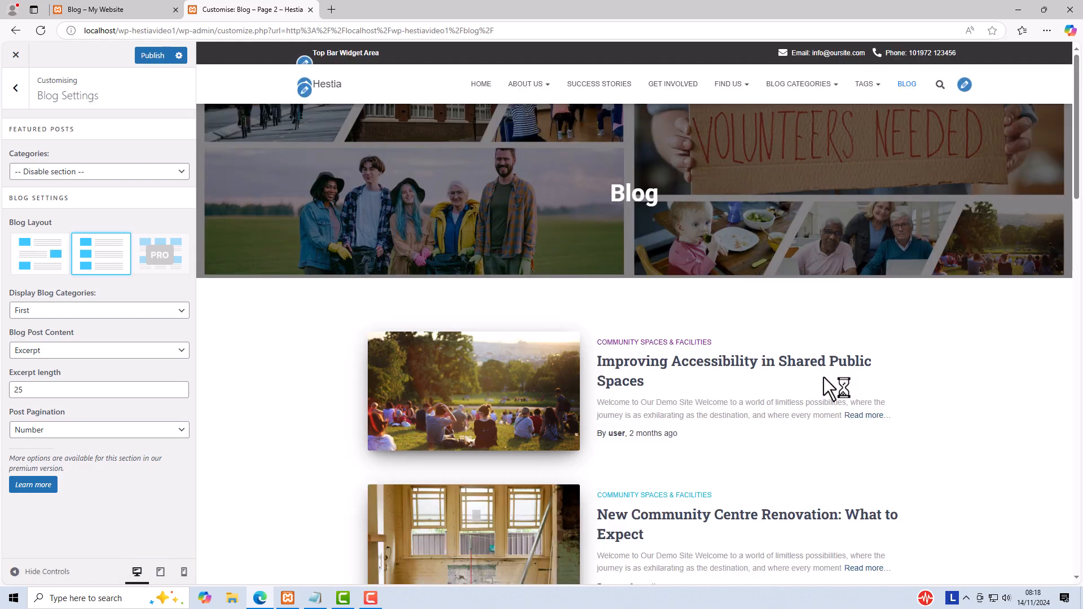
scroll(825, 381, "down", 3)
scroll(827, 384, "down", 1)
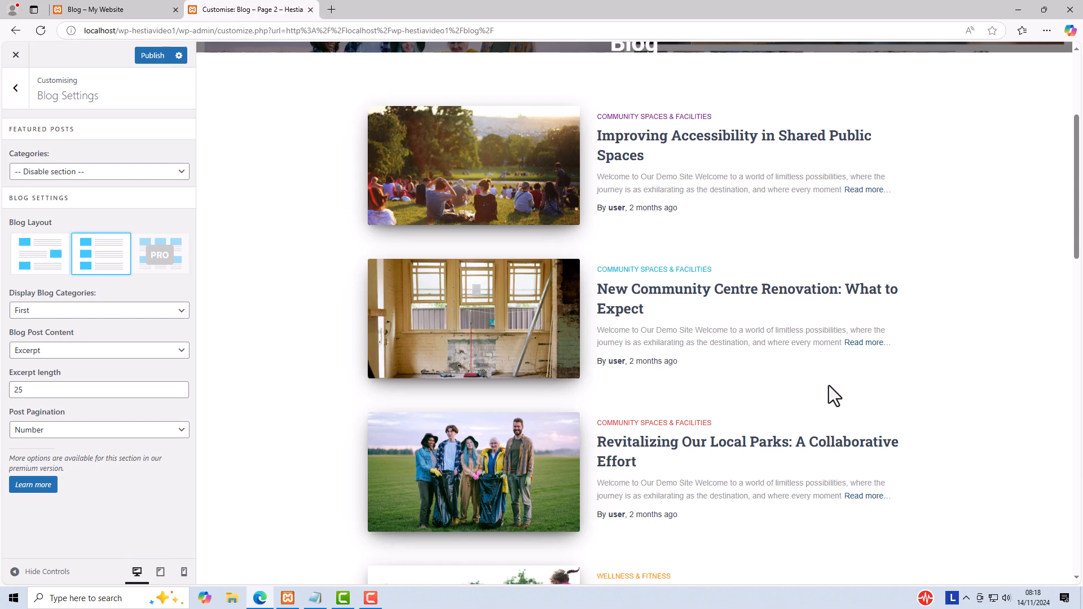
Step: Set Post Pagination to Infinite Scroll, check the post loading in the preview and return to the first Blog page
left_click(86, 432)
left_click(66, 465)
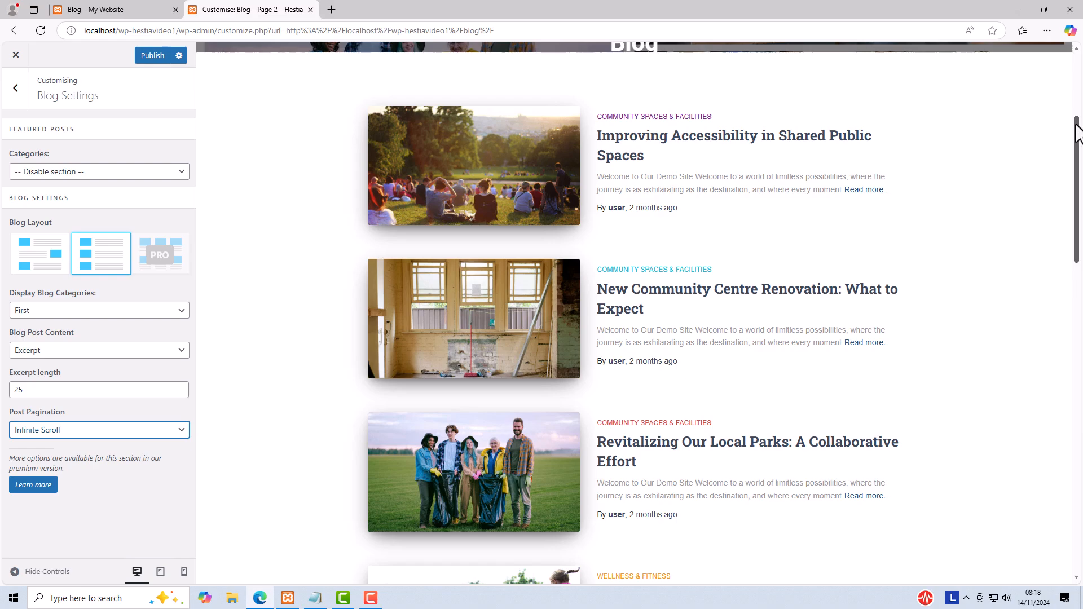
left_click_drag(1076, 137, 1075, 449)
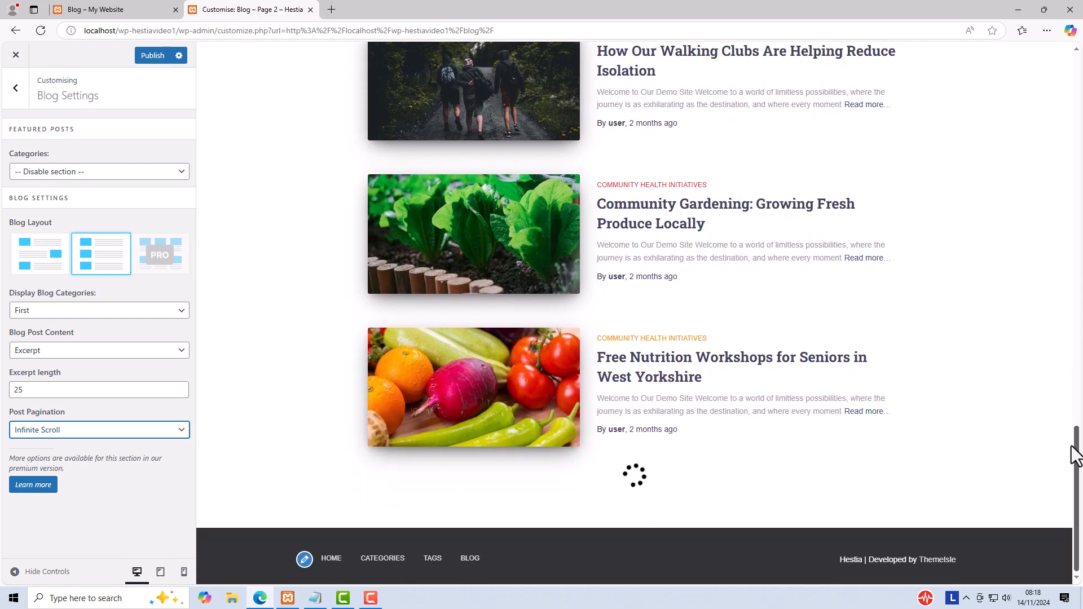
left_click_drag(1072, 447, 1064, 261)
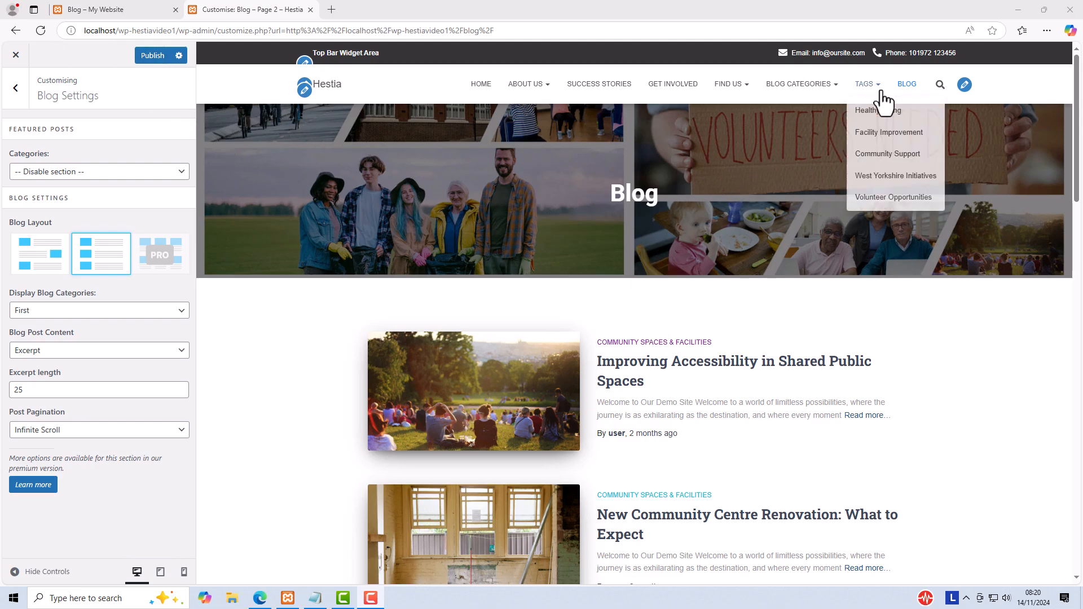
left_click(908, 85)
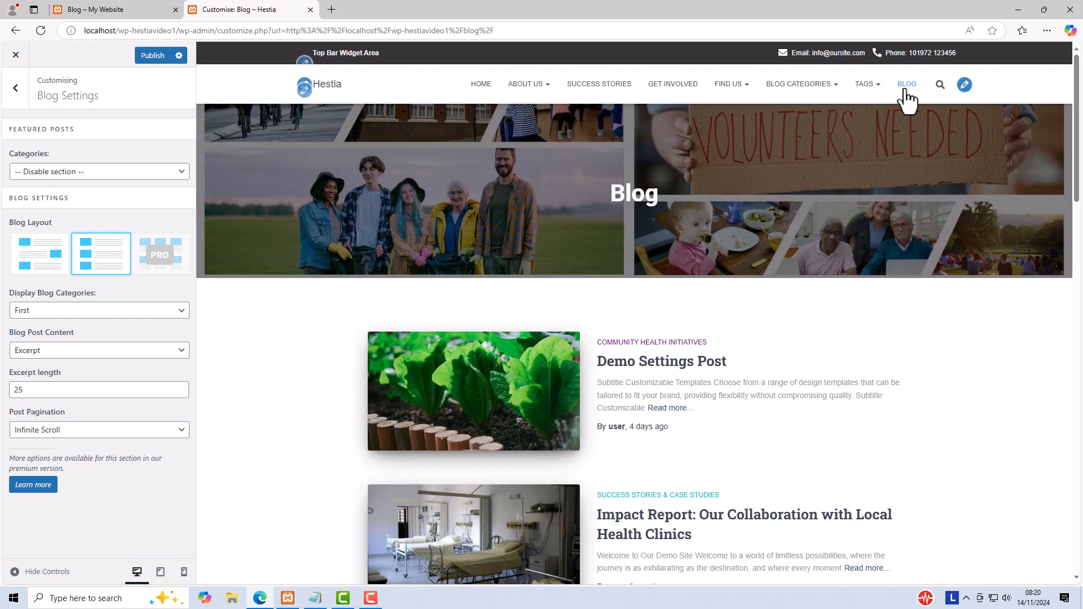
Step: Set the Featured Posts category to Community Health Initiatives, publish the blog settings and close the Customiser
left_click(31, 175)
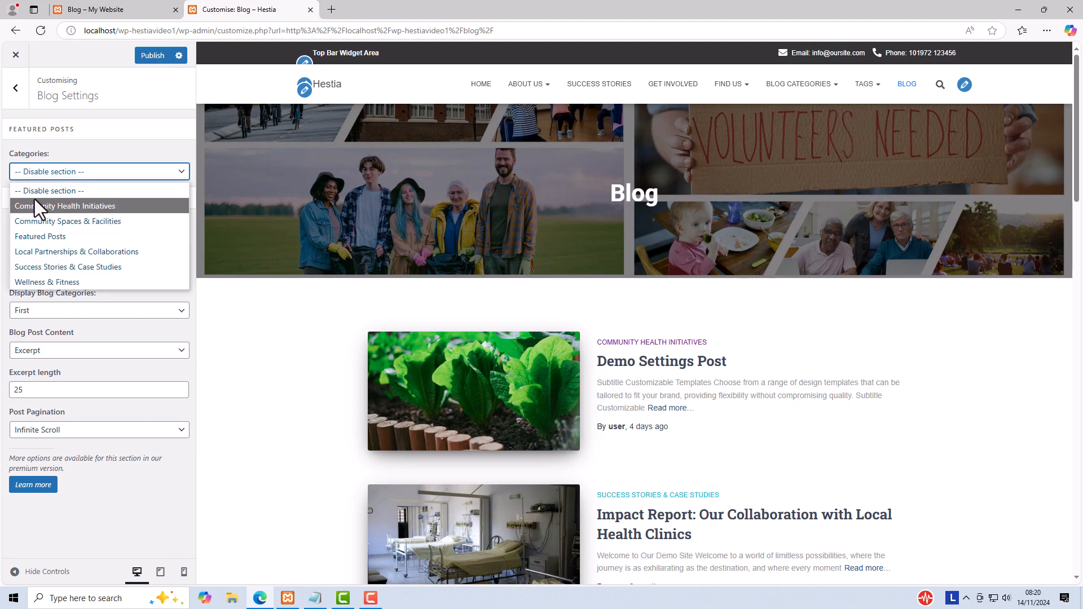
left_click(33, 205)
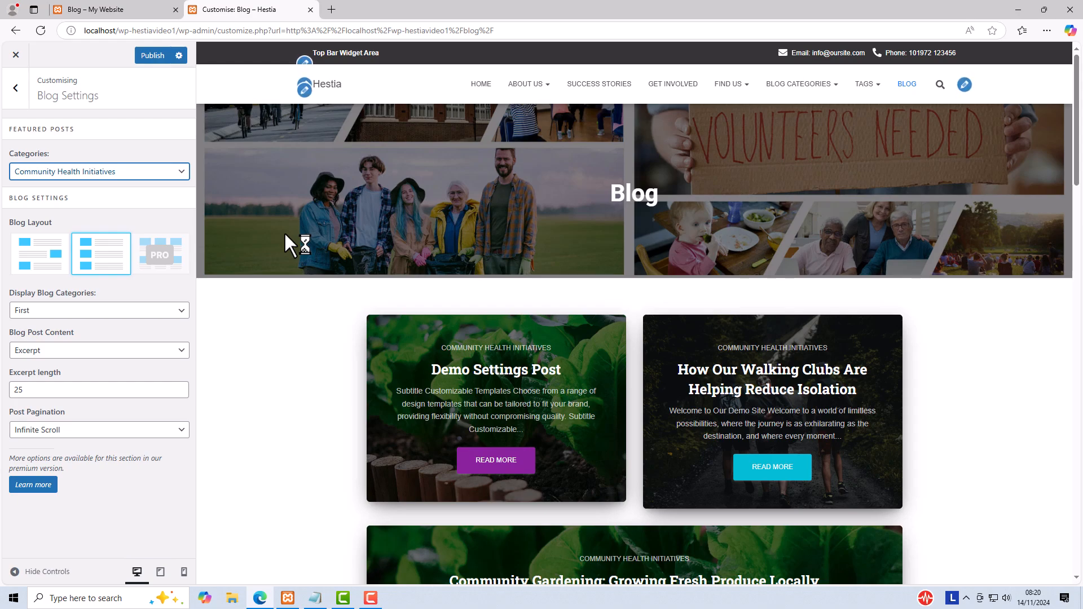
left_click_drag(1073, 104, 1061, 190)
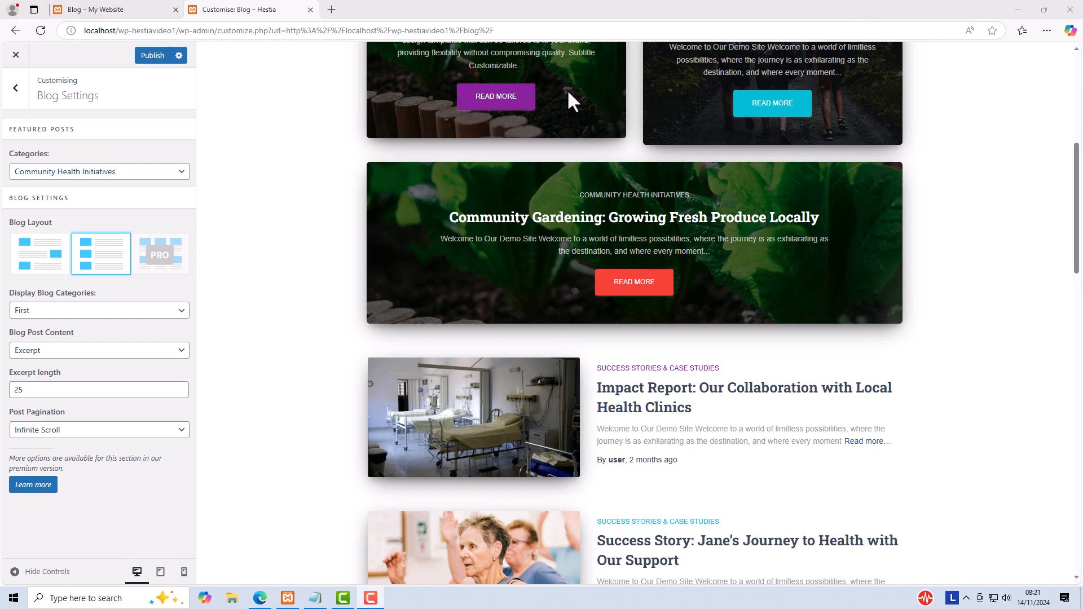
left_click(149, 56)
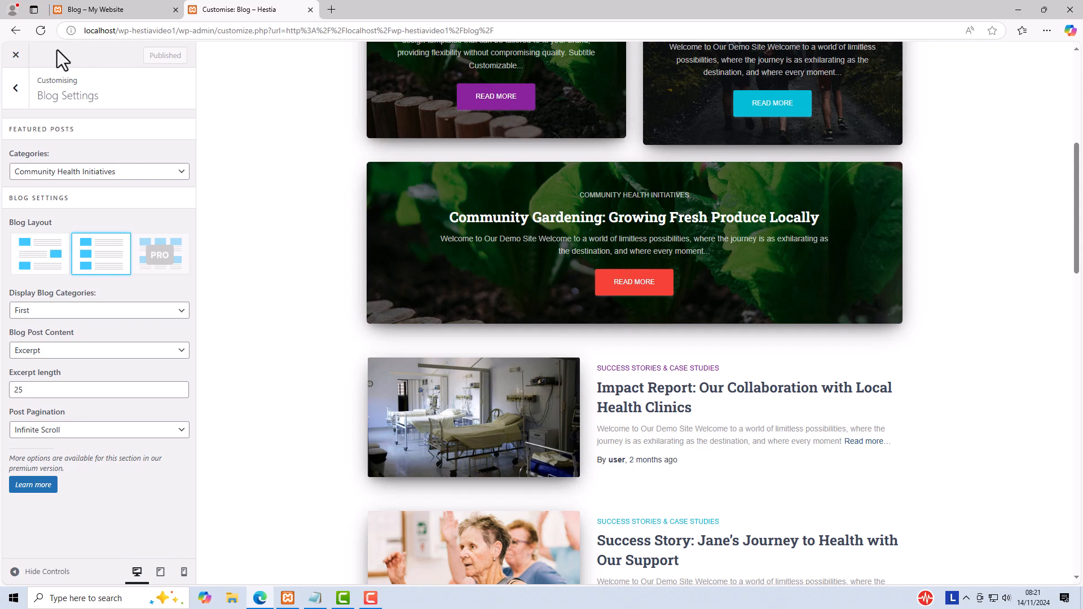
left_click(17, 56)
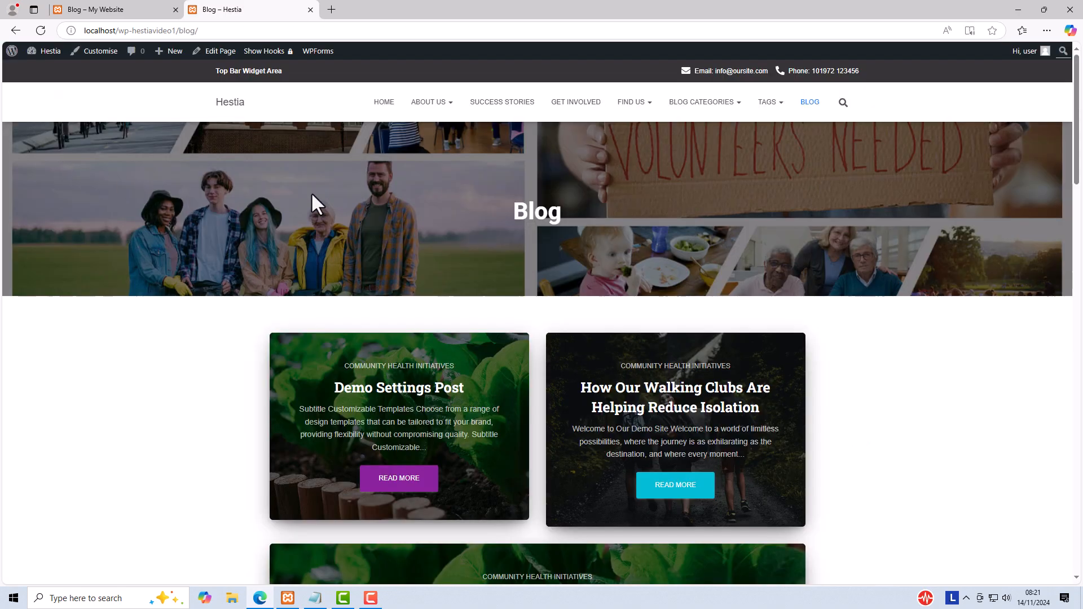
Step: Open the Get Involved page's Header Settings in the Customiser and preview the second and third Posts/Pages Layout options
left_click(576, 102)
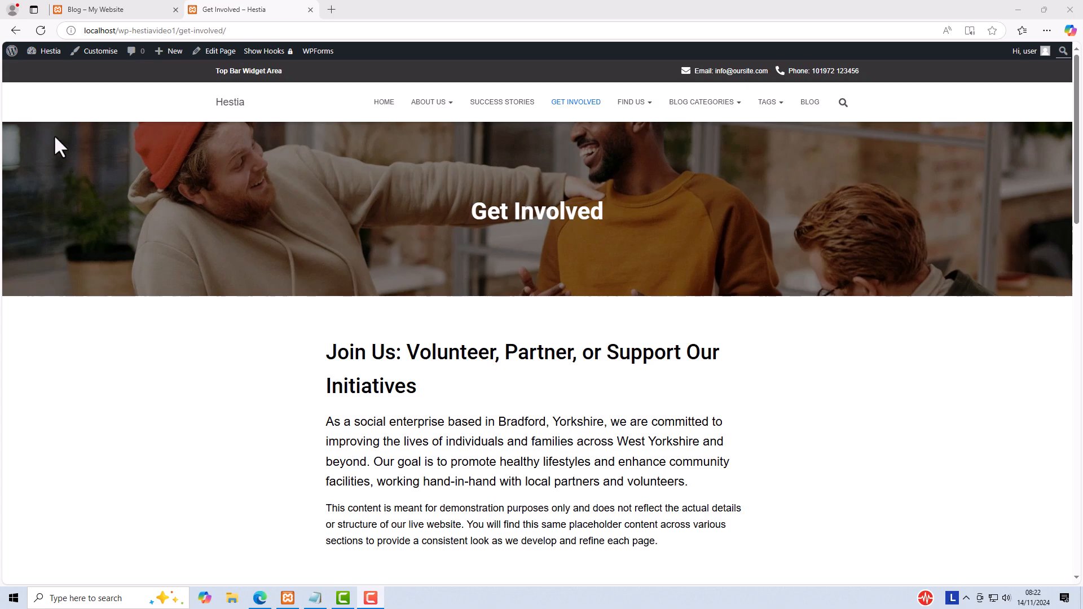
left_click(100, 51)
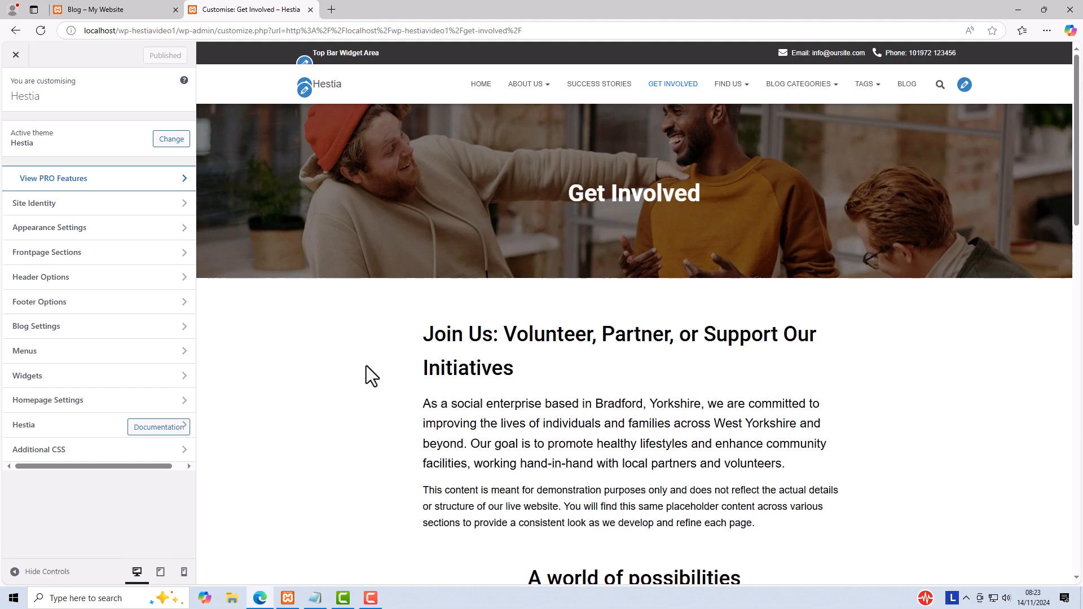
left_click(55, 282)
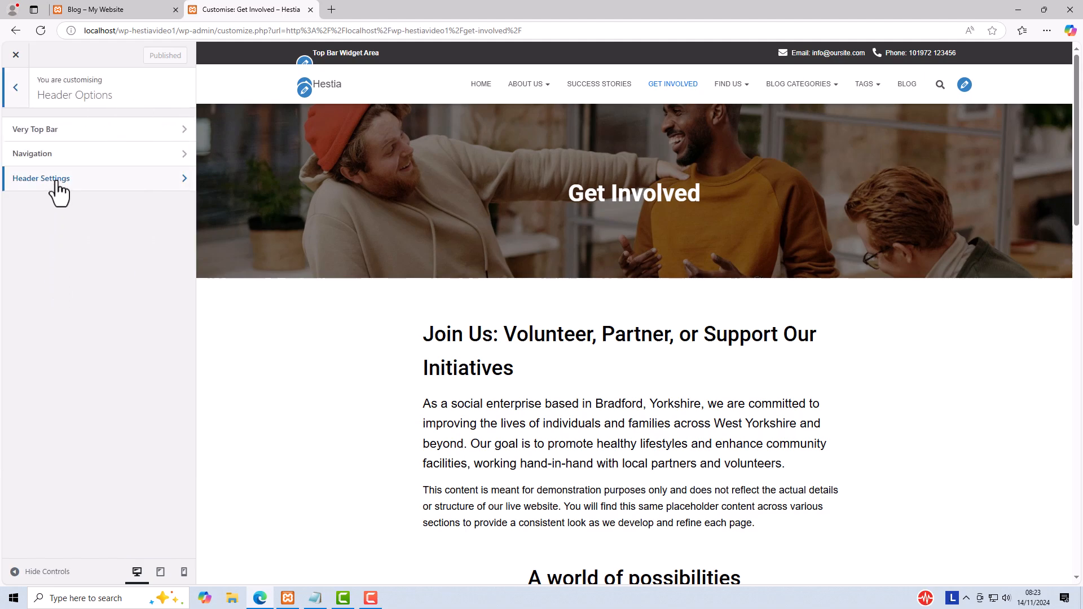
left_click(58, 179)
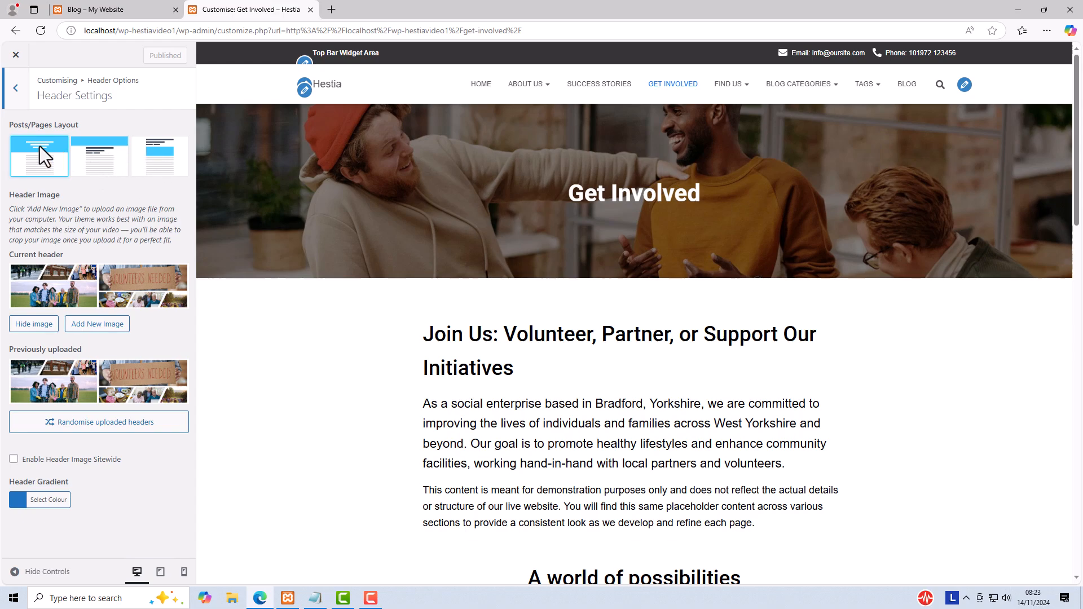
left_click(102, 147)
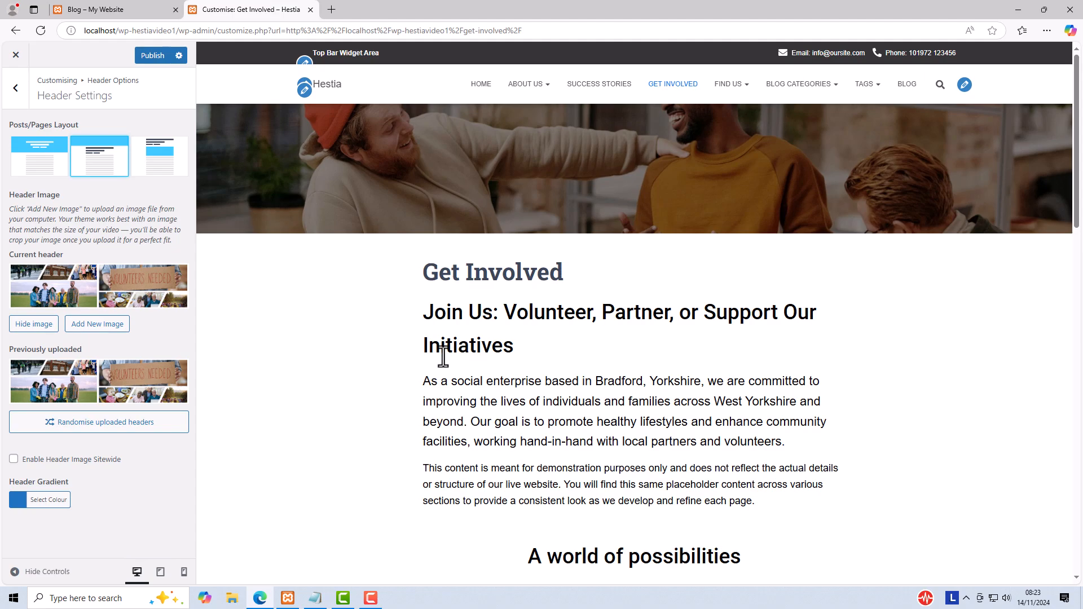
left_click(157, 159)
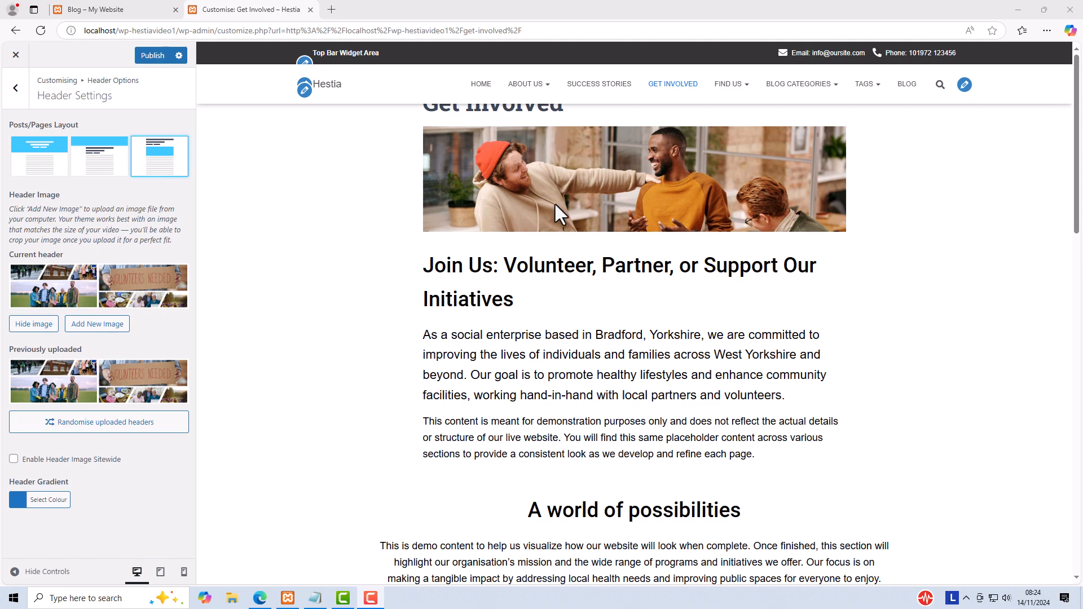
Step: Enable Sticky Navbar in the header's Navigation settings, comparing how the page scrolls with it on and off
left_click(14, 91)
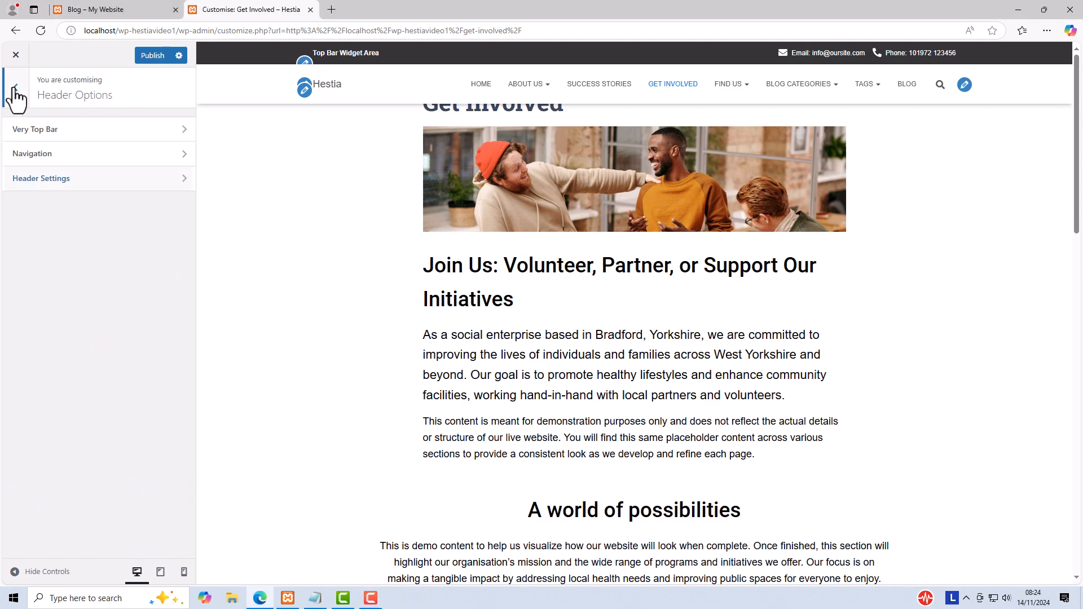
left_click(31, 155)
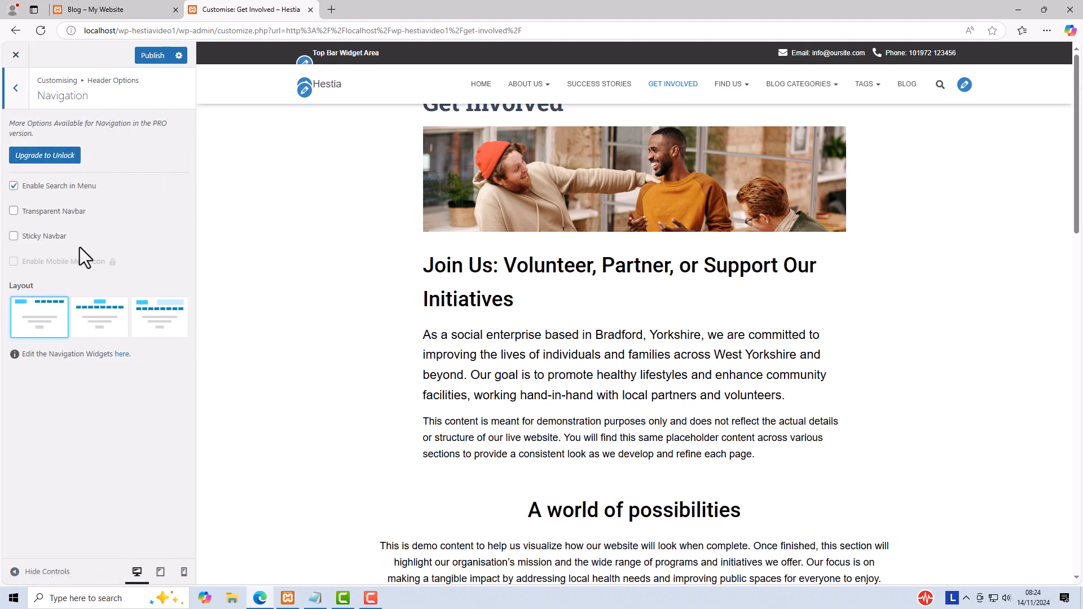
left_click(14, 237)
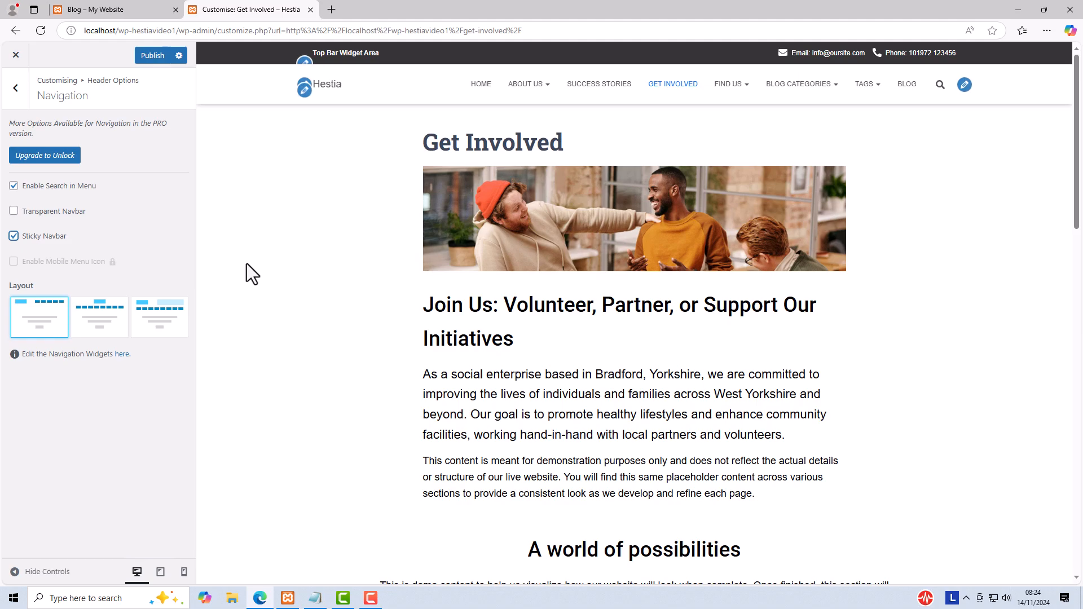
scroll(301, 239, "down", 3)
scroll(301, 239, "up", 3)
left_click(13, 237)
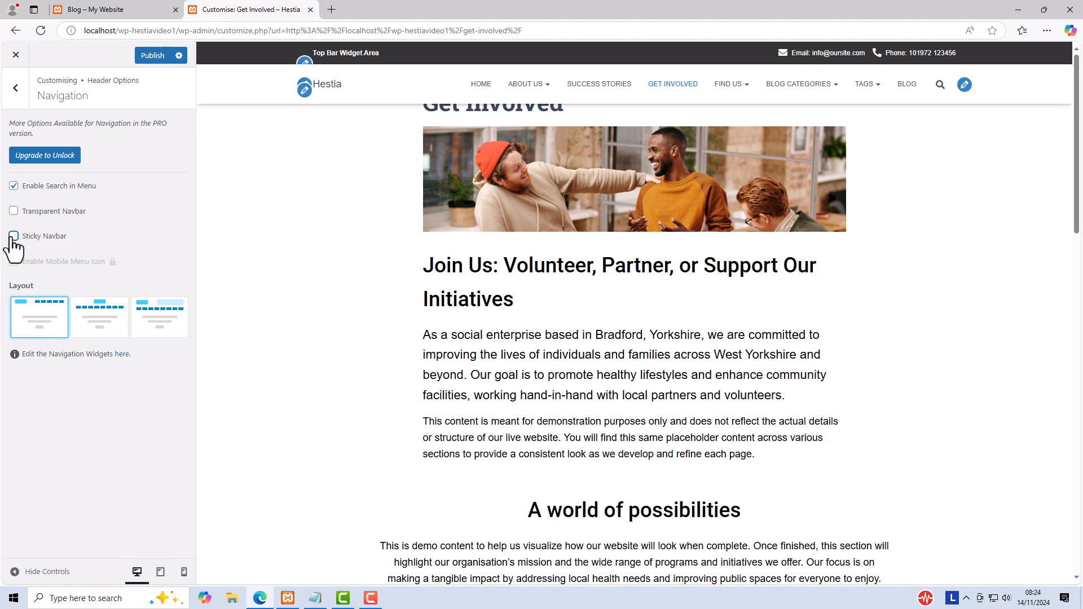
left_click(13, 237)
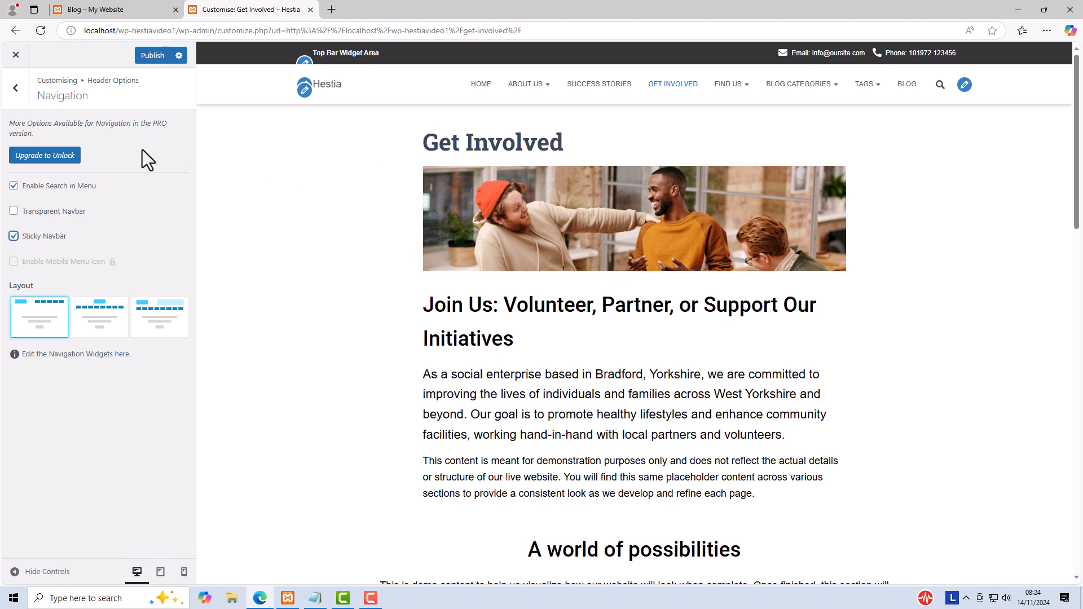
Step: Set the Posts/Pages Layout back to the first option, with the title over the header image, and publish the changes
left_click(16, 88)
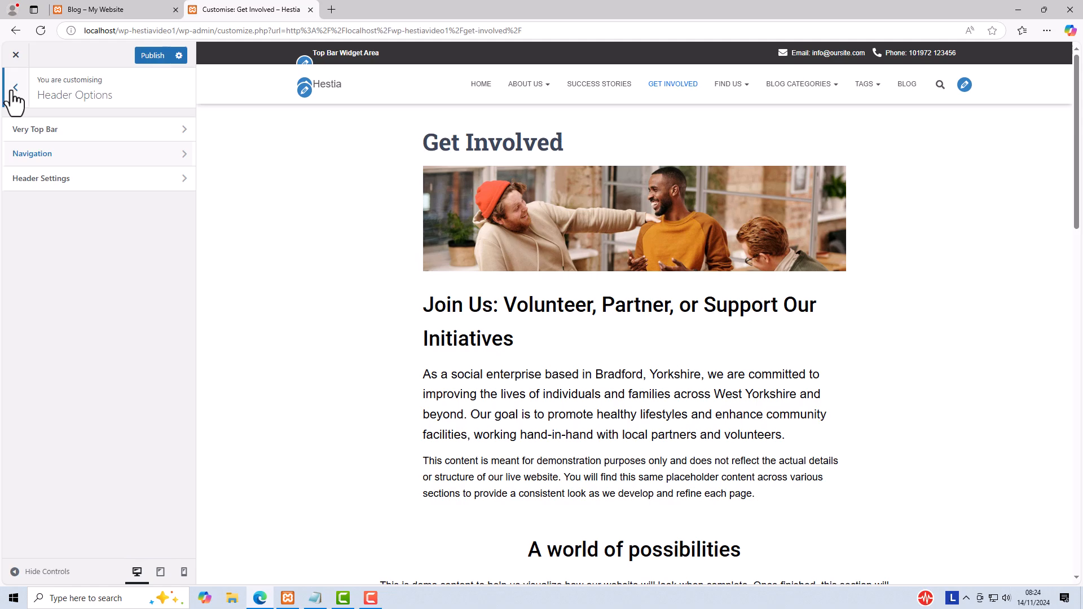
left_click(43, 181)
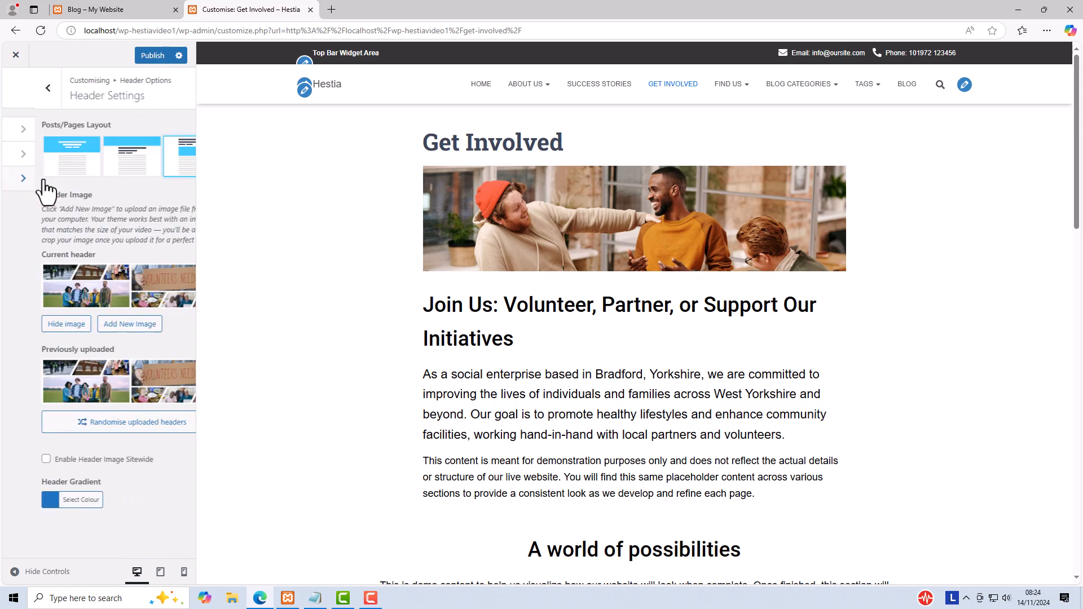
left_click(39, 141)
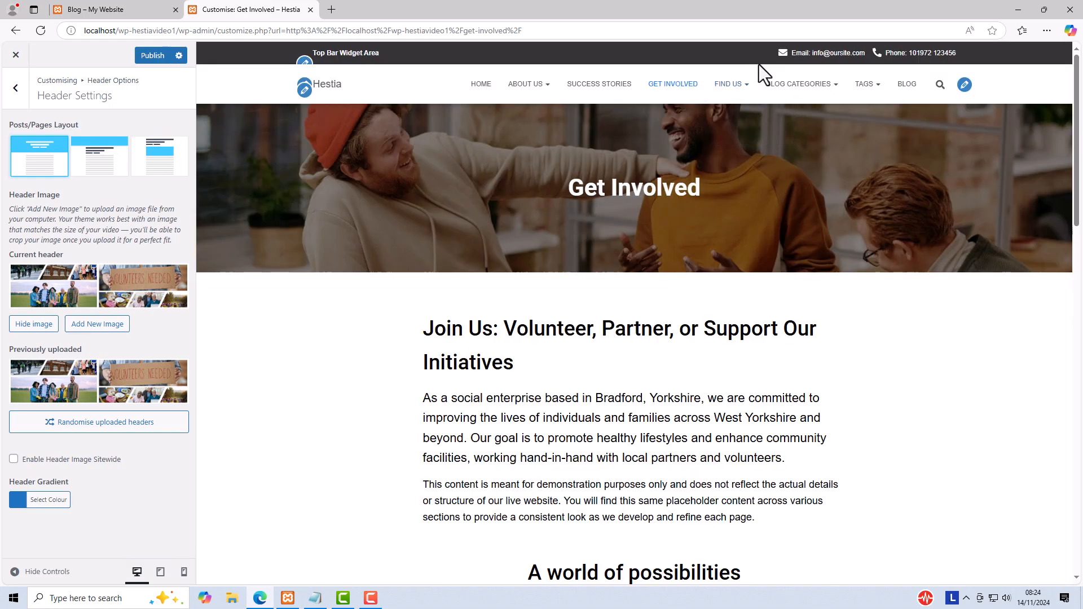
left_click(151, 56)
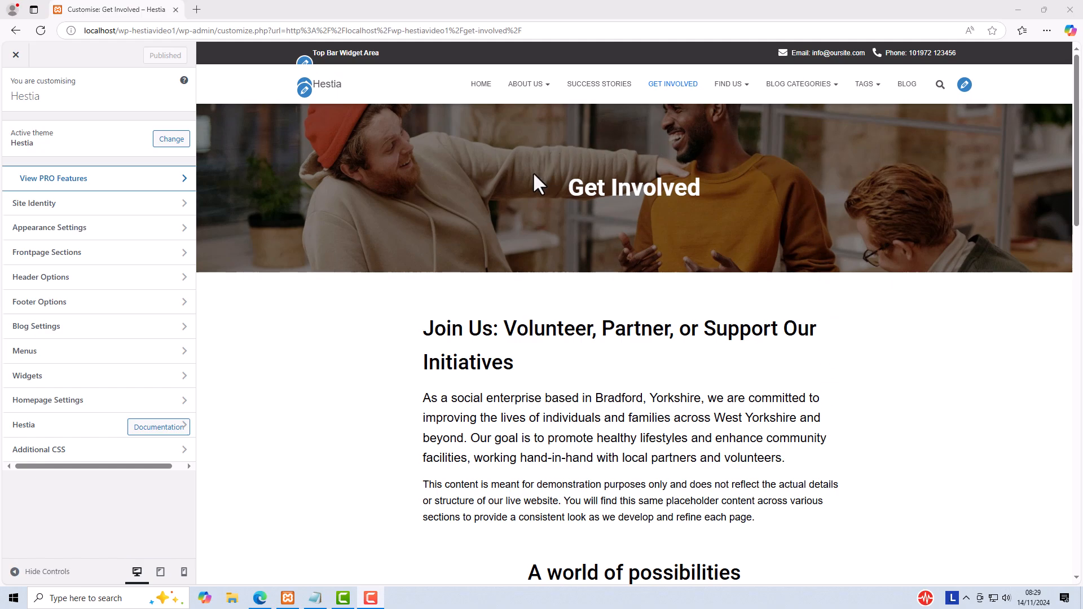
Step: Review the Header Settings, then check the header images of the Blog page and the Community Gardening post in the preview
left_click(72, 277)
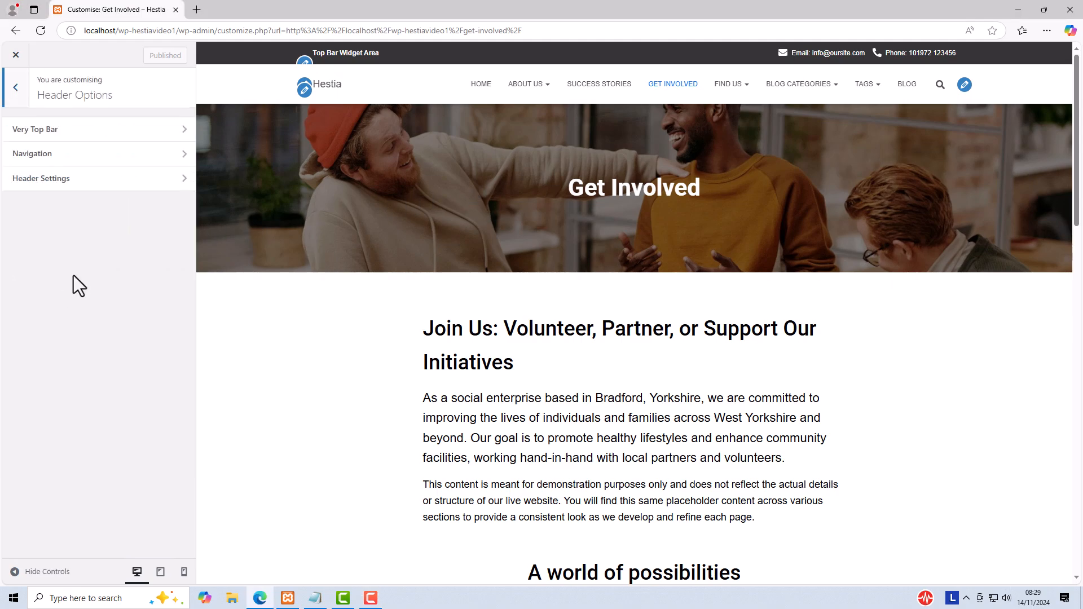
left_click(67, 177)
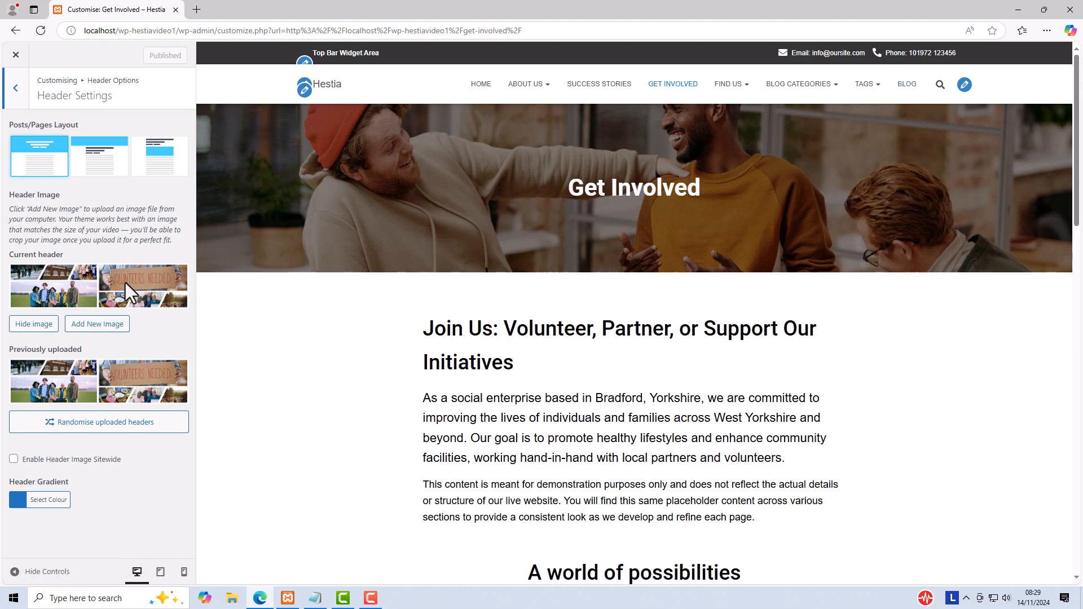
left_click(903, 85)
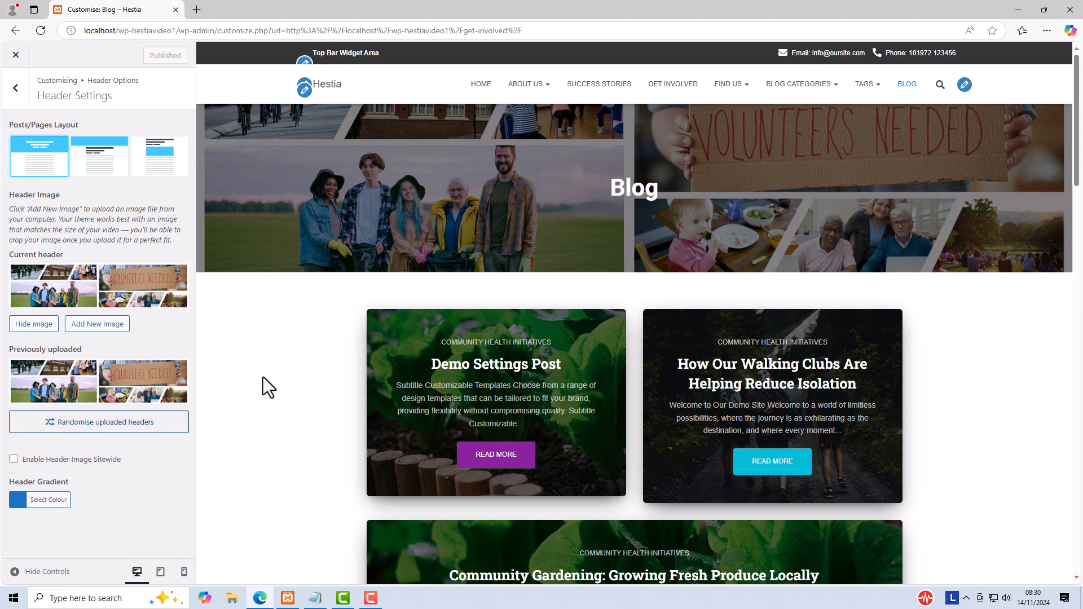
left_click(494, 457)
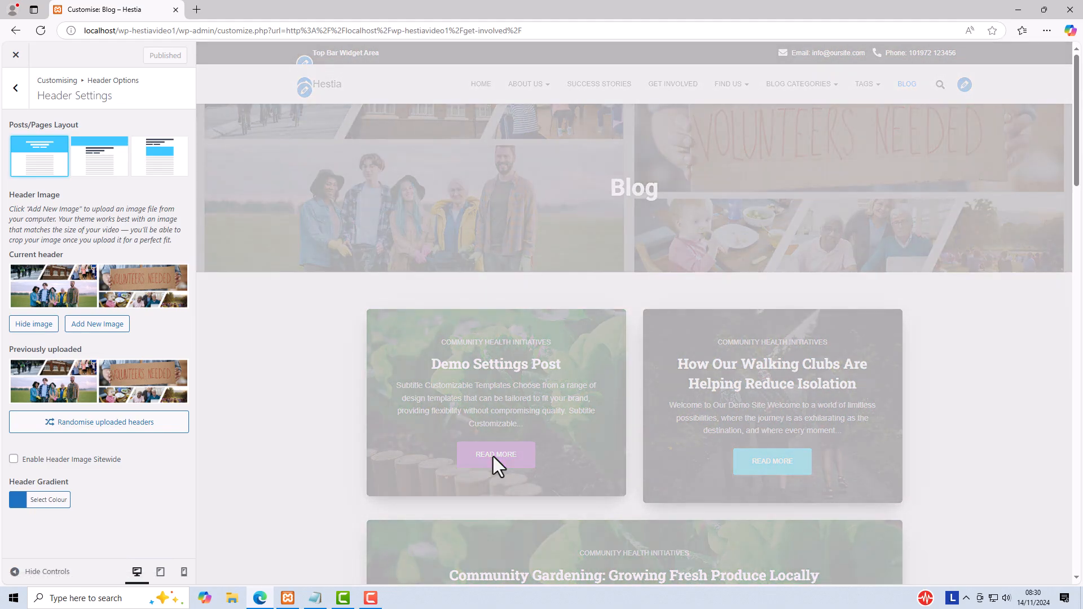
scroll(740, 428, "down", 4)
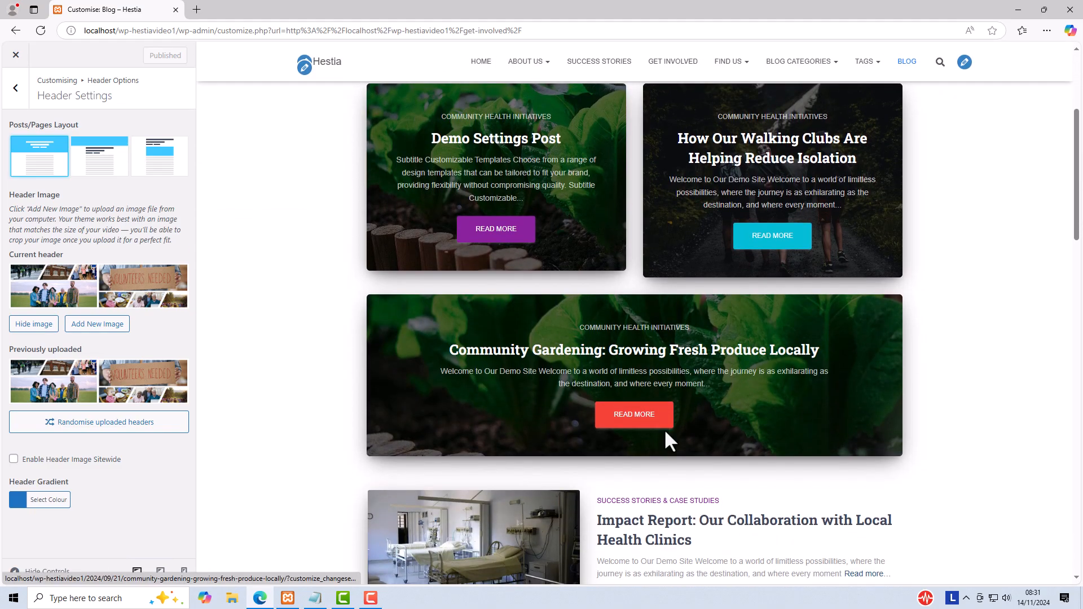
left_click(648, 417)
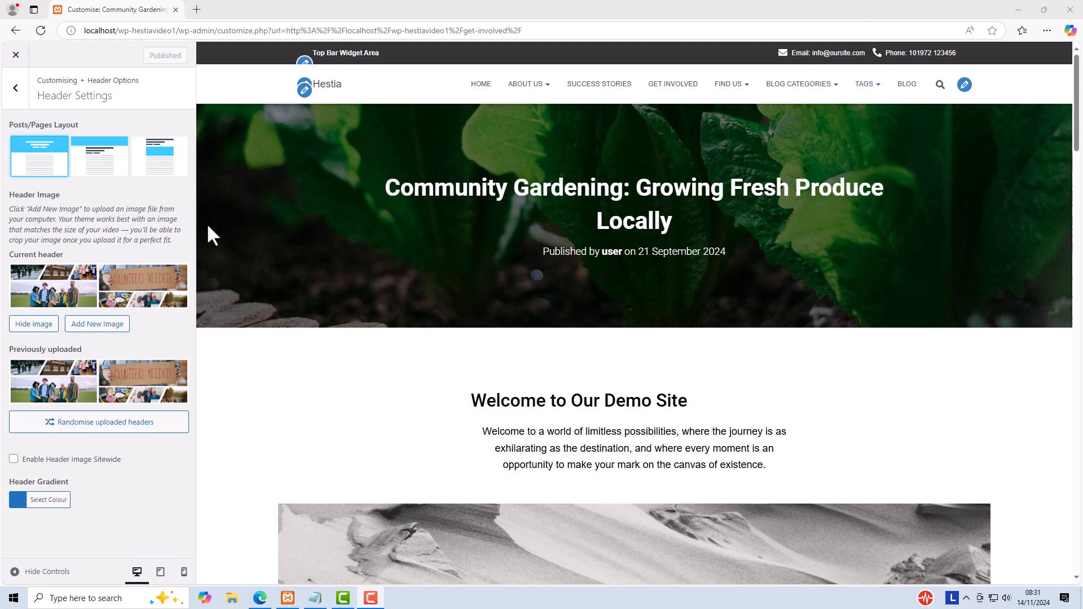
Step: View all menu locations in the Customiser and compare them with the menus in the post's header and footer
left_click(15, 89)
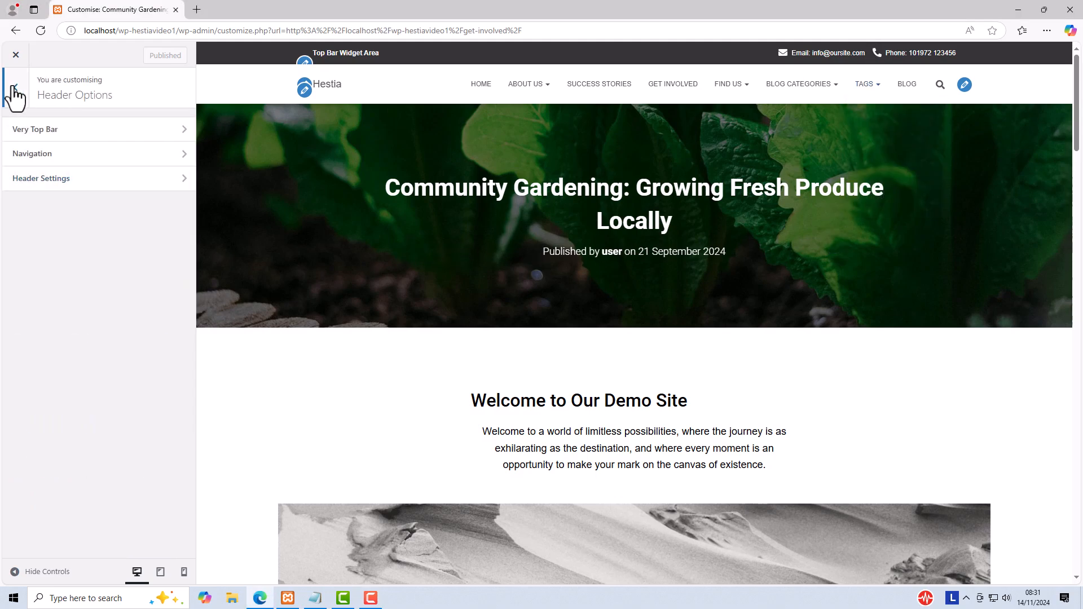
left_click(15, 89)
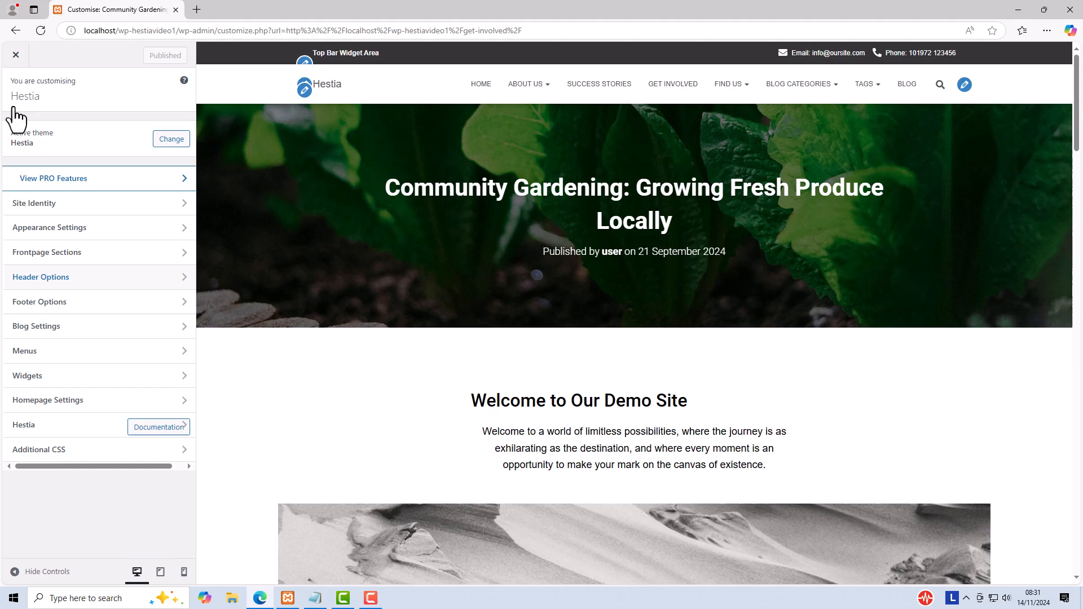
left_click(30, 351)
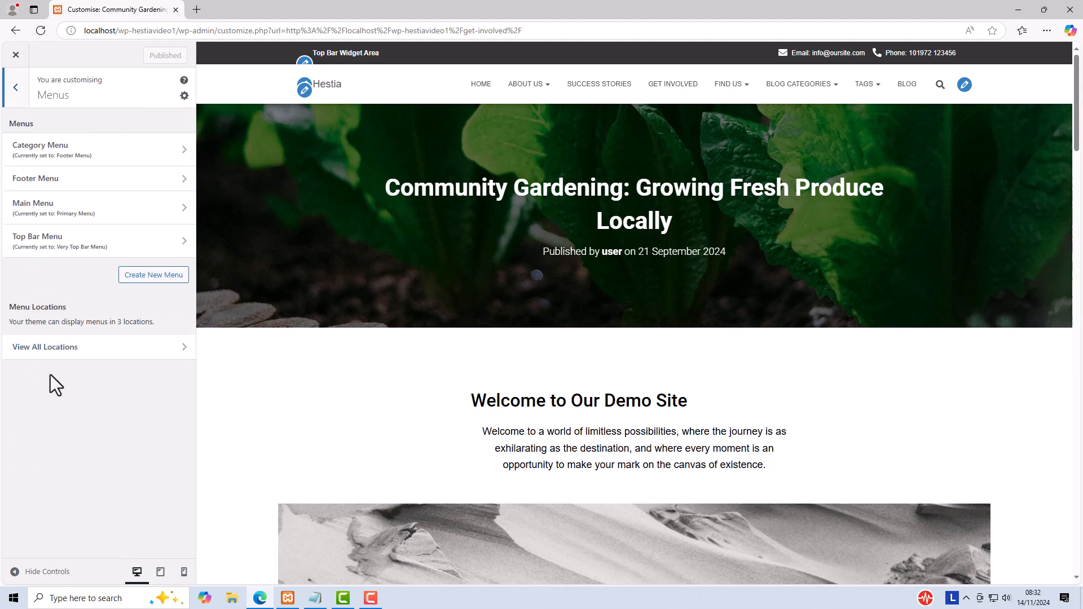
left_click(51, 348)
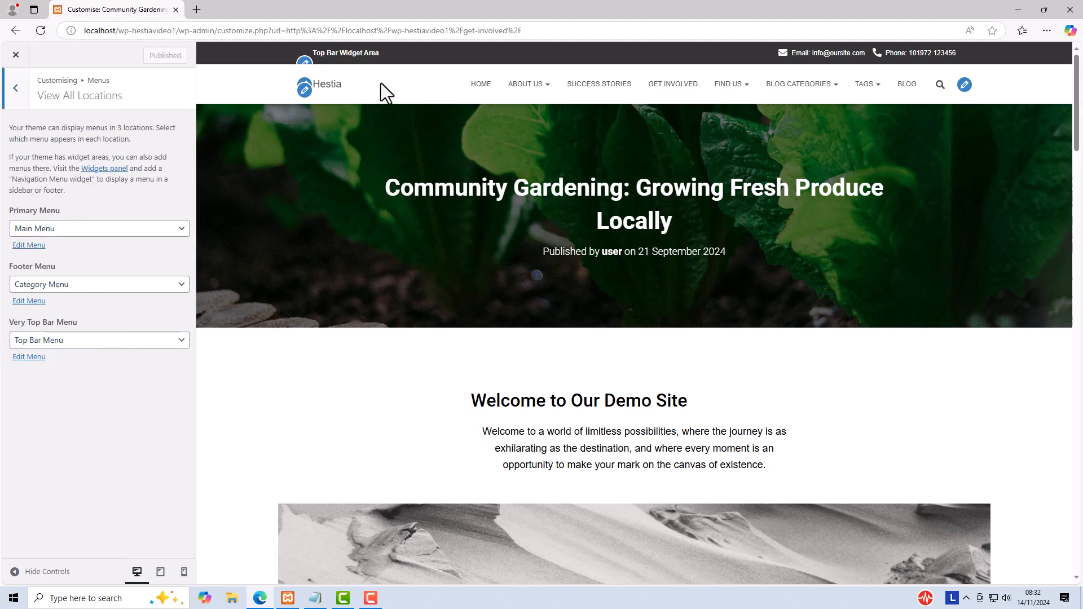
left_click_drag(1076, 118, 1077, 539)
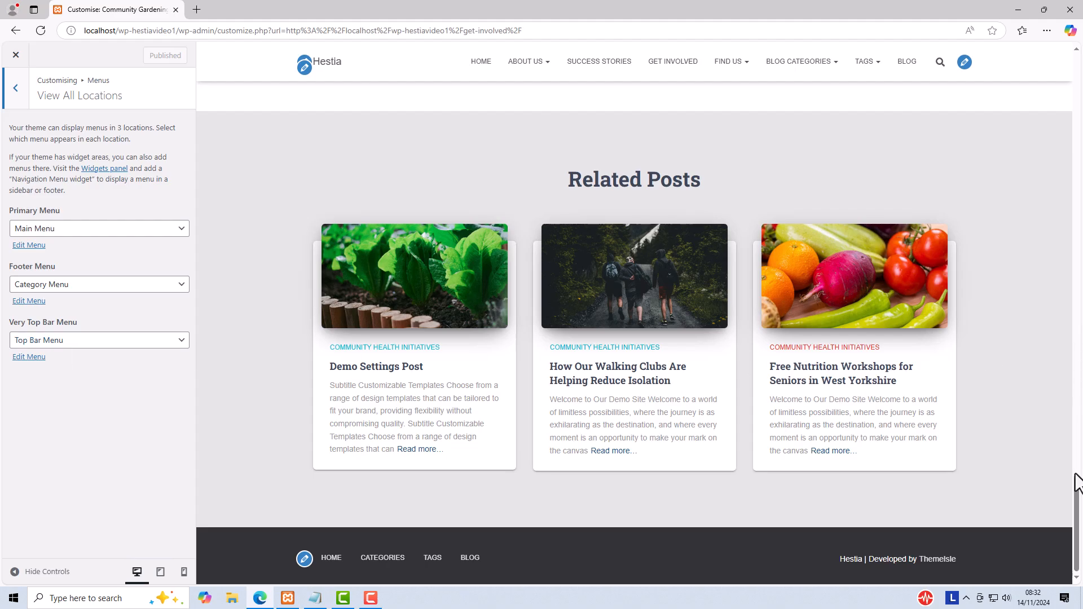
left_click_drag(1077, 482, 1078, 62)
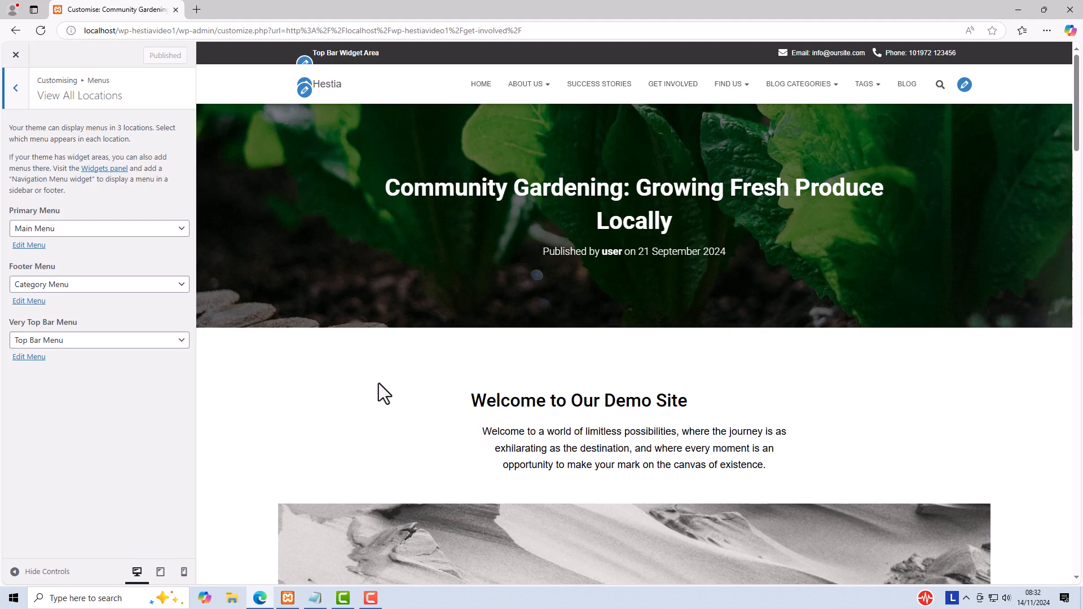
Step: Preview the post at mobile size, return to the desktop preview and open the Get Involved page
left_click(184, 571)
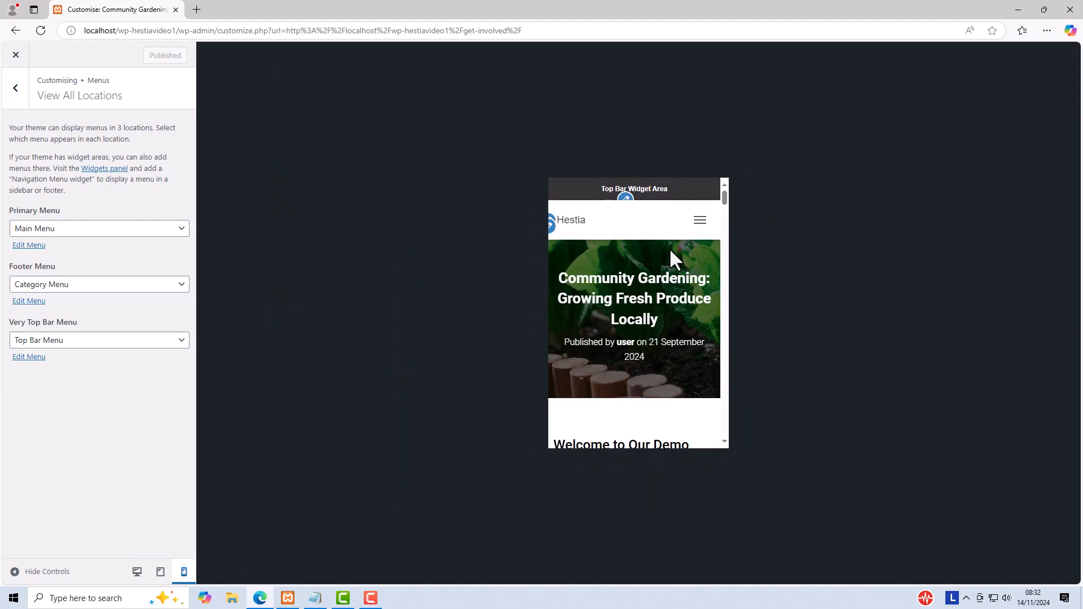
left_click(136, 572)
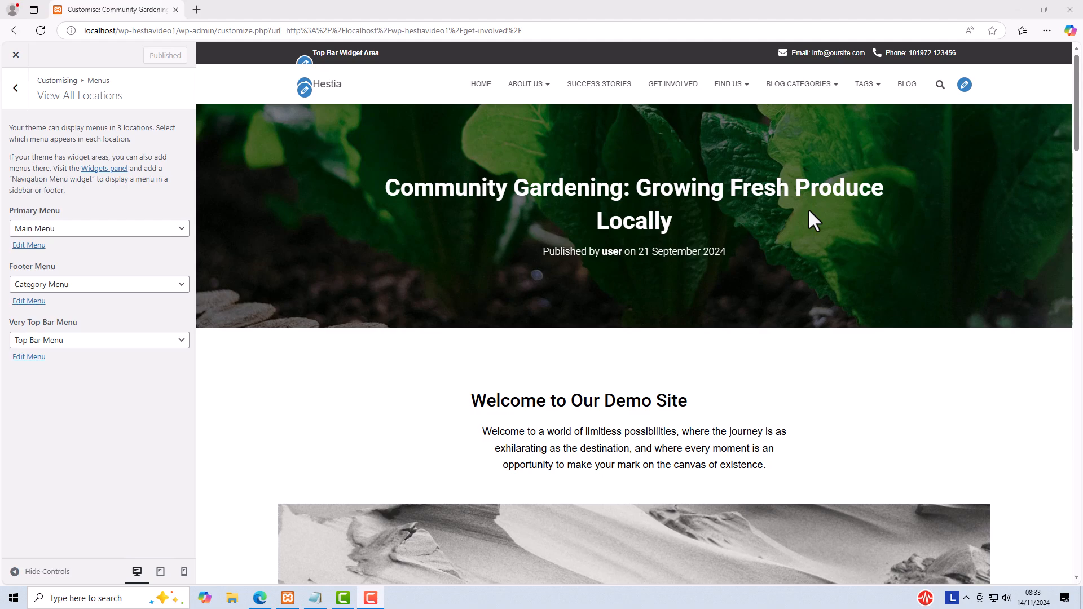
left_click(671, 85)
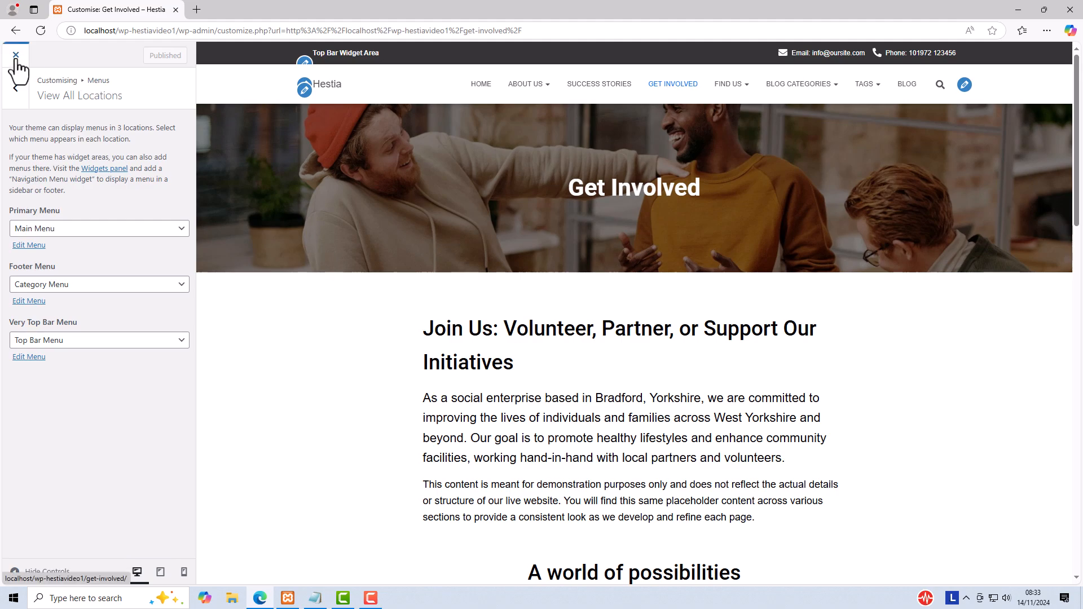
Step: Leave the Customiser, review the Get Involved page's Page Settings in the editor, save the page and view it
left_click(16, 57)
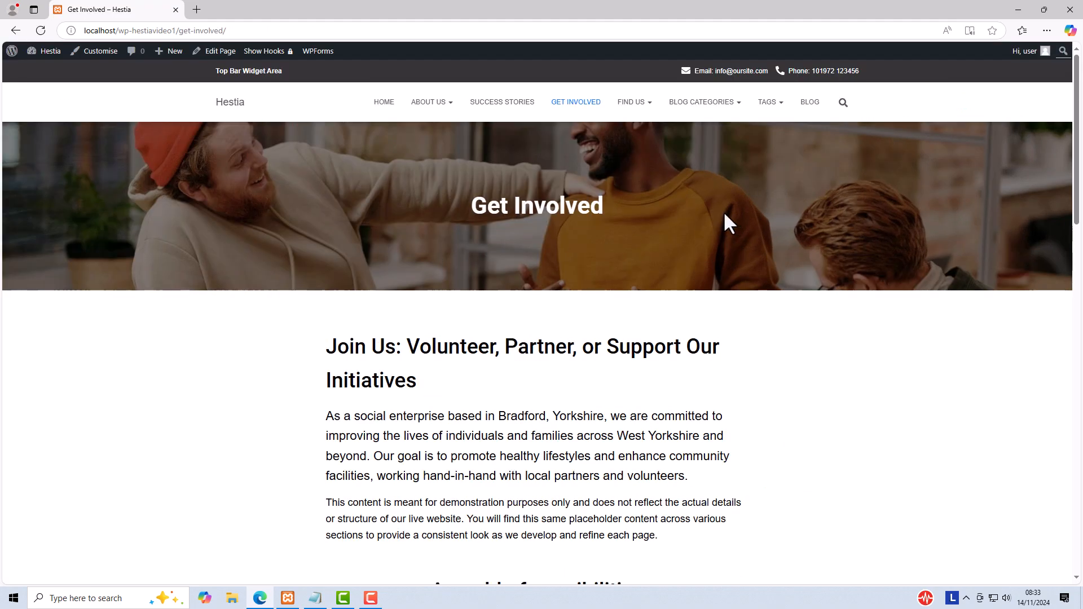
left_click(220, 52)
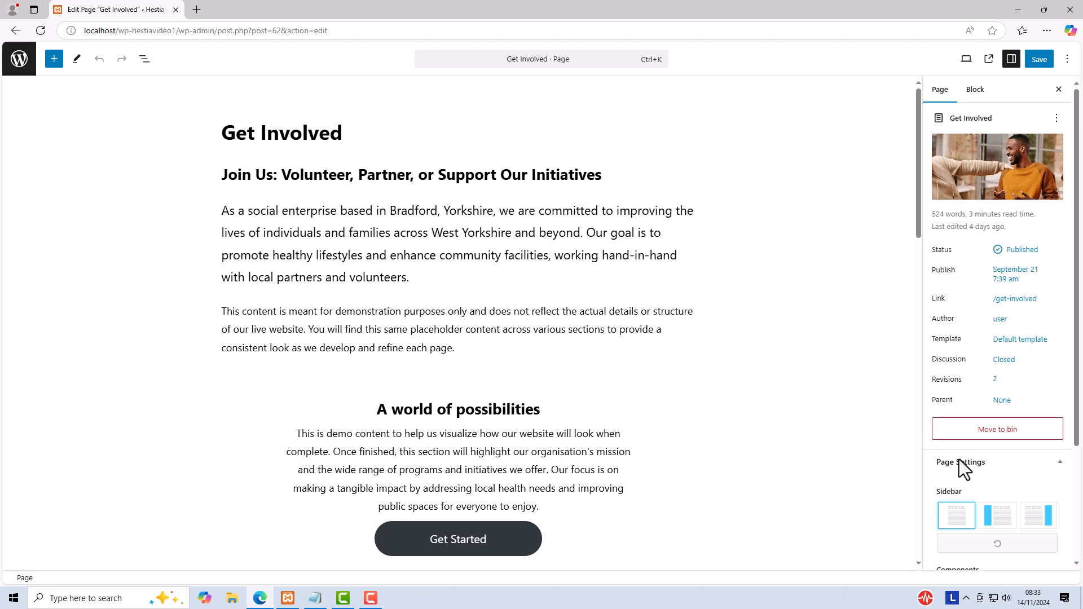
scroll(959, 457, "down", 3)
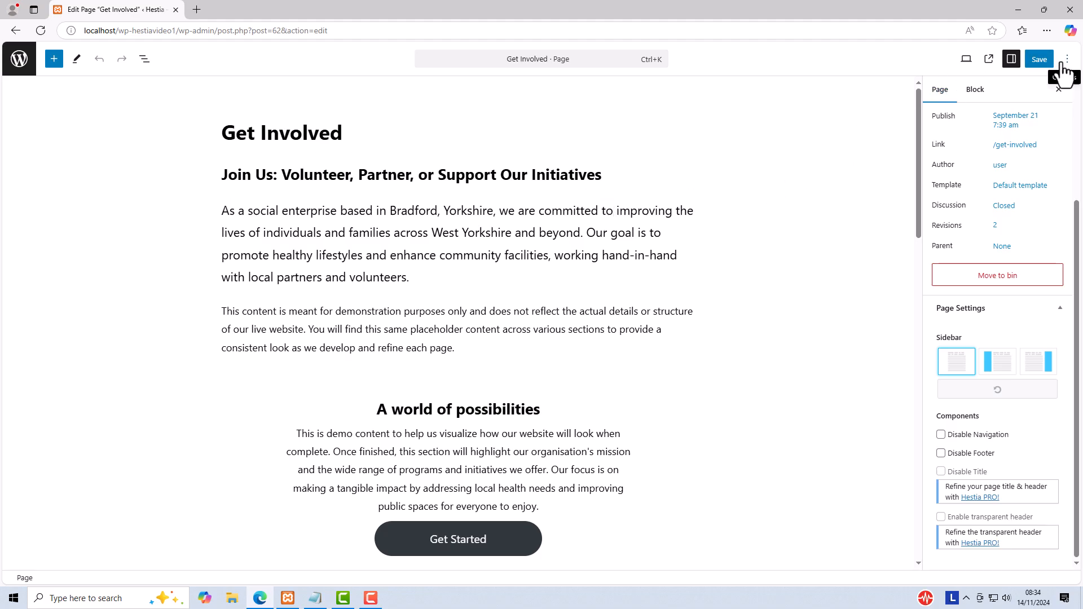
key("ctrl+s")
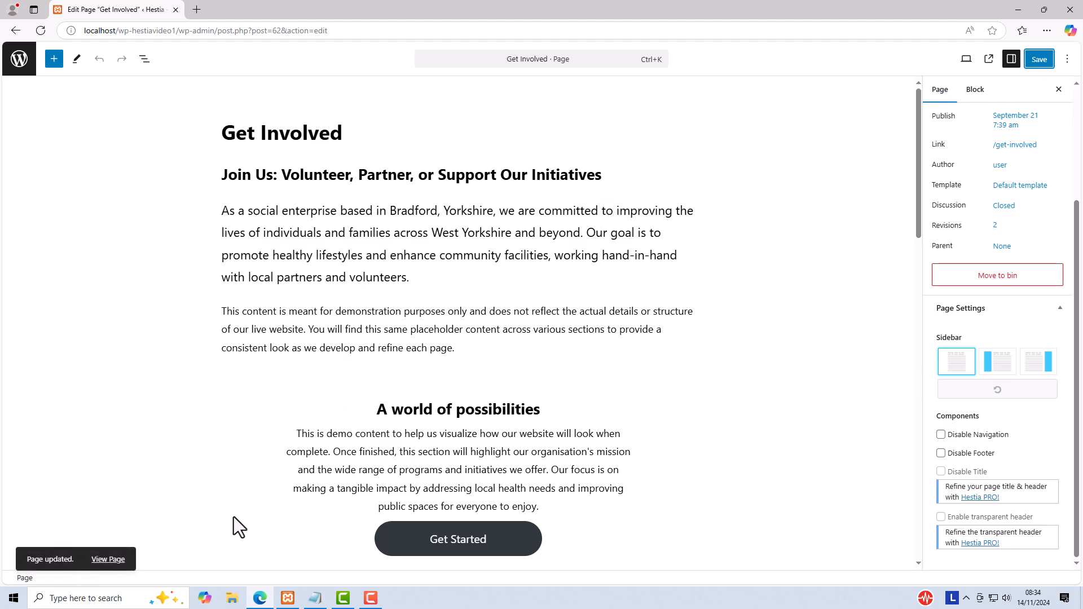
left_click(105, 559)
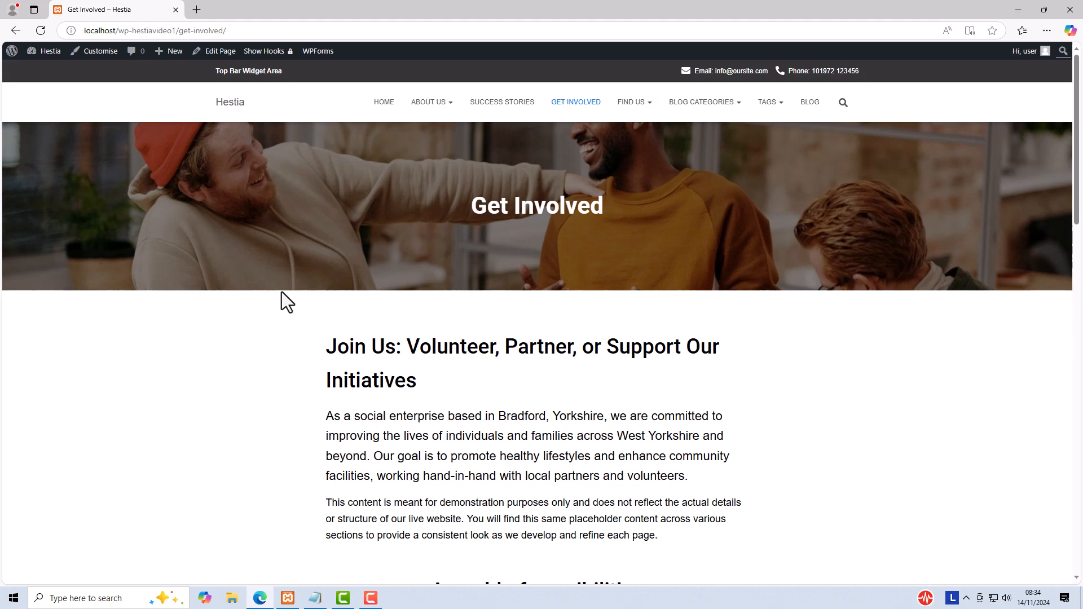
Step: Open the General Settings under Appearance Settings in the Customiser and preview the homepage with them
left_click(87, 50)
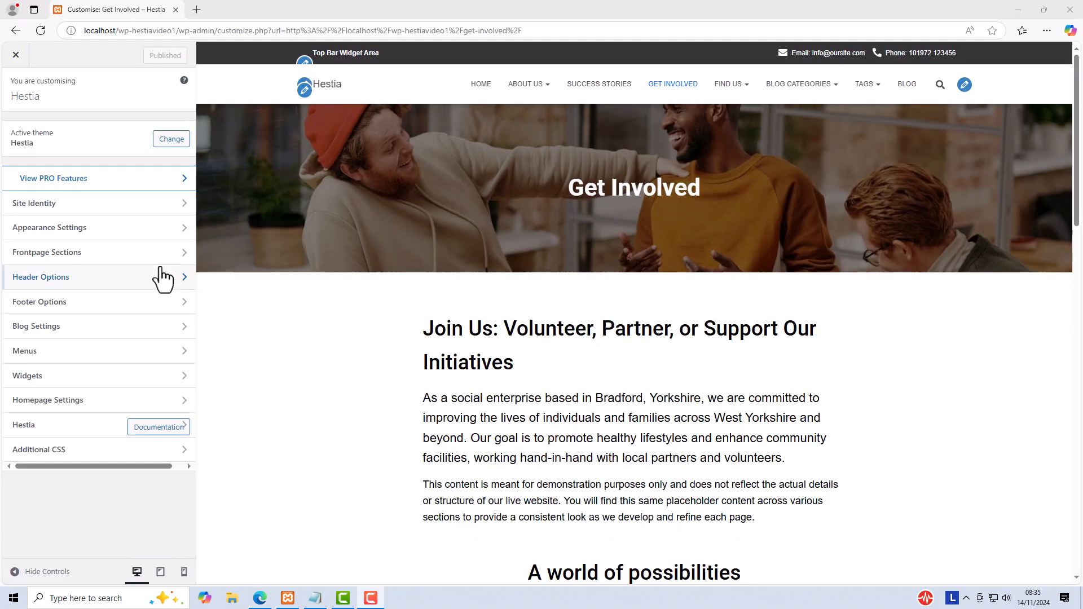
left_click(95, 229)
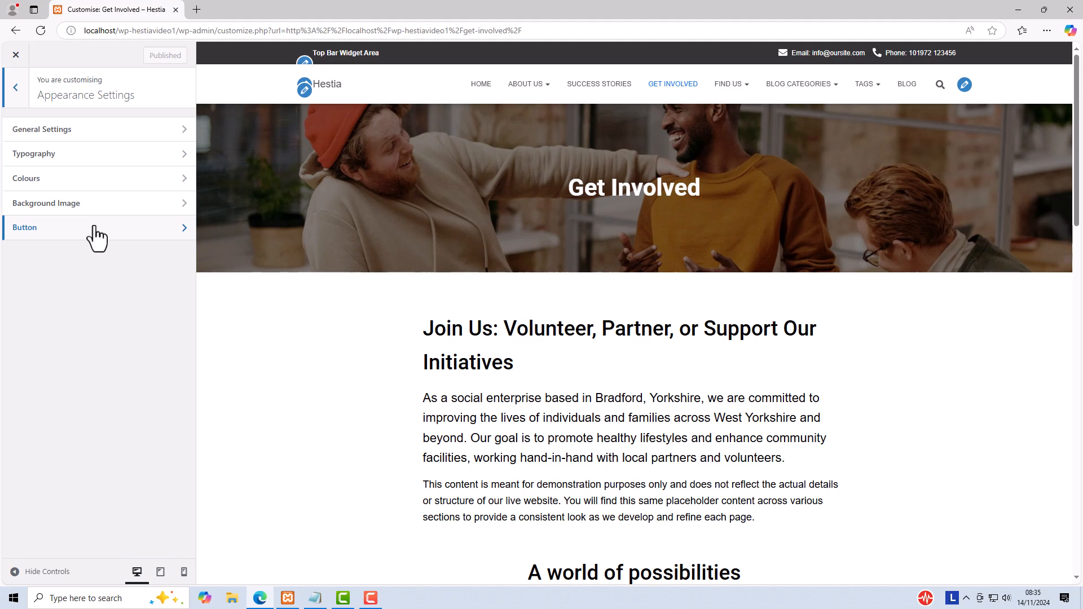
left_click(48, 131)
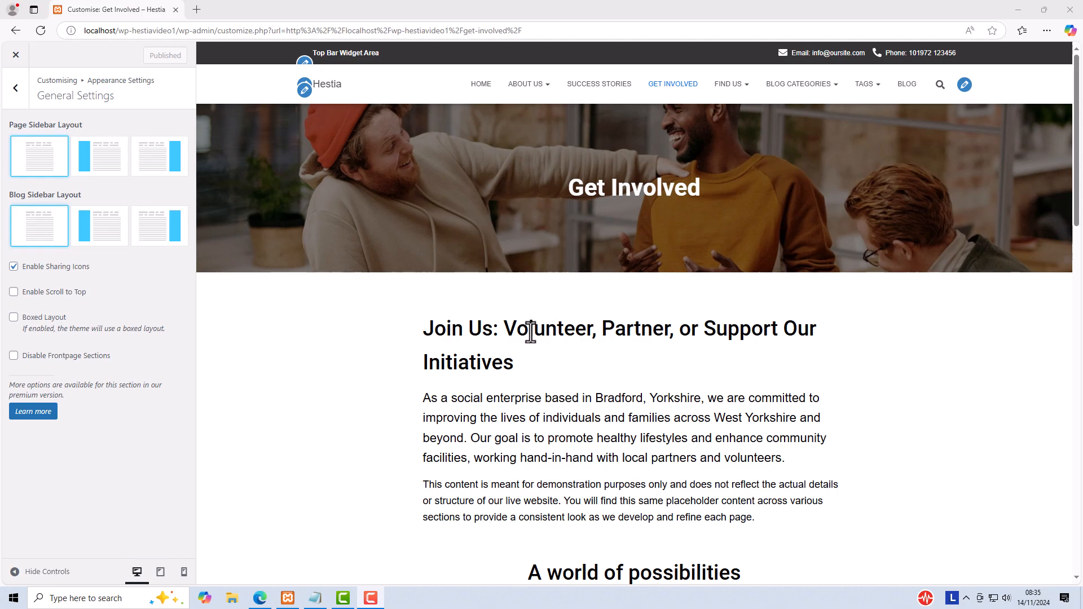
left_click(483, 89)
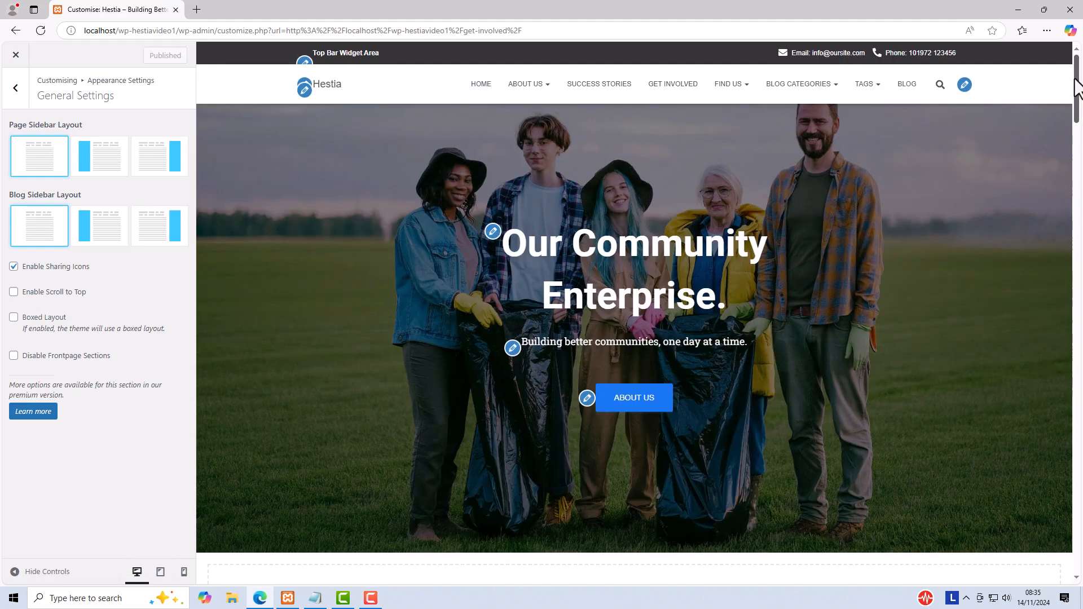
mouse_move(1074, 88)
left_mouse_down()
mouse_move(1076, 145)
mouse_move(1078, 67)
left_mouse_up()
Step: Disable the frontpage sections to check the static homepage in the preview, and enable the sections again
left_click(14, 356)
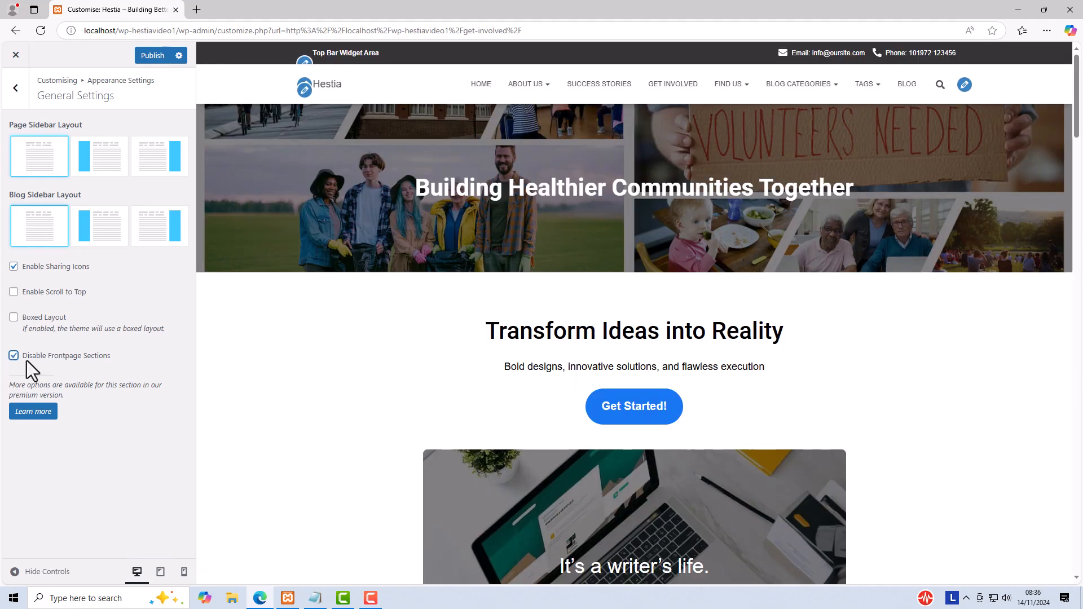
scroll(841, 334, "down", 3)
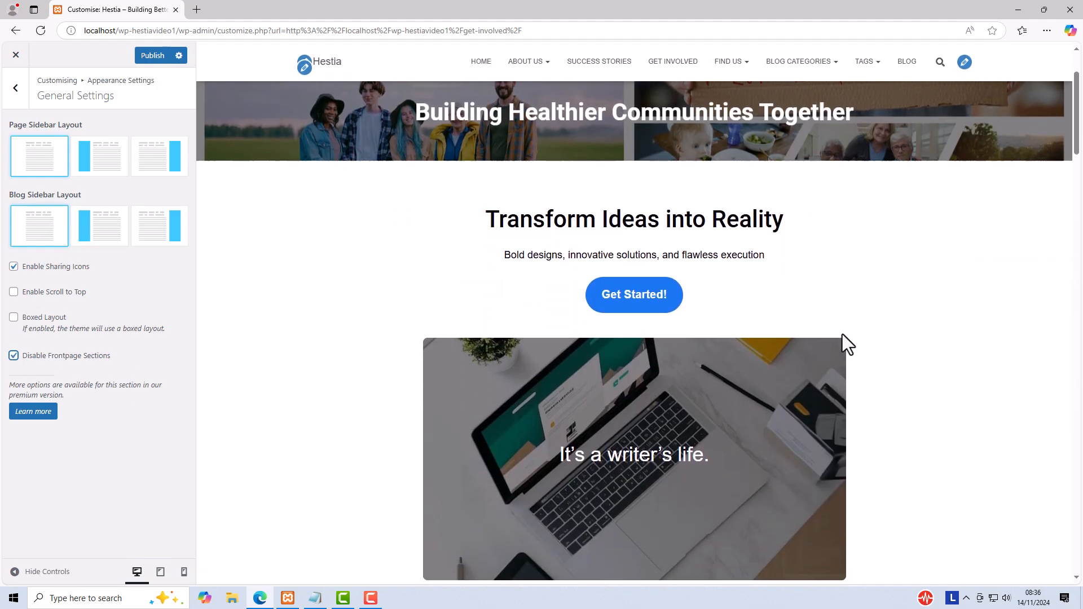
scroll(841, 333, "up", 3)
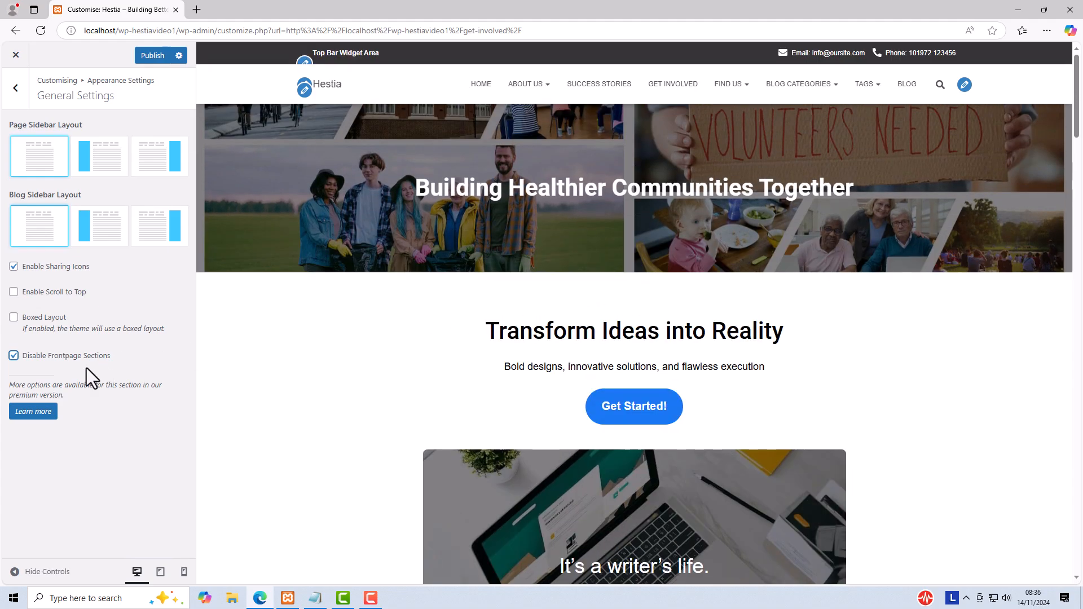
left_click(13, 357)
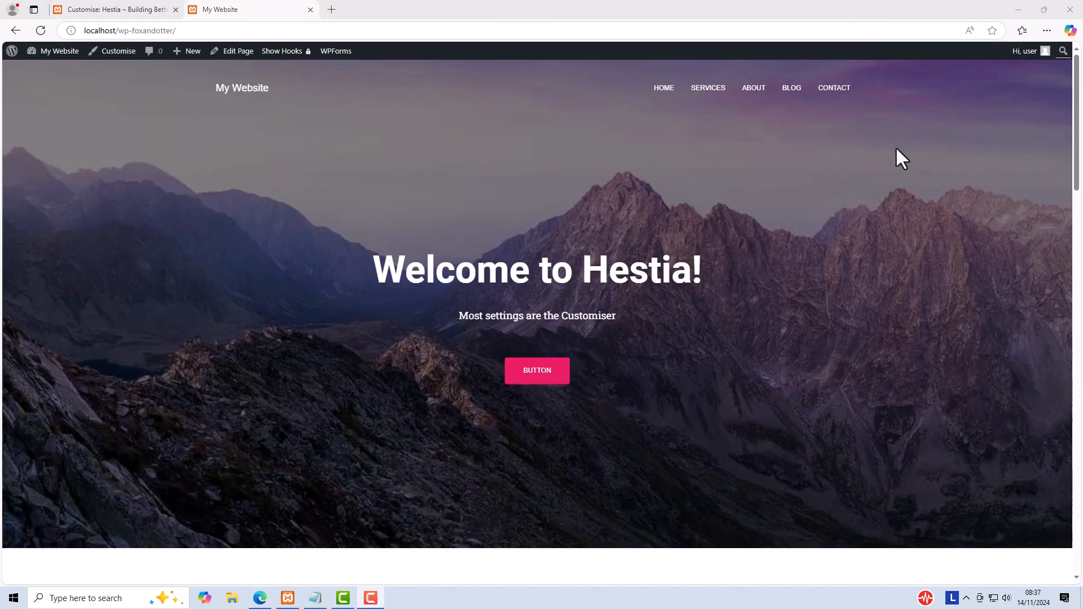
Step: Look through the Appearance Settings and Frontpage Sections in the Customiser of the My Website site, and close the Customiser
left_click(111, 51)
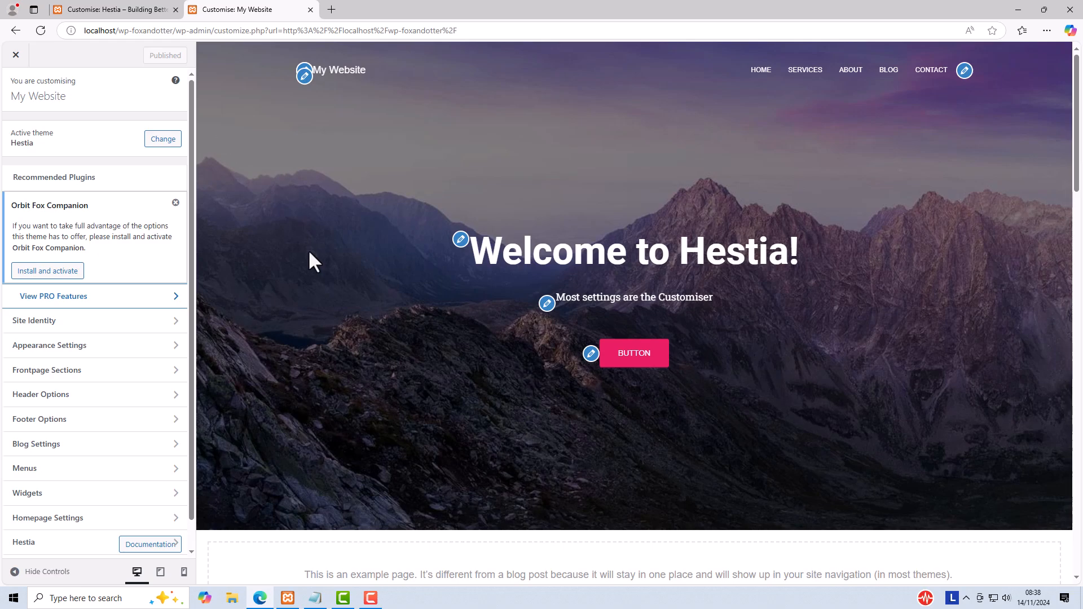
left_click(80, 346)
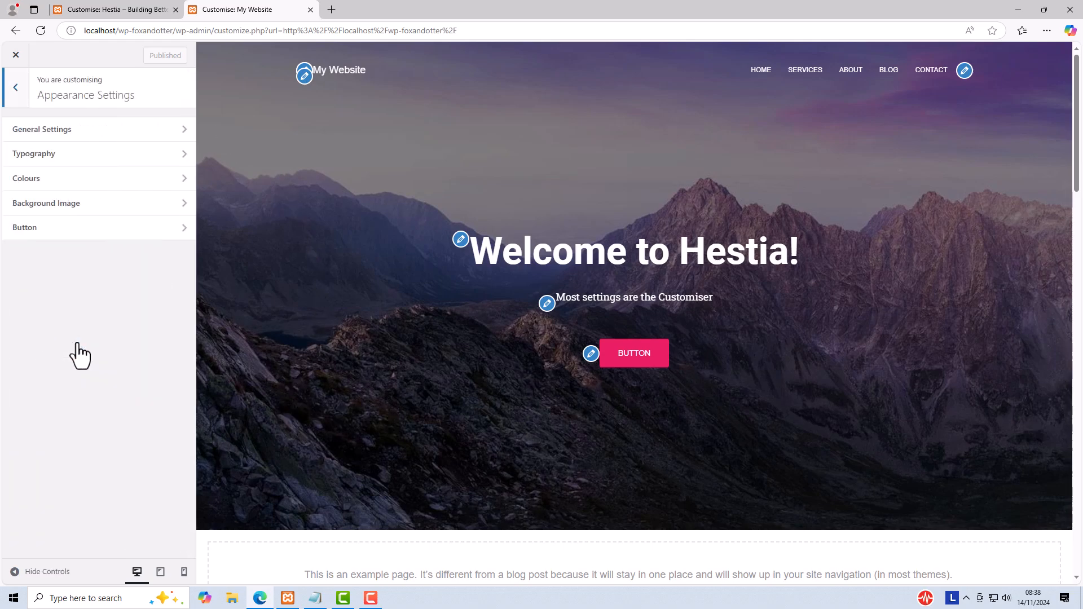
left_click(50, 132)
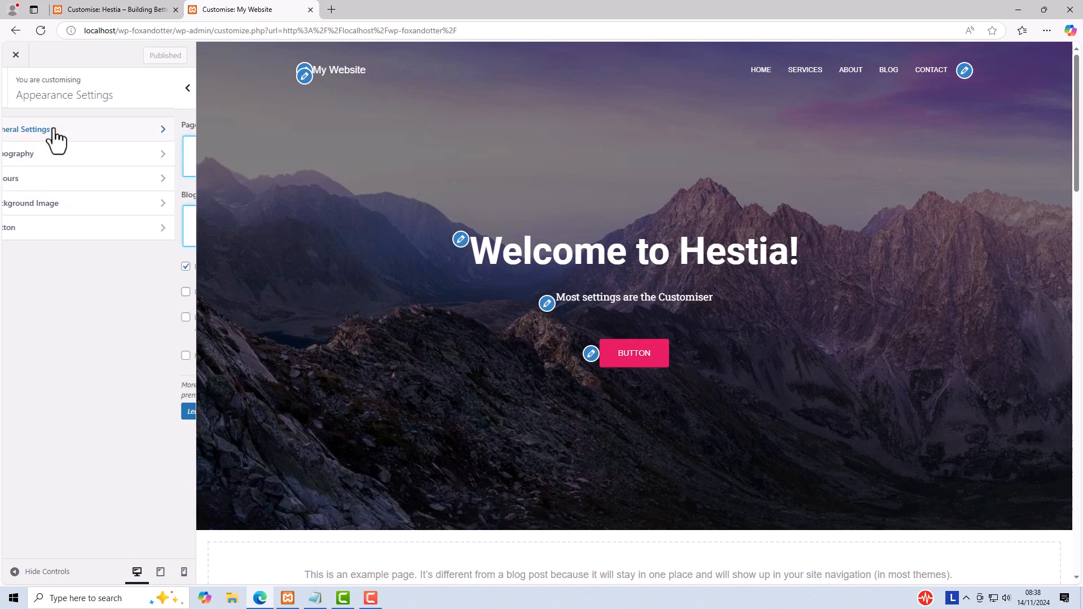
left_click(15, 87)
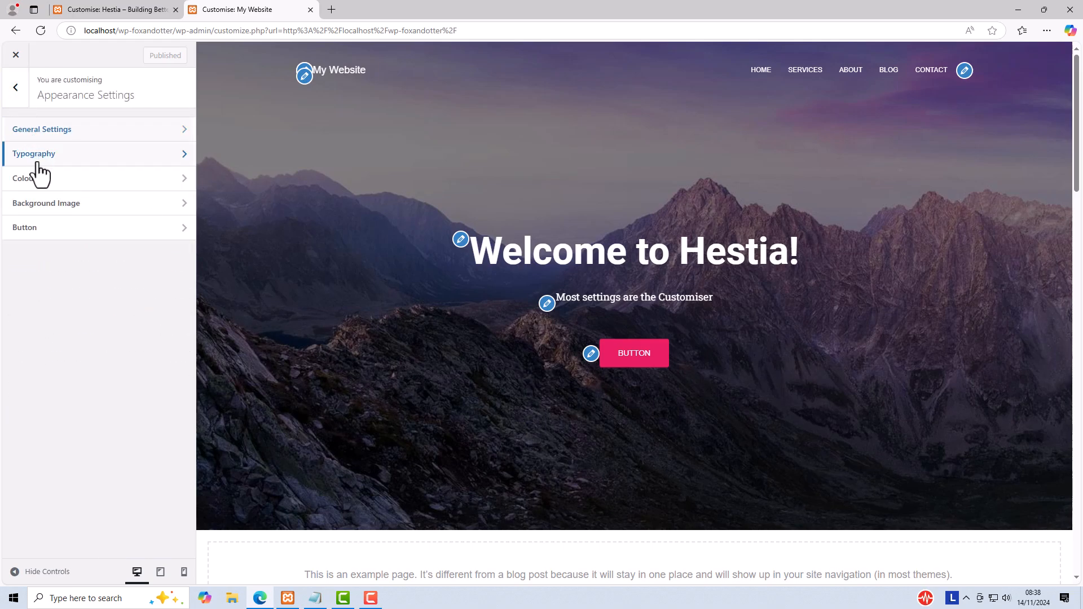
left_click(36, 162)
left_click(16, 90)
left_click(12, 88)
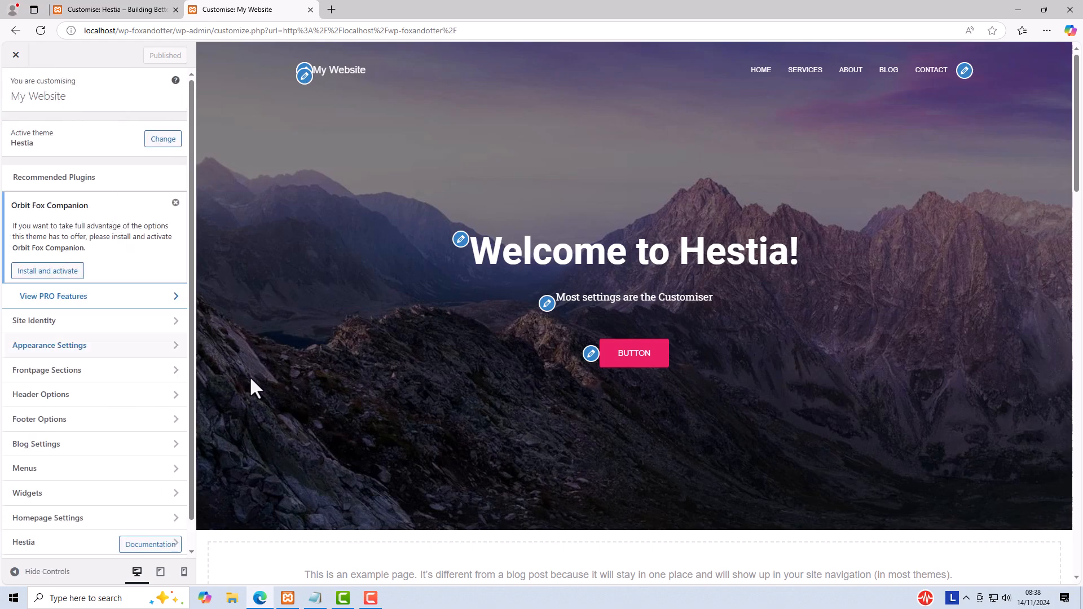
left_click(76, 372)
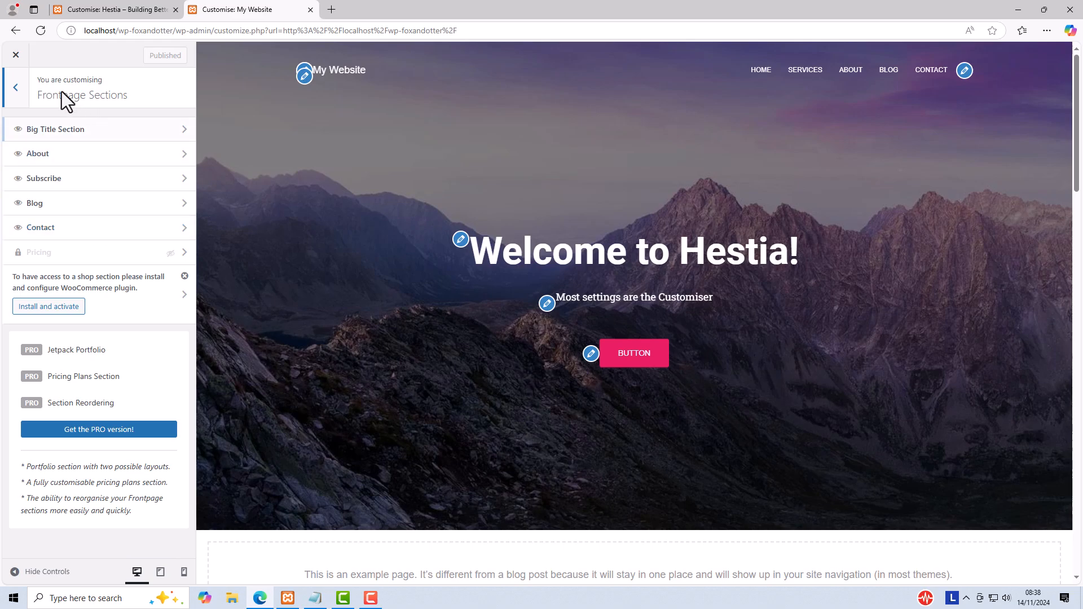
left_click(16, 90)
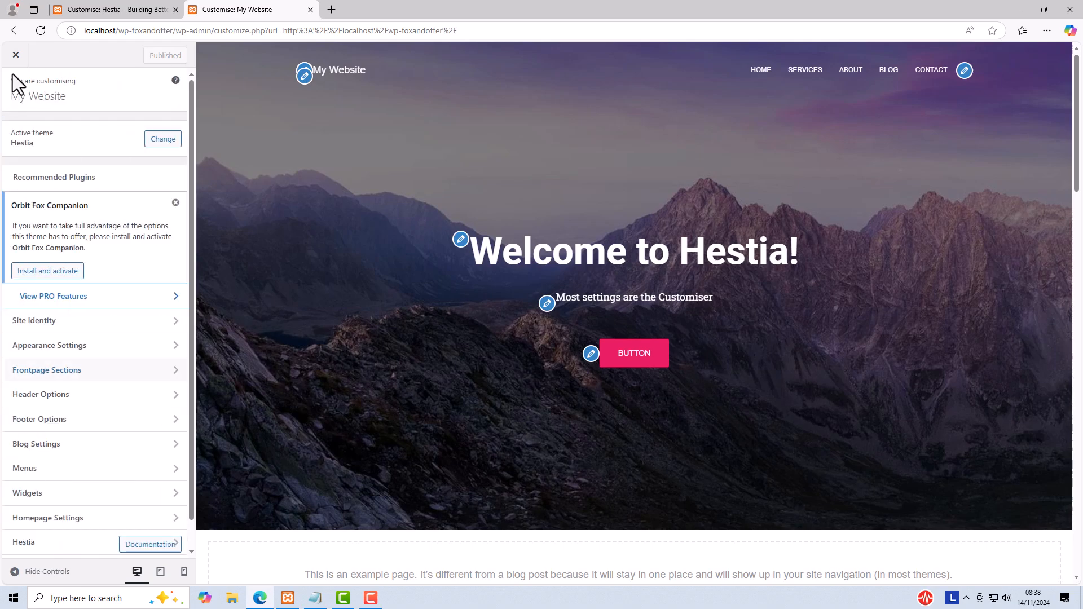
left_click(16, 56)
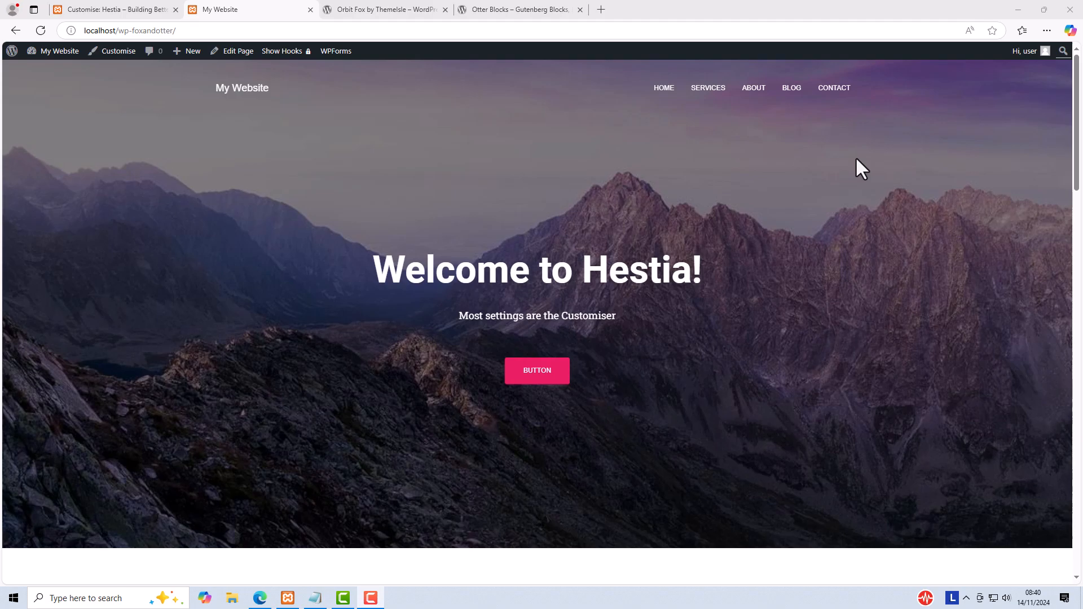
Step: View the WordPress.org plugin pages for Orbit Fox by ThemeIsle and Otter Blocks
left_click(374, 8)
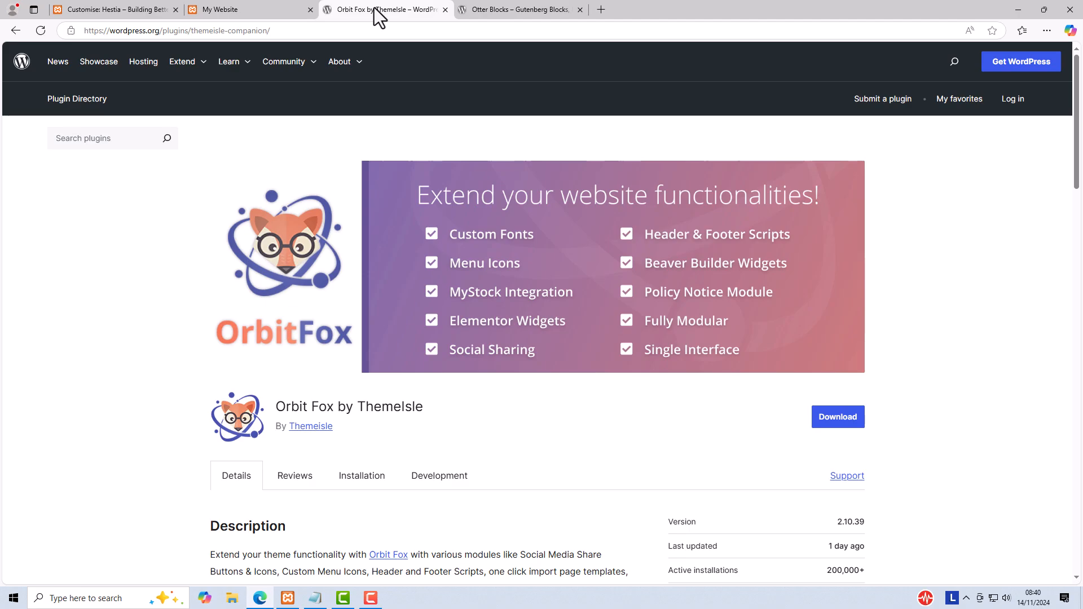
left_click(511, 11)
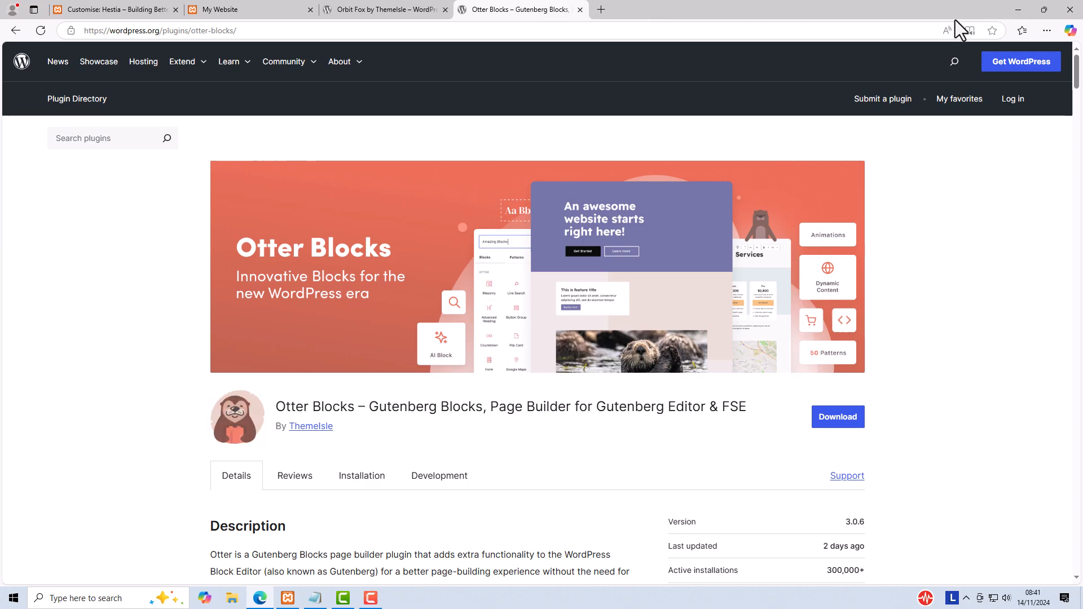
key("ctrl+1")
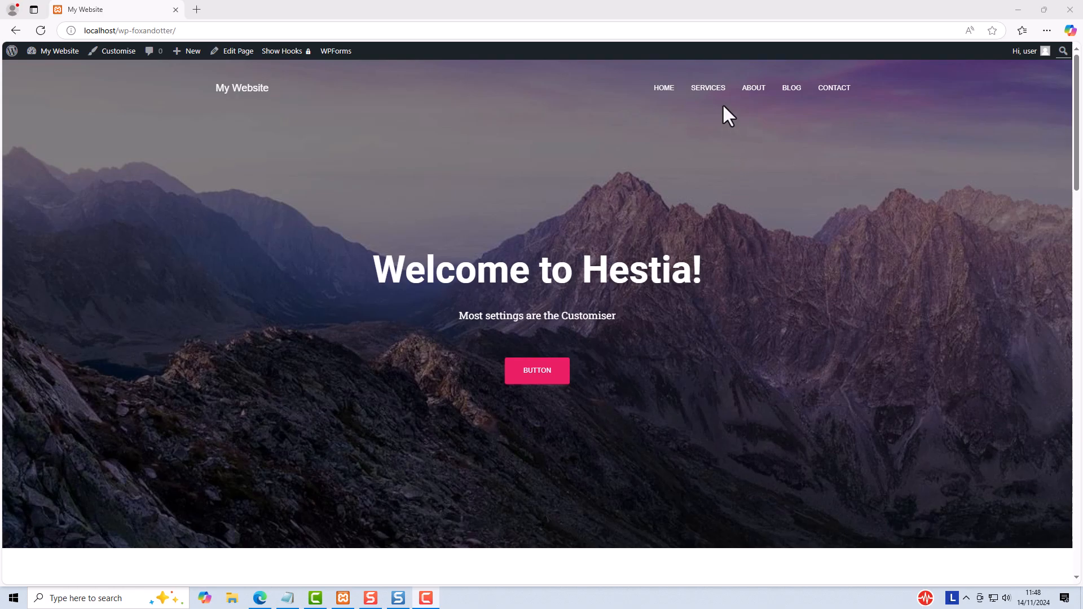
Step: Open the Services page of My Website in the editor and place the cursor in the empty block below the headings
left_click(708, 89)
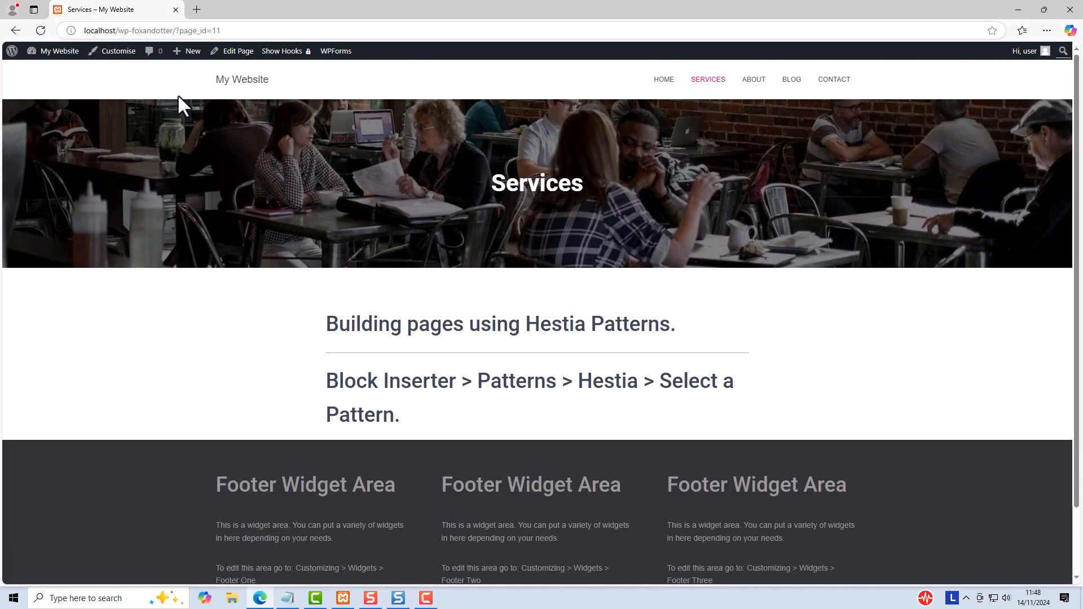
left_click(231, 52)
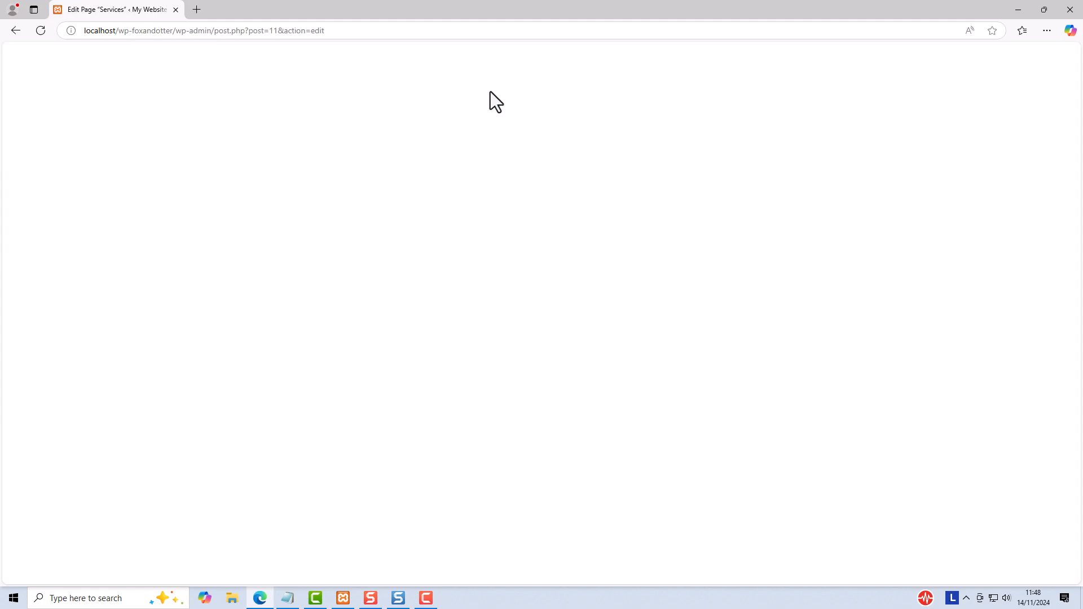
left_click(311, 261)
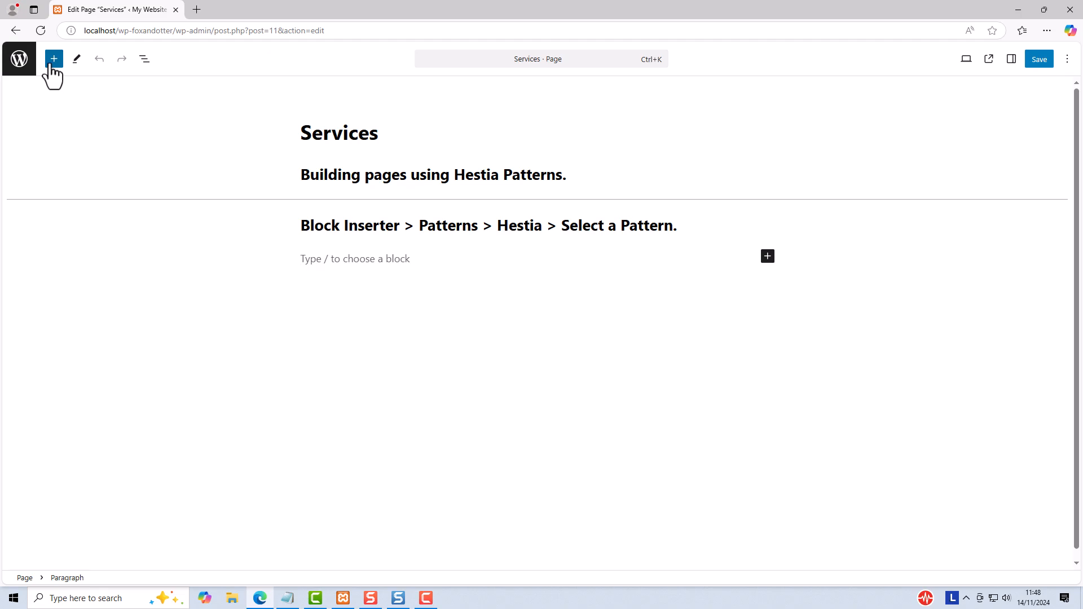
Step: Insert the "Content with alternating image and text" pattern from the Hestia category and add an empty paragraph below it
left_click(54, 59)
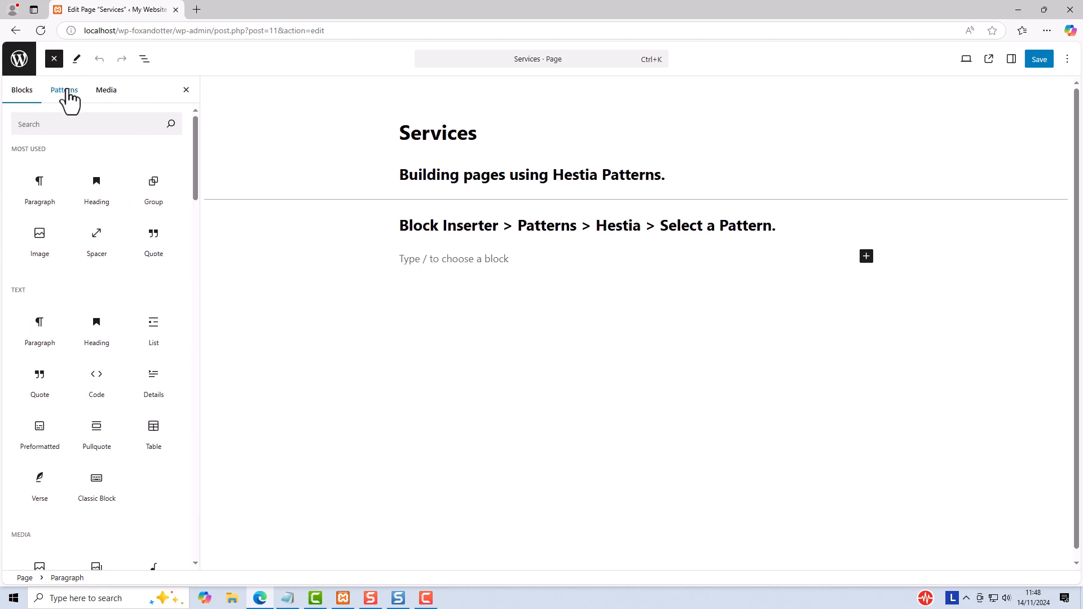
left_click(67, 92)
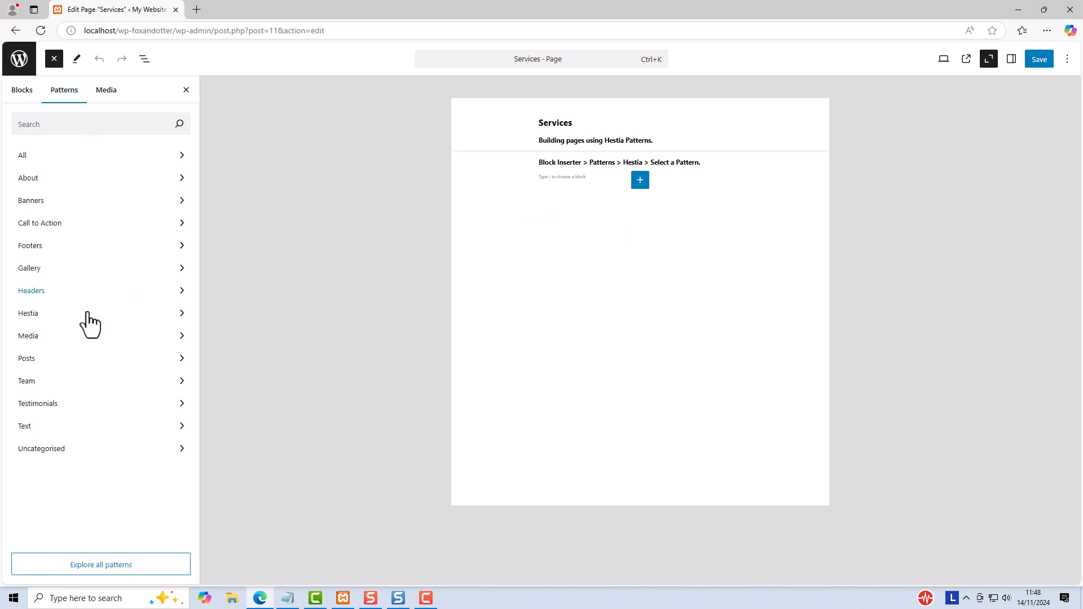
left_click(37, 318)
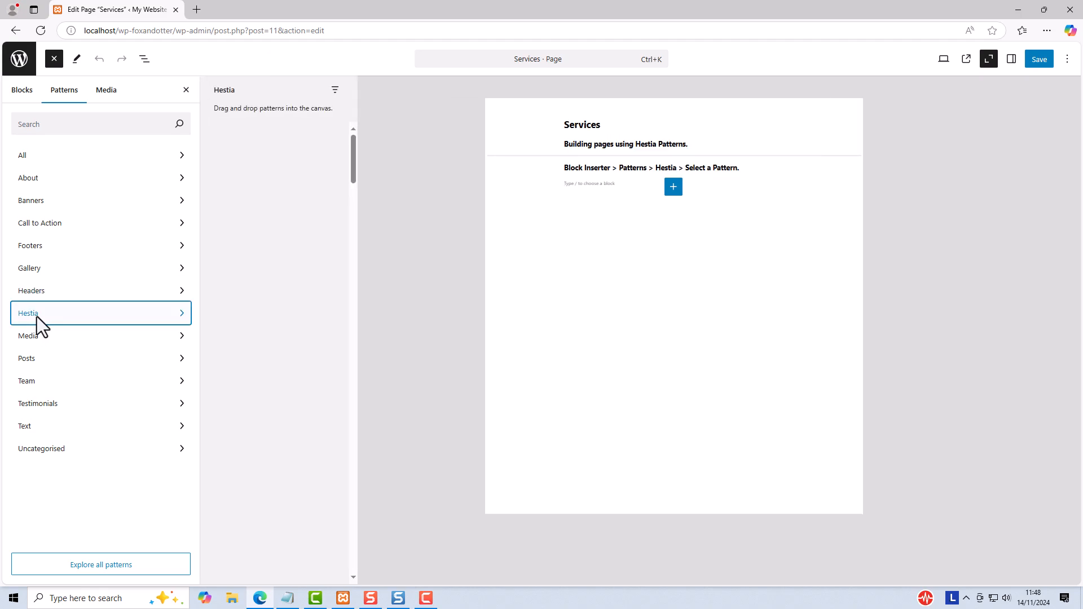
left_click(87, 564)
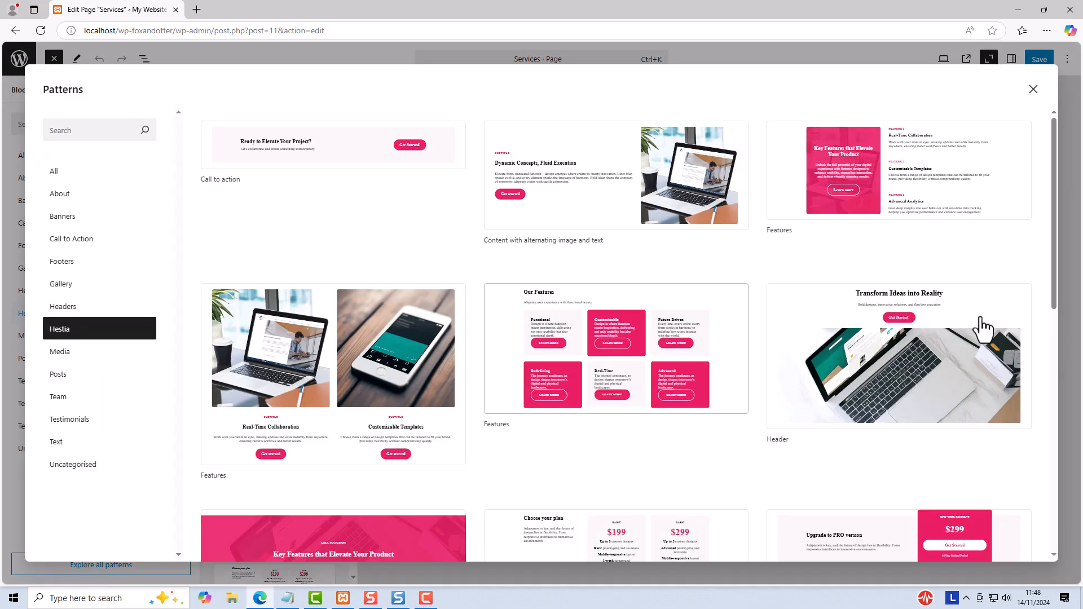
left_click_drag(1054, 170, 1023, 167)
left_click_drag(1023, 167, 1023, 158)
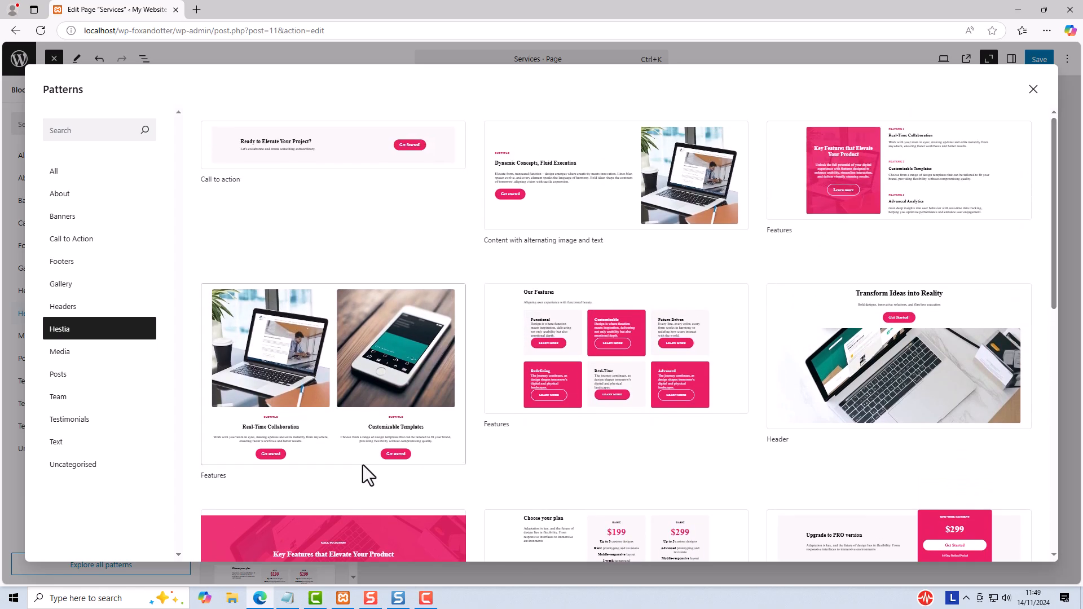
left_click(589, 177)
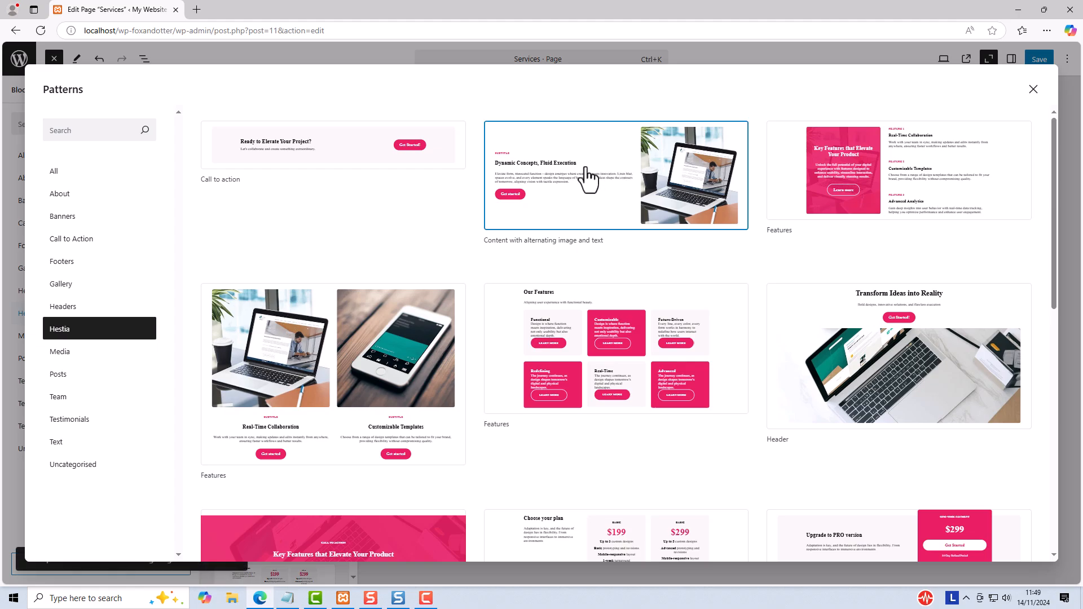
left_click(1033, 91)
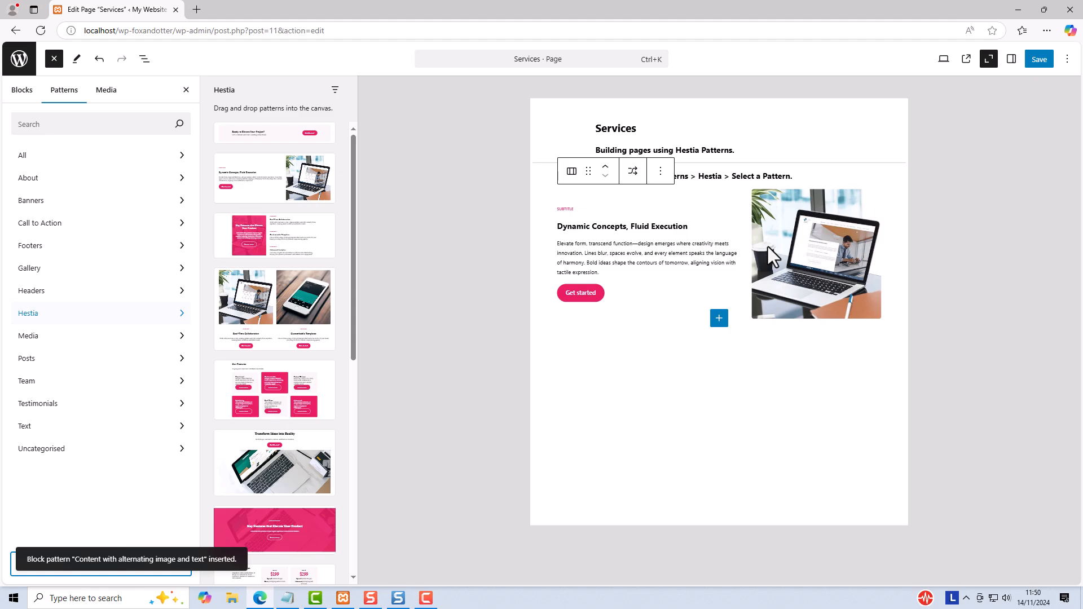
left_click(558, 391)
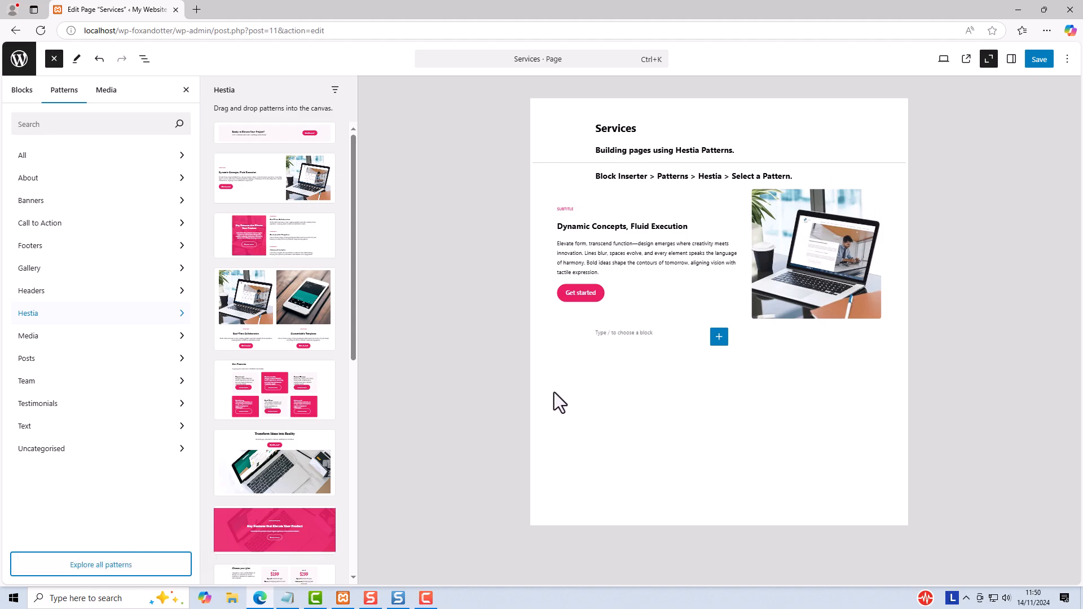
Step: Close the block inserter and examine the editable heading, image, button and paragraph blocks of the inserted content pattern
left_click(54, 59)
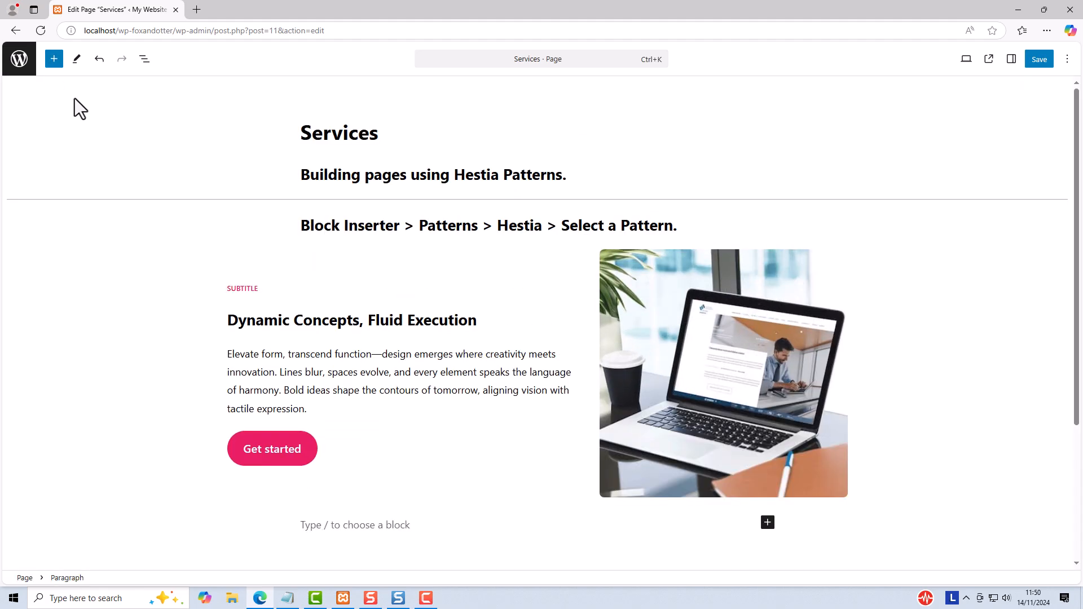
triple_click(398, 322)
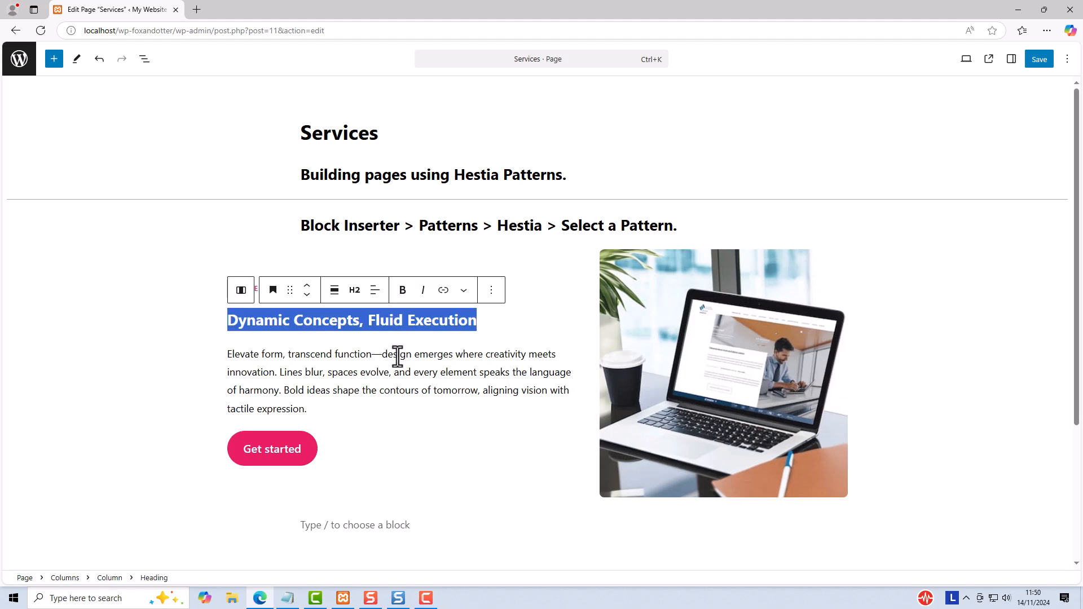
key("Left")
left_click(700, 333)
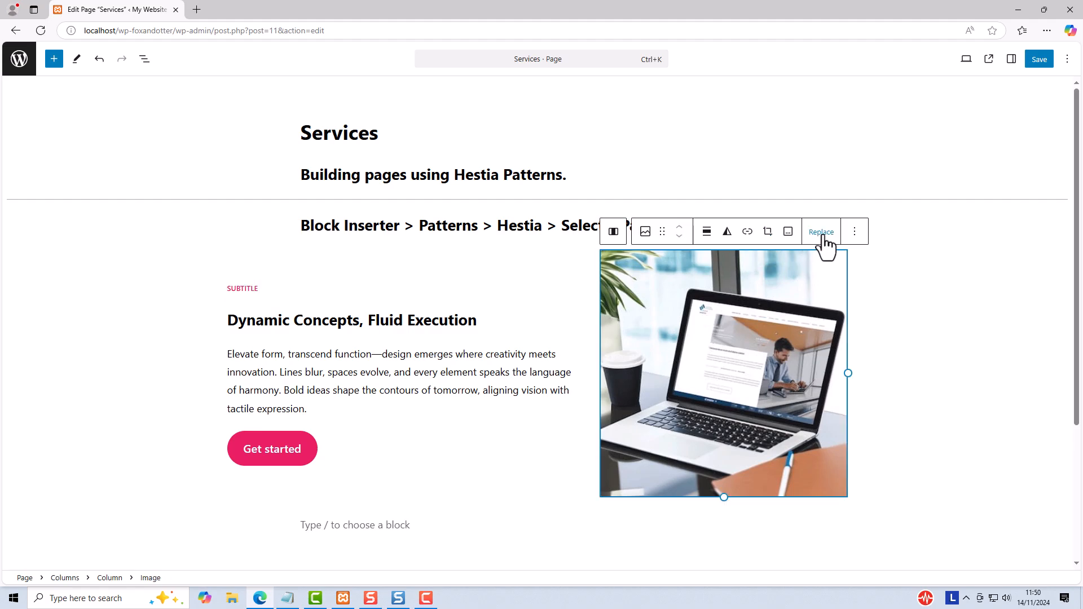
triple_click(257, 450)
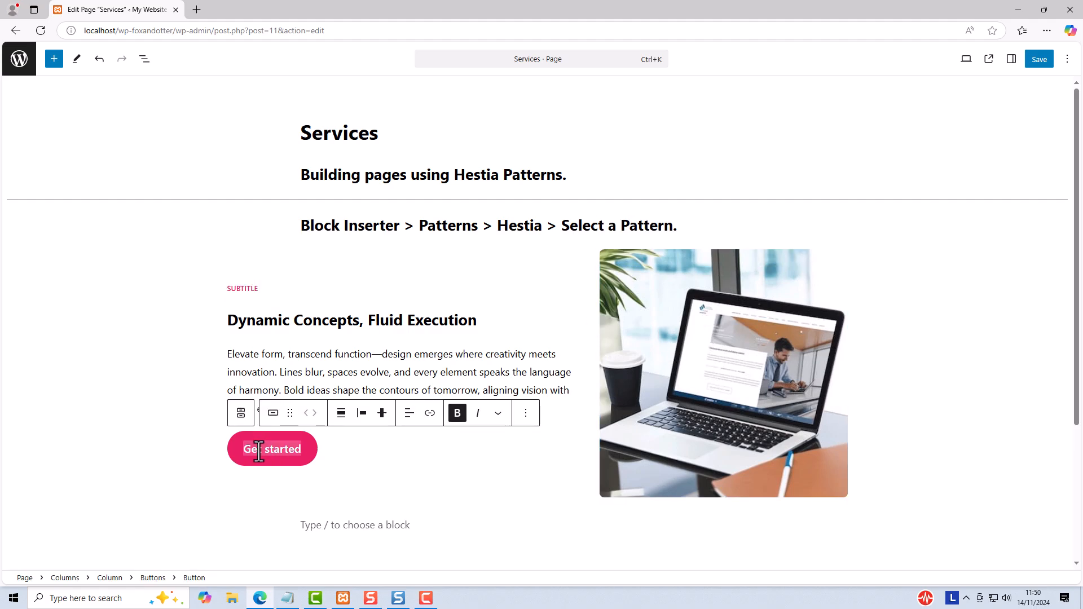
left_click(401, 385)
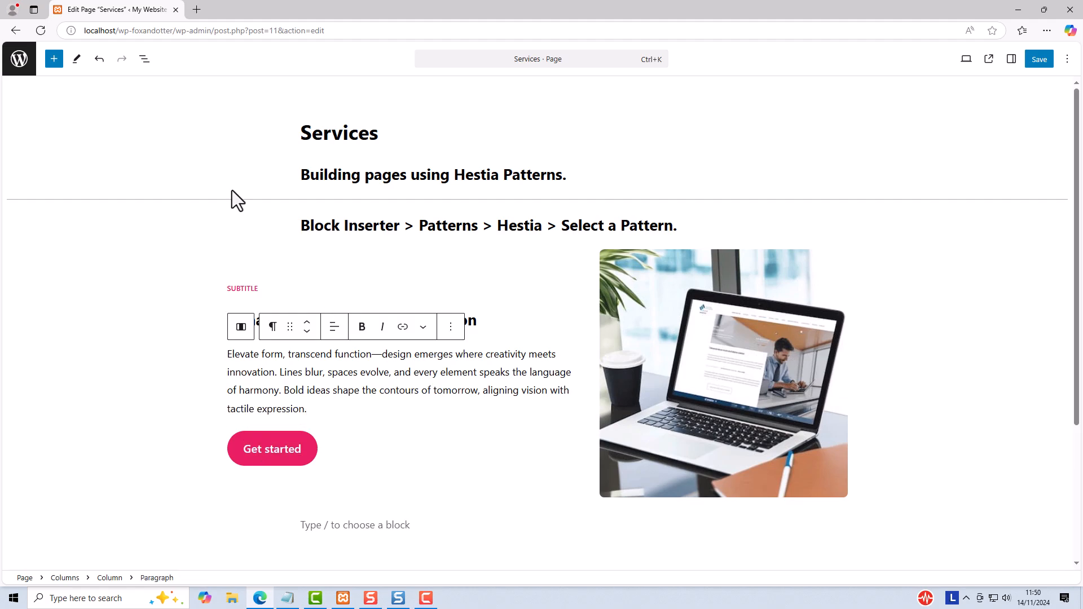
Step: Show the page's block structure, collapse the Content block and add an empty paragraph directly after it
left_click(144, 58)
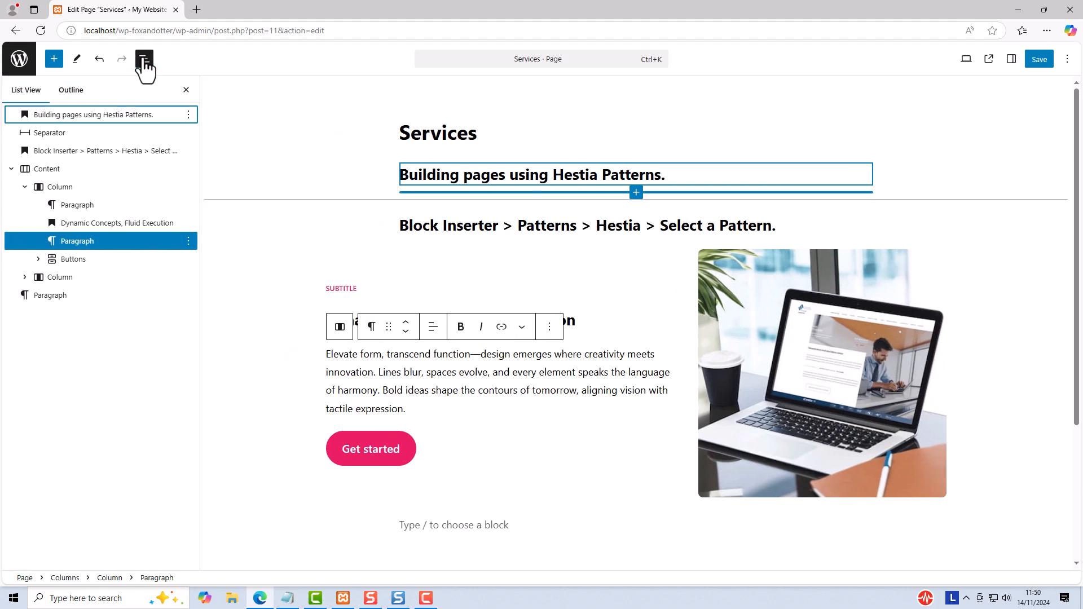
left_click(25, 169)
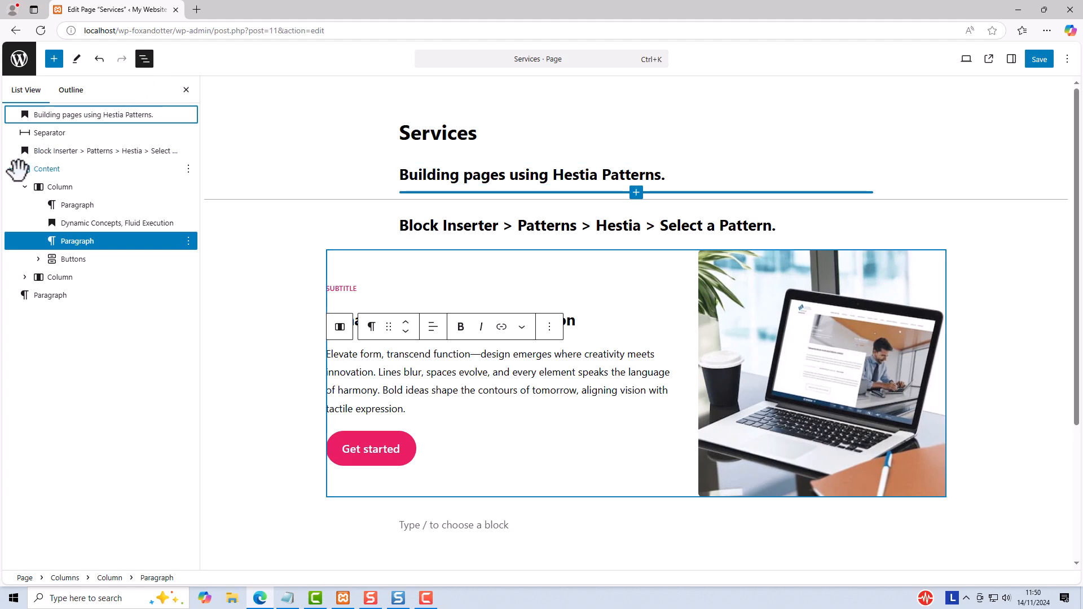
left_click(11, 169)
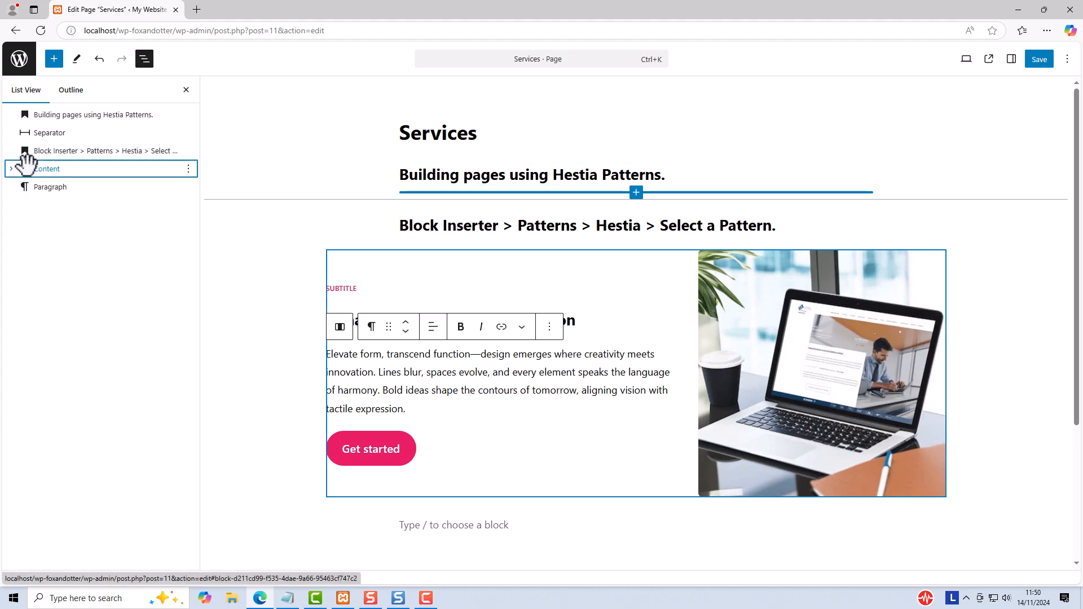
left_click(188, 169)
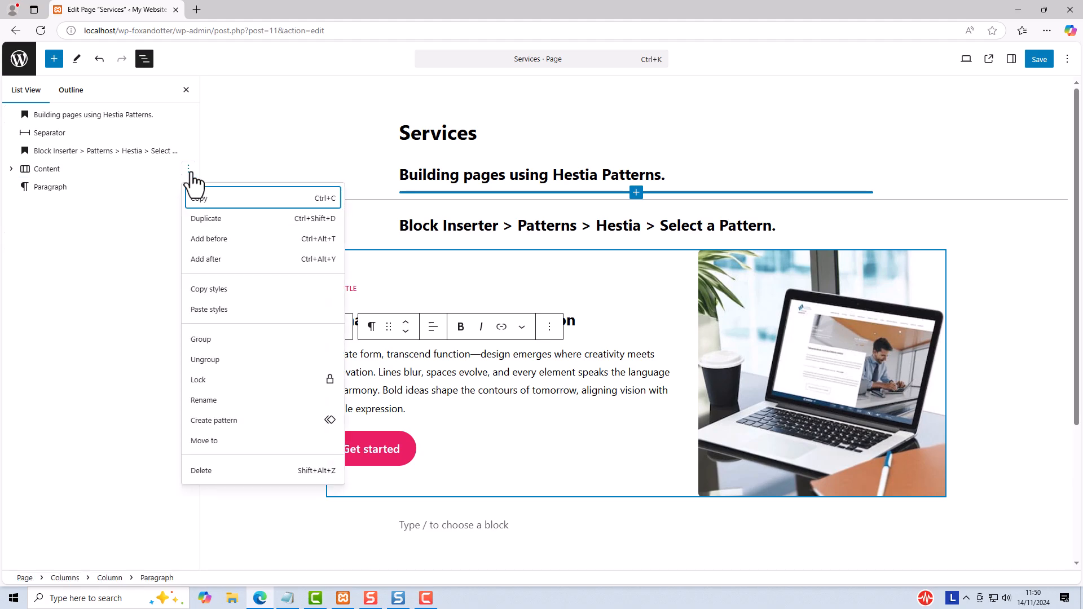
left_click(220, 260)
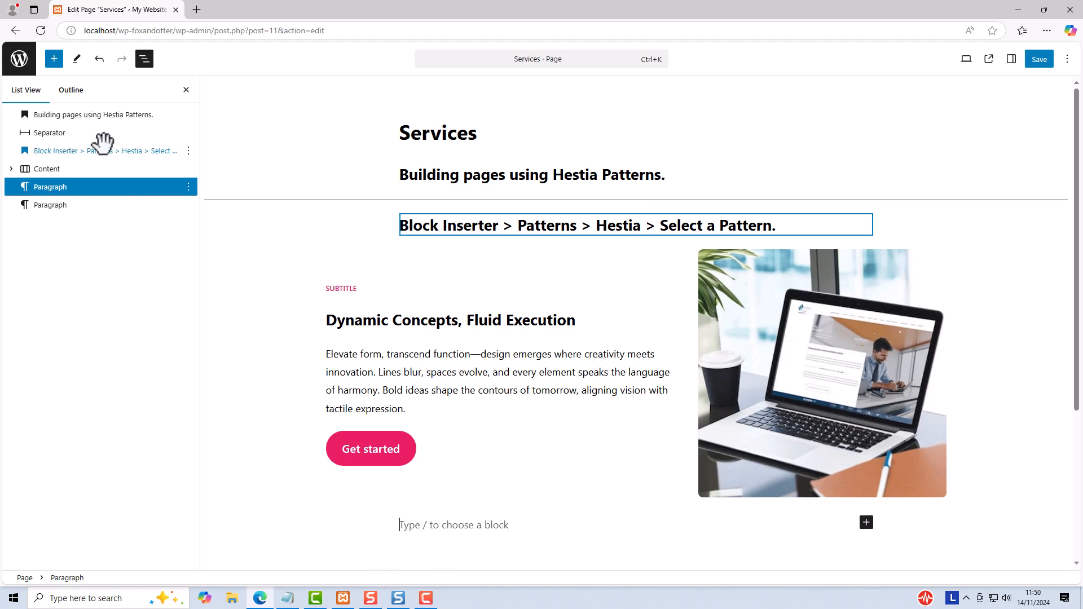
Step: Insert the Features pattern from the Hestia category into the empty paragraph below the Content block
left_click(55, 60)
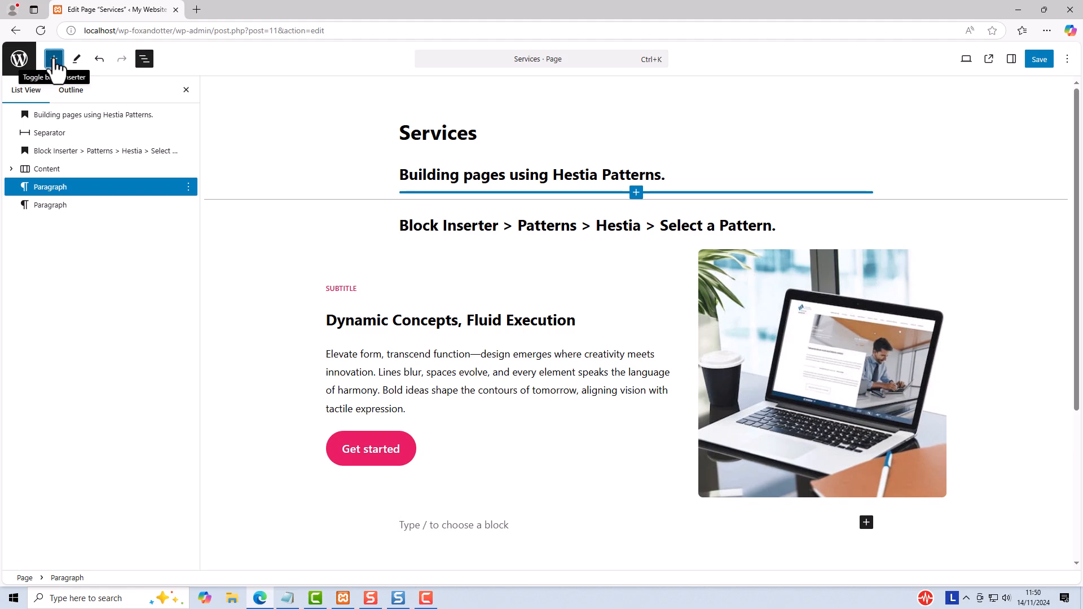
left_click(64, 91)
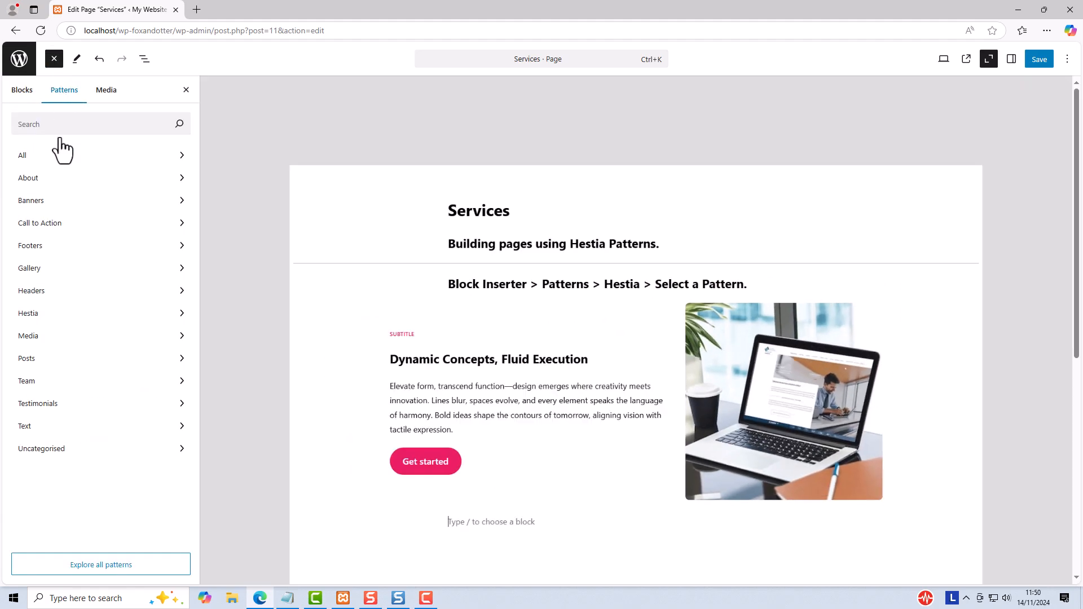
left_click(35, 316)
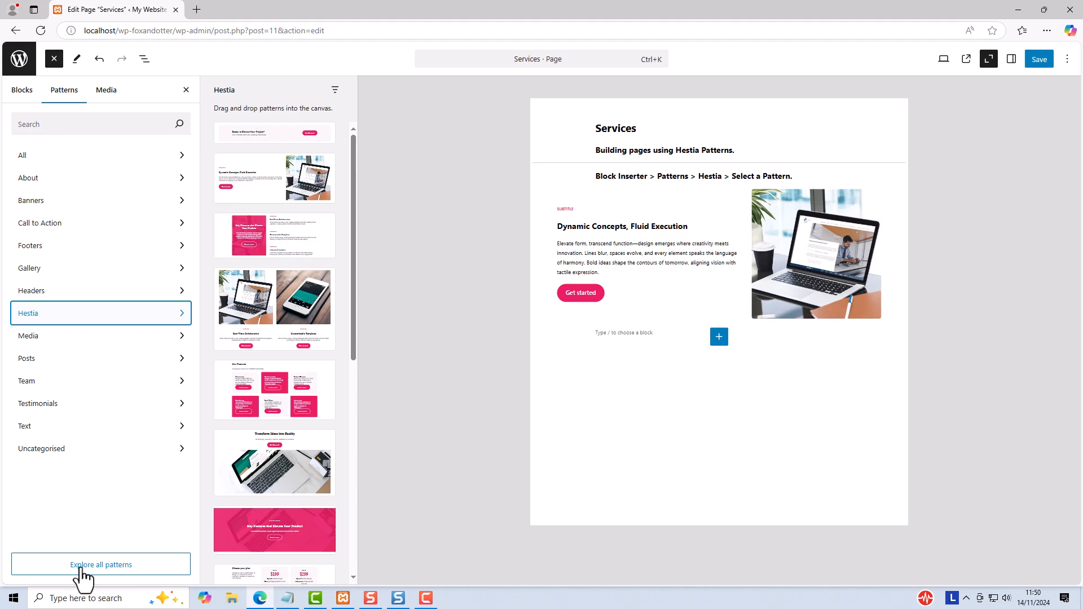
left_click(260, 231)
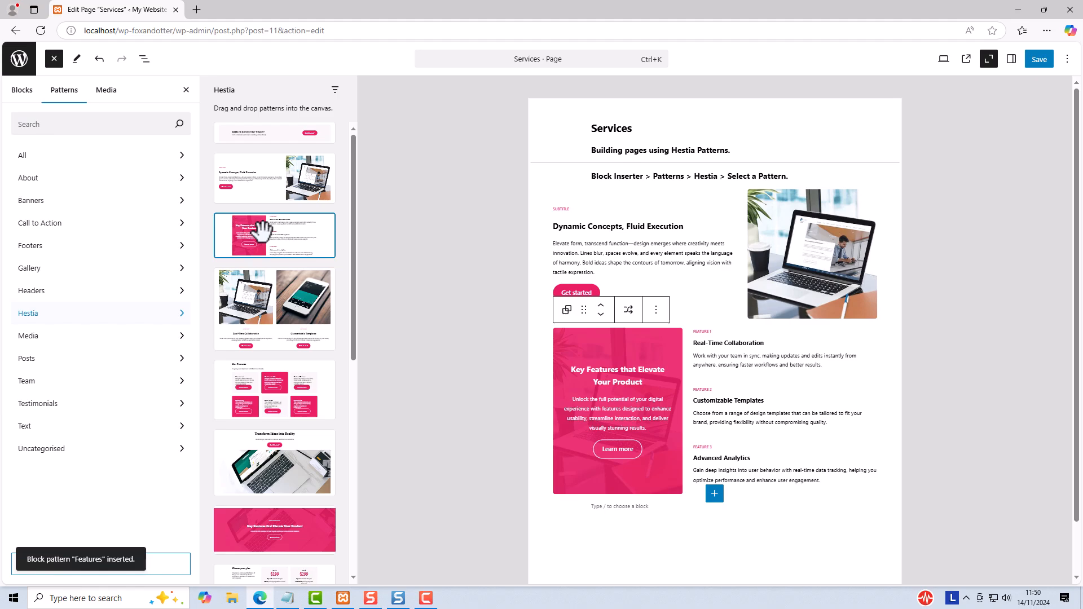
Step: Add the Hestia patterns for the two-plan pricing columns, team cards and "Upgrade to PRO version" pricing, in that order
left_click_drag(351, 169, 360, 317)
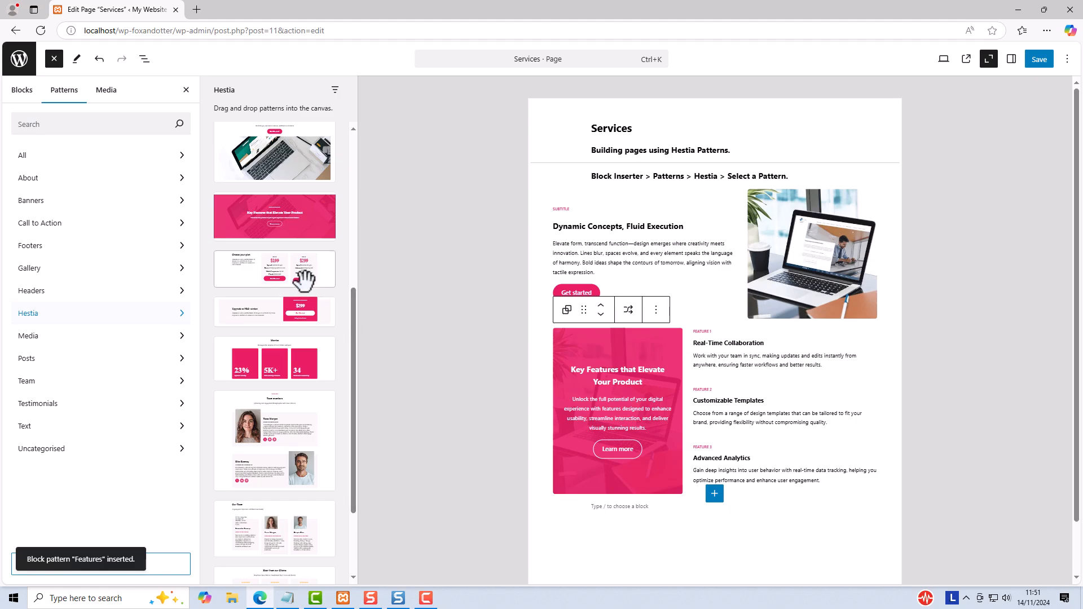
left_click(283, 260)
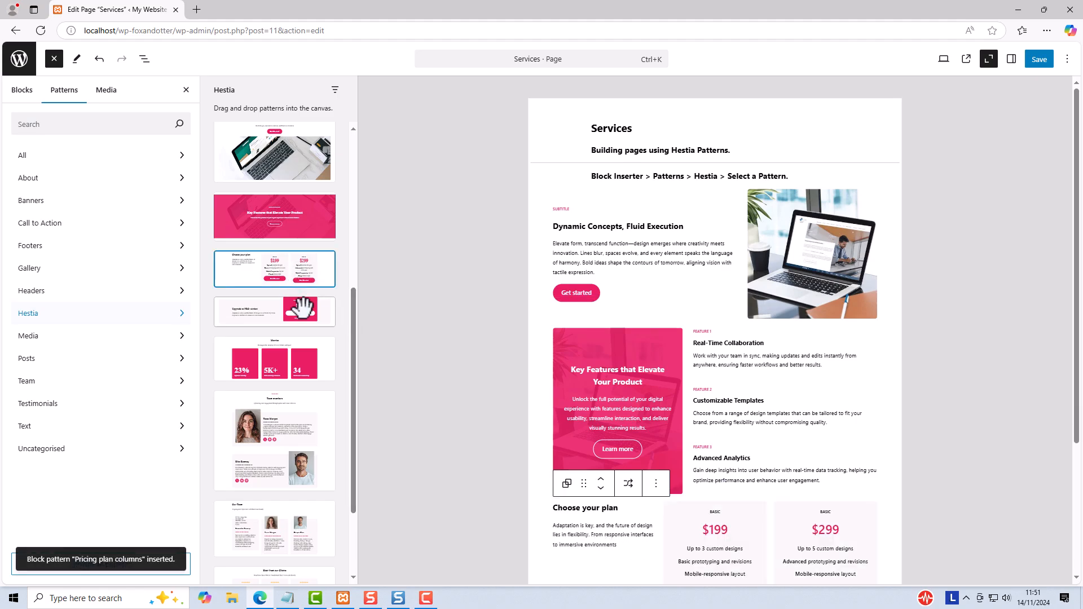
left_click(283, 413)
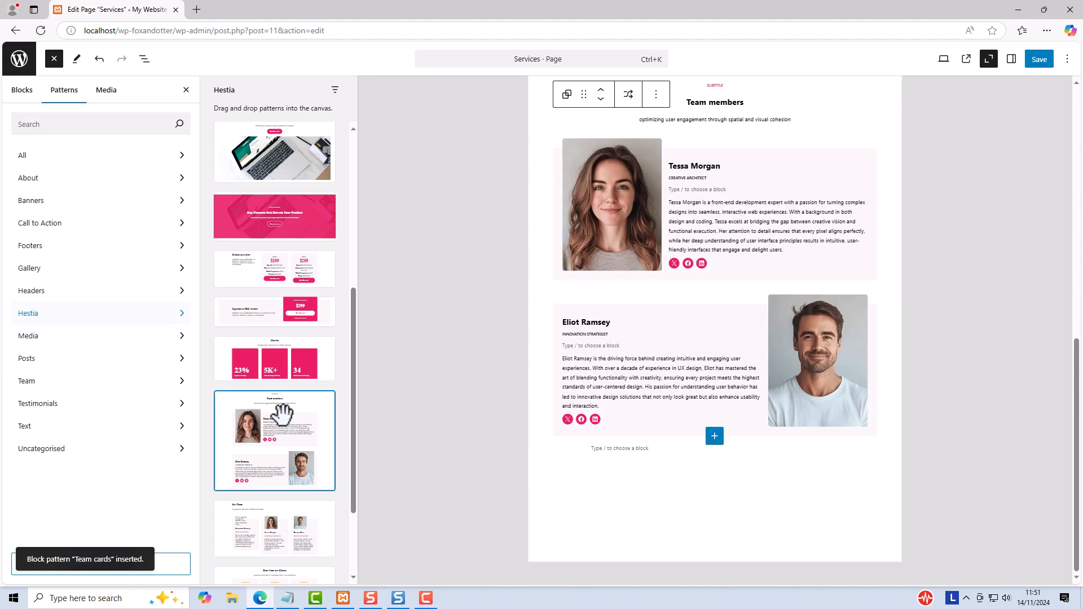
left_click(266, 310)
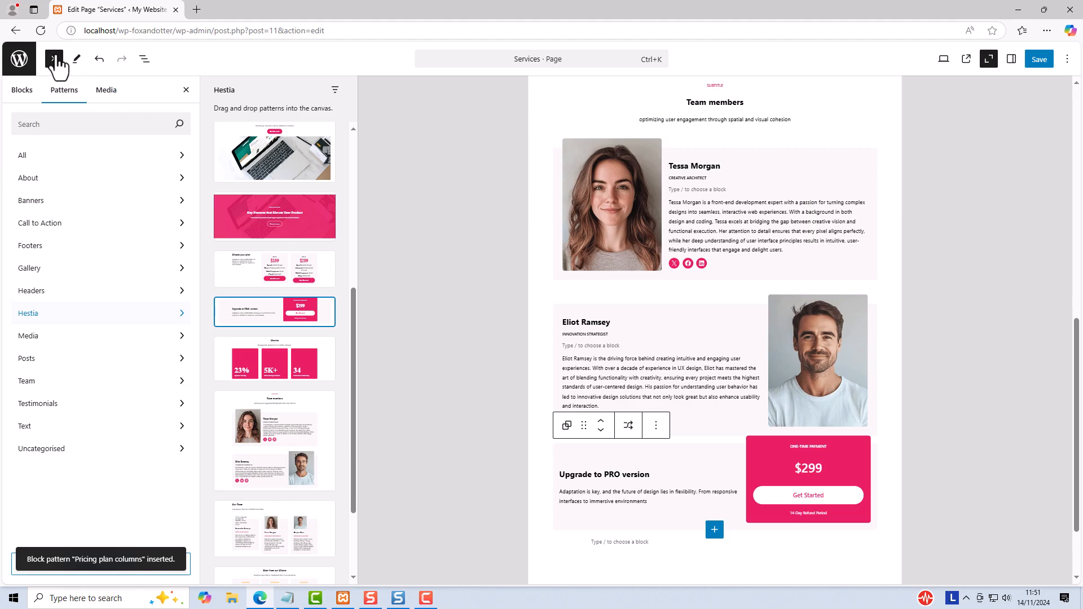
Step: Close the block inserter and review the inserted sections from the end of the Services page back to its beginning
left_click(54, 59)
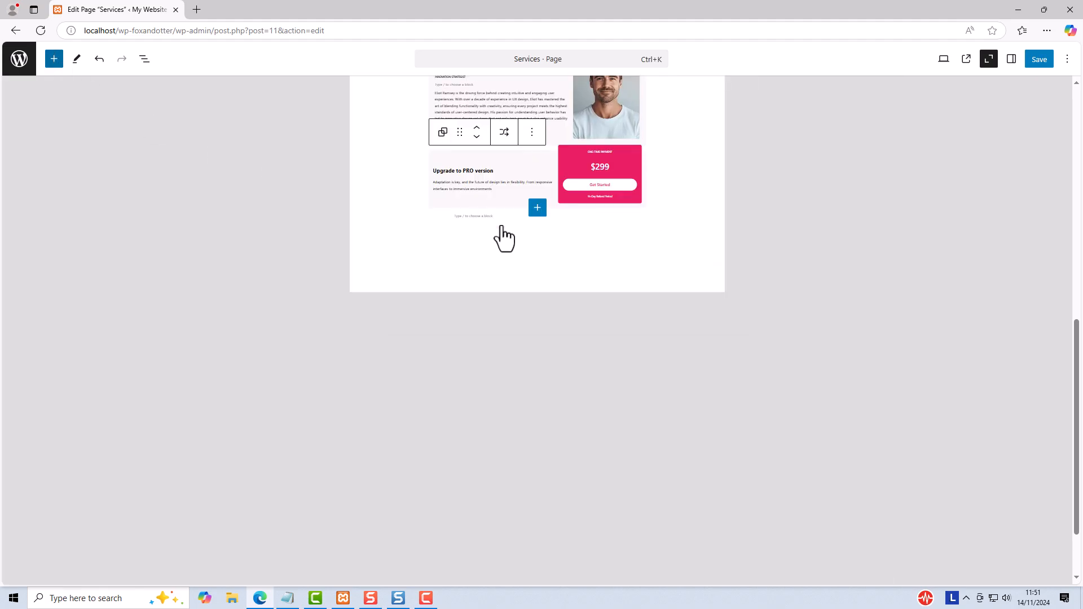
scroll(610, 258, "down", 20)
scroll(610, 257, "up", 5)
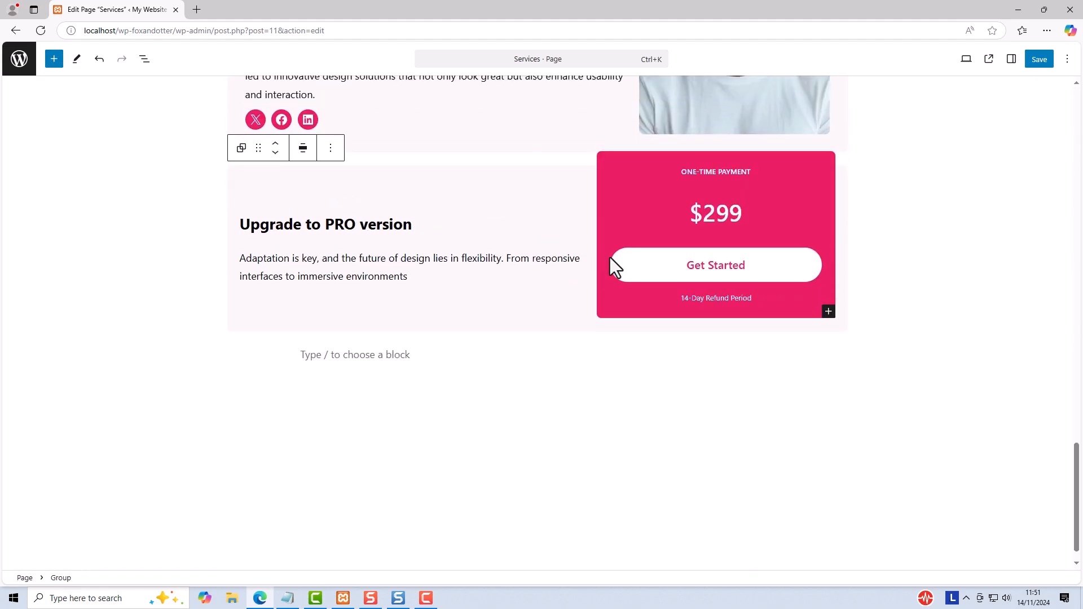
scroll(852, 275, "up", 5)
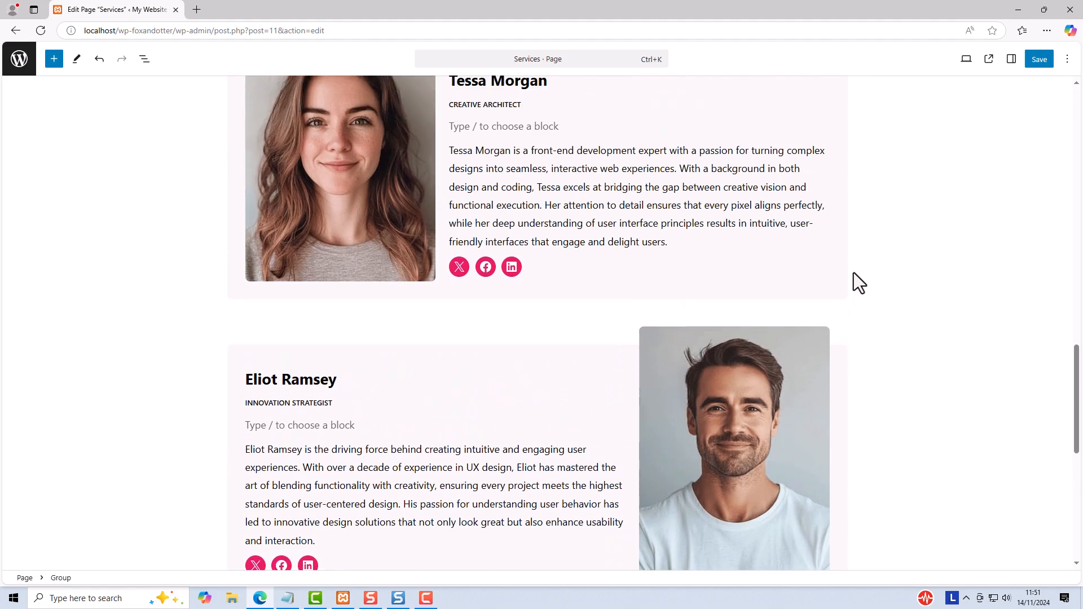
scroll(854, 272, "up", 9)
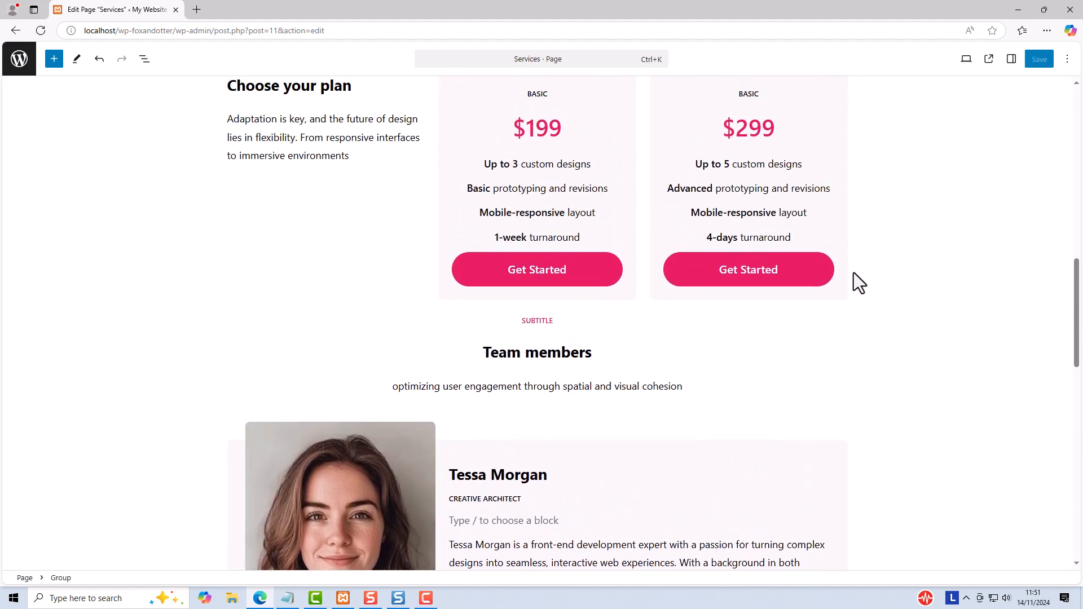
scroll(854, 273, "up", 10)
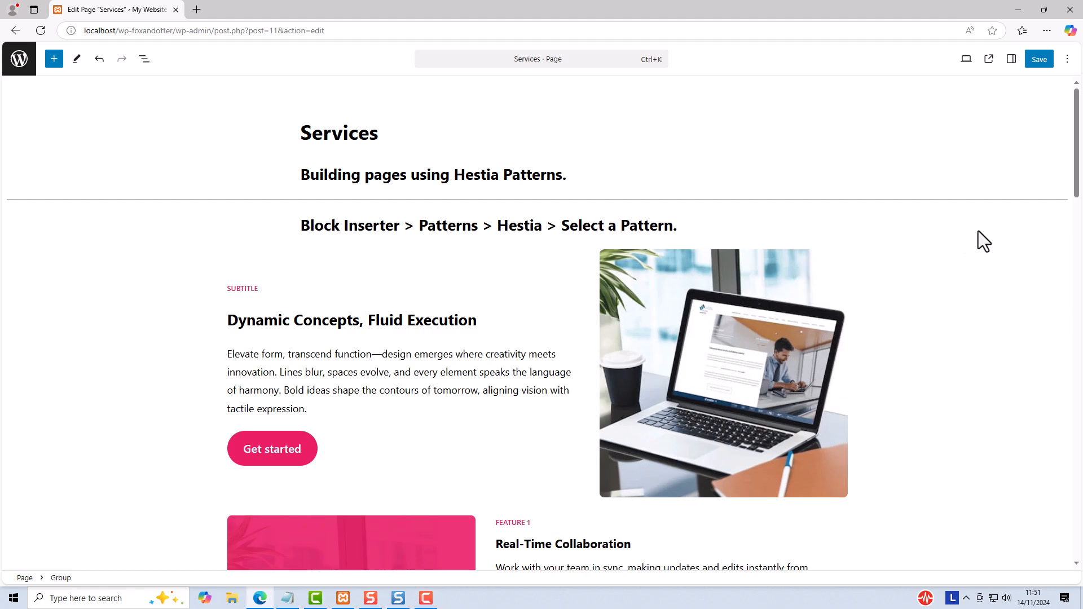
left_click_drag(1077, 135, 1080, 62)
Step: Add a Spacer block directly after the Content block, ahead of the Features section
left_click(143, 60)
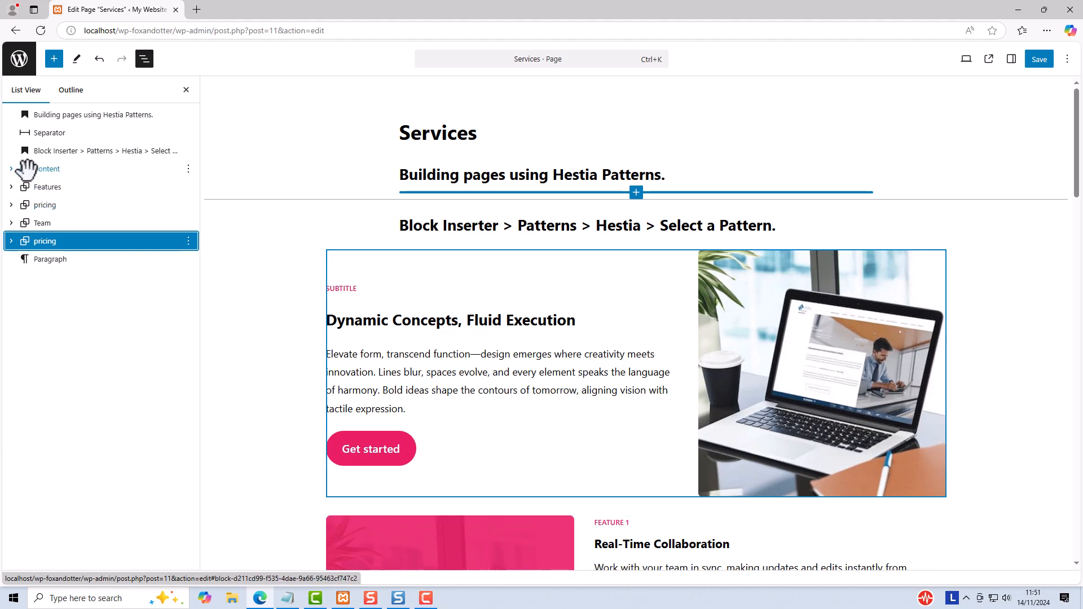
left_click(27, 169)
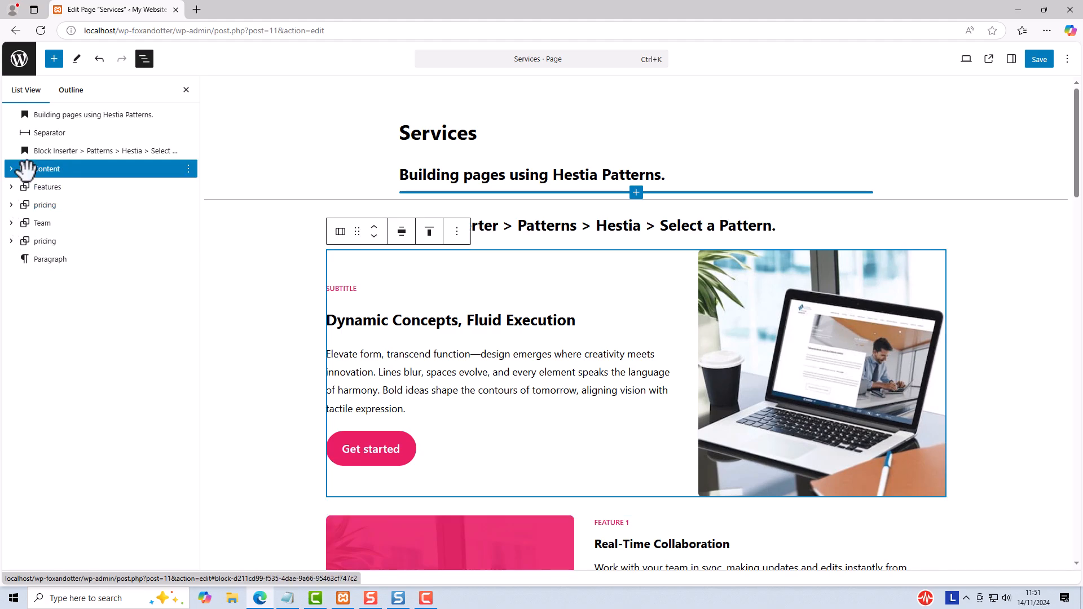
left_click(188, 169)
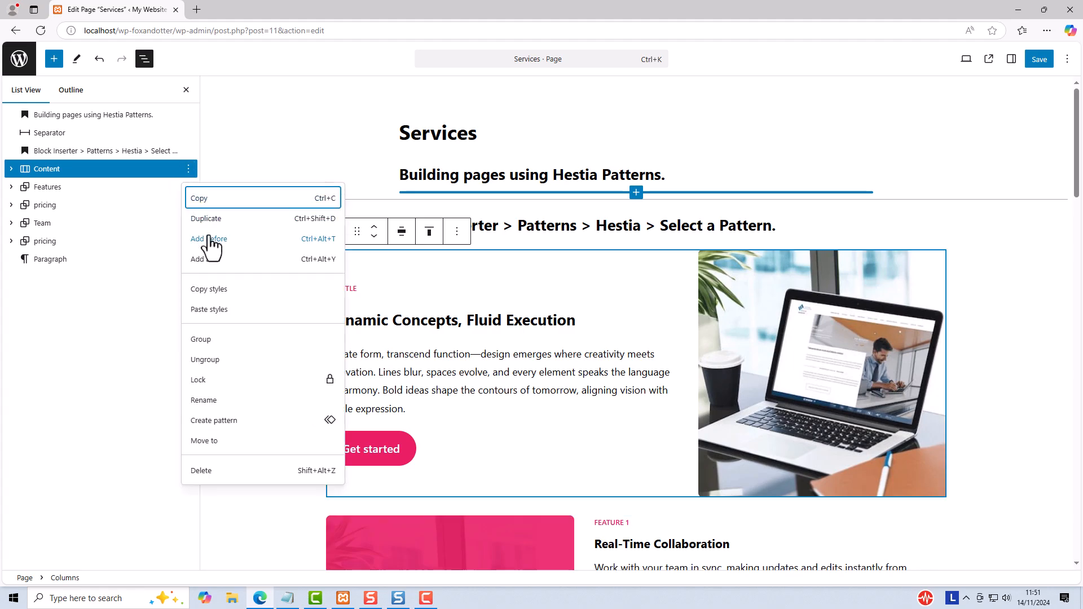
left_click(208, 260)
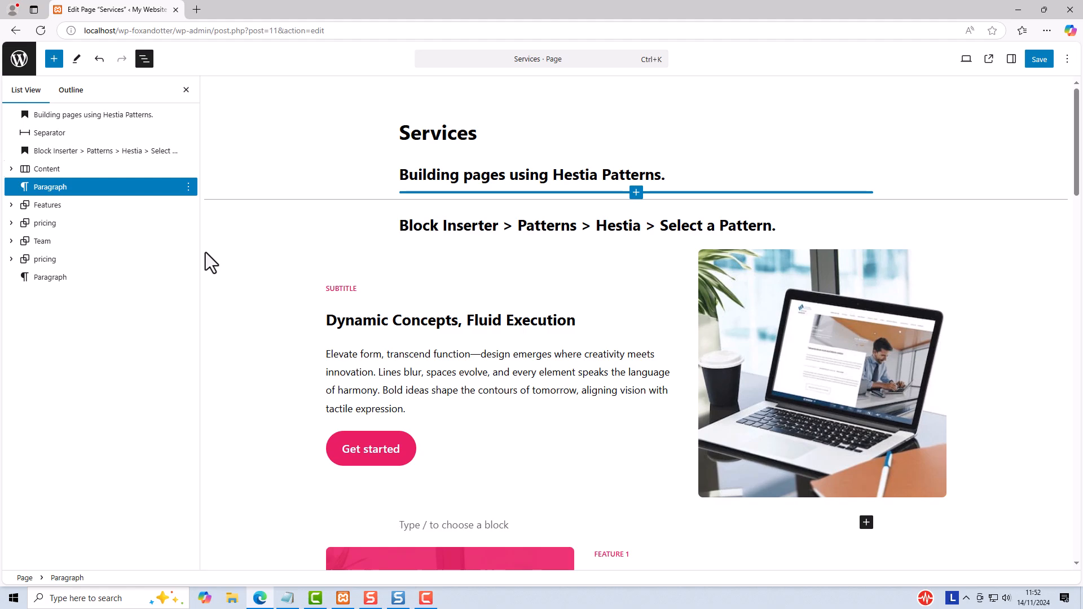
type("/spac")
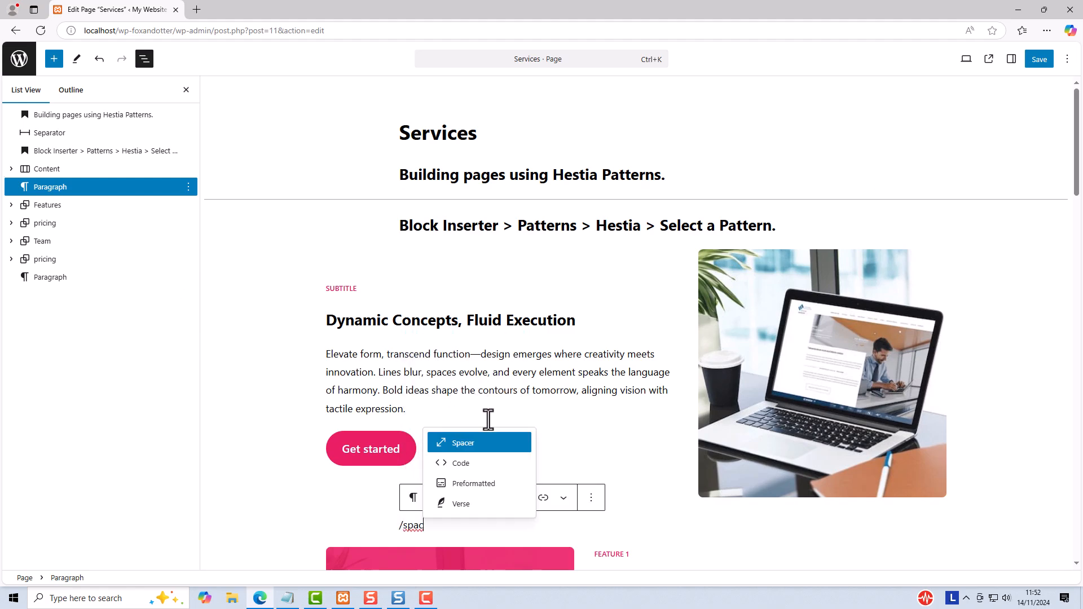
left_click(484, 443)
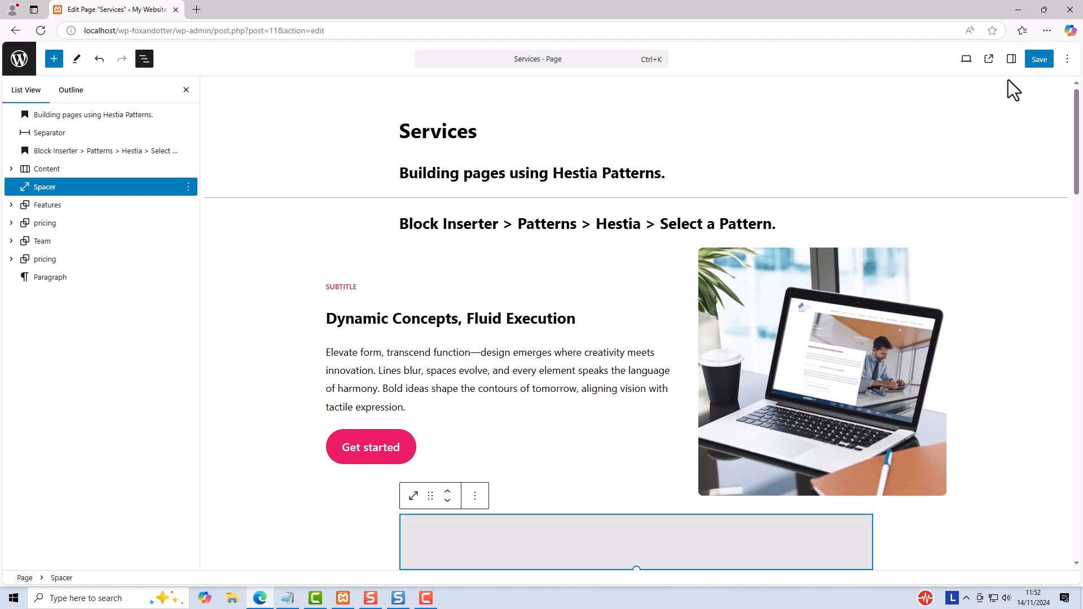
Step: Set the spacer's height to 40 px in its block settings
left_click(1011, 59)
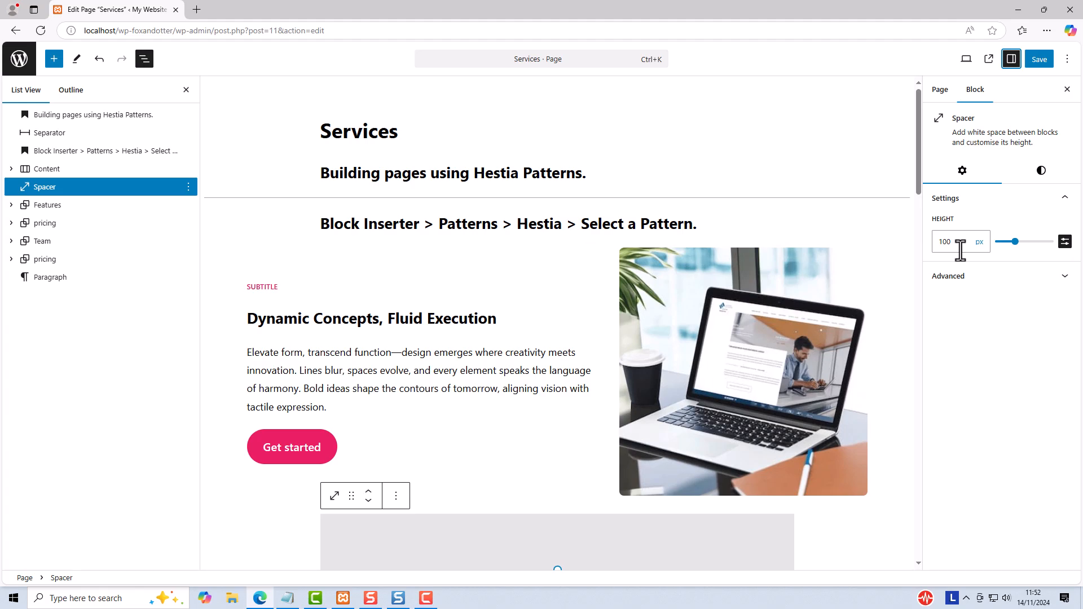
double_click(941, 242)
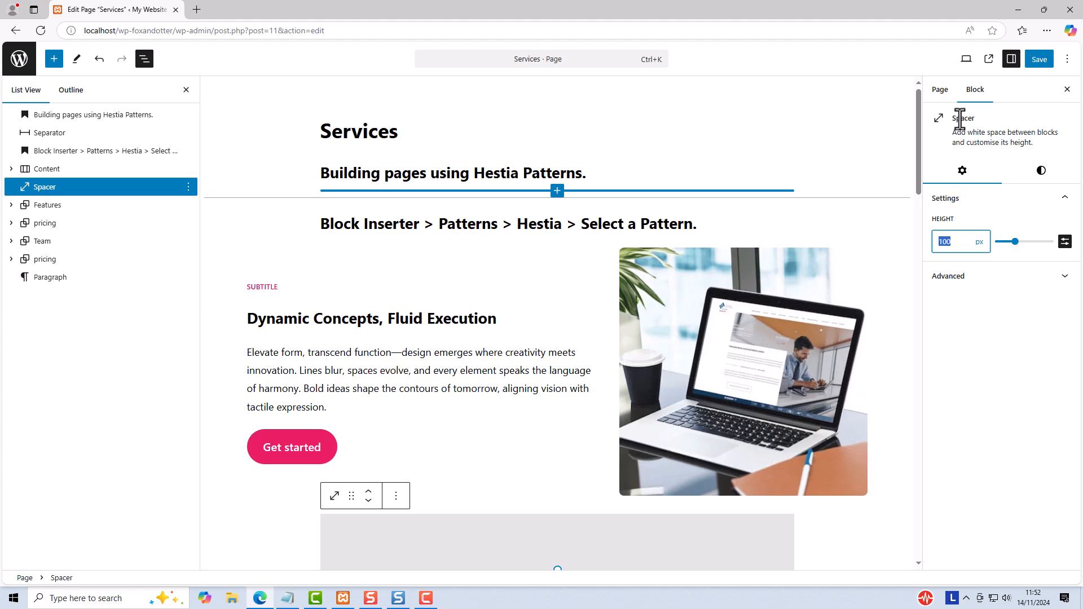
type("40")
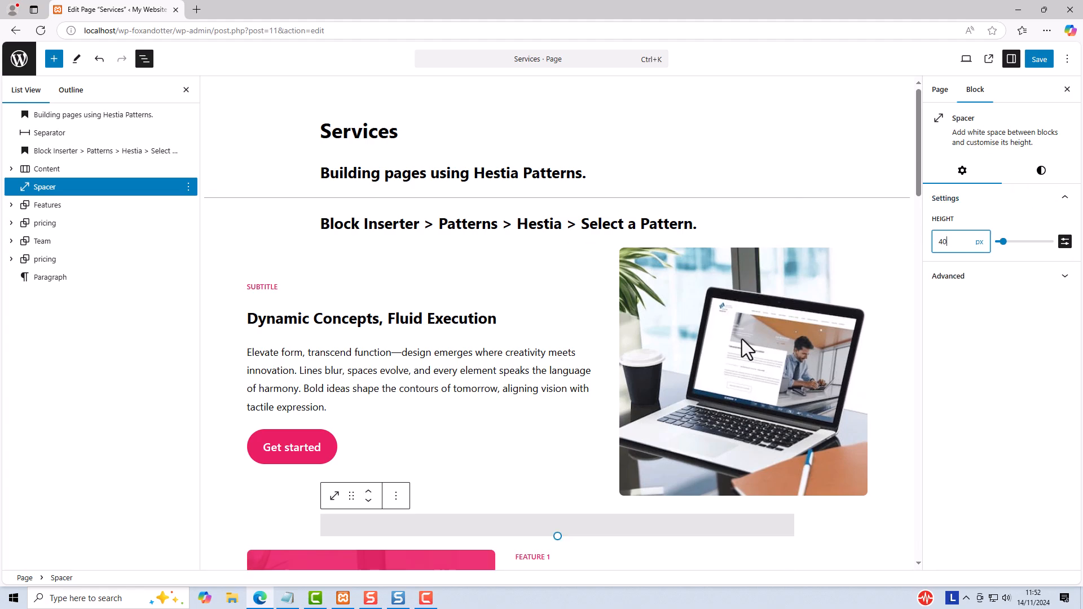
Step: Add a Spacer block directly after the Features section and set its height to 40 px
scroll(732, 358, "down", 4)
scroll(736, 358, "down", 3)
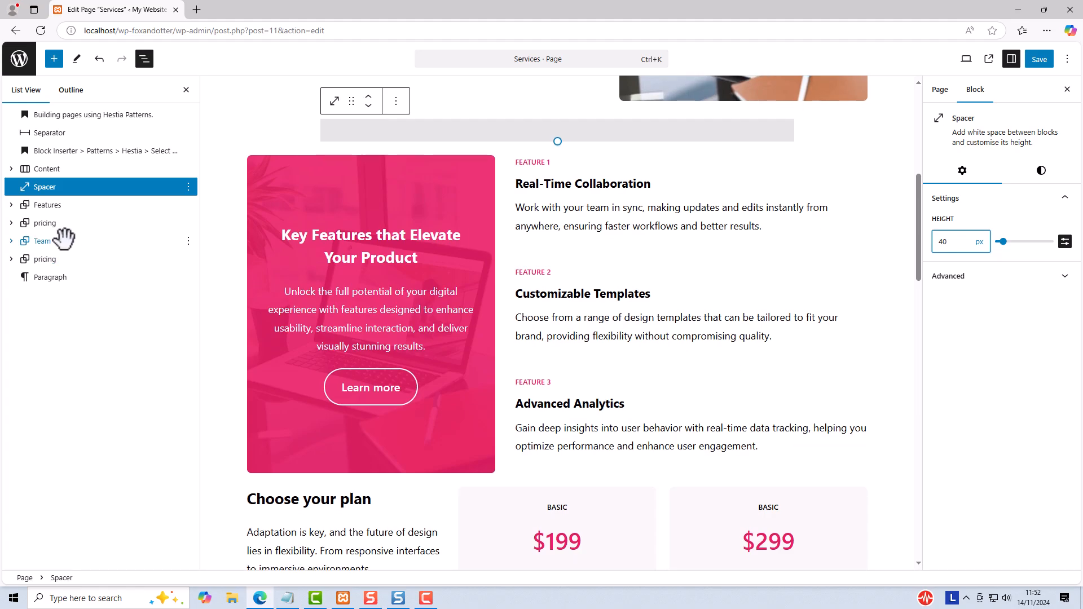
left_click(41, 206)
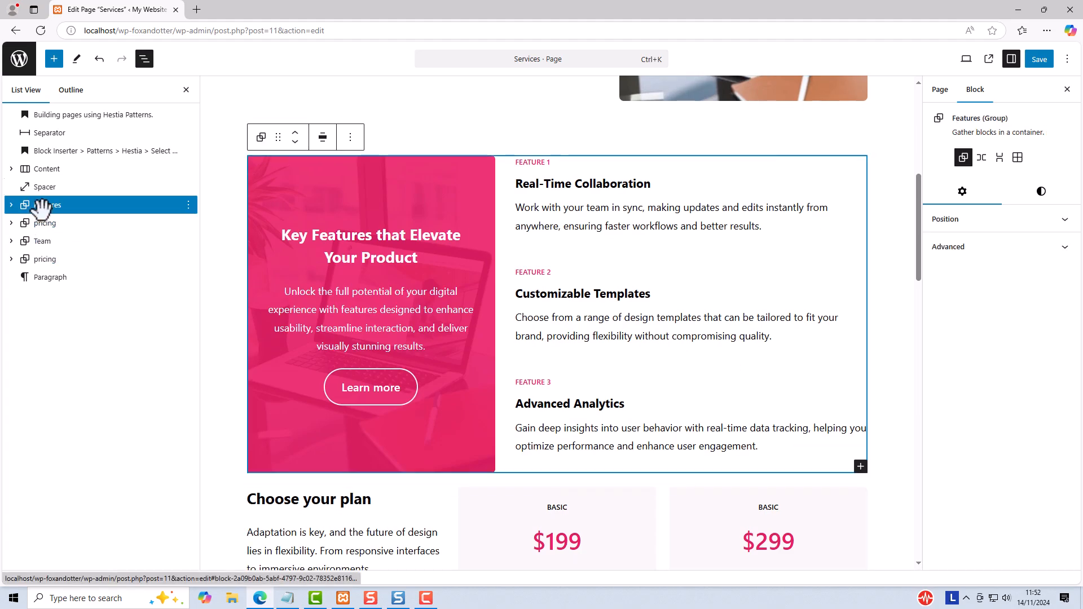
left_click(189, 207)
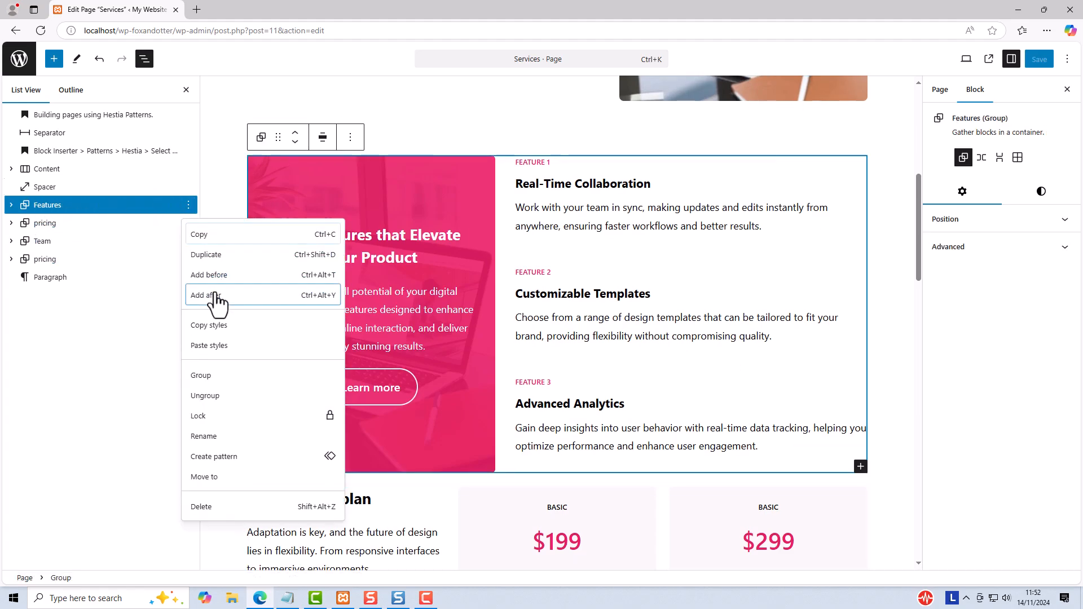
left_click(217, 295)
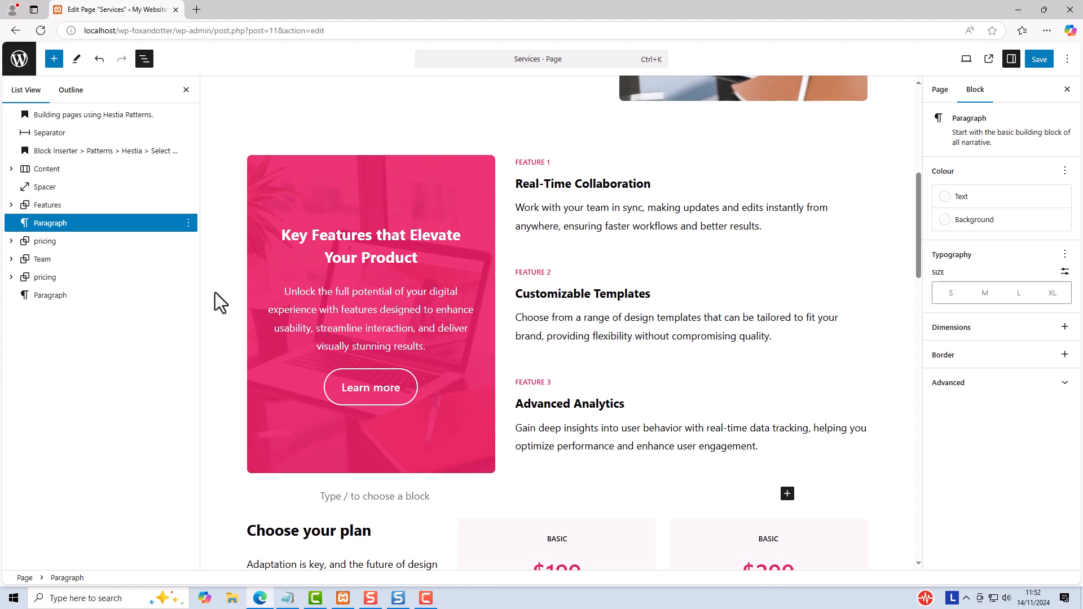
type("/spacr")
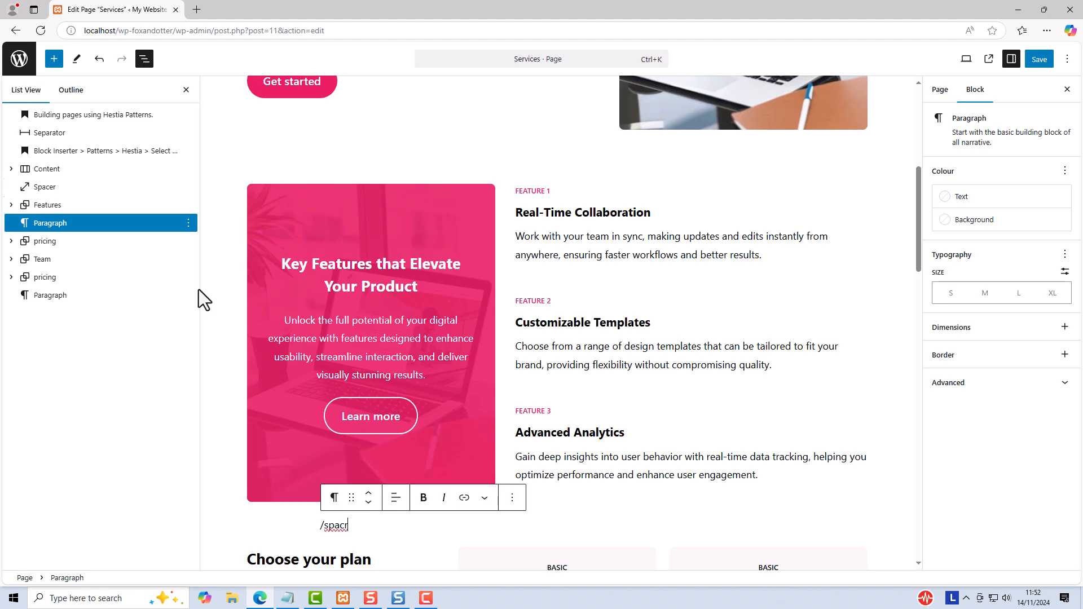
key("BackSpace")
key("BackSpace")
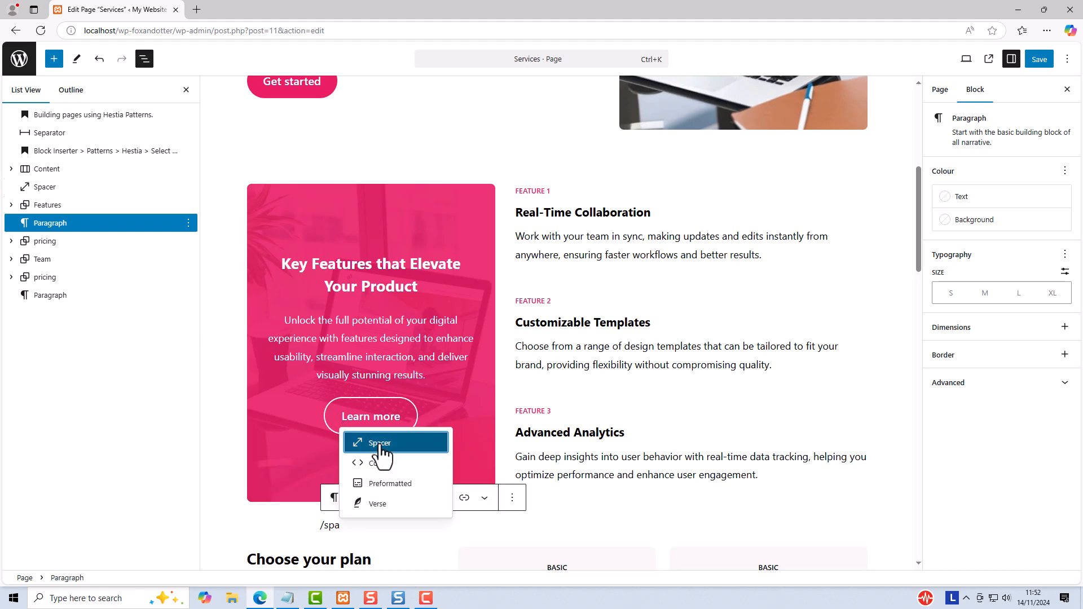
left_click(372, 443)
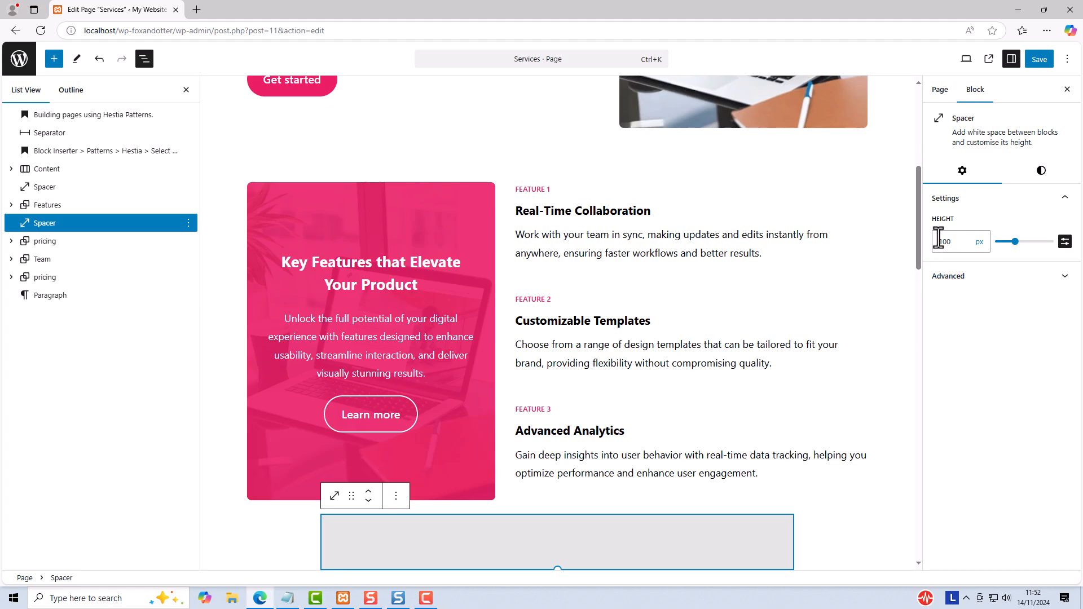
double_click(933, 242)
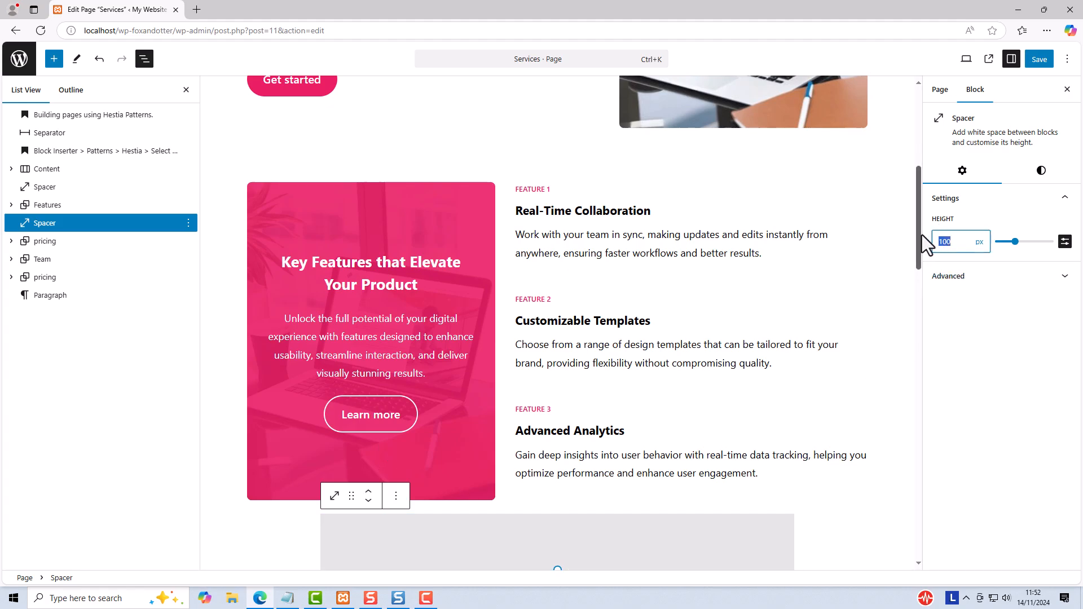
type("40")
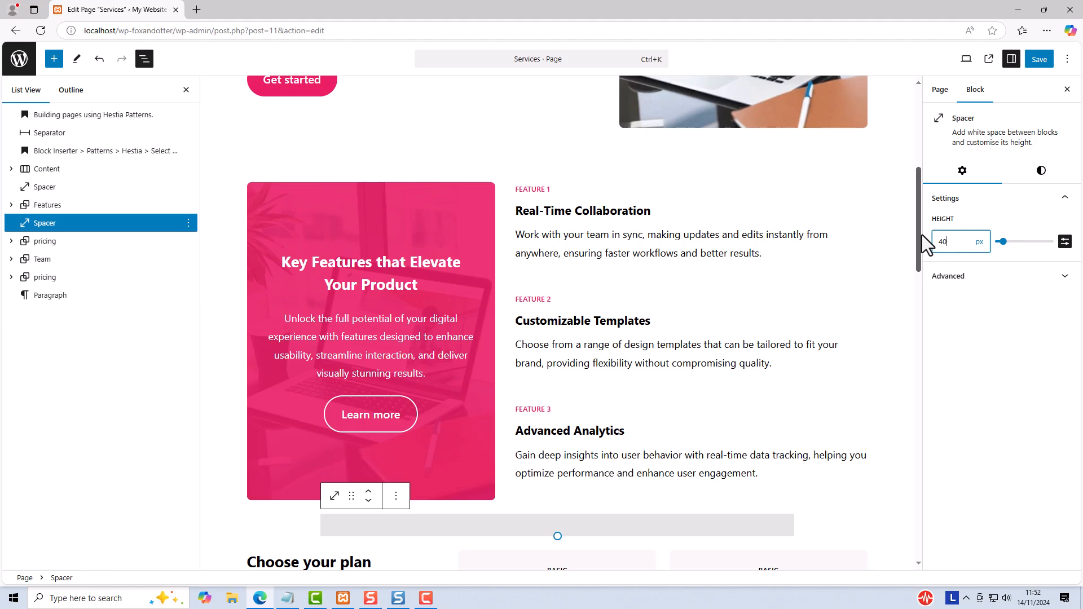
Step: Duplicate the spacer below Features and move the copy below the "Choose your plan" pricing section
scroll(919, 270, "down", 4)
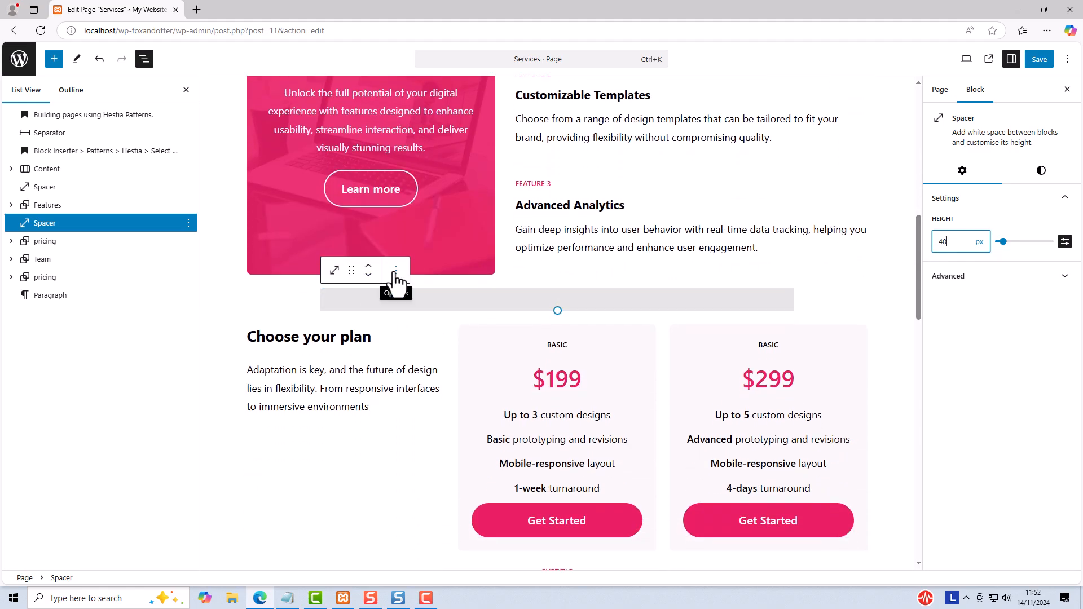
left_click(395, 271)
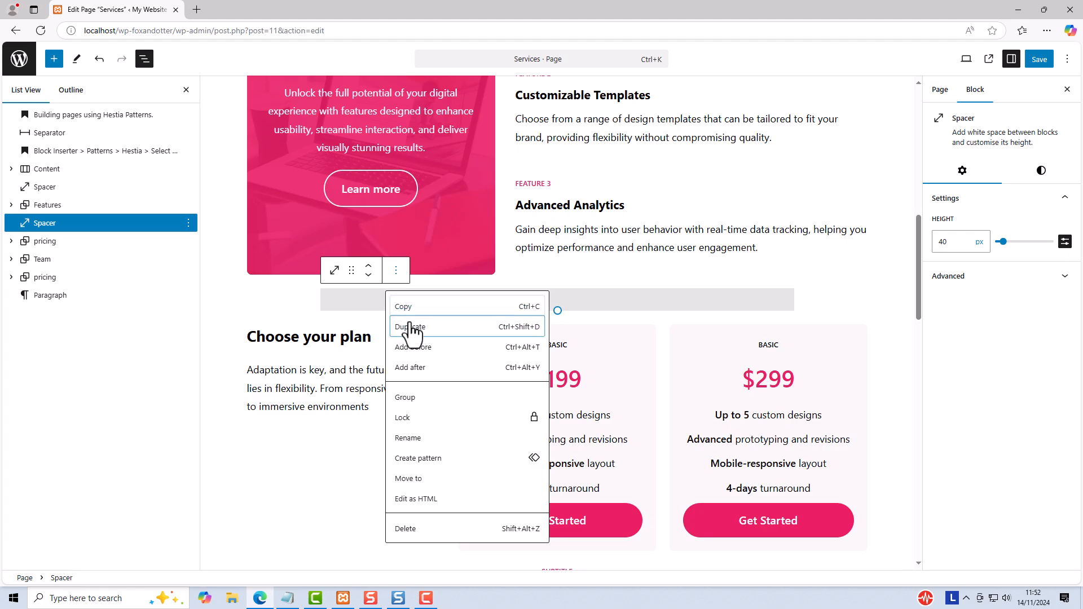
left_click(412, 329)
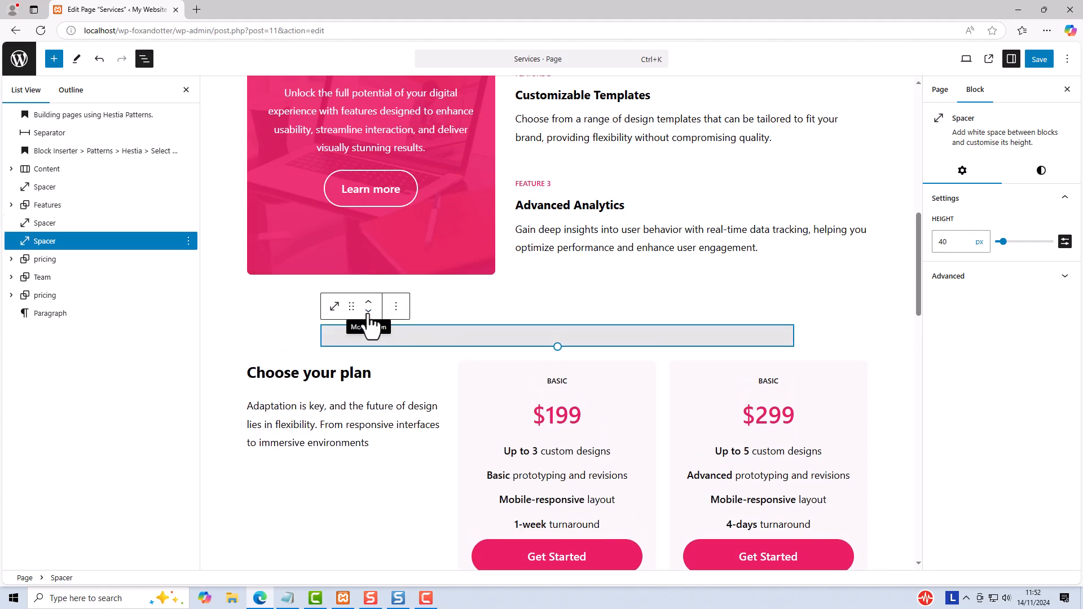
left_click(368, 310)
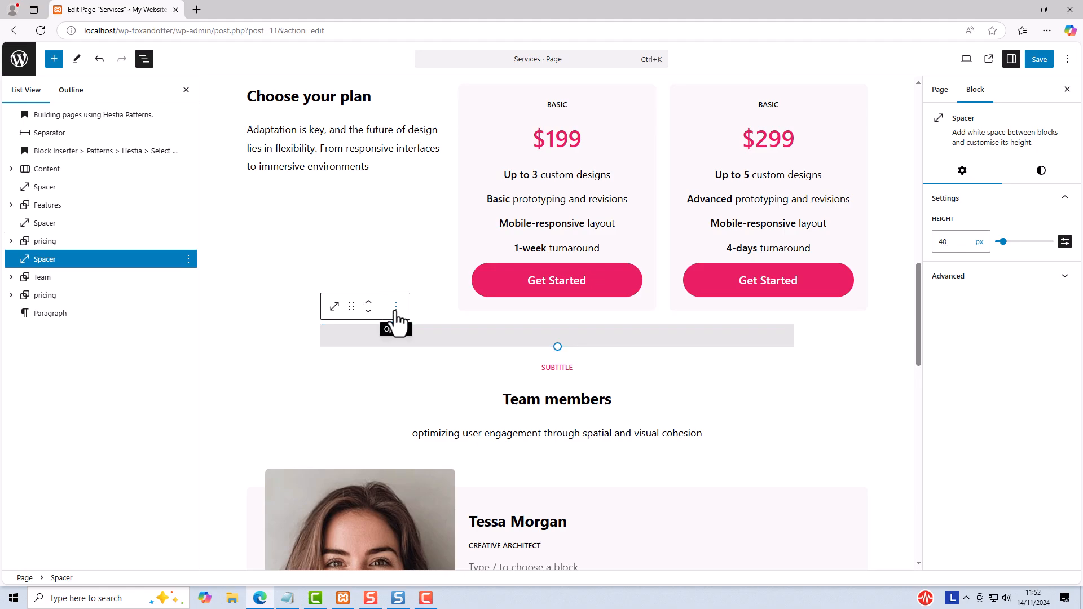
Step: Duplicate the spacer below the "Choose your plan" pricing and move the copy below the Team section
left_click(396, 308)
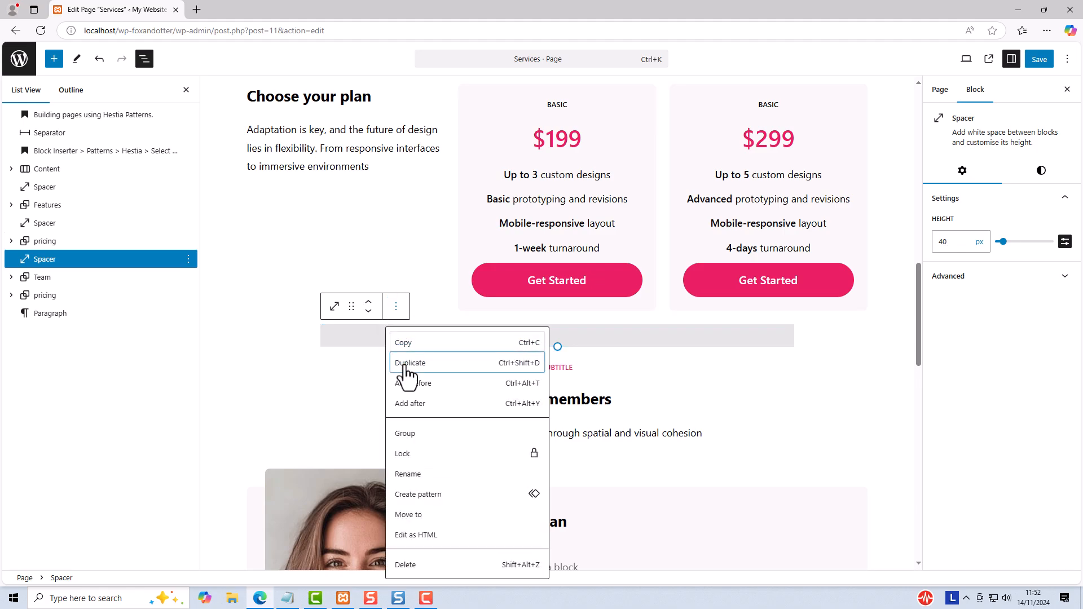
left_click(404, 364)
left_click(367, 347)
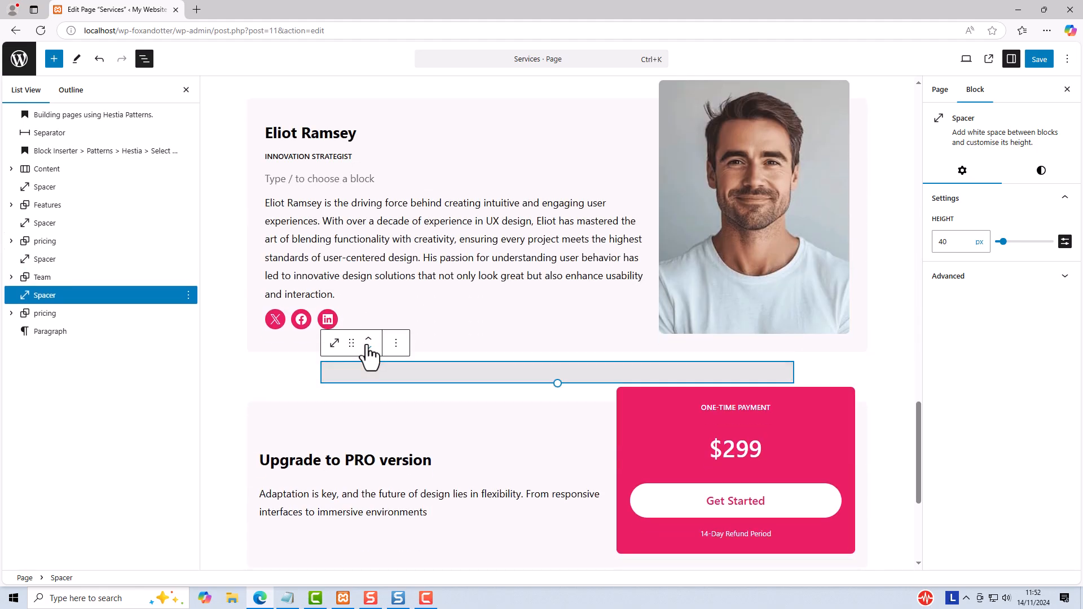
Step: Duplicate the spacer below Team and move the copy below the "Upgrade to PRO version" pricing section
scroll(746, 381, "down", 4)
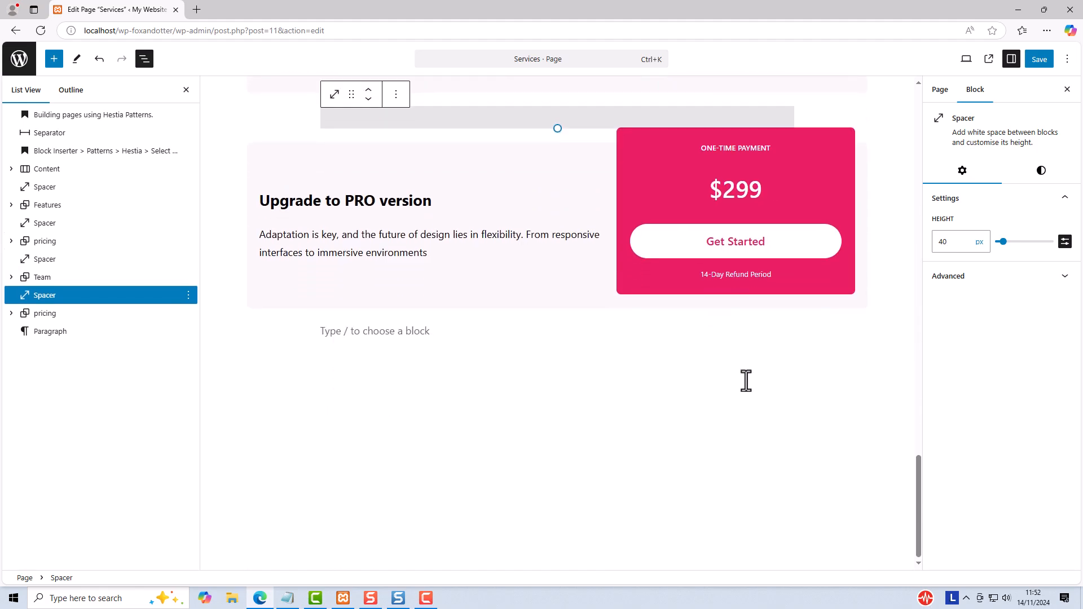
scroll(747, 383, "up", 4)
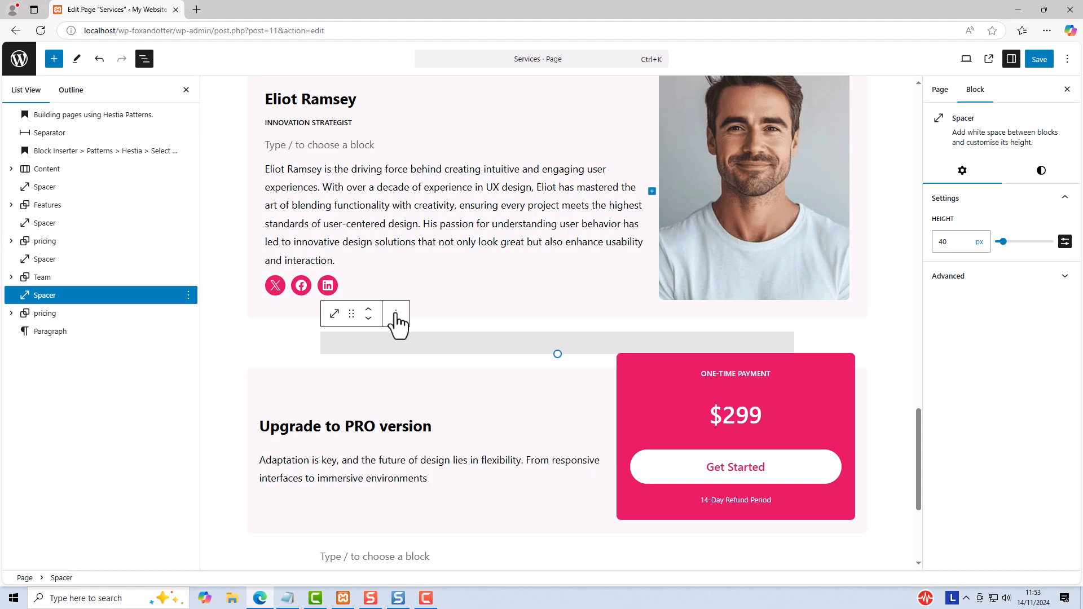
left_click(395, 313)
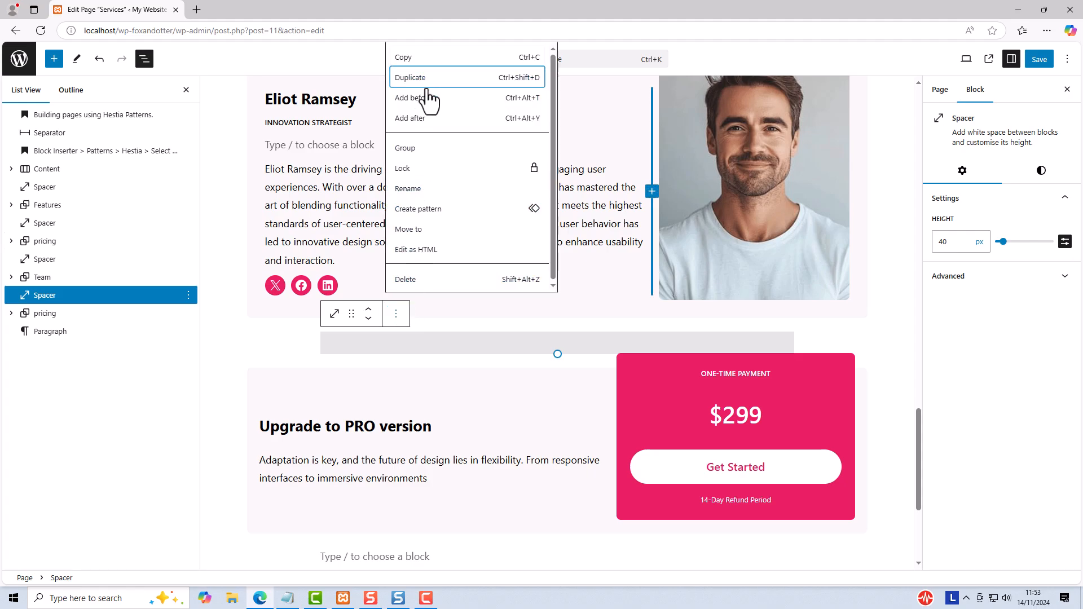
left_click(421, 78)
left_click(368, 354)
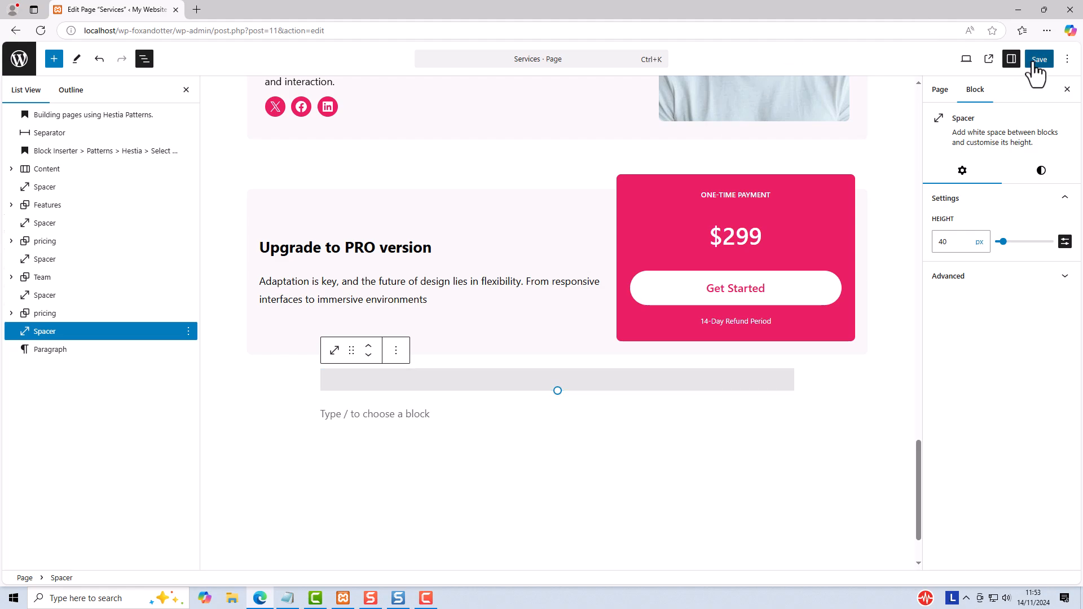
Step: Save the Services page and open its live version
left_click(1034, 62)
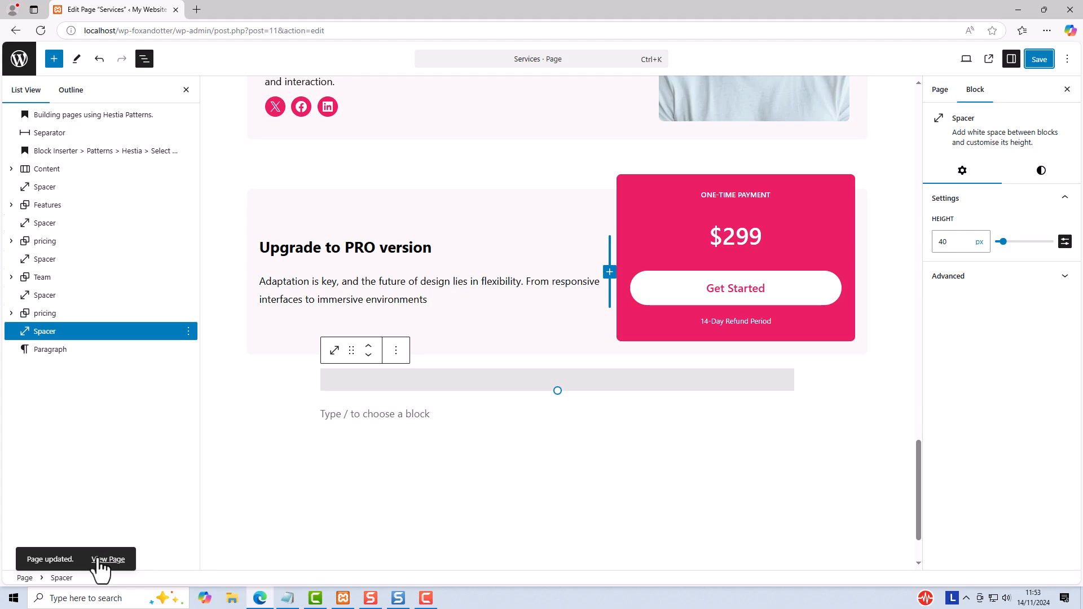
left_click(103, 567)
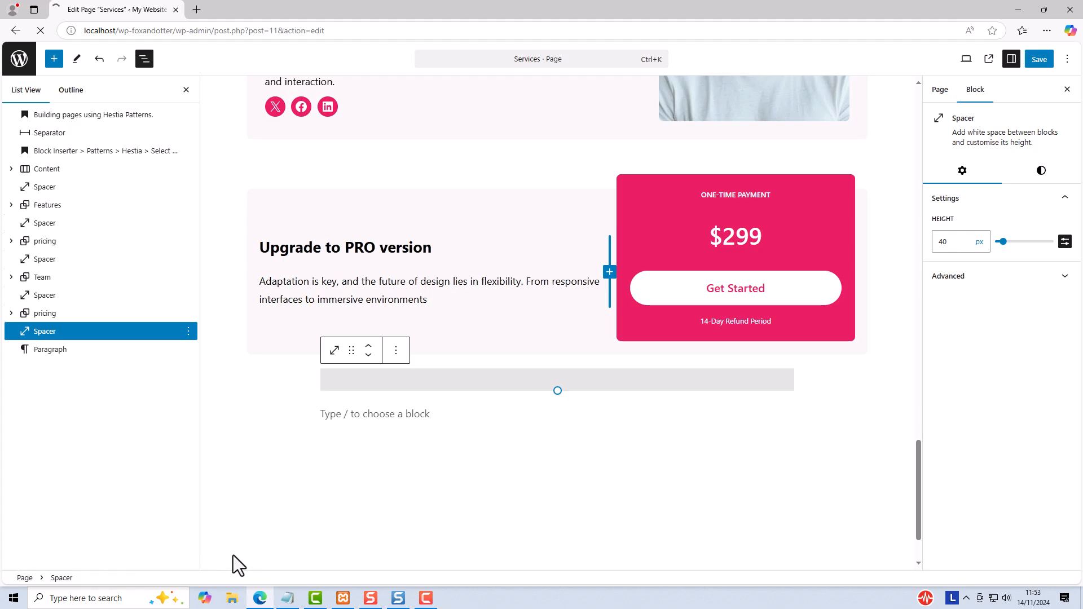
Step: Review the spacing between the sections of the live Services page down to the footer, then return to its header
scroll(929, 304, "down", 4)
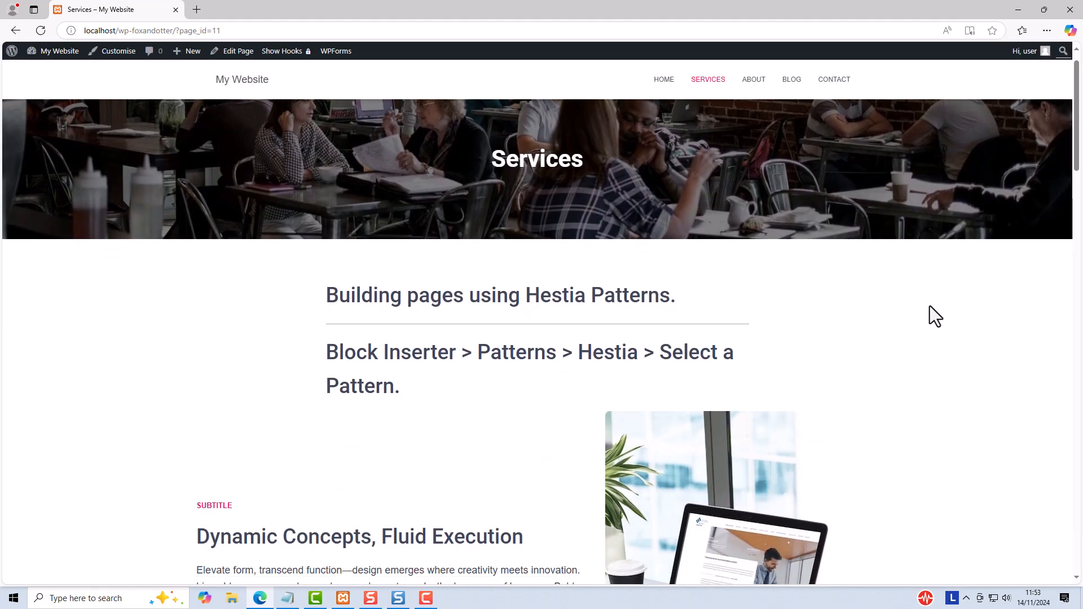
scroll(934, 321, "down", 2)
scroll(934, 322, "down", 6)
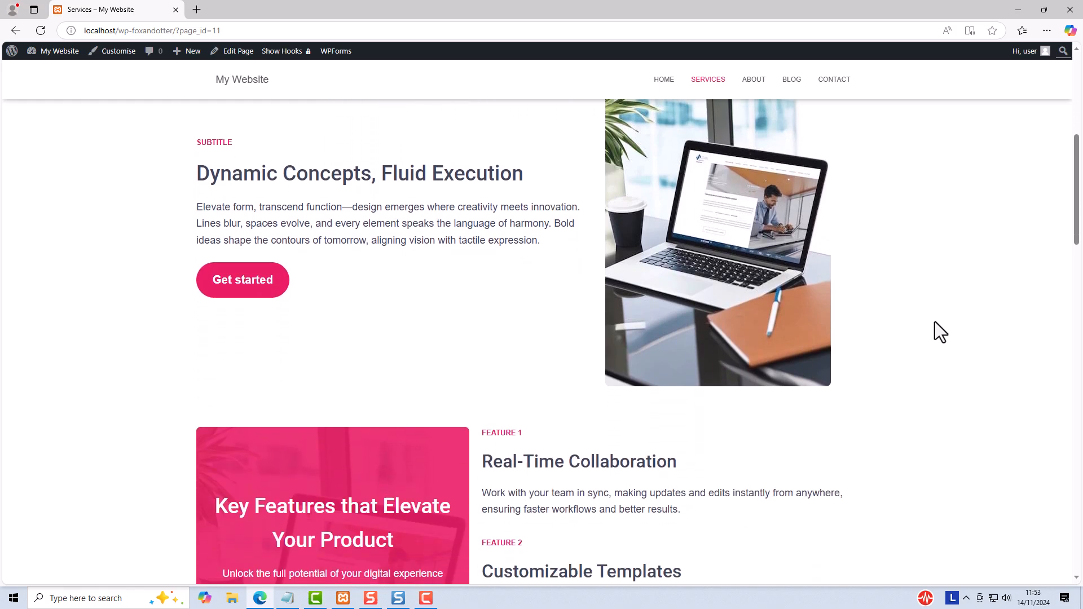
scroll(934, 327, "down", 2)
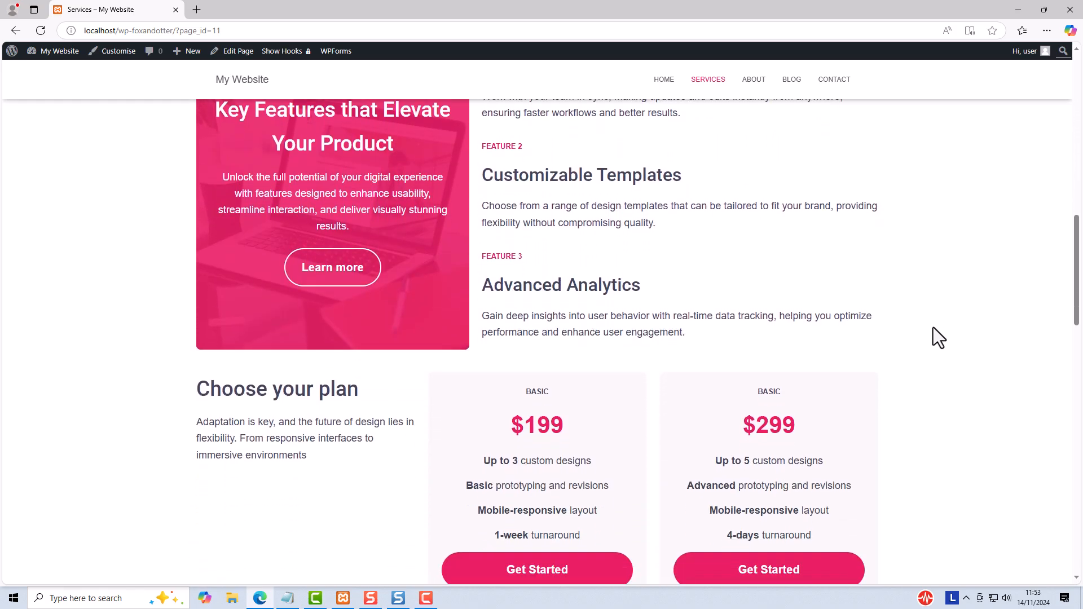
scroll(932, 328, "down", 2)
scroll(933, 328, "down", 4)
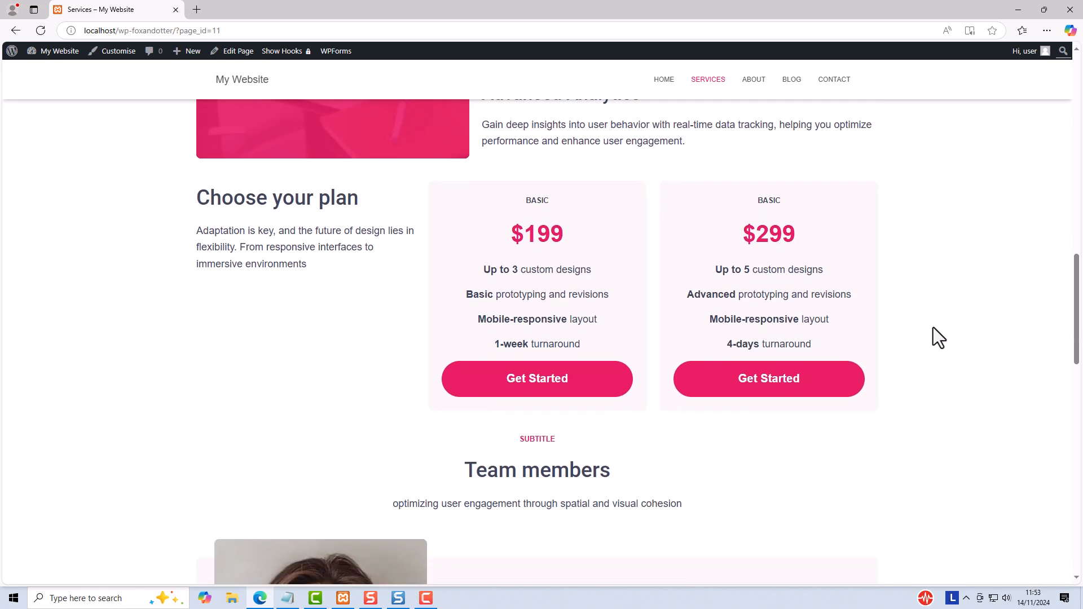
scroll(933, 327, "down", 7)
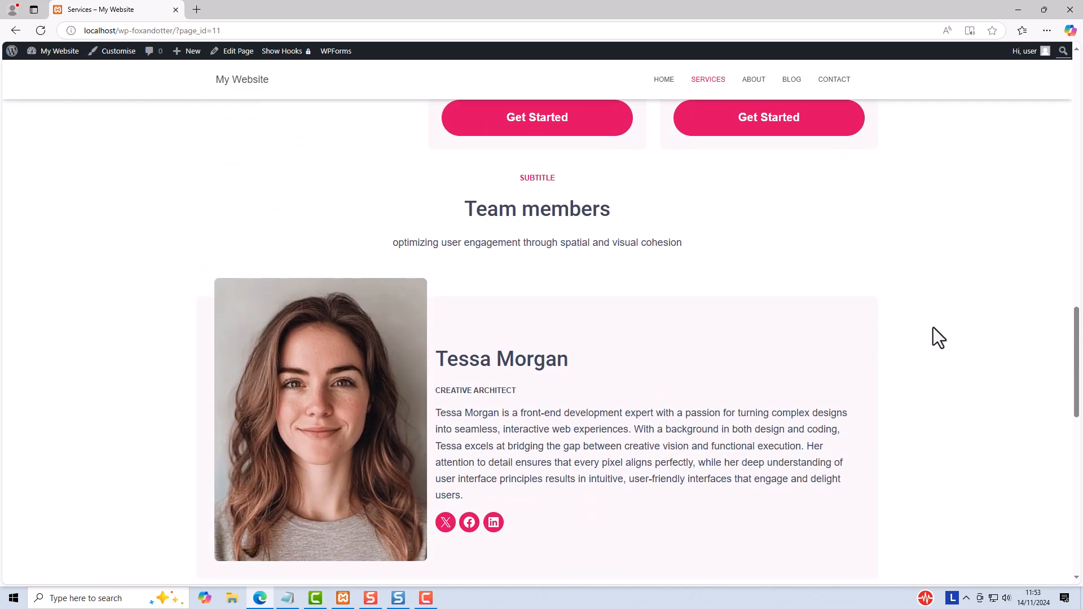
scroll(932, 328, "down", 4)
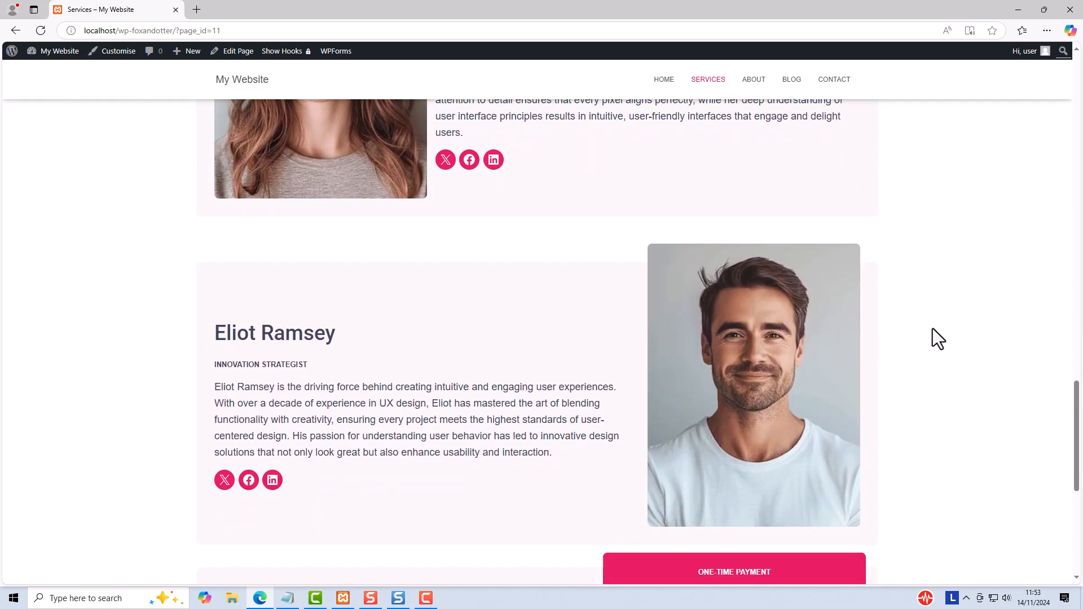
scroll(932, 328, "down", 2)
scroll(932, 329, "down", 2)
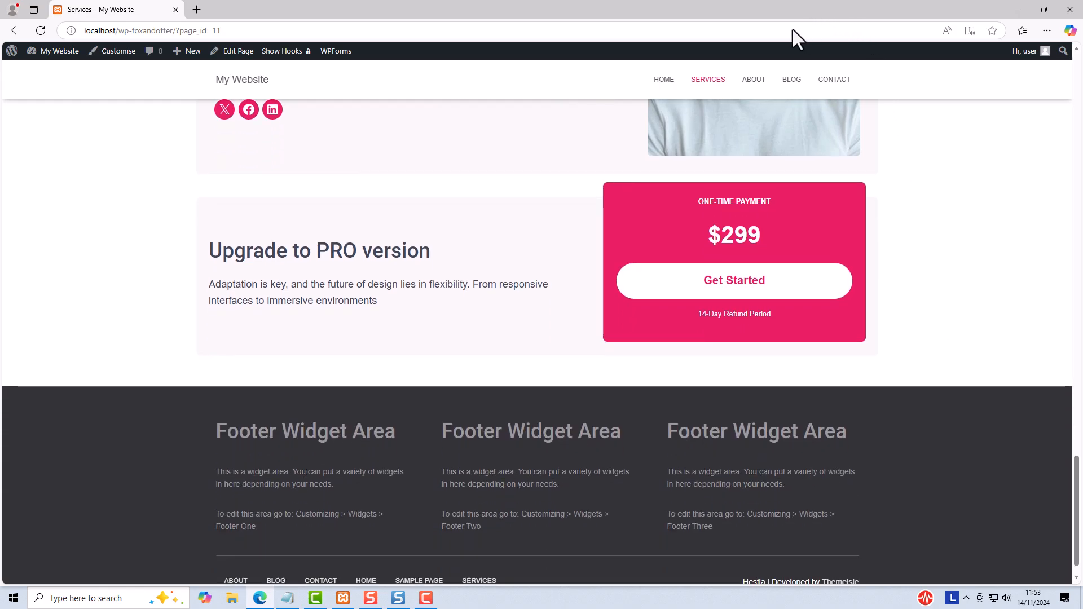
scroll(871, 211, "down", 1)
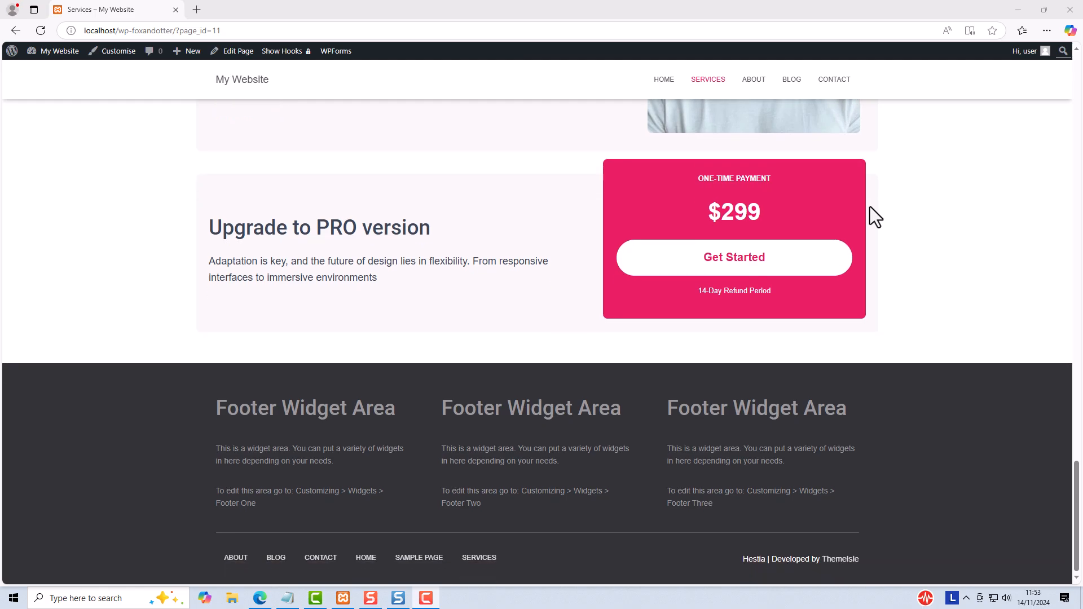
scroll(870, 206, "up", 20)
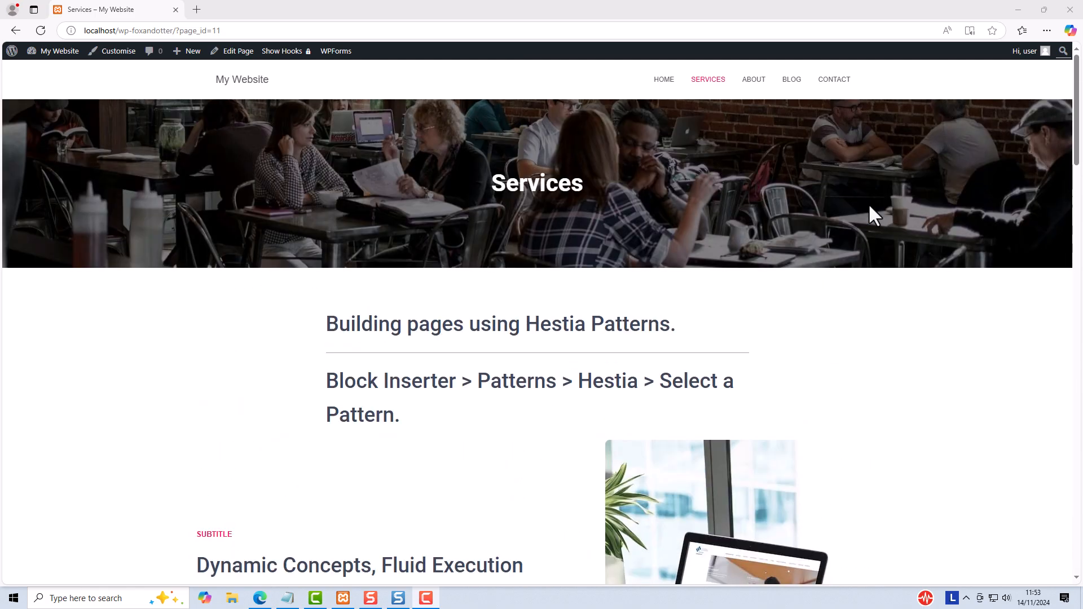
Step: Open the Services page for editing and add an empty block after the "Block Inserter > Patterns > Hestia > Select a Pattern." heading
left_click(233, 52)
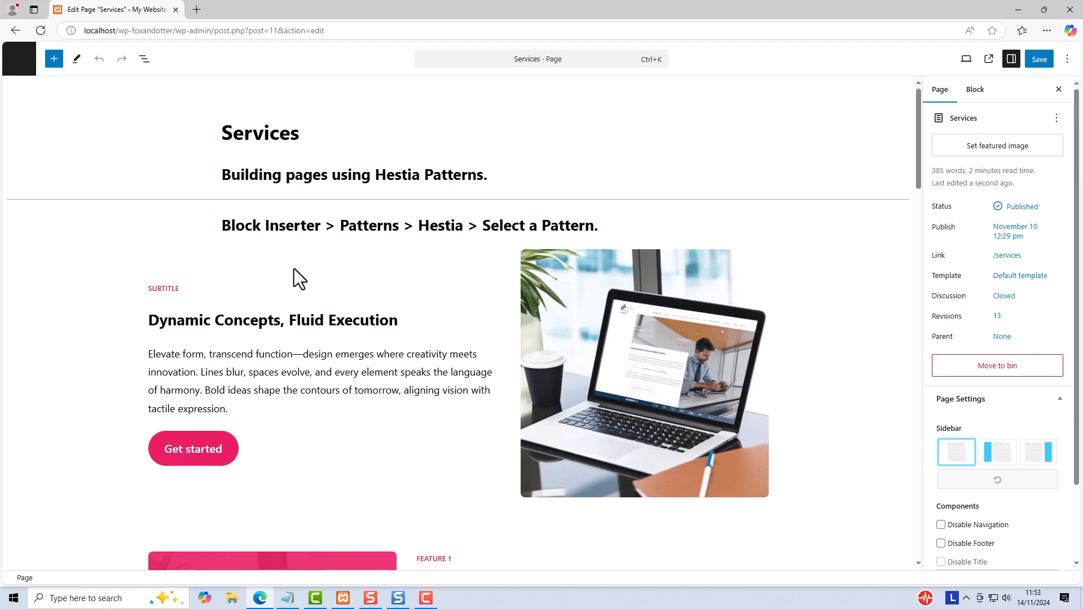
left_click(144, 59)
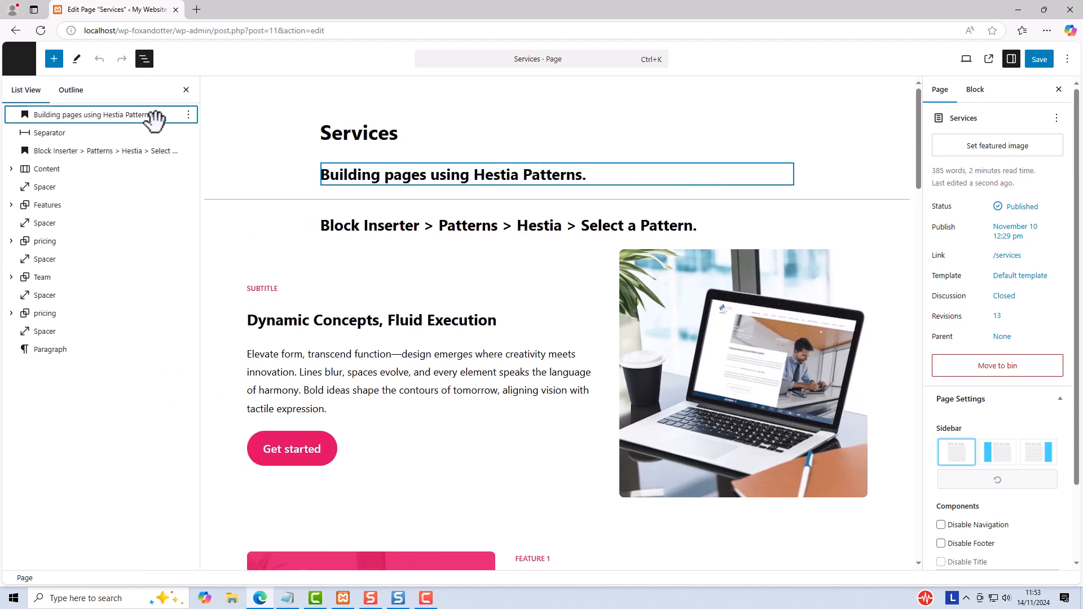
left_click(50, 152)
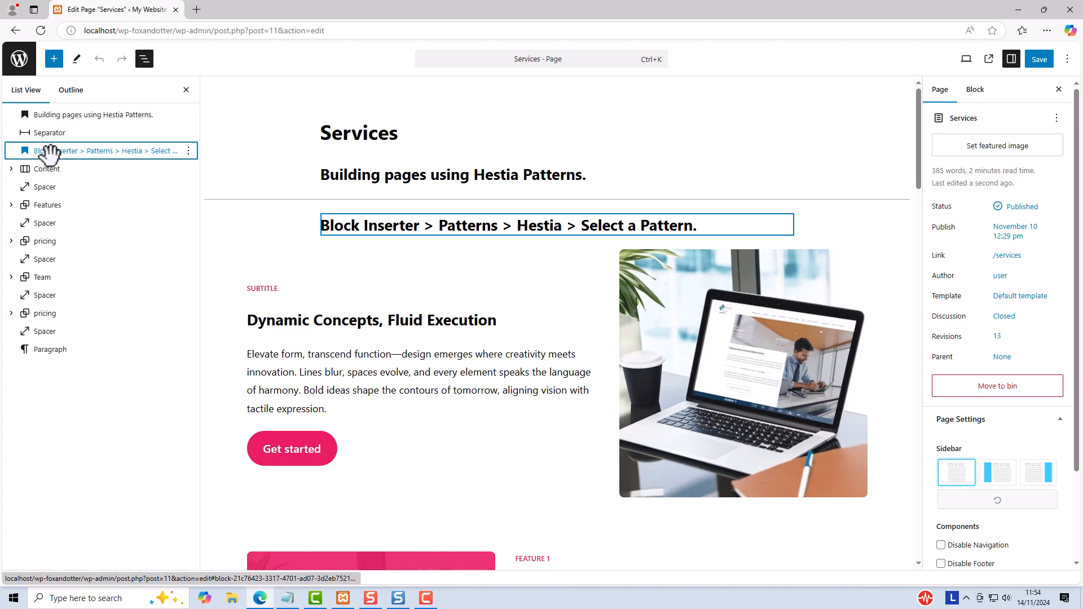
left_click(189, 150)
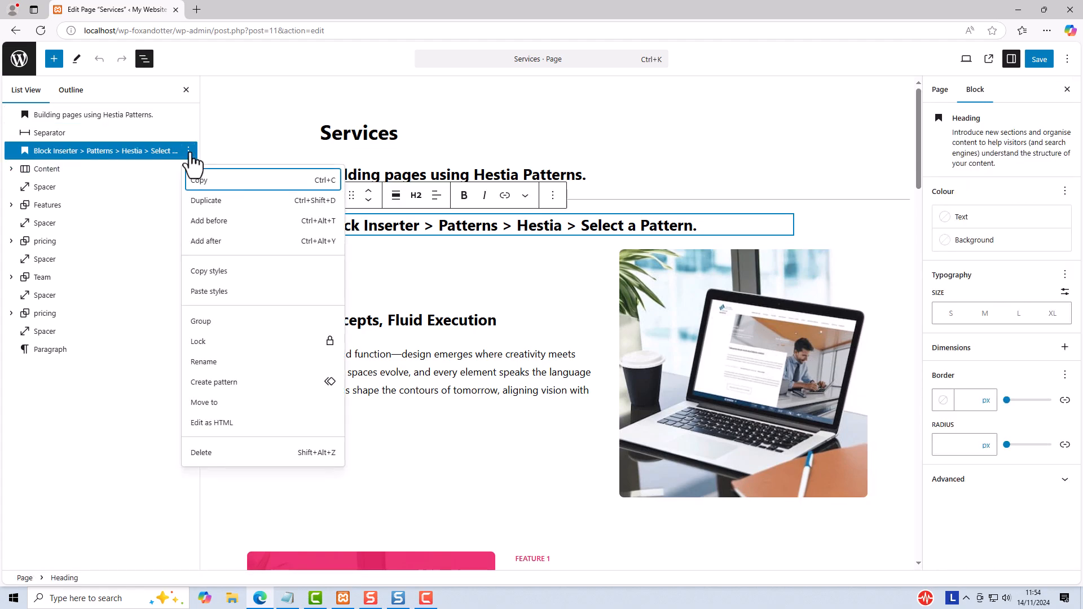
left_click(216, 241)
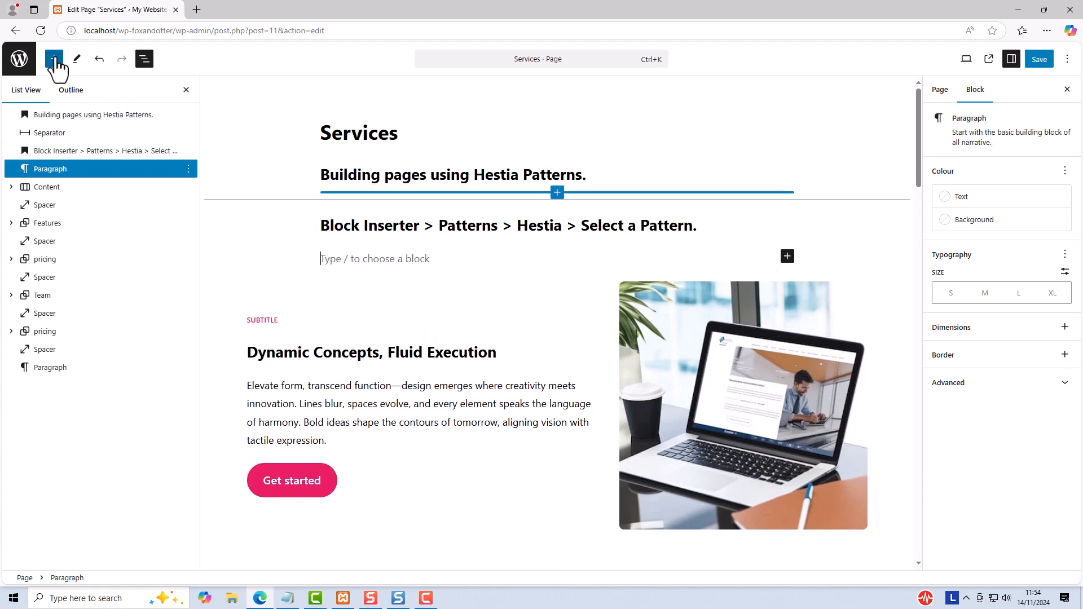
Step: Browse the Hestia category of block patterns, including the full pattern explorer, and close the explorer without inserting a pattern
left_click(56, 59)
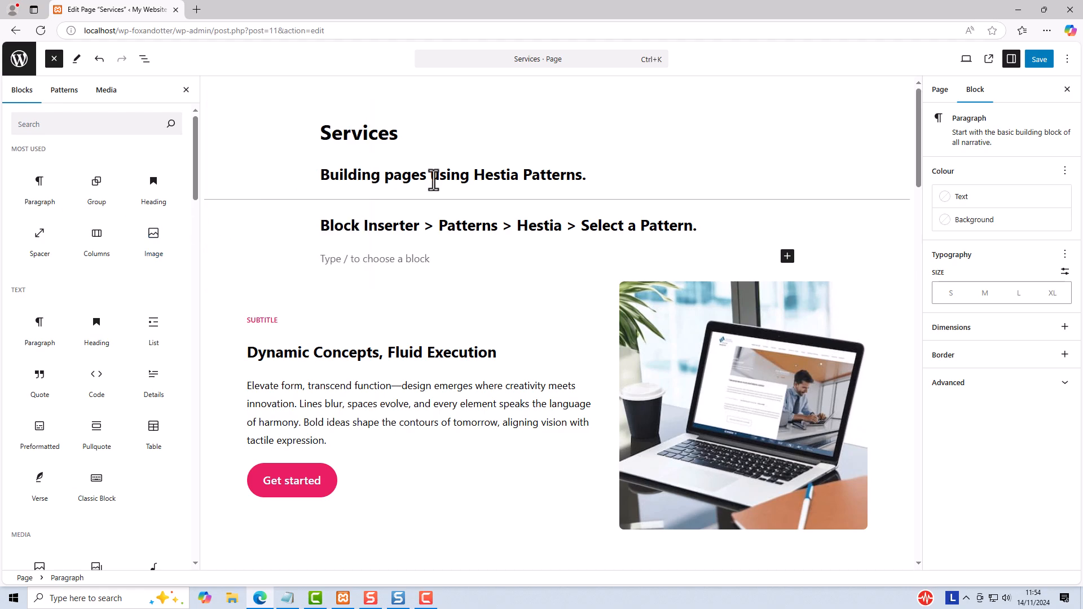
left_click(61, 92)
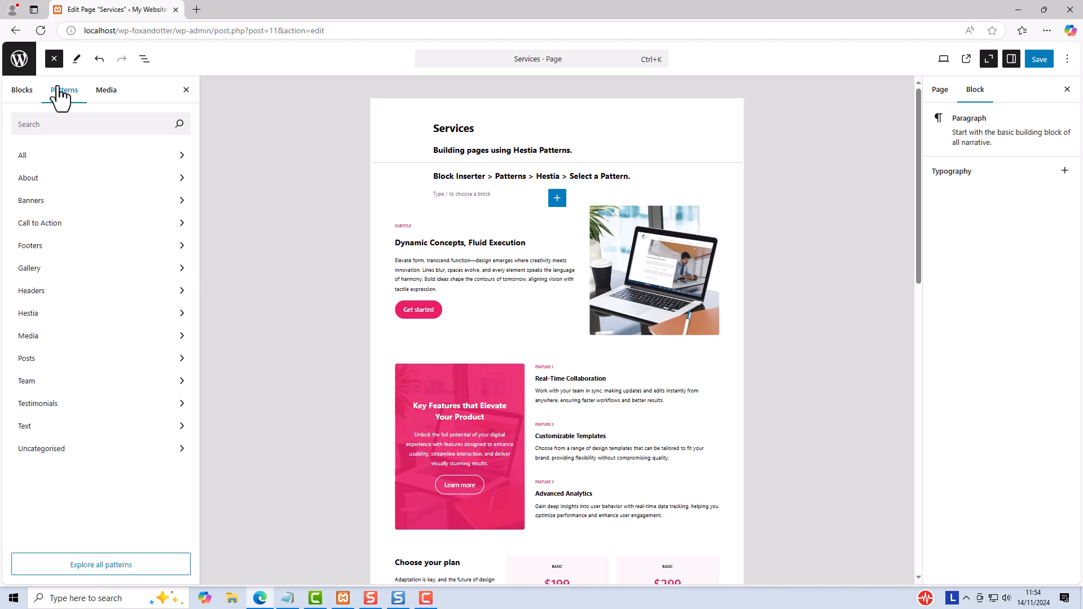
left_click(35, 314)
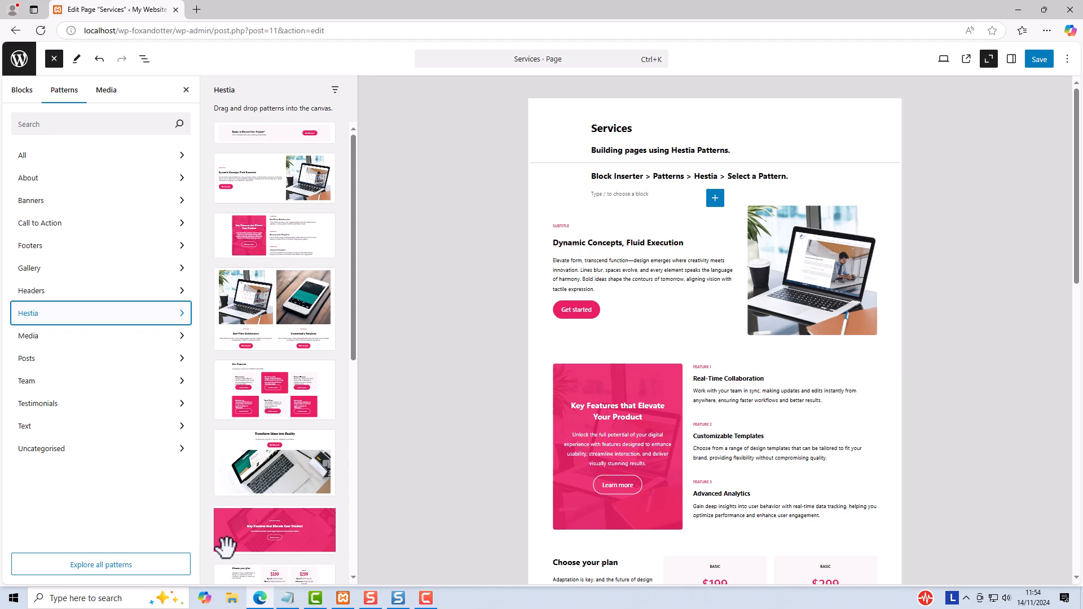
left_click(89, 566)
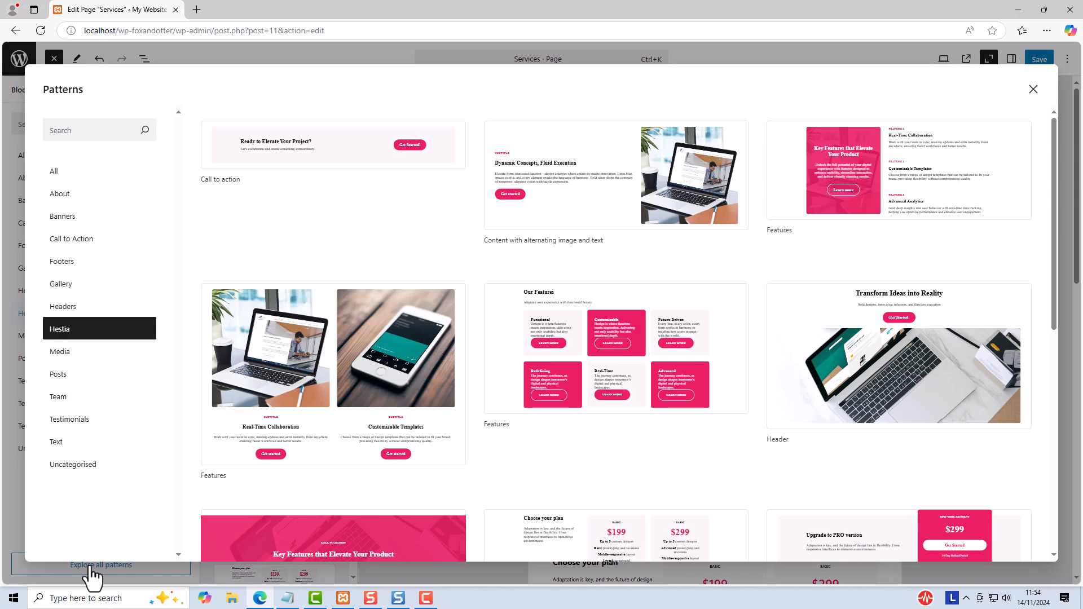
left_click(1034, 91)
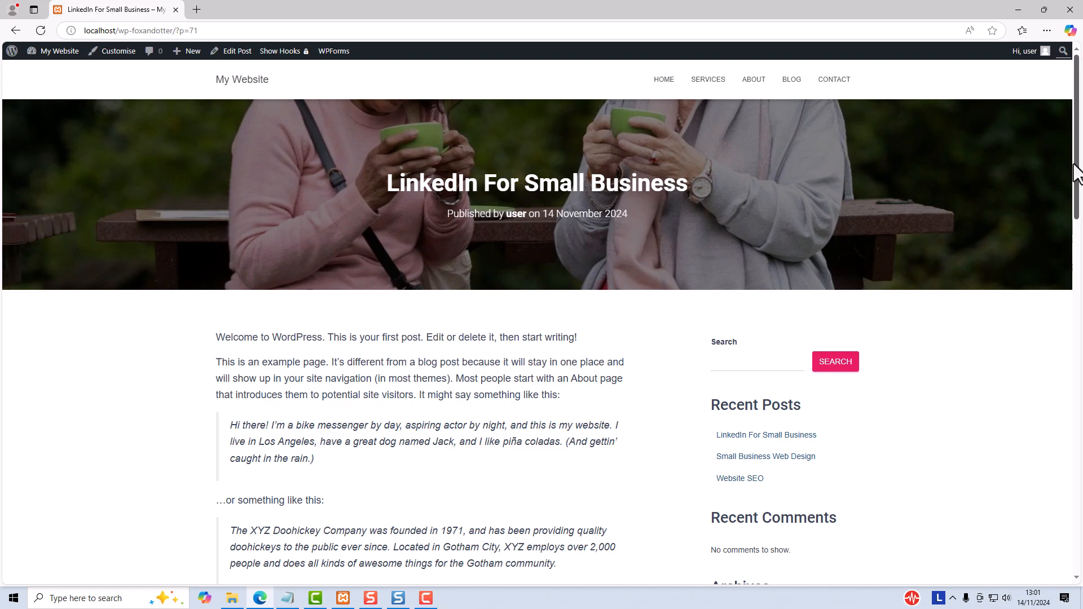
Step: Review the sidebar of the "LinkedIn For Small Business" post and open its Sidebar widget area in the Customiser
left_click_drag(1077, 174, 1077, 236)
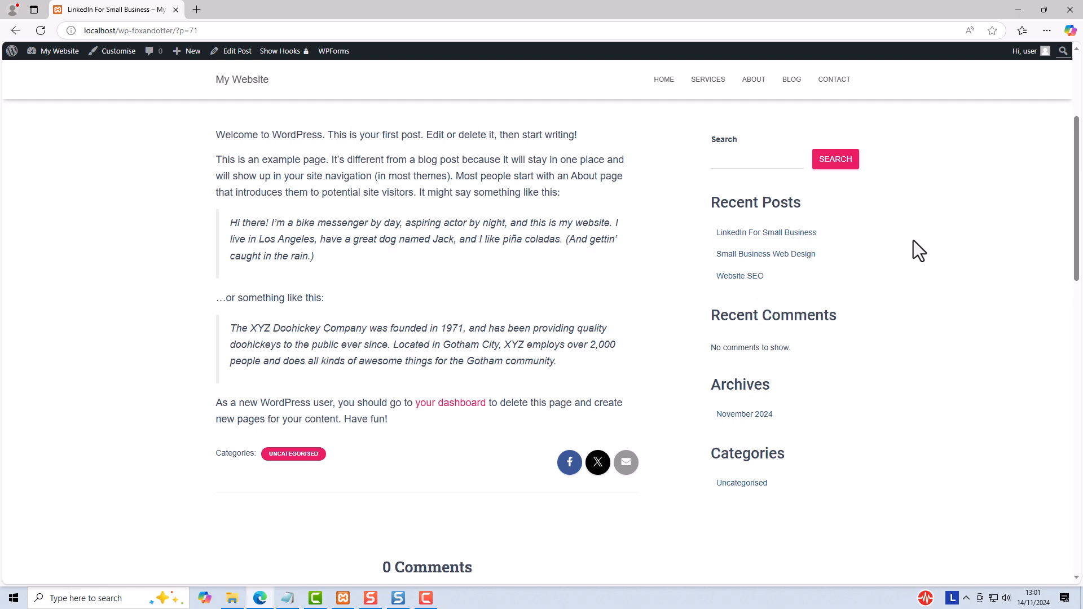
left_click(120, 52)
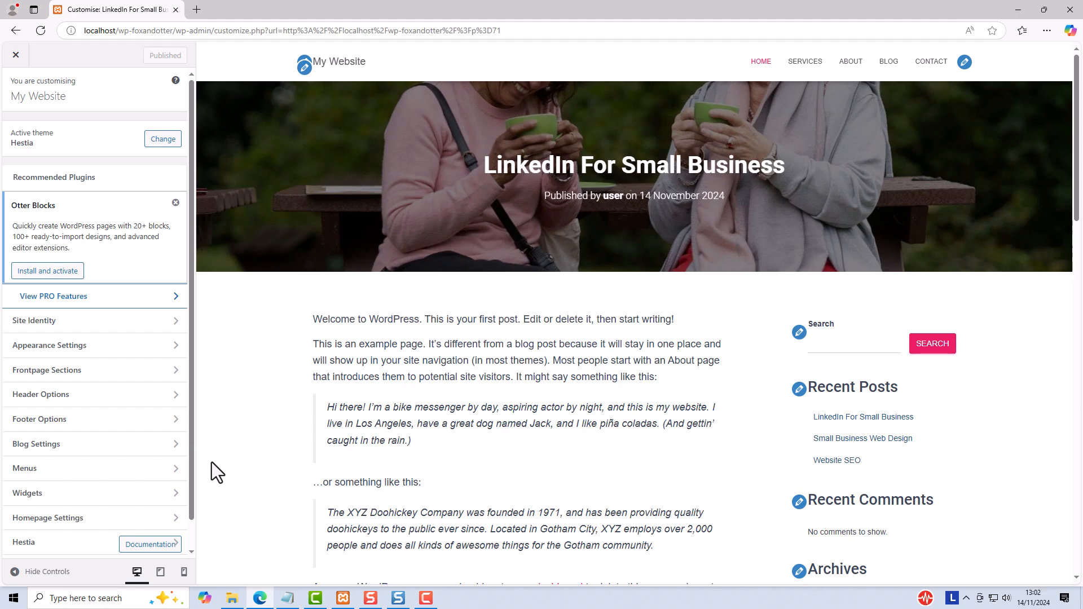
left_click(49, 496)
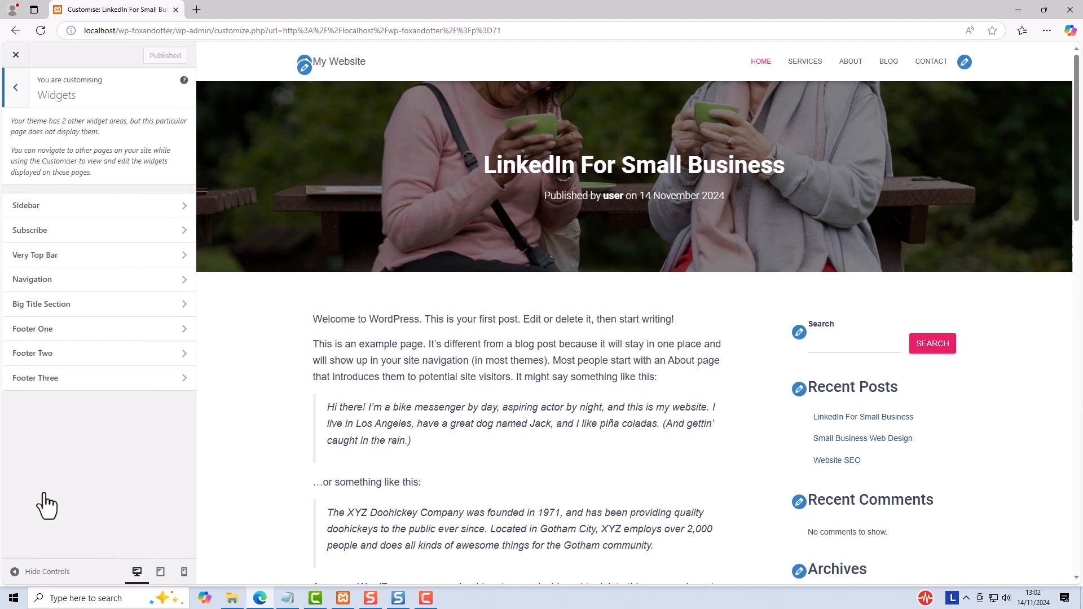
left_click(31, 205)
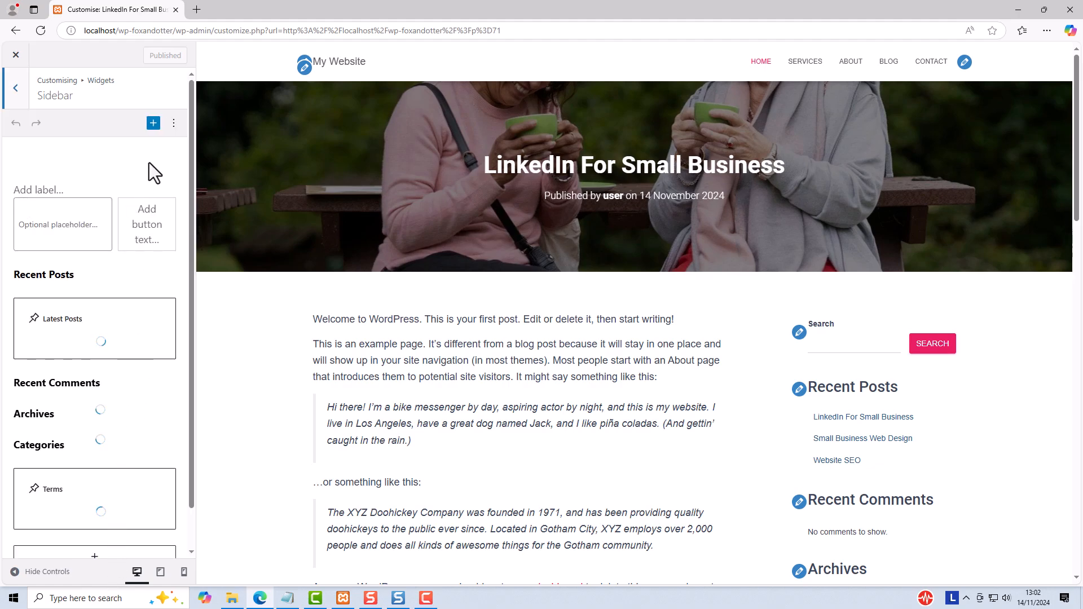
Step: View the block options of the sidebar's Search widget, then leave the Customiser
left_click(13, 191)
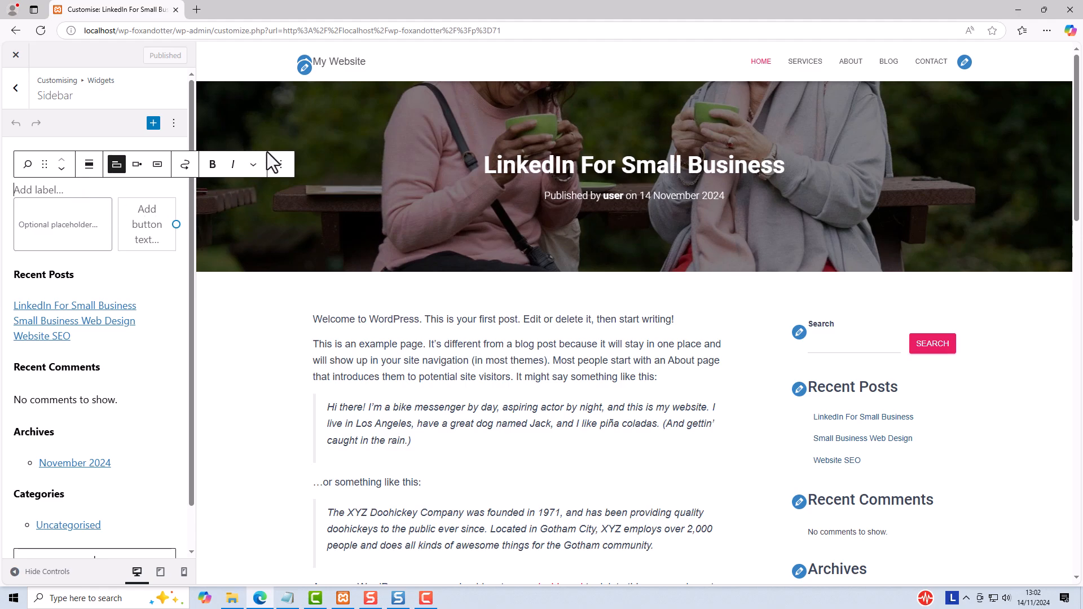
left_click(280, 165)
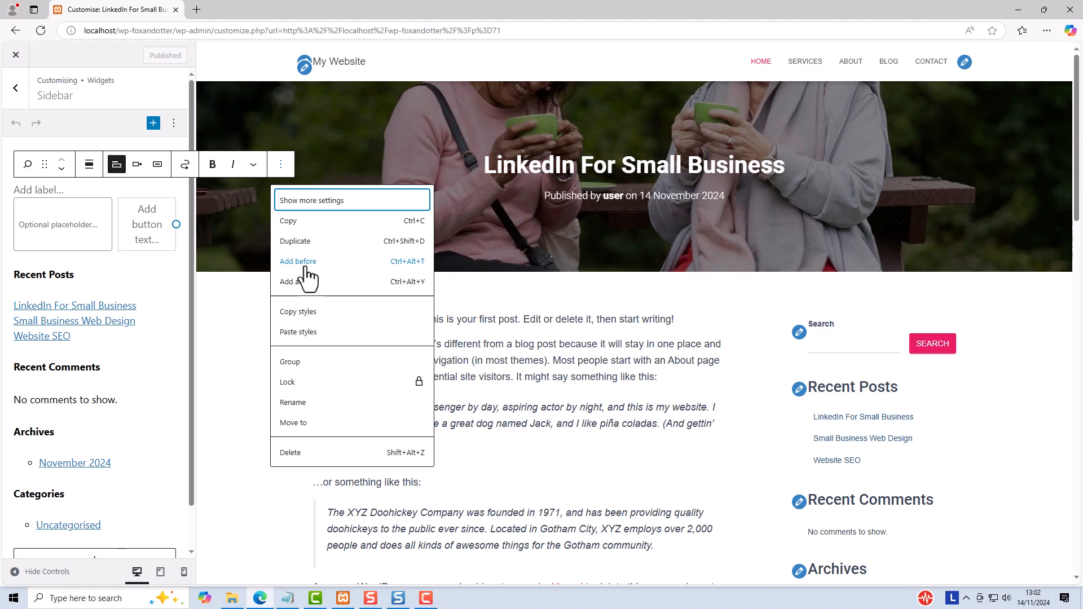
left_click(140, 83)
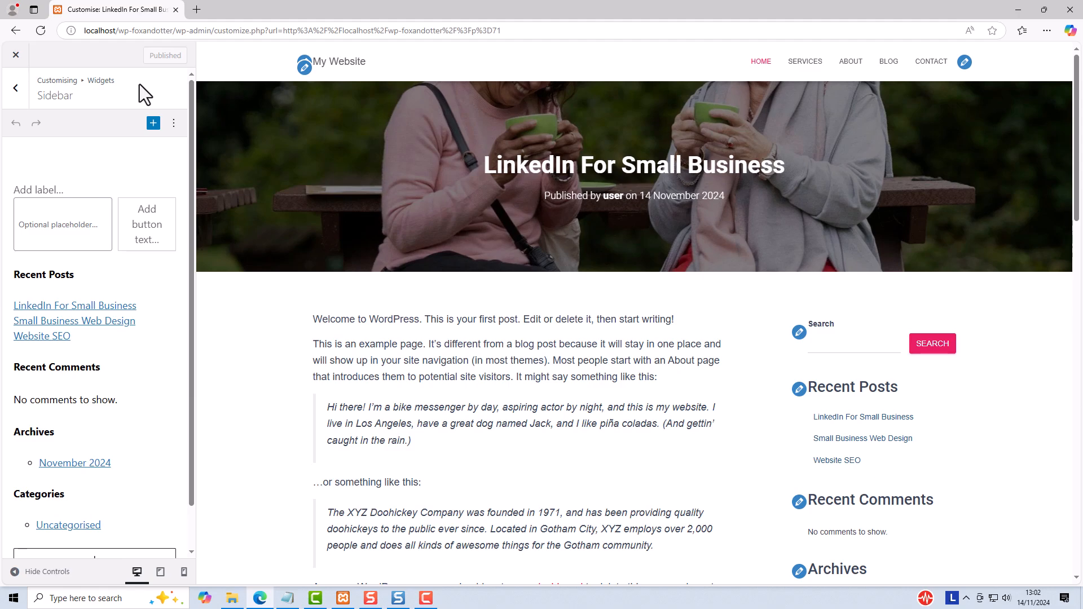
left_click(16, 55)
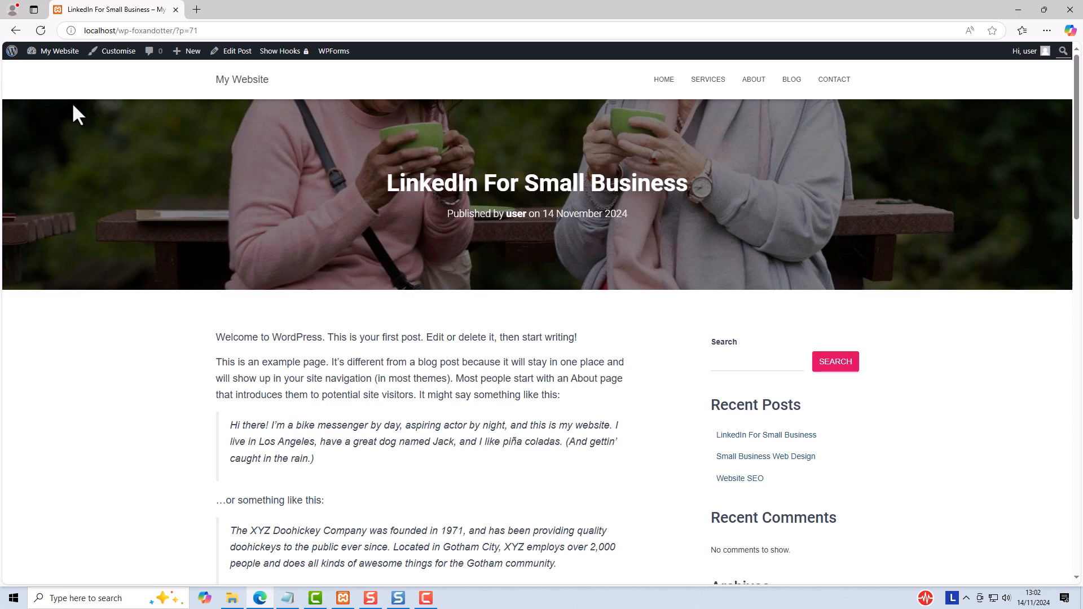
Step: Open the site's Widgets admin screen and add an empty block before Search in the Sidebar widget area
mouse_move(53, 51)
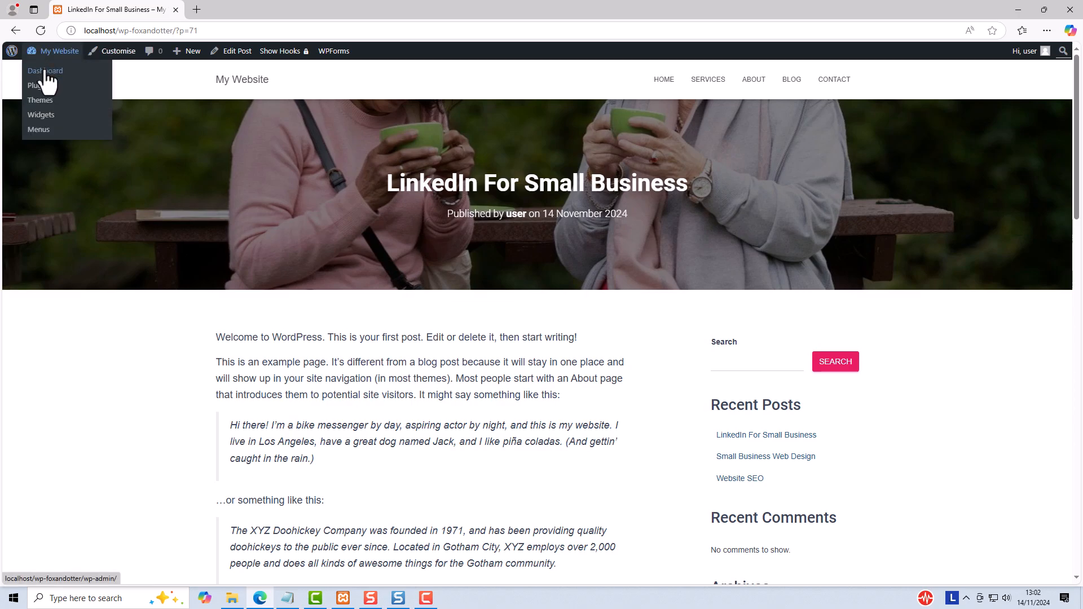
left_click(43, 116)
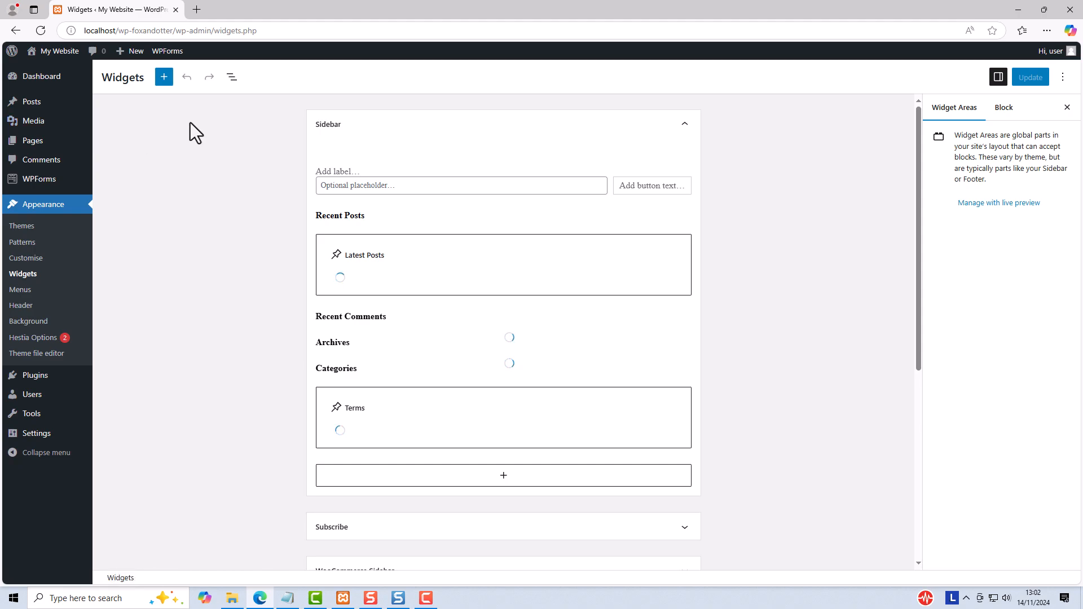
left_click(232, 79)
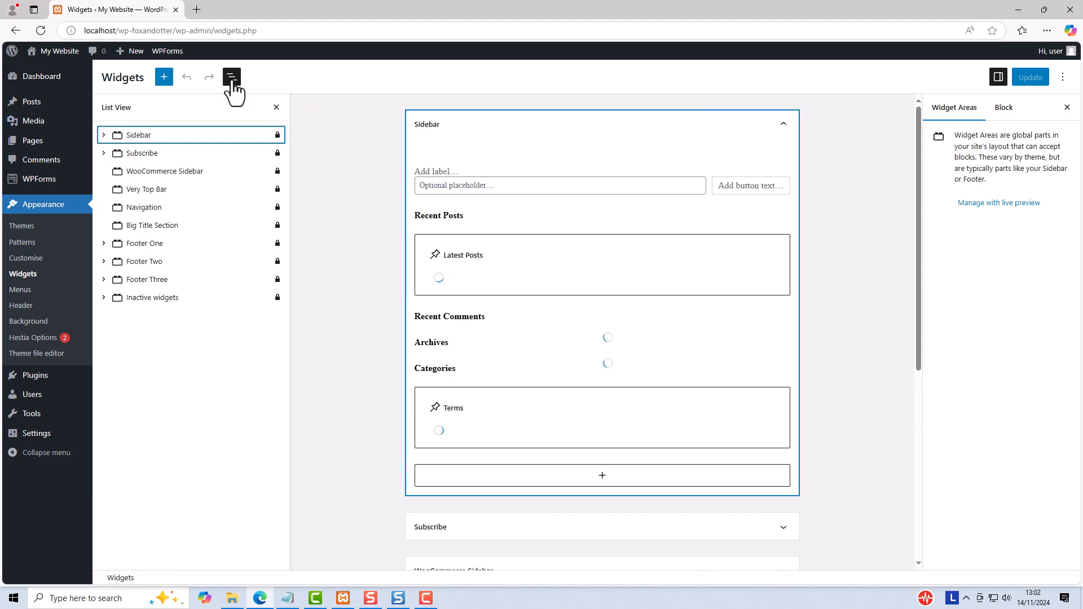
left_click(104, 136)
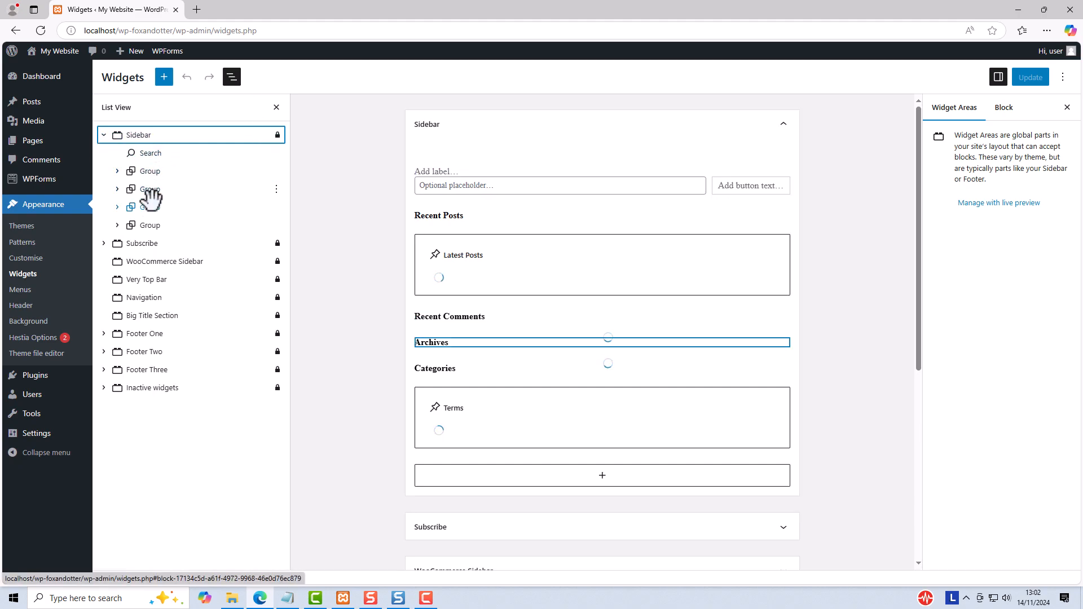
left_click(151, 151)
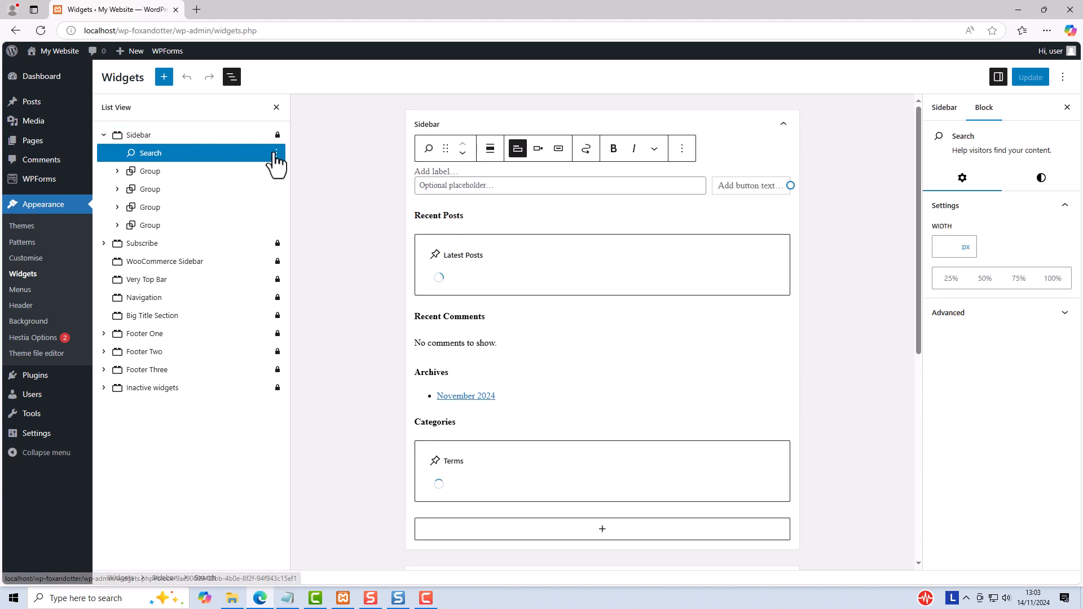
left_click(276, 154)
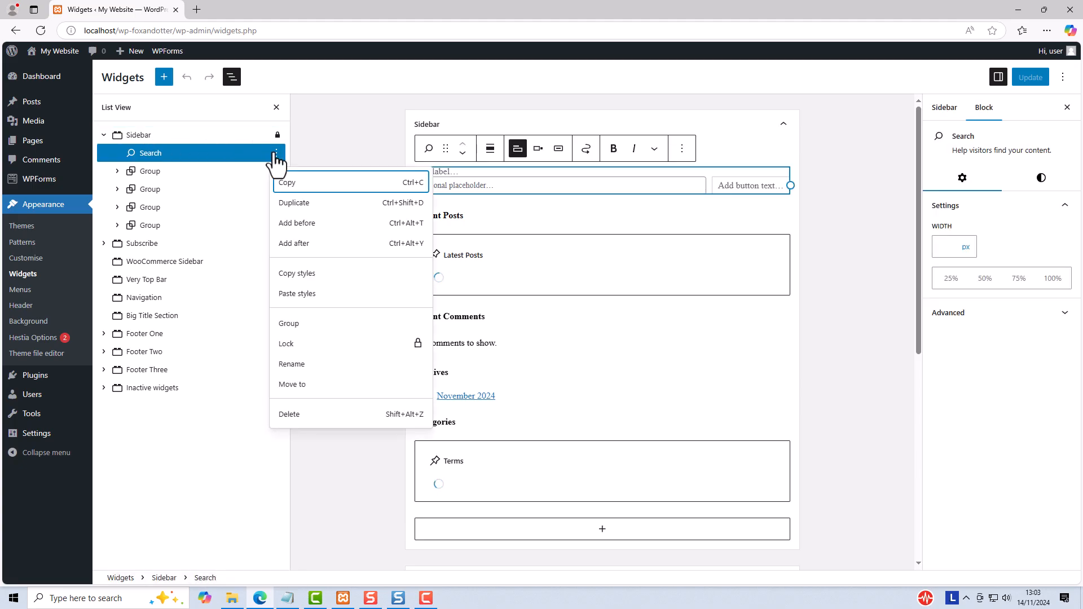
left_click(296, 224)
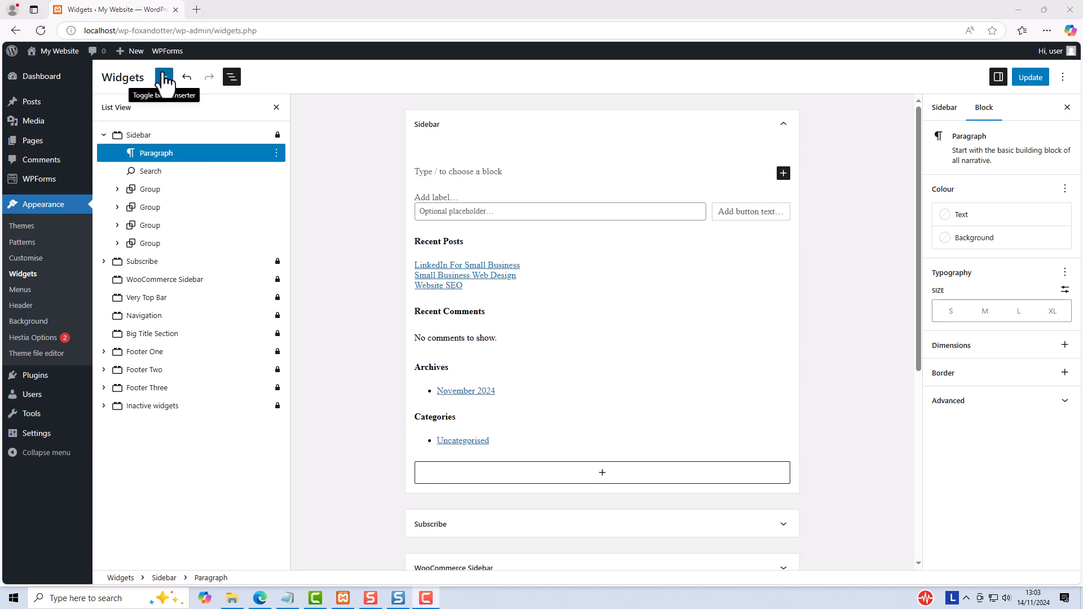
Step: Browse the text, media, design and widget blocks available for the Sidebar widget area
left_click(164, 77)
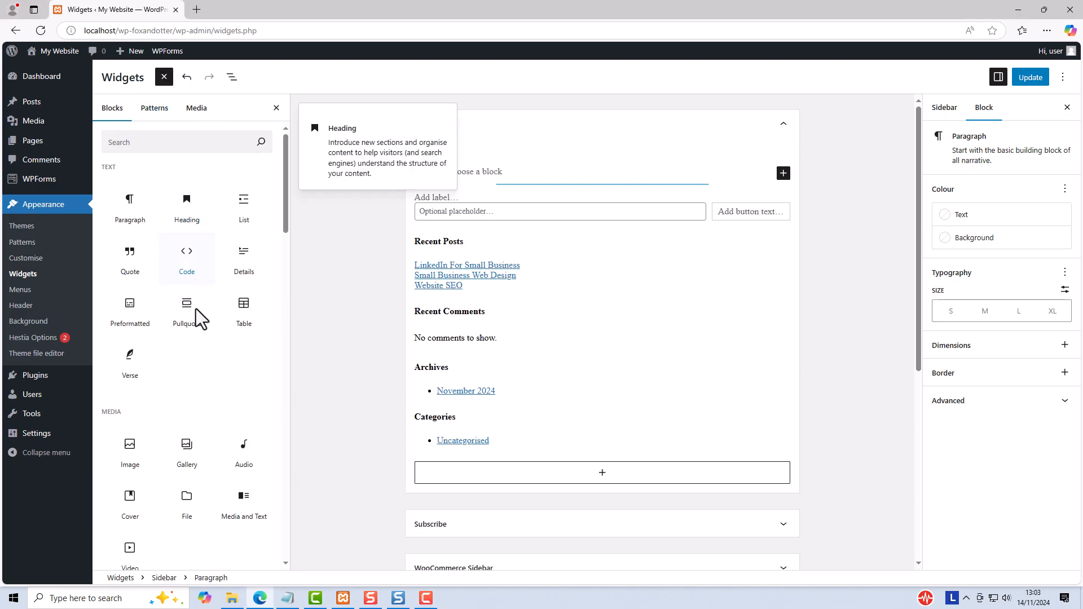
scroll(195, 316, "down", 5)
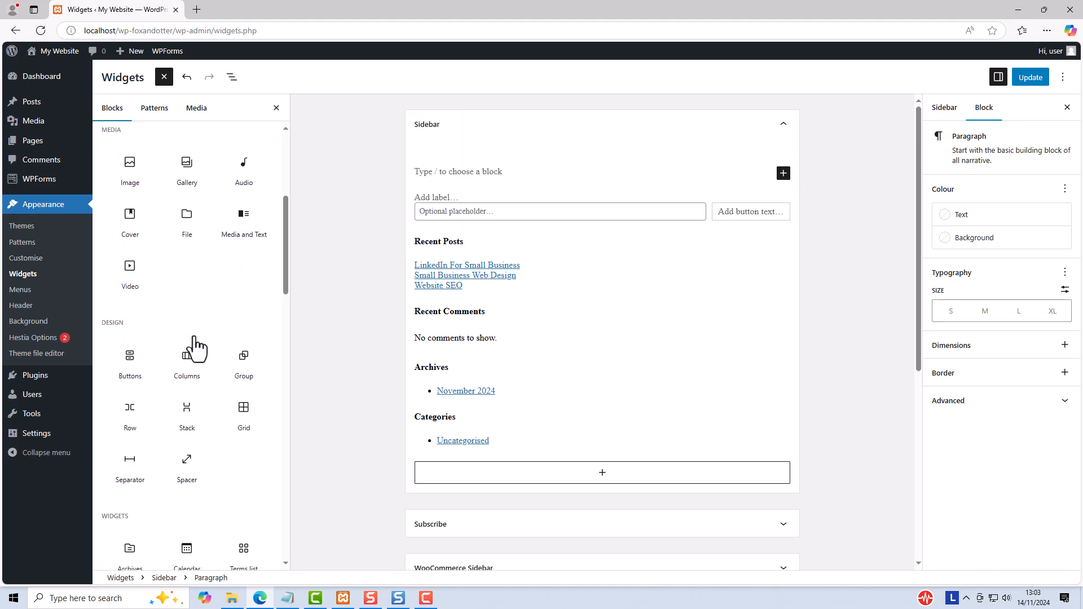
scroll(194, 338, "down", 5)
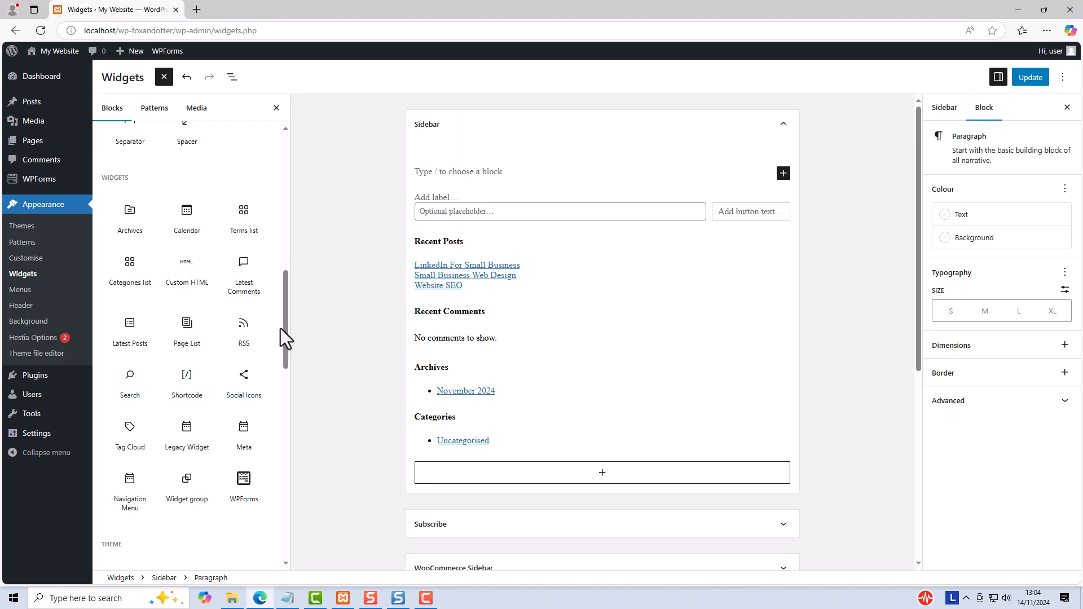
left_click_drag(284, 327, 286, 161)
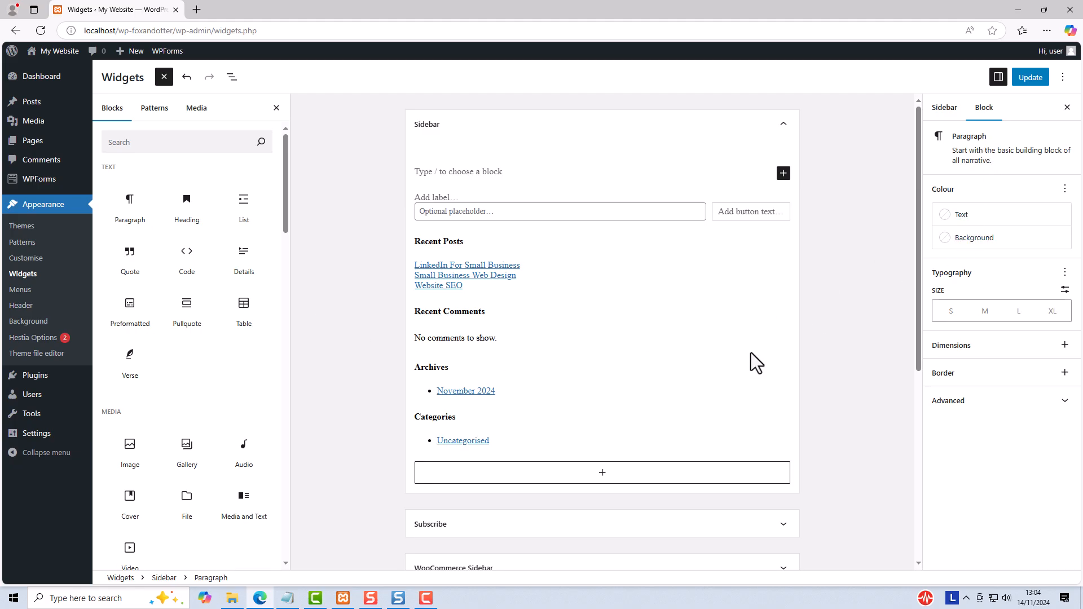
Step: Open the style settings of the sidebar's Search block and check the sidebar on the live "LinkedIn For Small Business" post
left_click(442, 215)
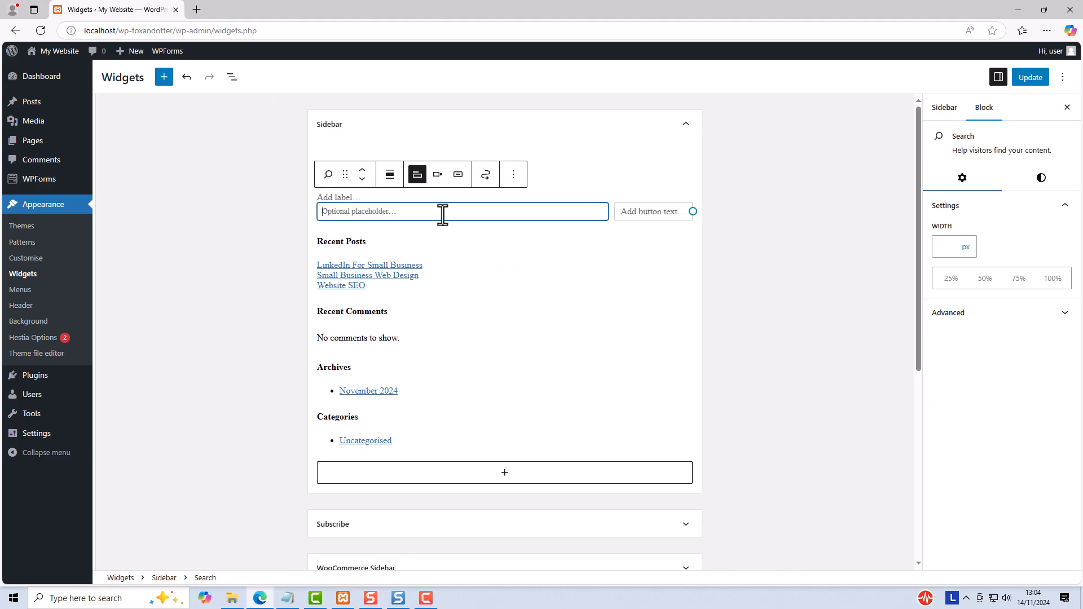
left_click(1041, 179)
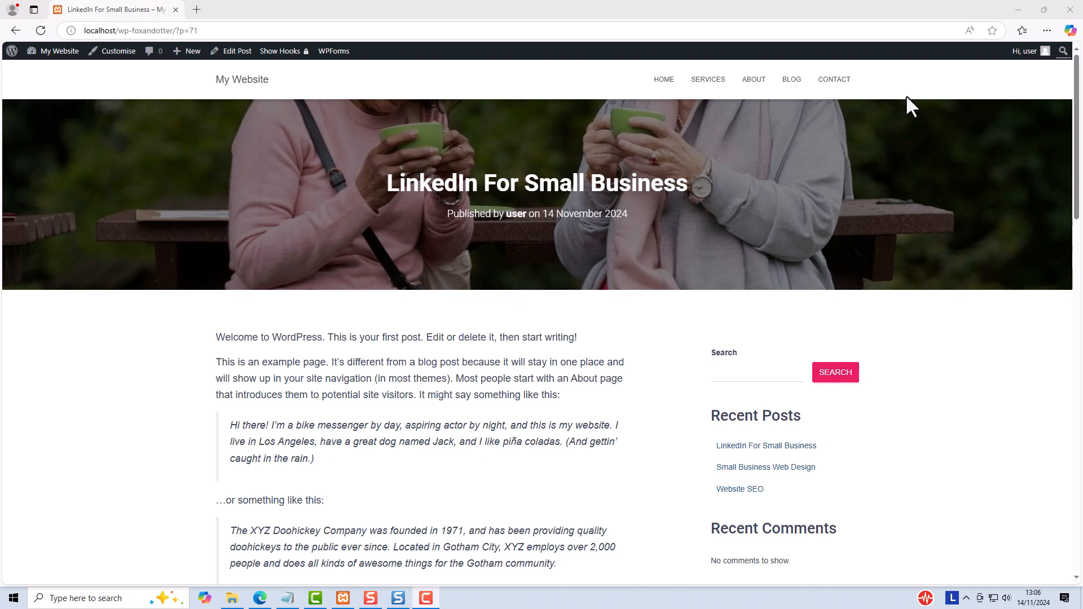
scroll(485, 212, "down", 4)
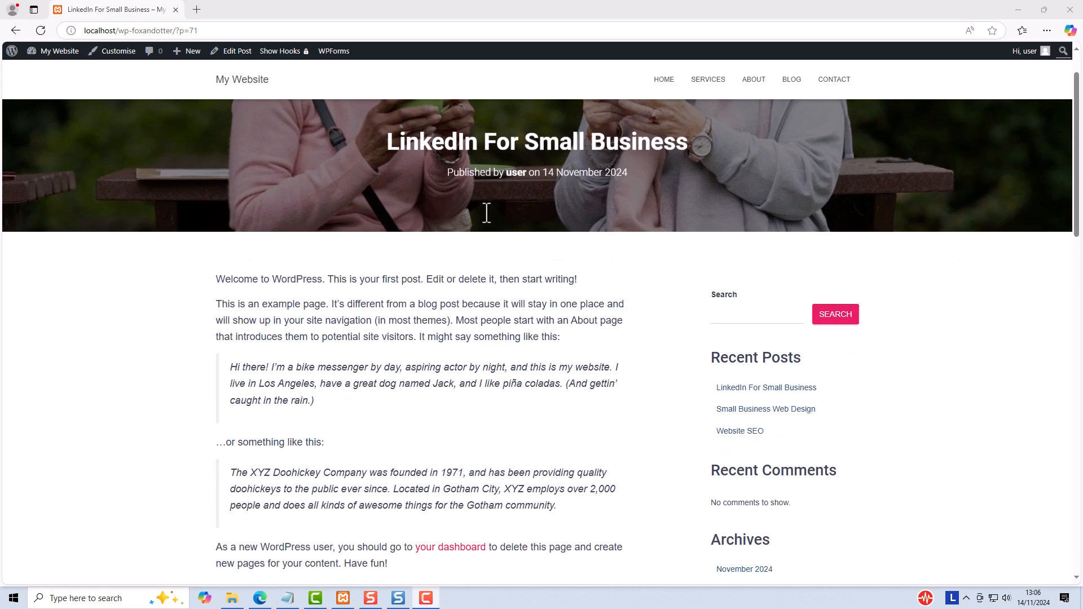
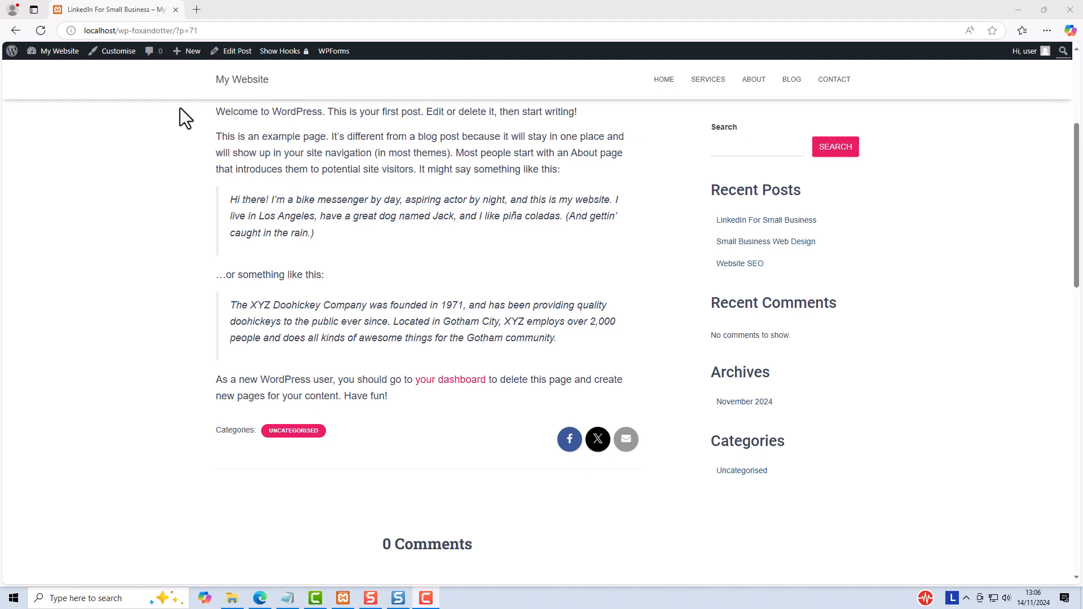
Step: Open the Customiser's general appearance settings for the post, then toggle the sharing icons off and back on
left_click(119, 51)
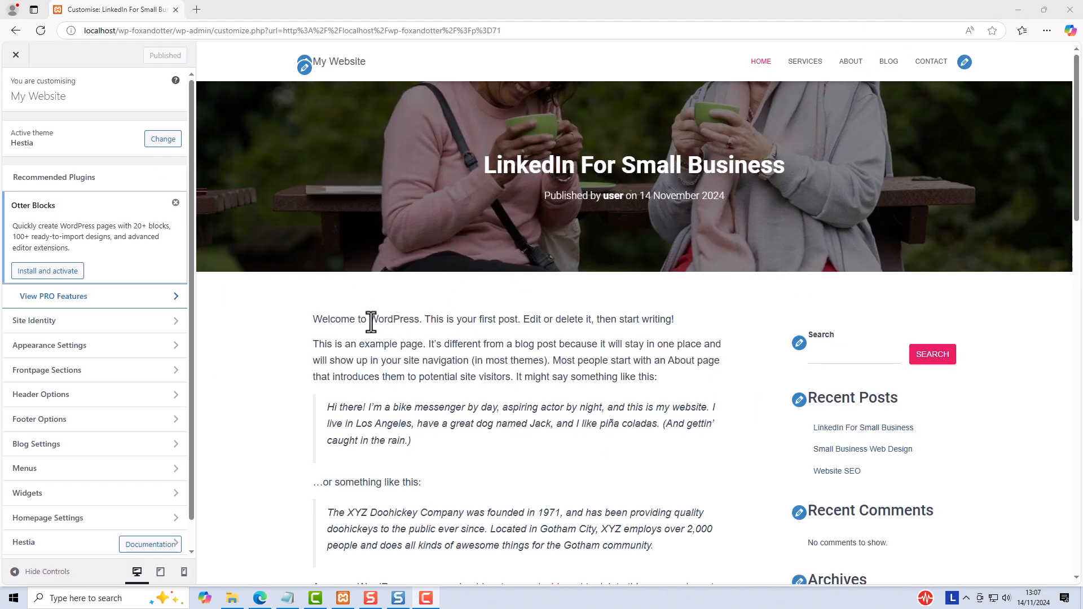
left_click(49, 352)
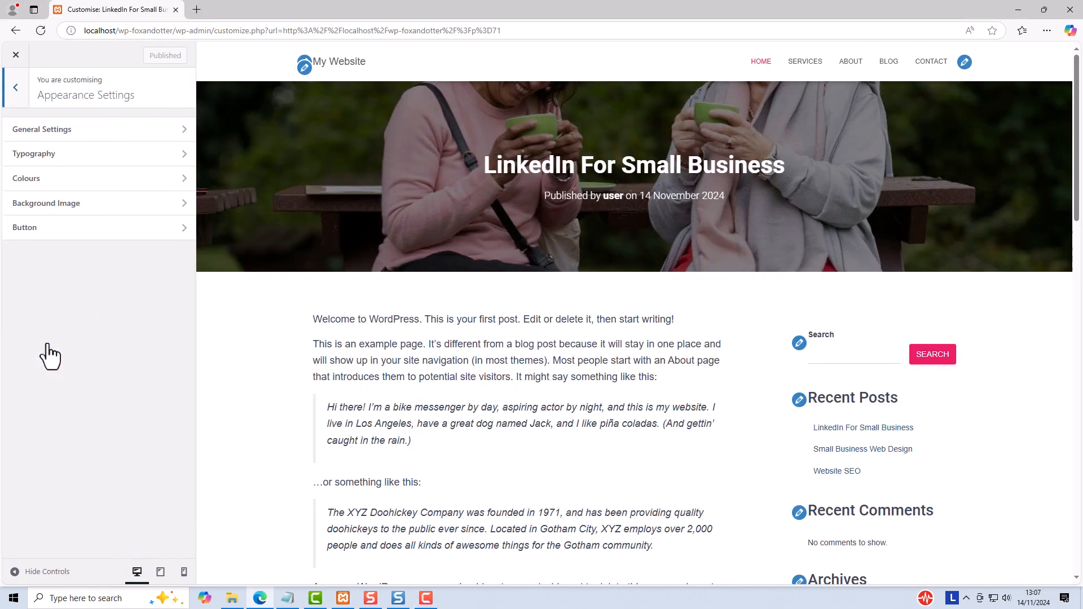
left_click(93, 129)
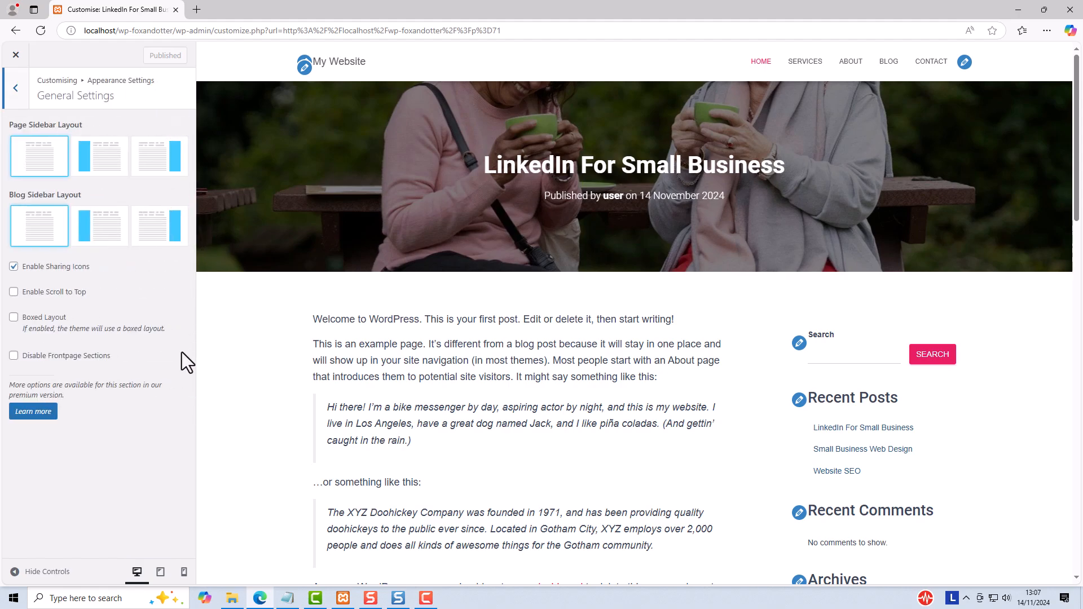
scroll(445, 323, "down", 3)
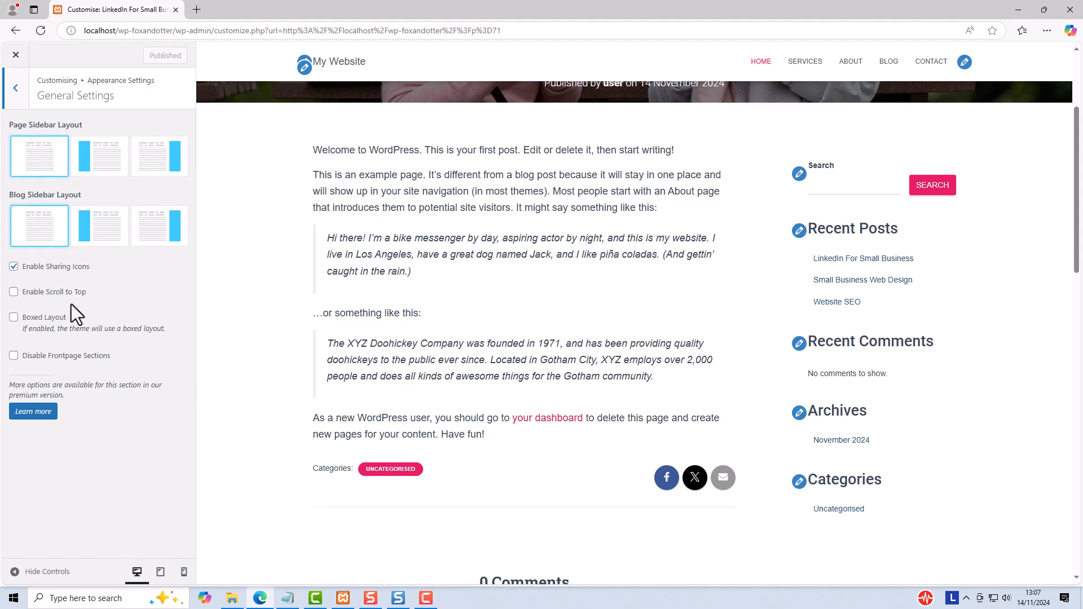
left_click(13, 267)
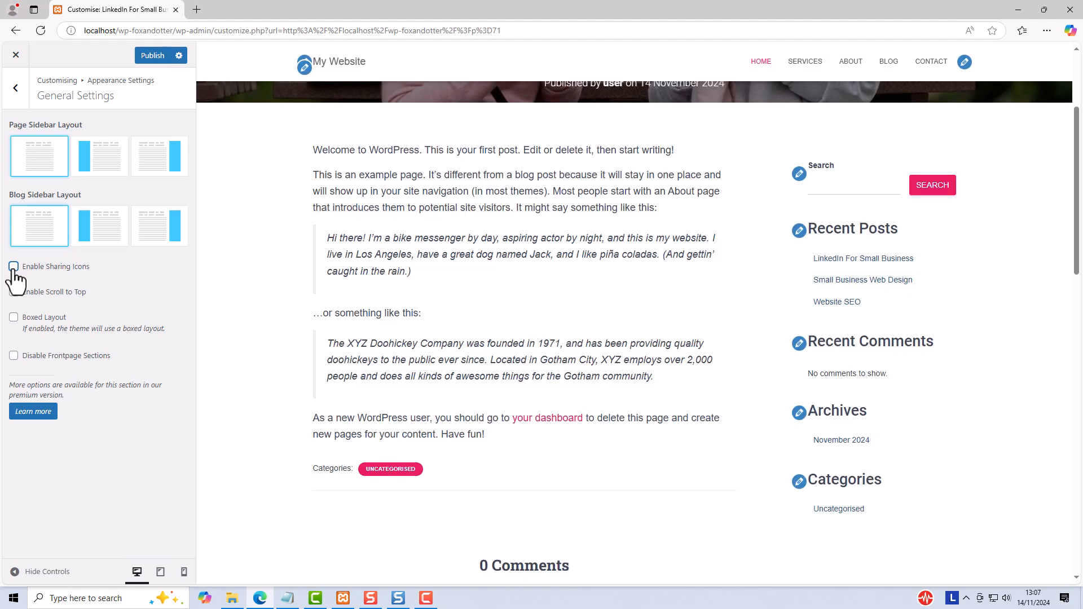
left_click(14, 268)
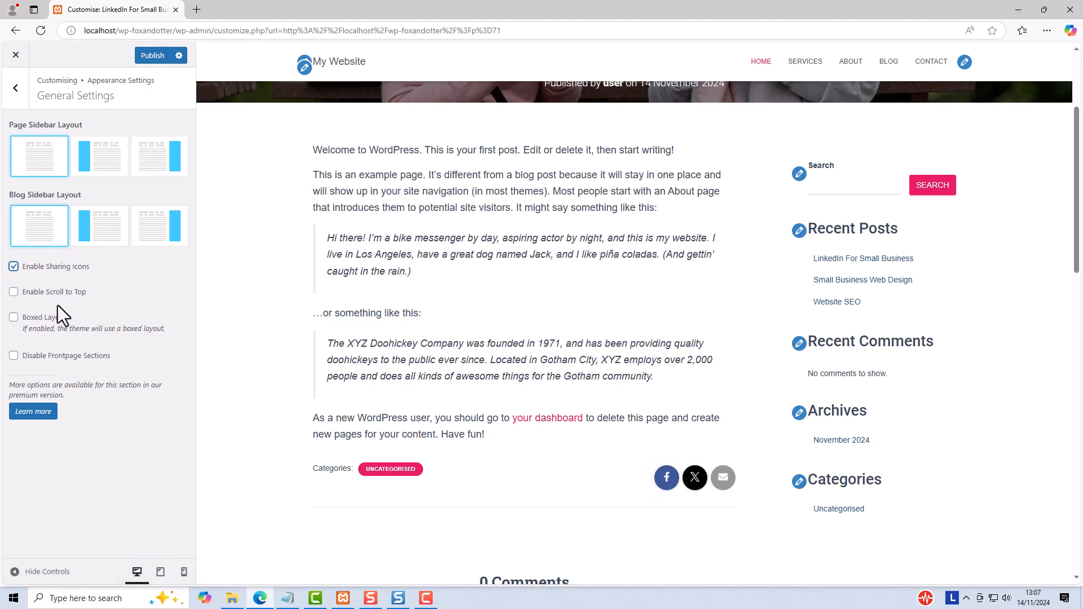
Step: Enable Scroll to Top and test its arrow in the post preview
left_click(13, 292)
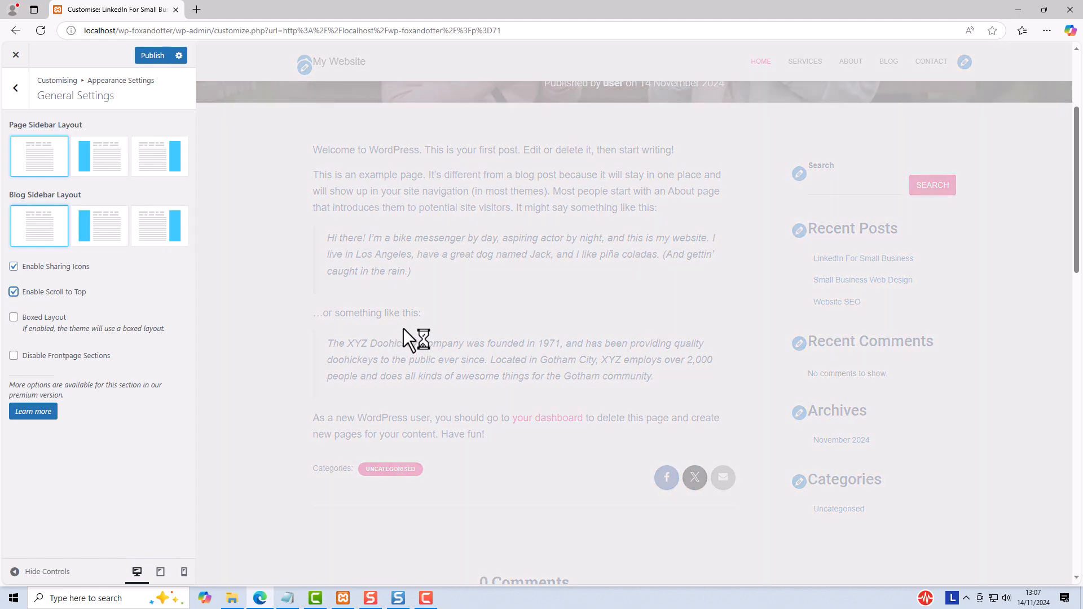
scroll(541, 344, "down", 3)
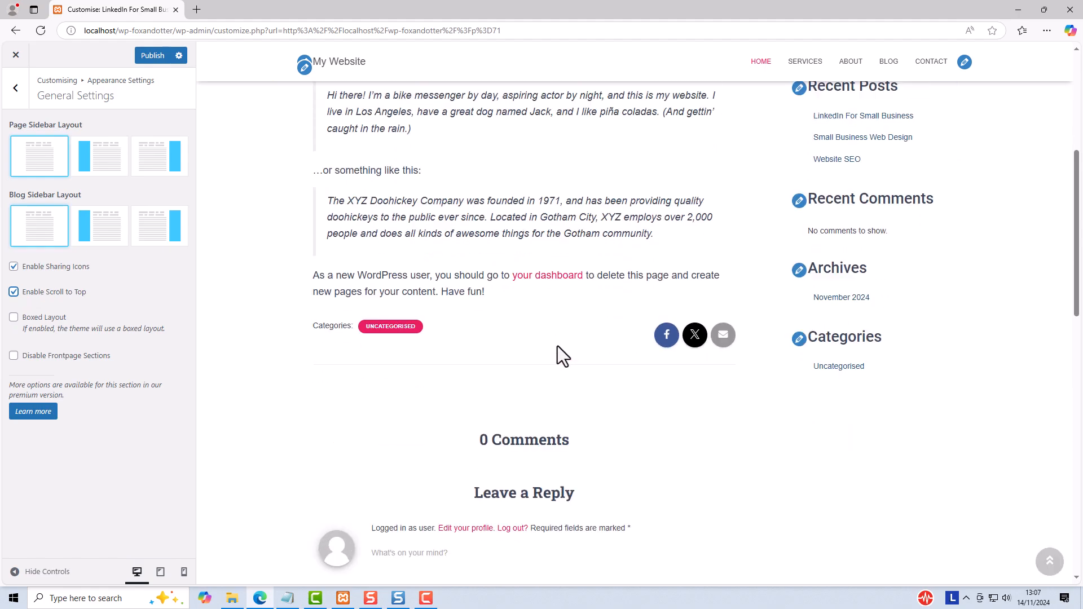
scroll(557, 347, "down", 3)
left_click(1049, 562)
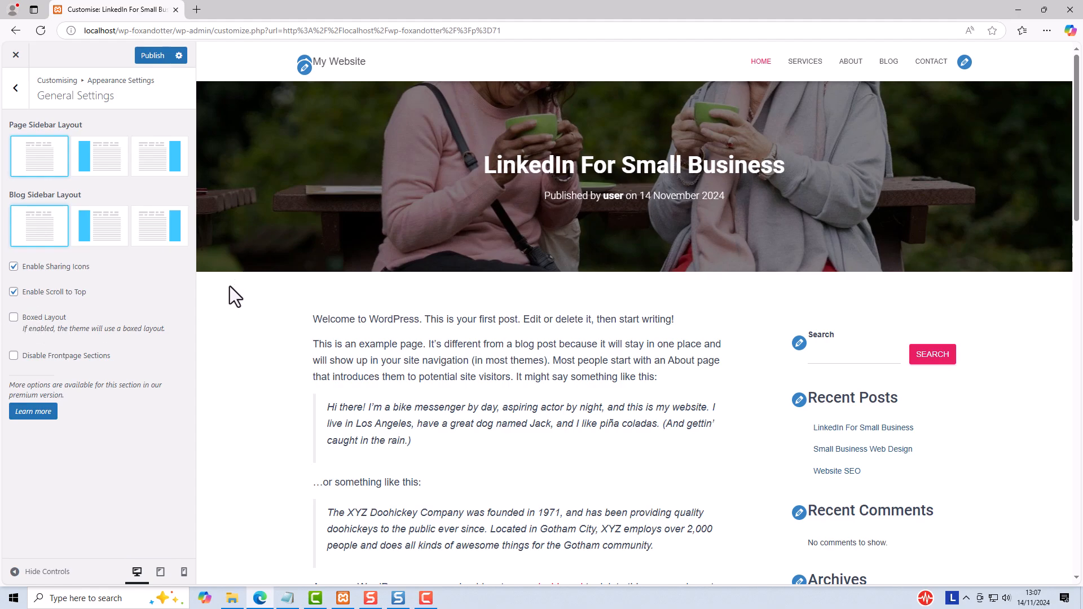
Step: Try the boxed layout on the post preview and turn it back off
left_click(14, 318)
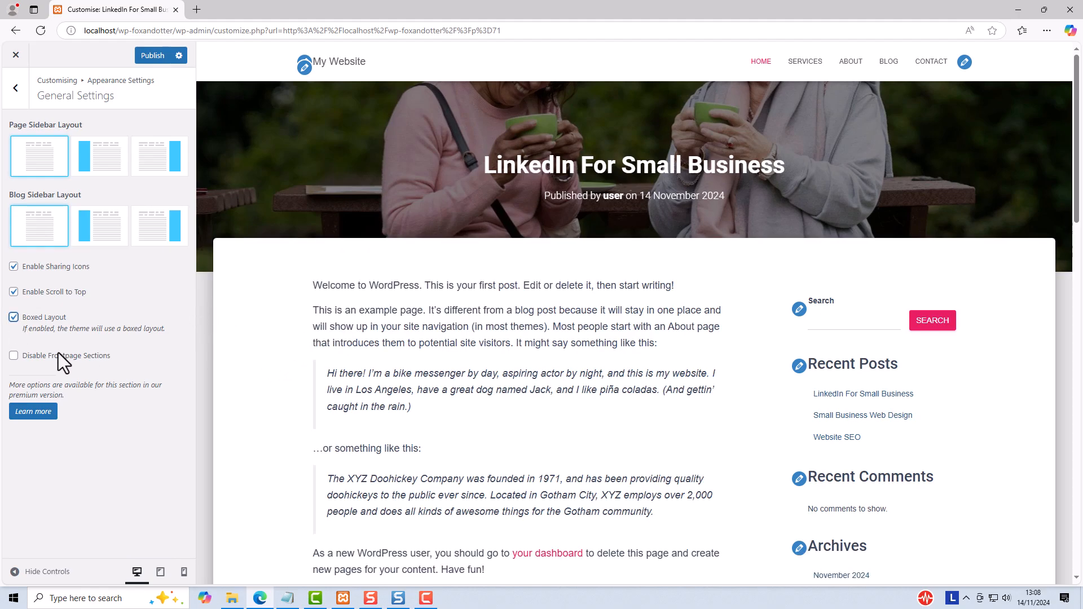
left_click(15, 318)
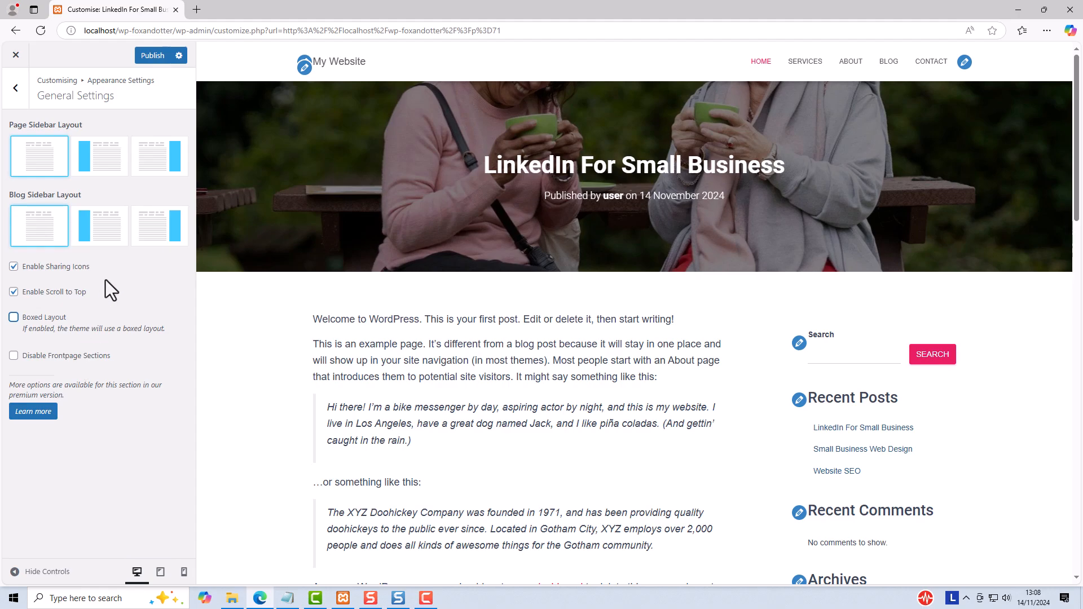
Step: Open the Typography settings, try Georgia, serif as the headings font family and restore it to Default
left_click(17, 88)
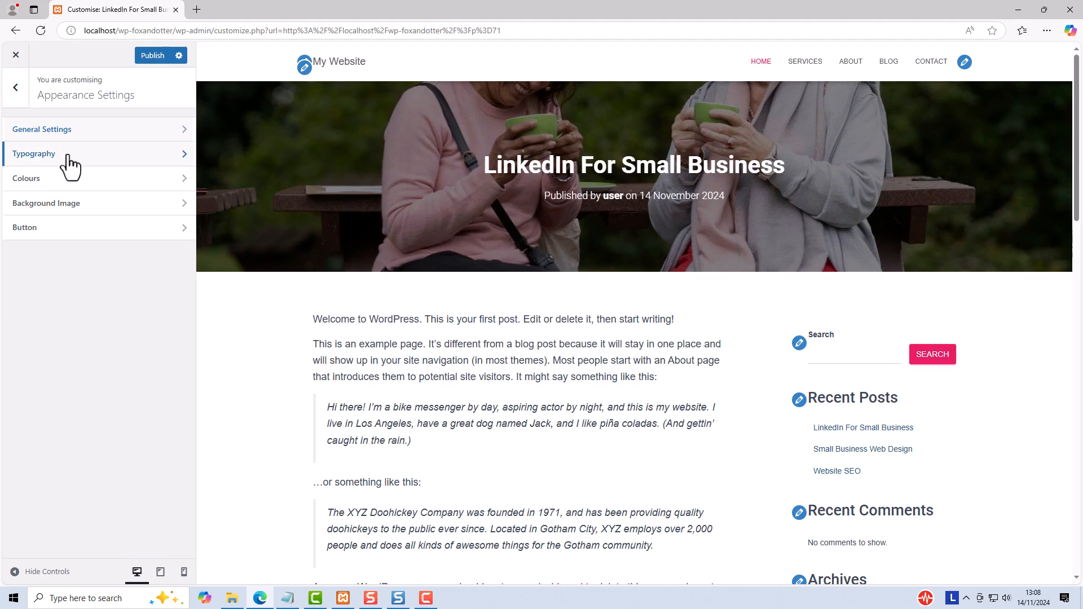
left_click(67, 157)
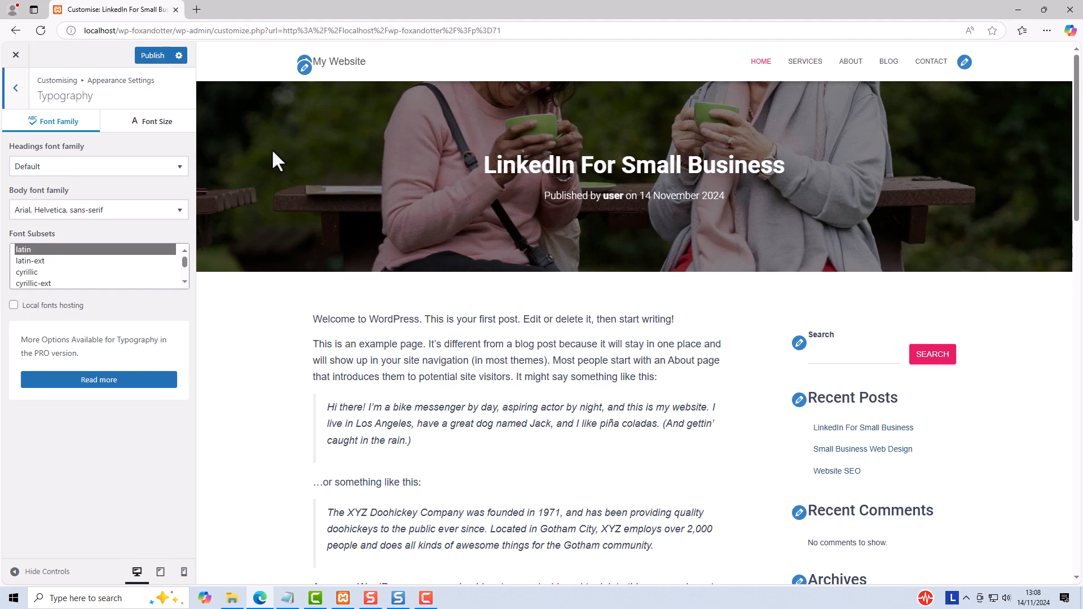
left_click(96, 169)
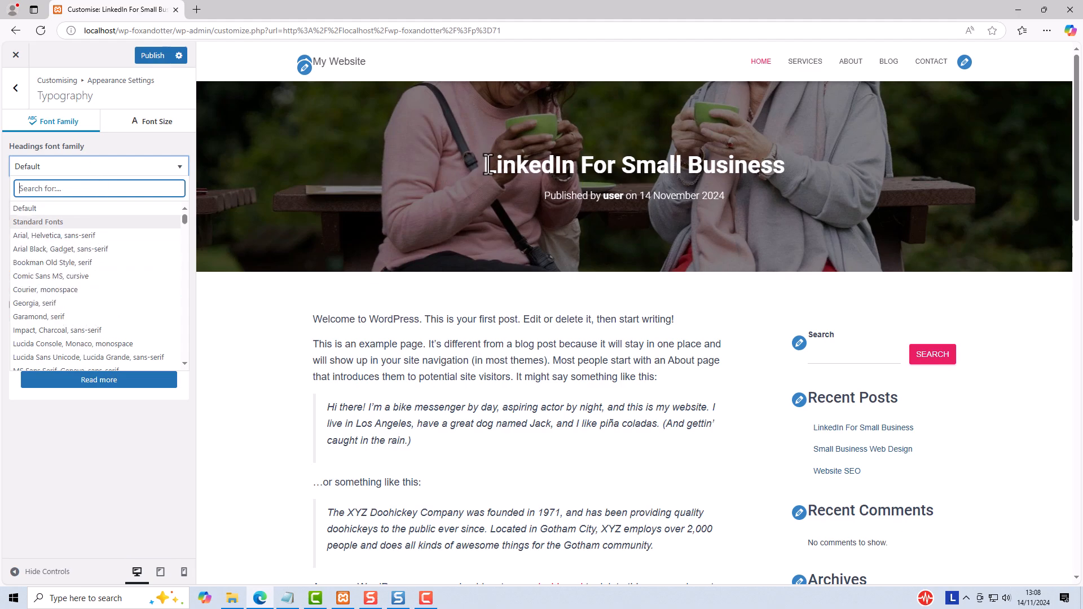
left_click_drag(488, 165, 533, 160)
left_click(531, 159)
left_click(50, 303)
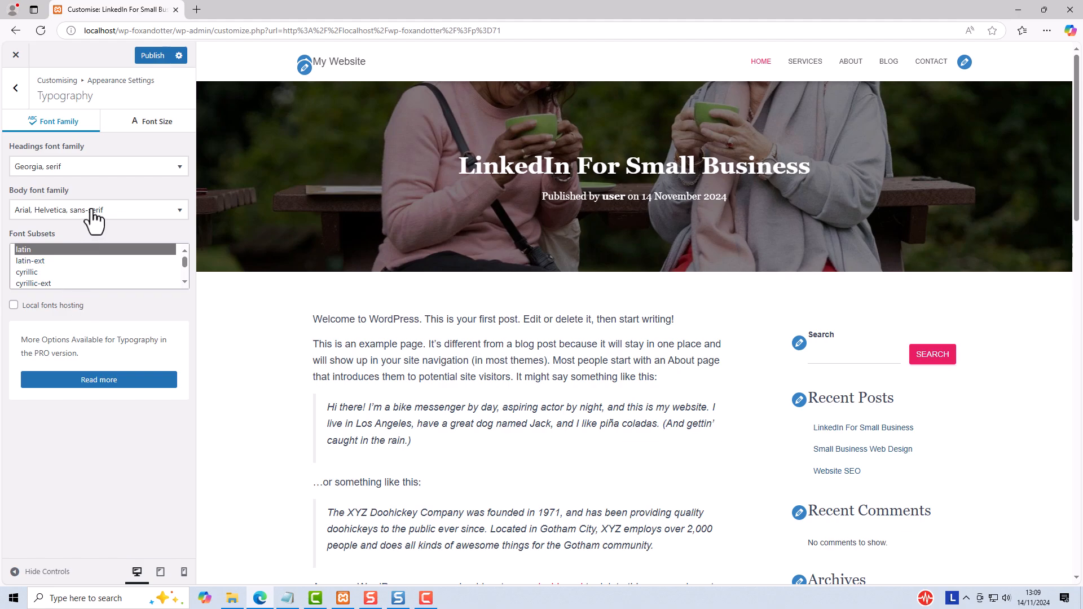
left_click(97, 168)
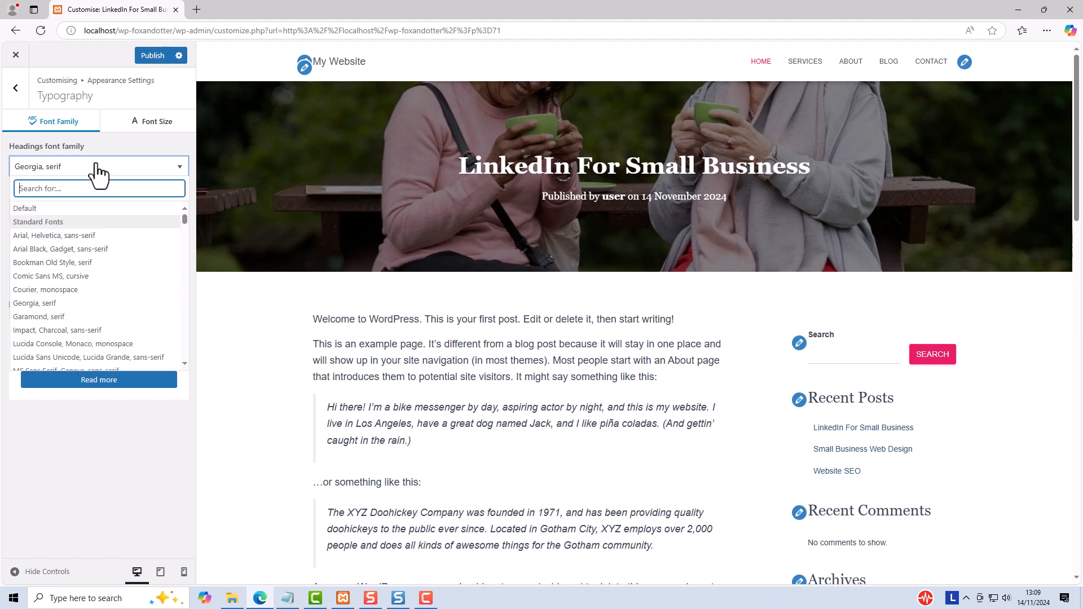
left_click(80, 210)
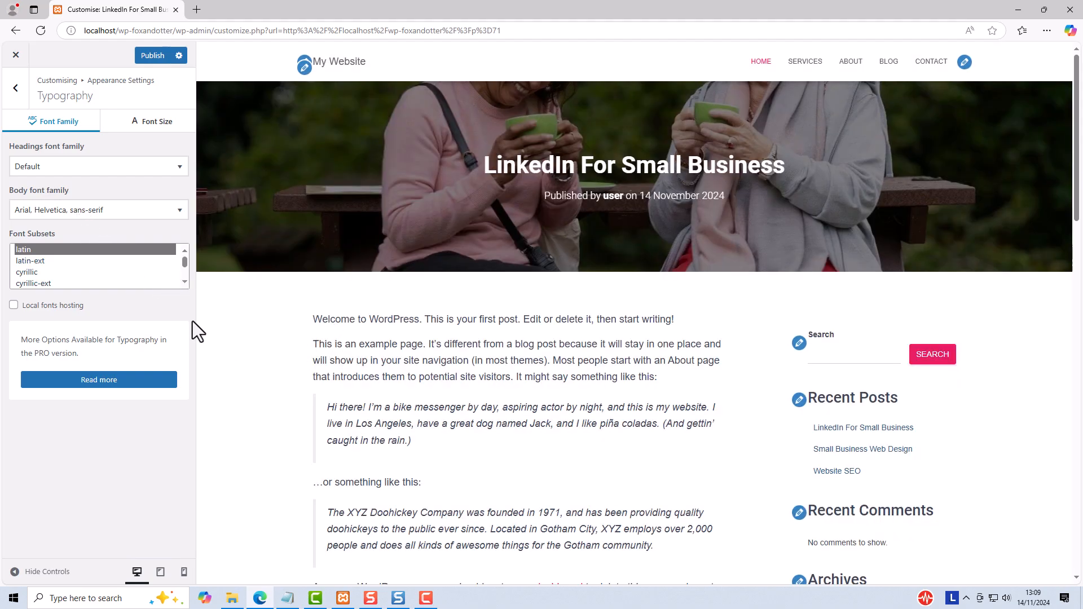
Step: Try Bookman Old Style, serif as the body font family, then set it to Default
left_click(104, 213)
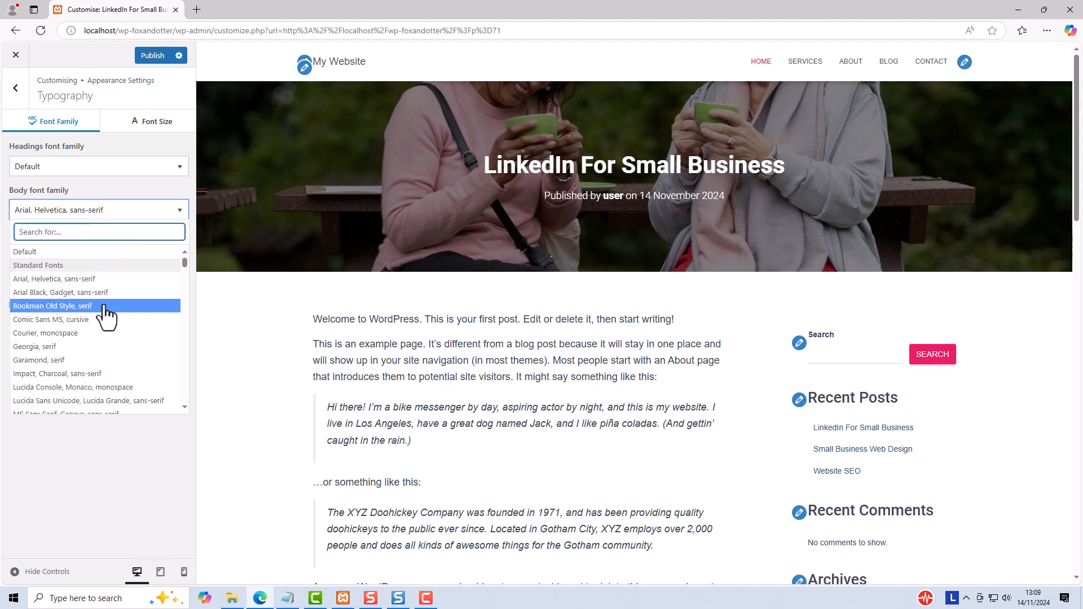
left_click(73, 305)
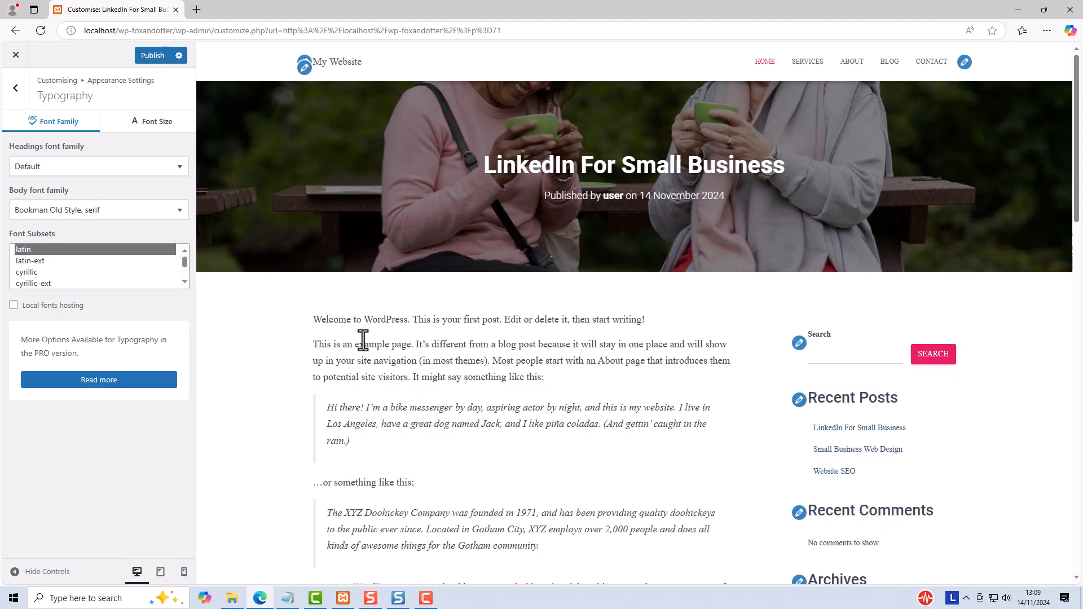
left_click(75, 211)
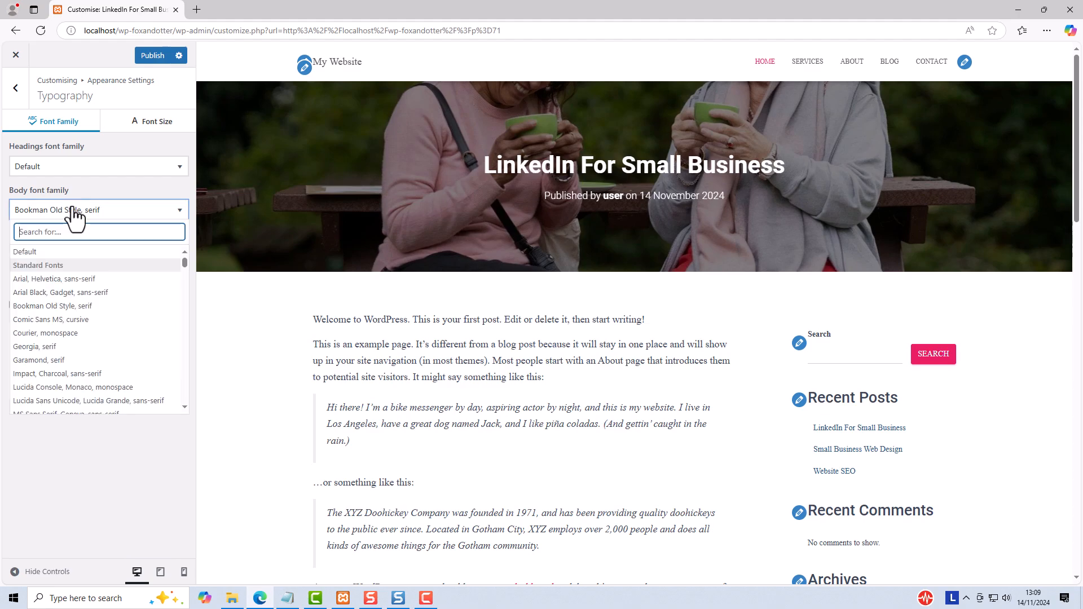
left_click(49, 252)
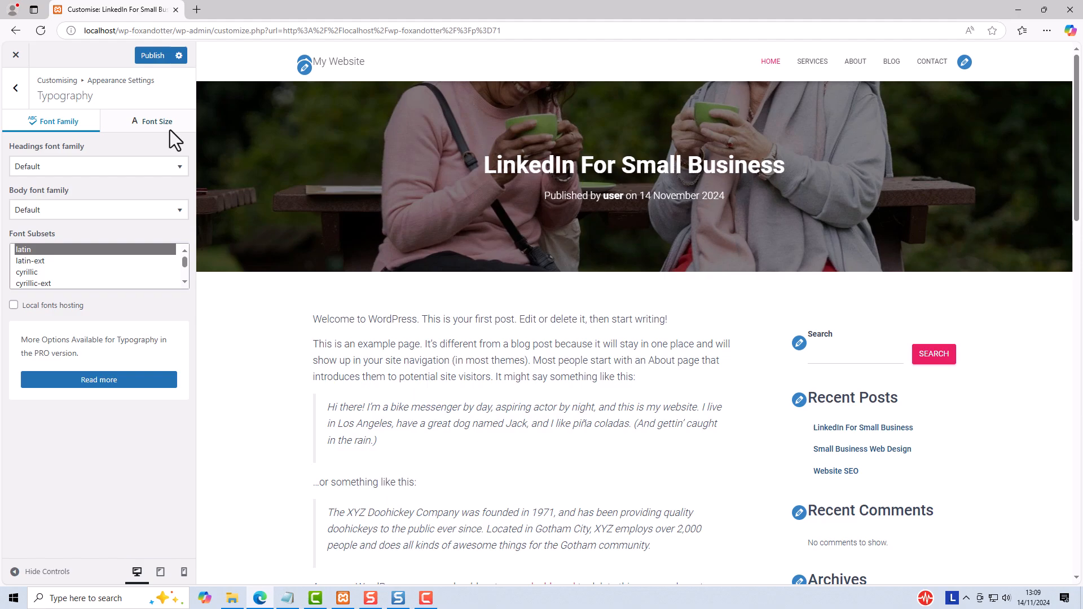
Step: Try a title font size of +21 for posts and pages, then reset it
left_click(171, 123)
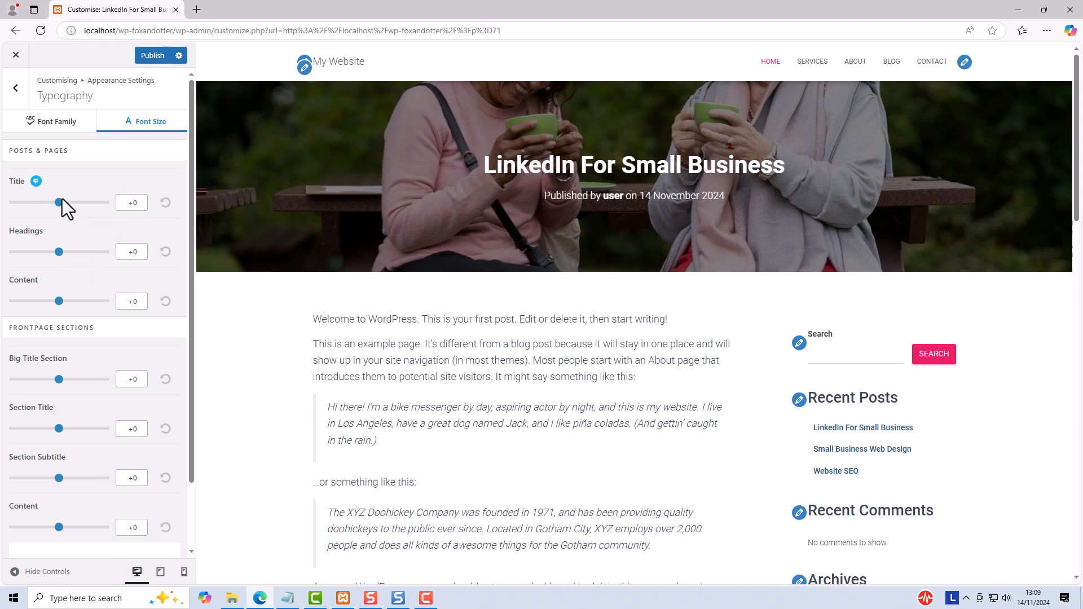
left_click_drag(483, 165, 563, 164)
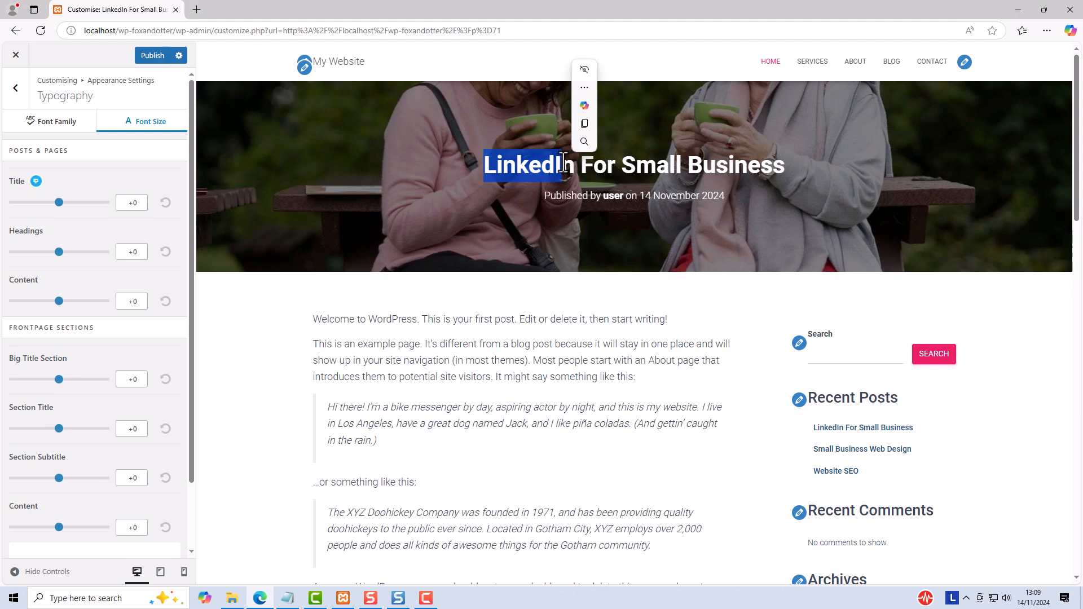
left_click(563, 164)
left_click_drag(58, 203, 98, 203)
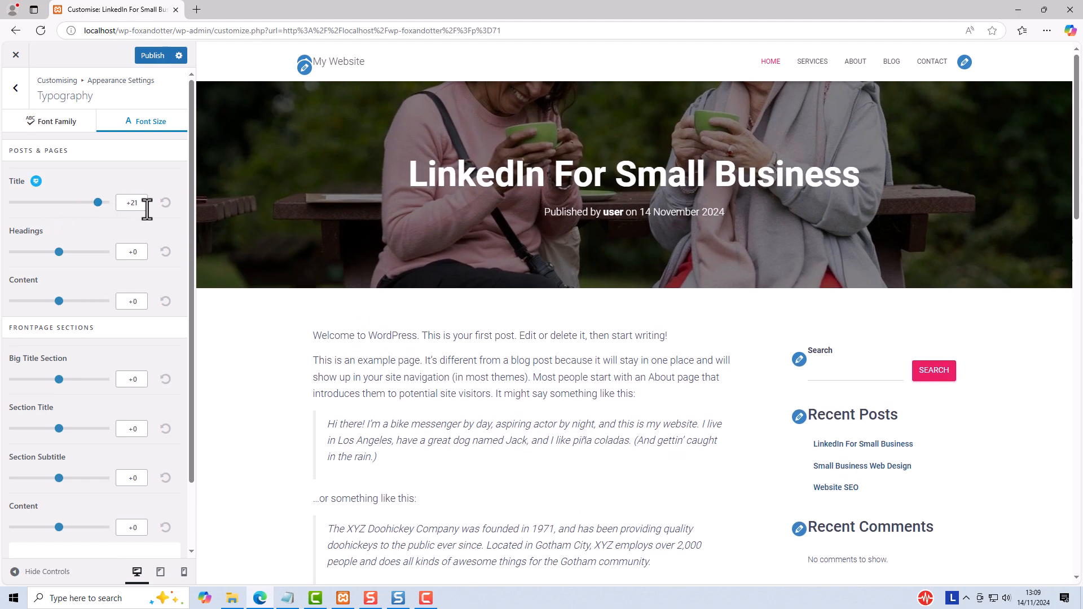
left_click(165, 203)
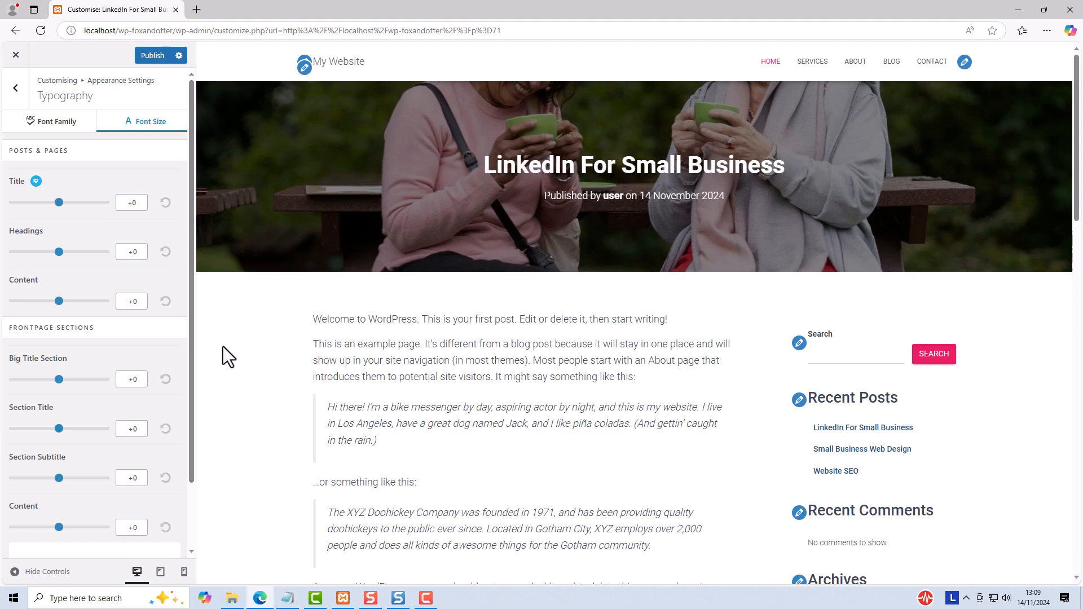
Step: Try a slightly smaller content font size for posts and pages, reset it, and review the frontpage section size options
mouse_move(61, 303)
left_mouse_down()
mouse_move(107, 307)
mouse_move(56, 302)
left_mouse_up()
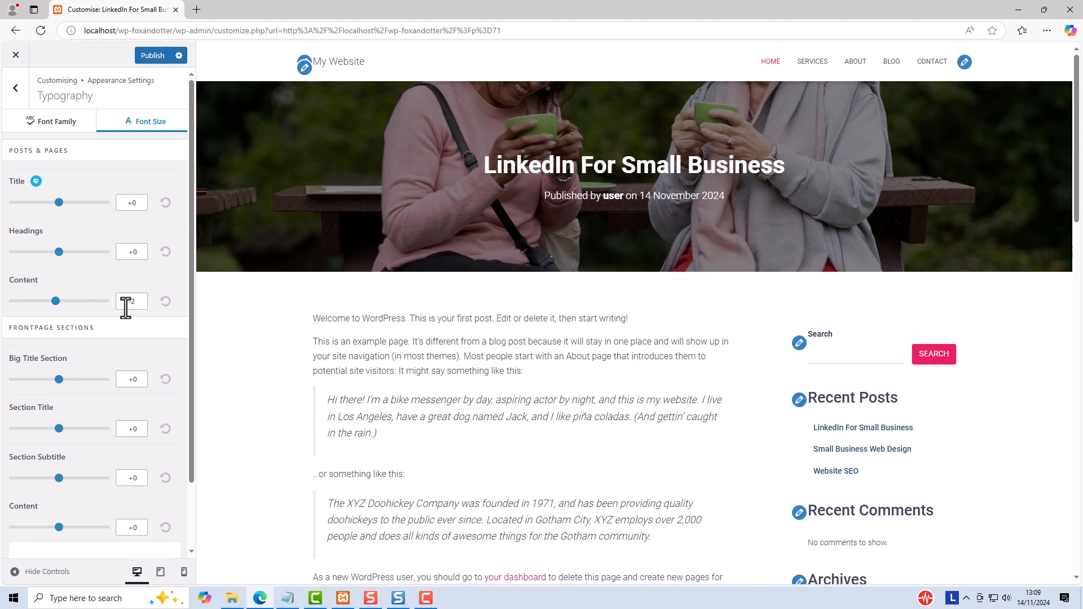
left_click(164, 302)
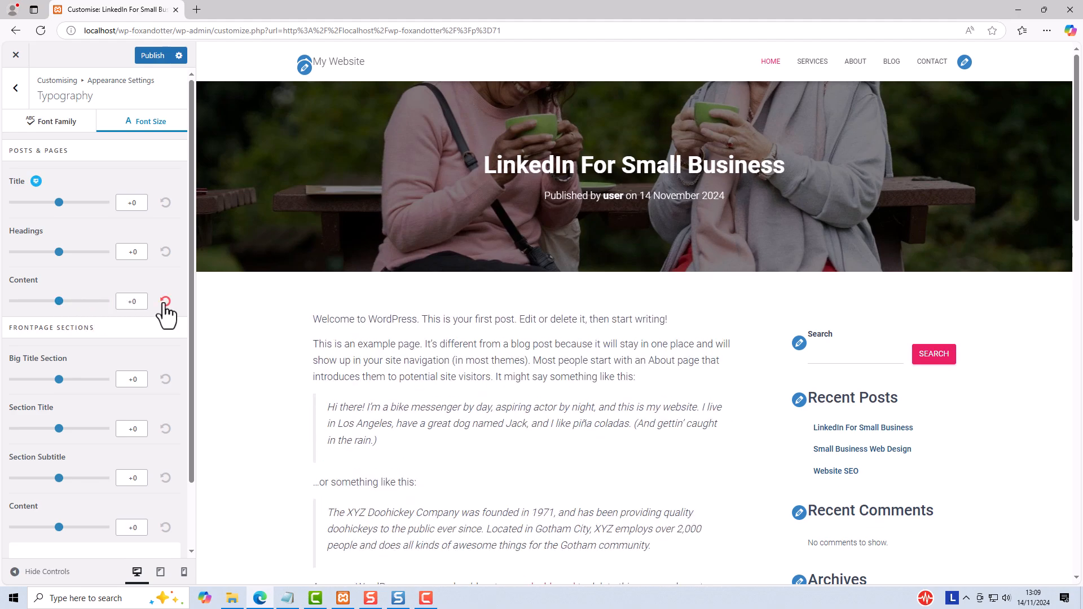
scroll(165, 313, "down", 2)
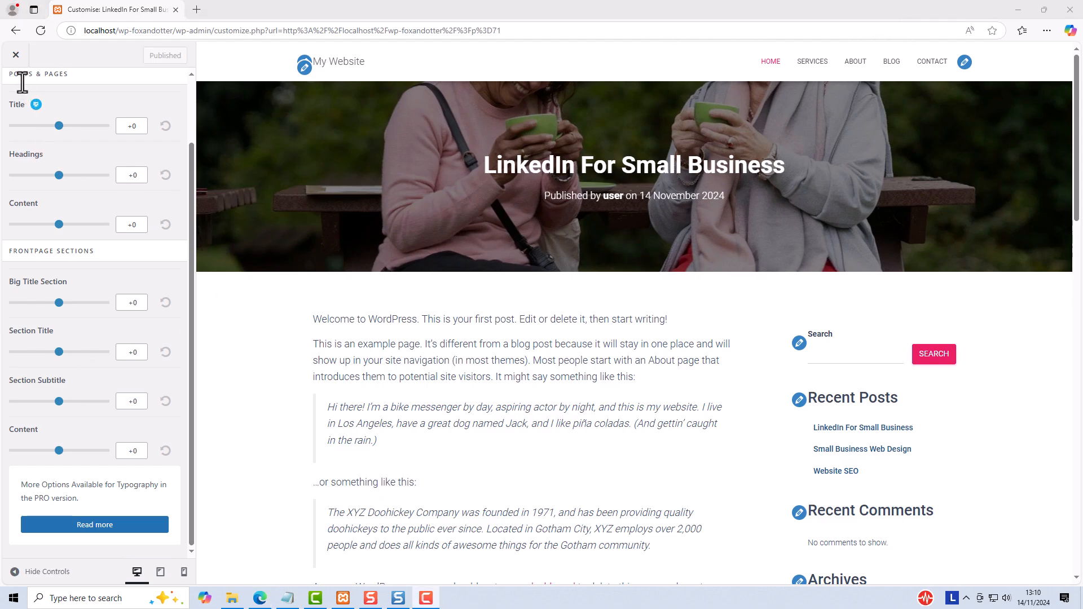
scroll(87, 208, "up", 3)
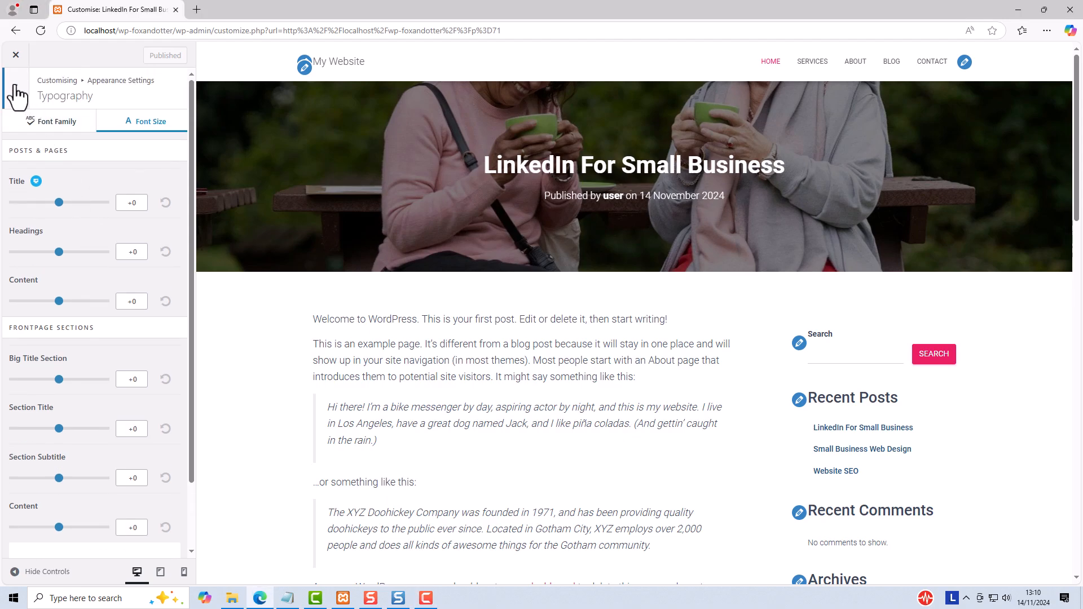
Step: Open the Button appearance settings, preview the home page and set the button border radius to 17
left_click(17, 88)
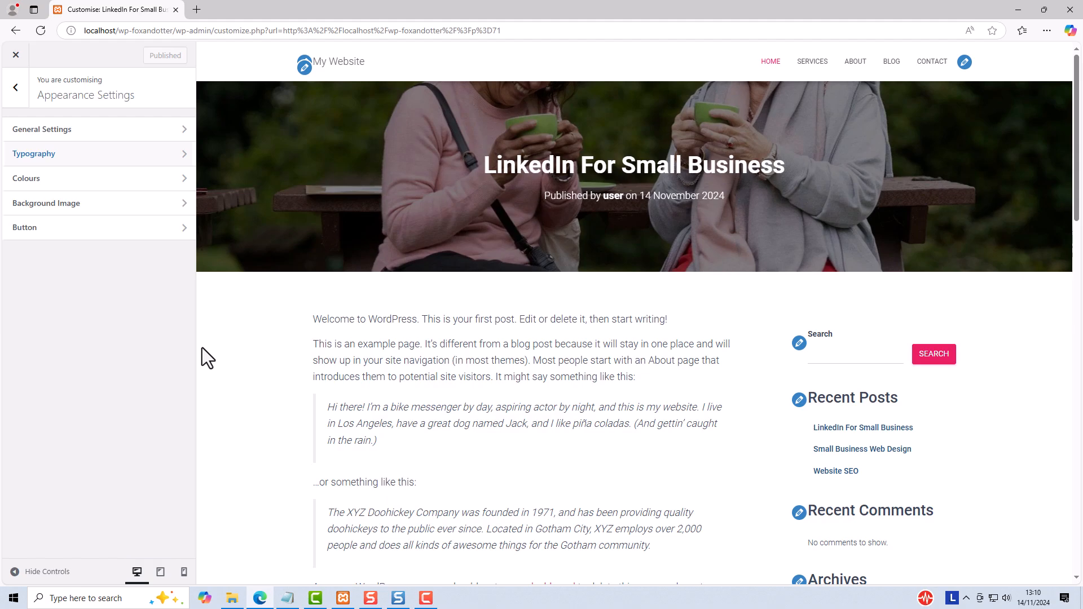
left_click(105, 228)
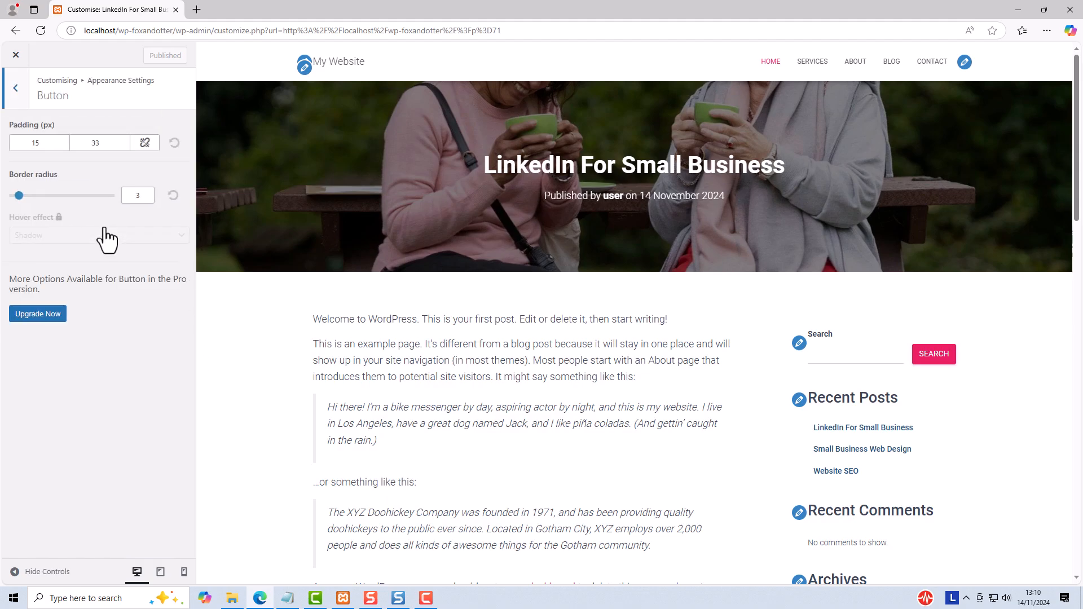
left_click(354, 63)
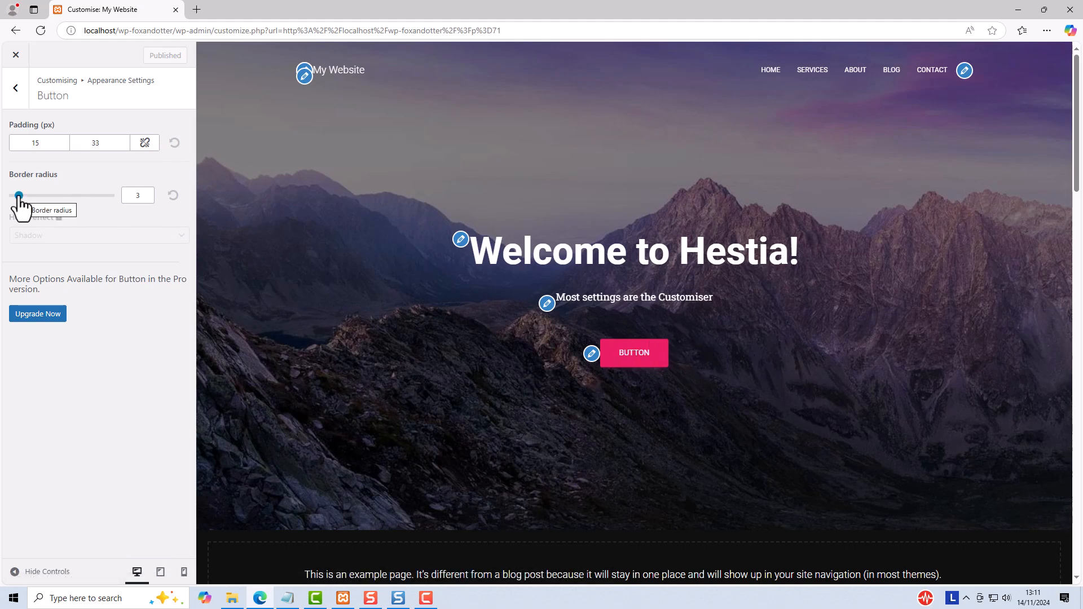
left_click_drag(19, 196, 47, 205)
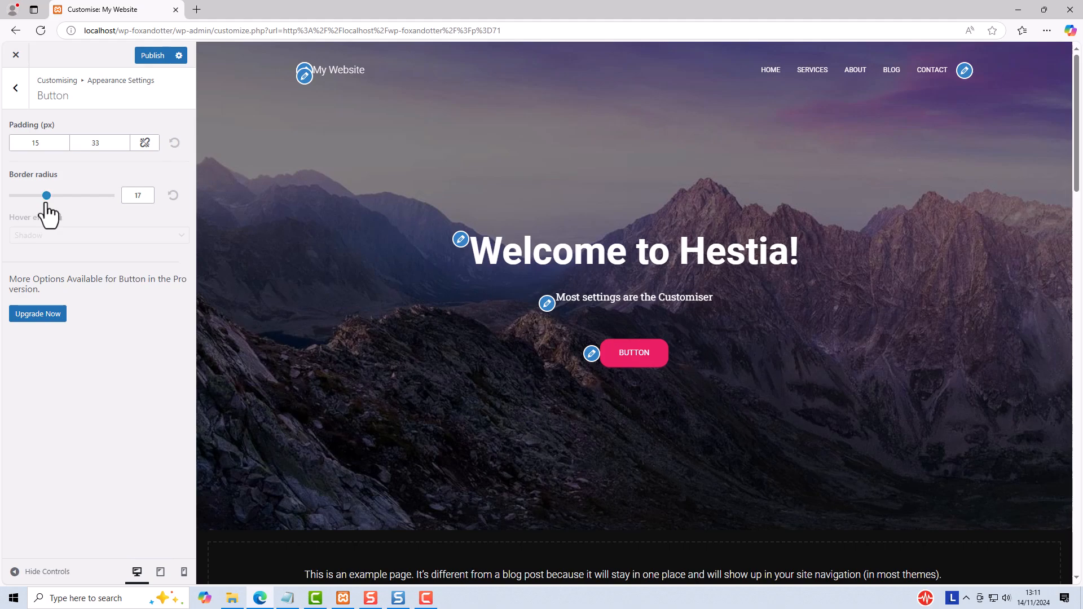
Step: Increase the horizontal padding of the site's buttons
left_click(94, 143)
double_click(94, 143)
type("66")
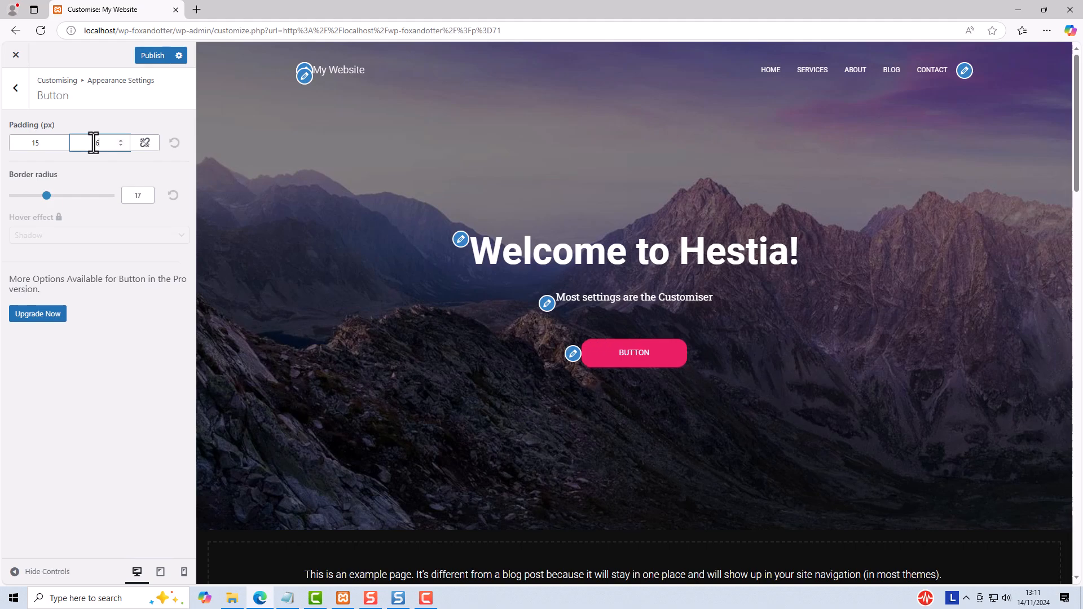
Step: Set the buttons' horizontal padding to 33 px and check the button styling down the home page preview
key("BackSpace")
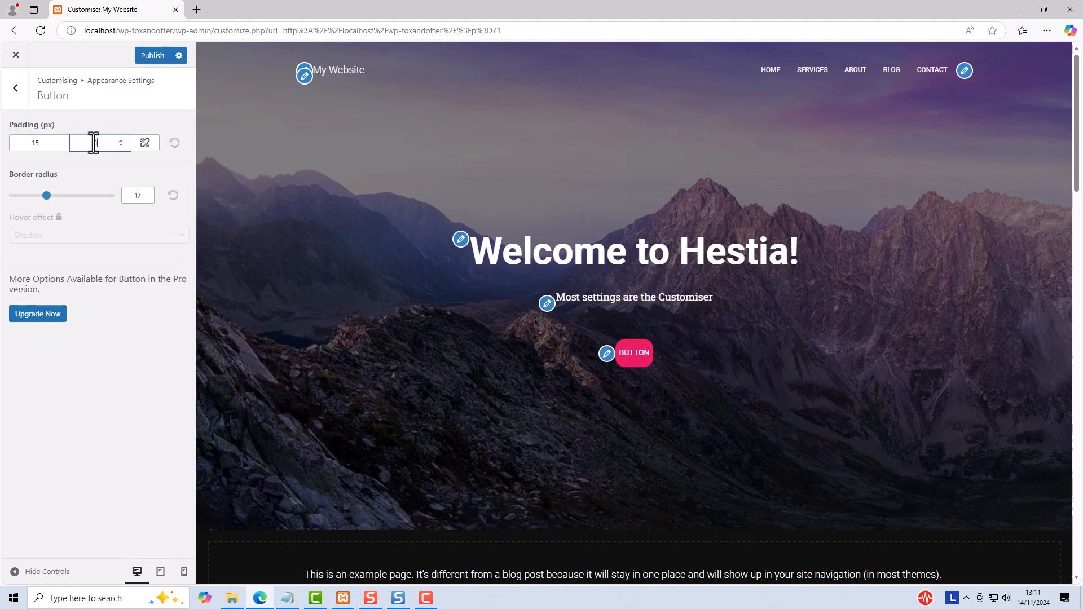
type("33")
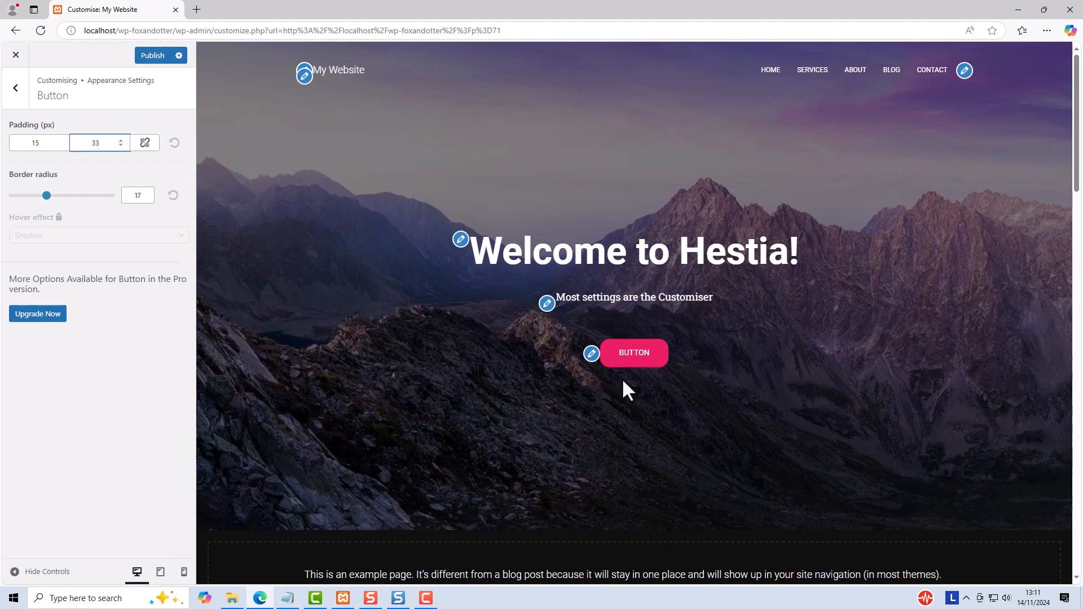
scroll(633, 383, "down", 3)
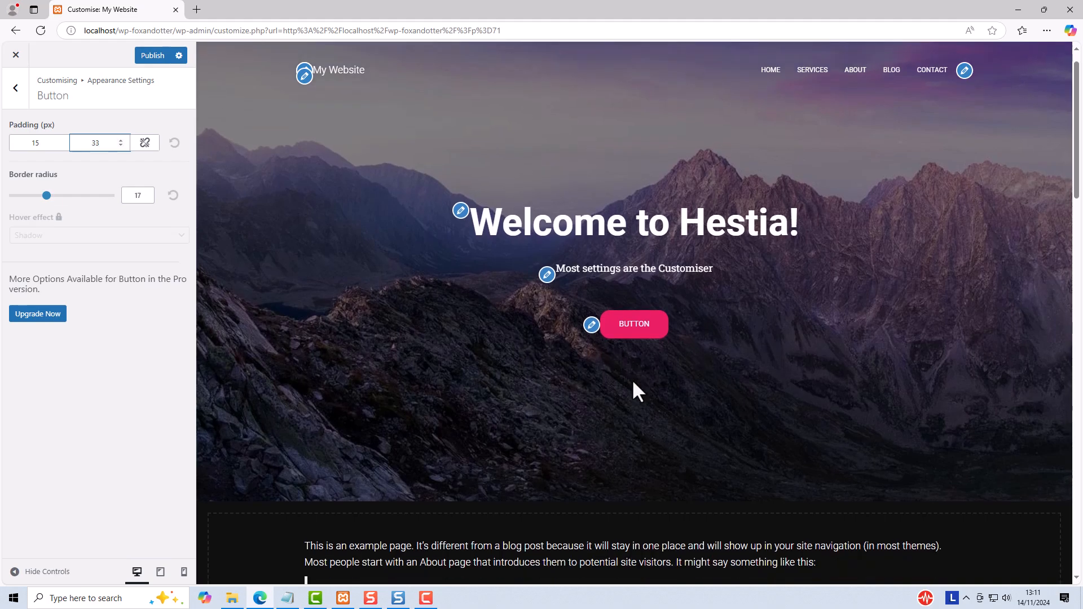
scroll(633, 389, "down", 5)
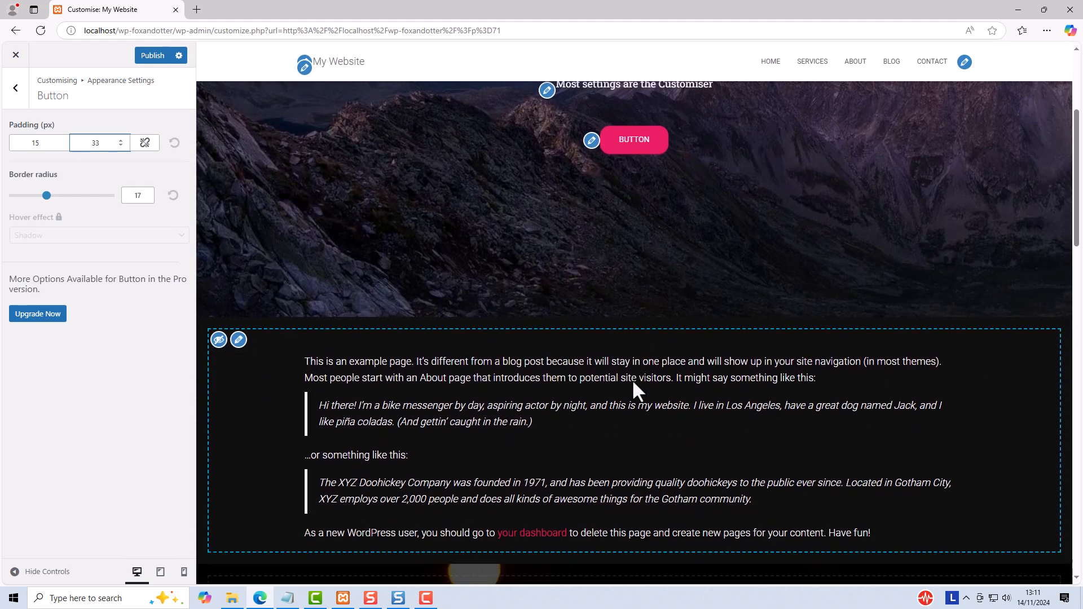
scroll(633, 389, "up", 7)
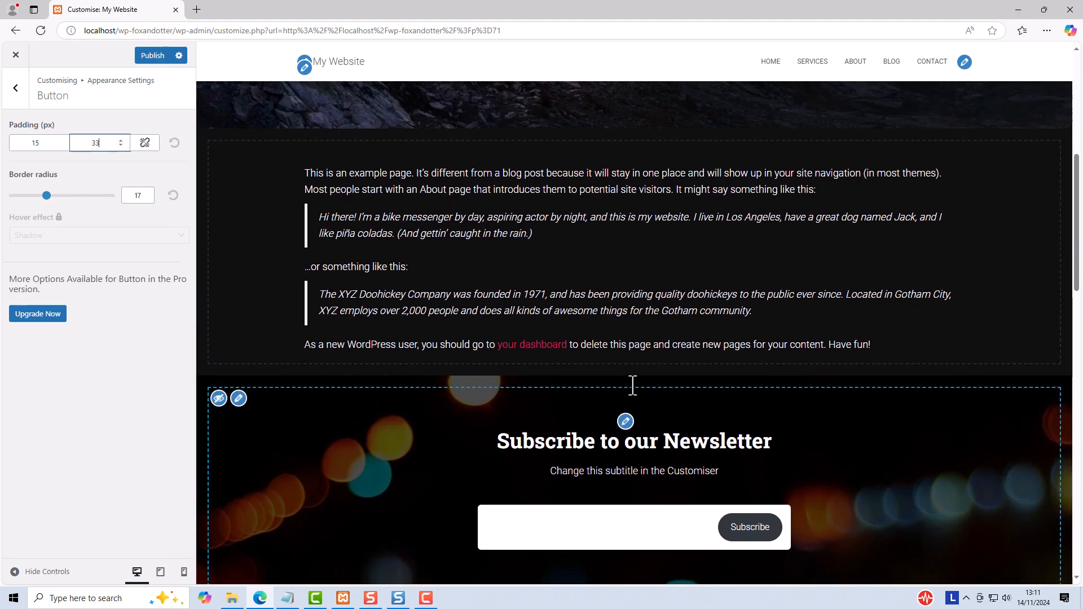
scroll(632, 382, "up", 2)
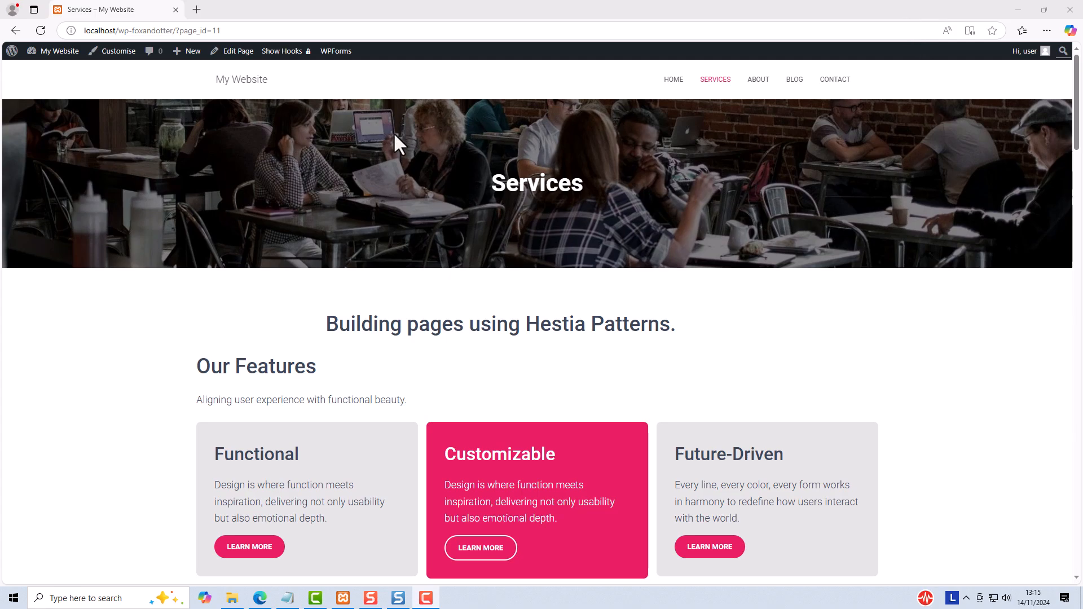
Step: Change the site's accent colour to blue #1b88d1 in the Customiser's appearance settings, publish it and check the live Services page
left_click(113, 52)
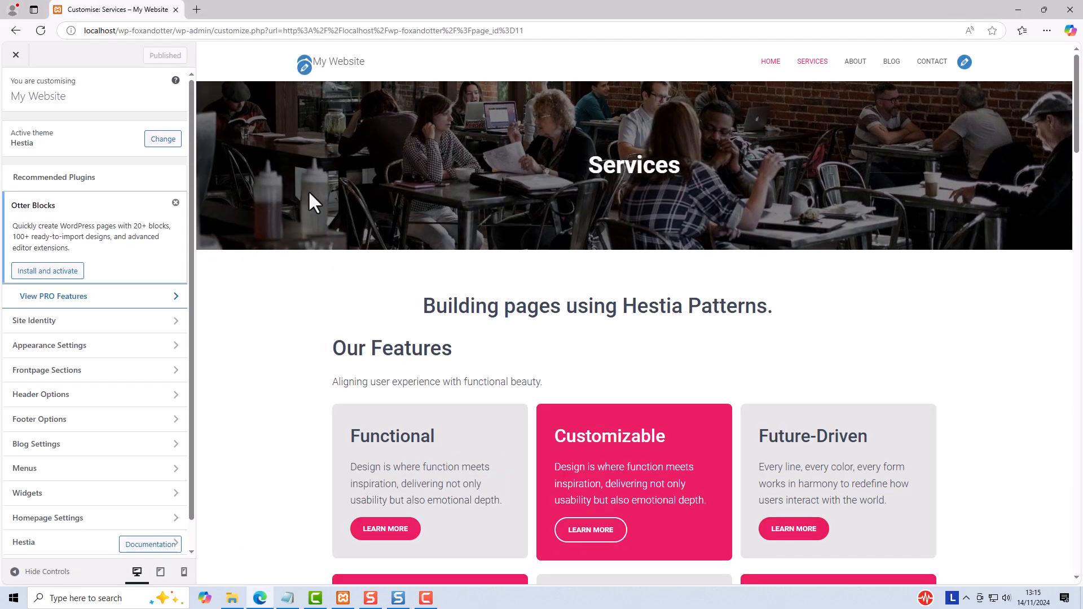
left_click(94, 354)
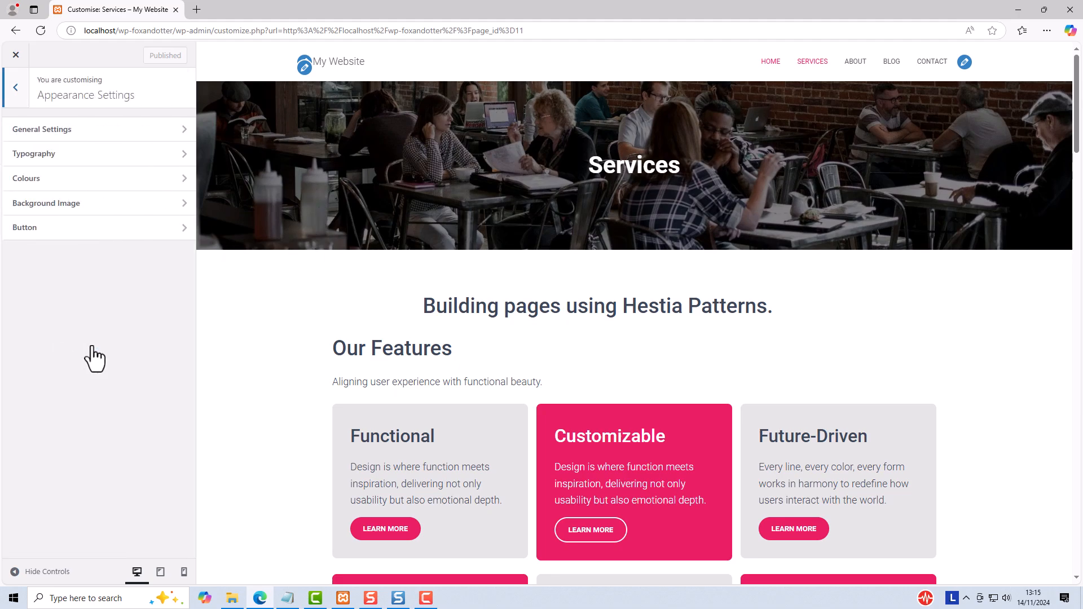
left_click(34, 178)
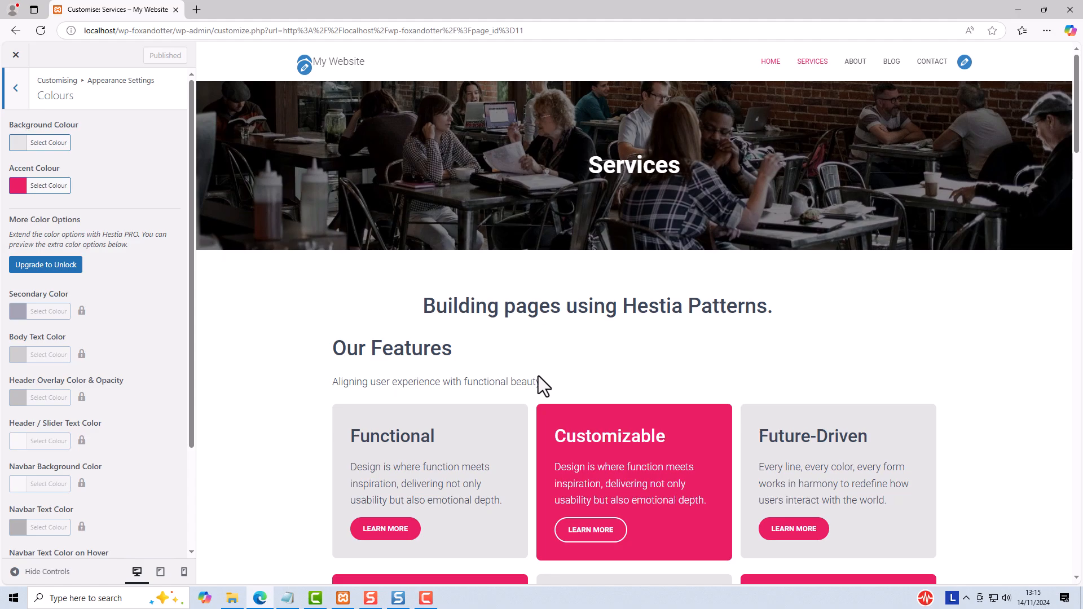
left_click(16, 186)
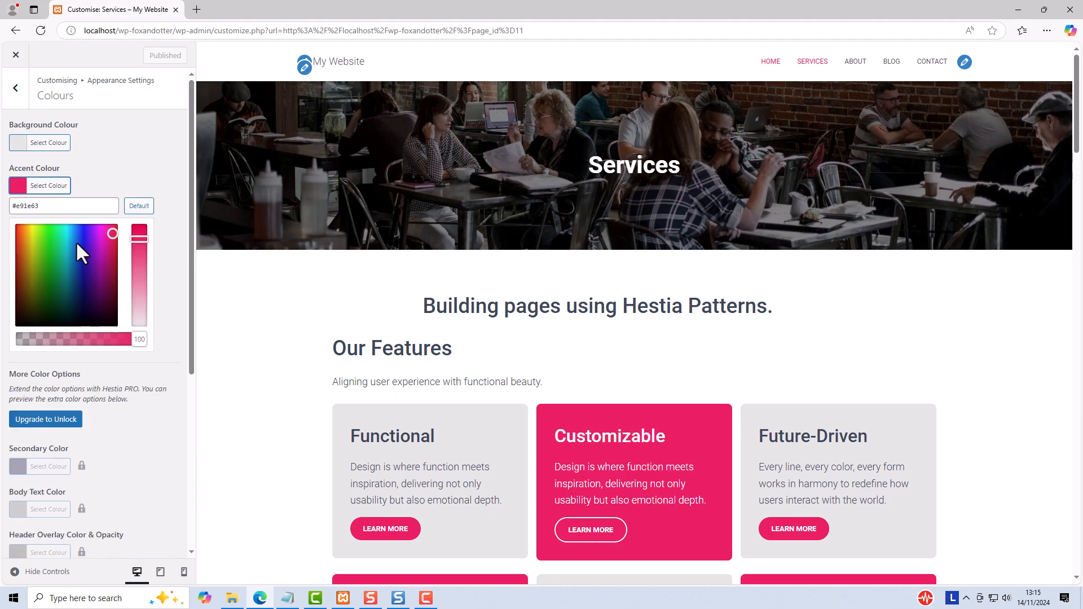
left_click_drag(76, 239, 73, 242)
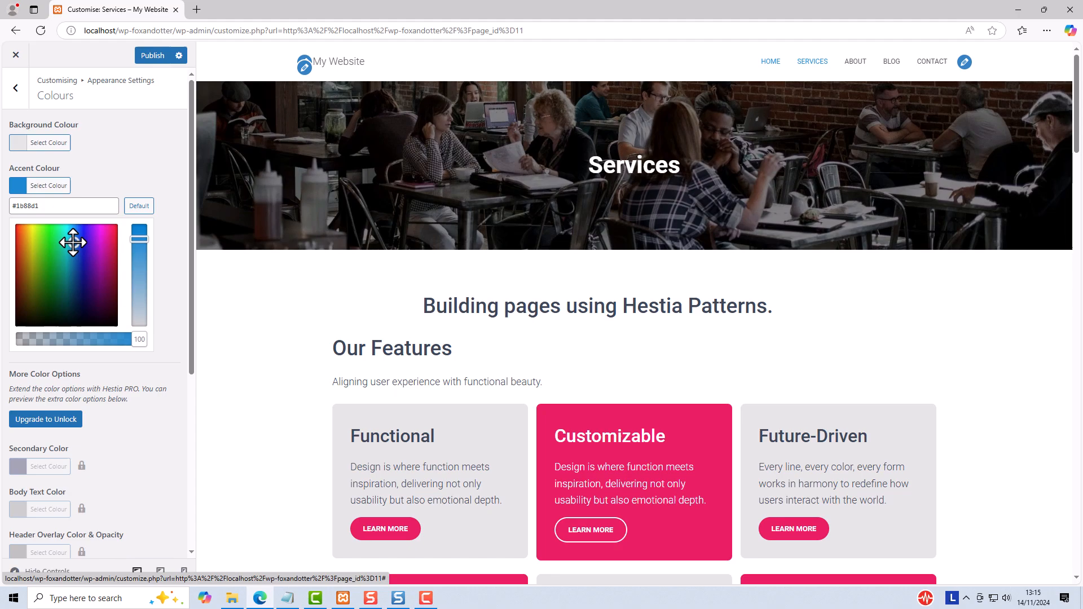
left_click(146, 57)
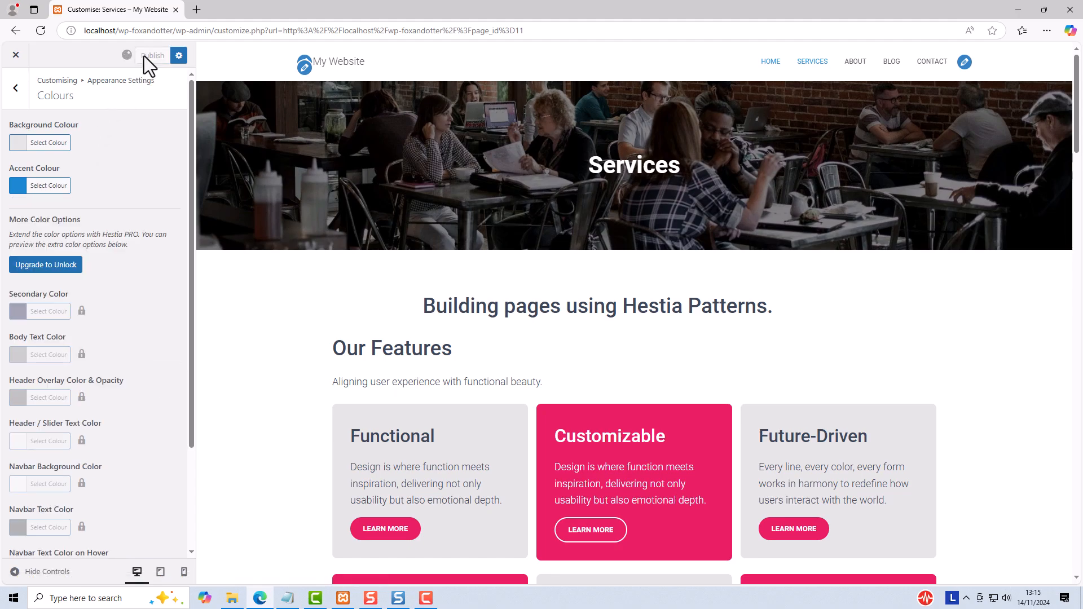
left_click(15, 55)
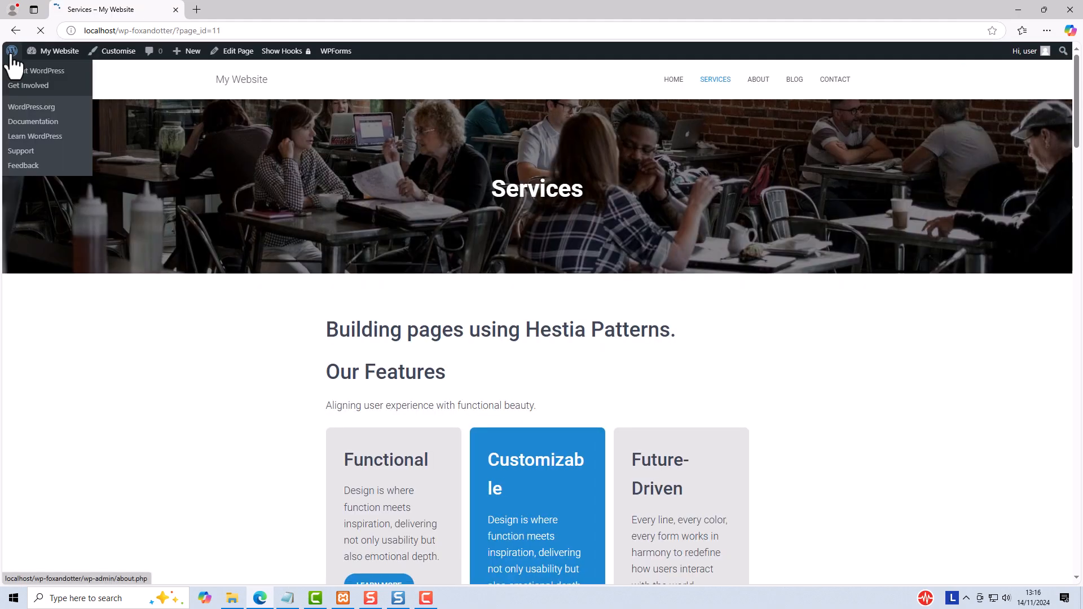
scroll(362, 252, "down", 2)
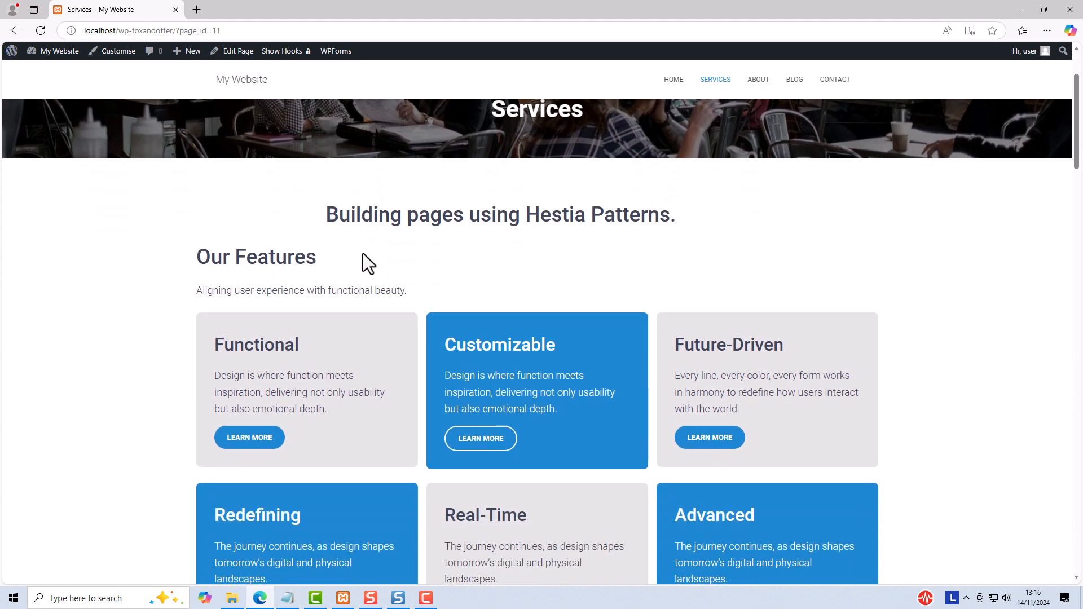
scroll(363, 253, "down", 1)
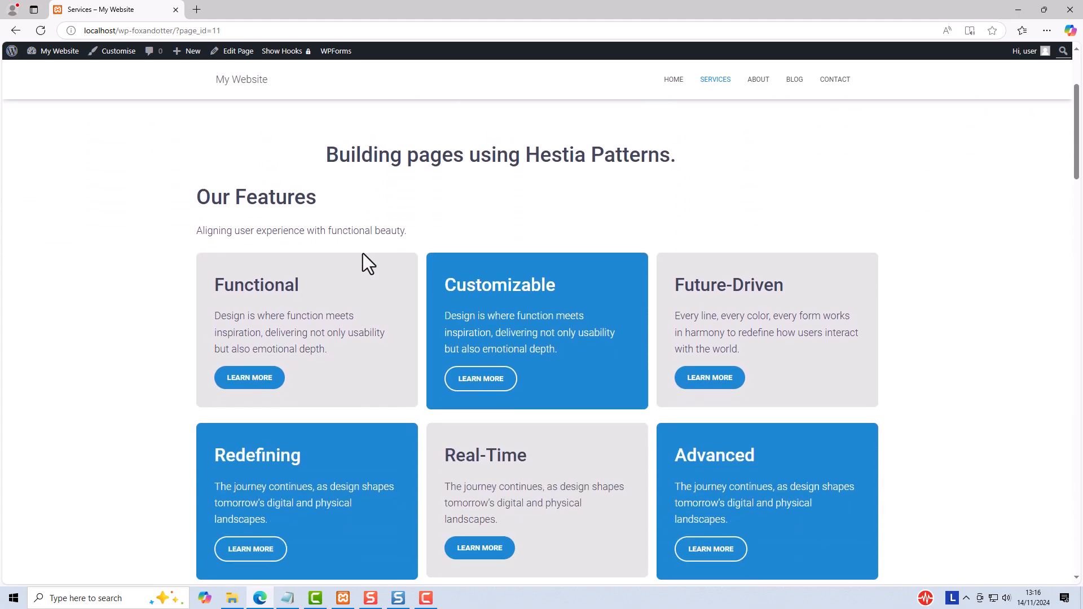
scroll(362, 252, "down", 1)
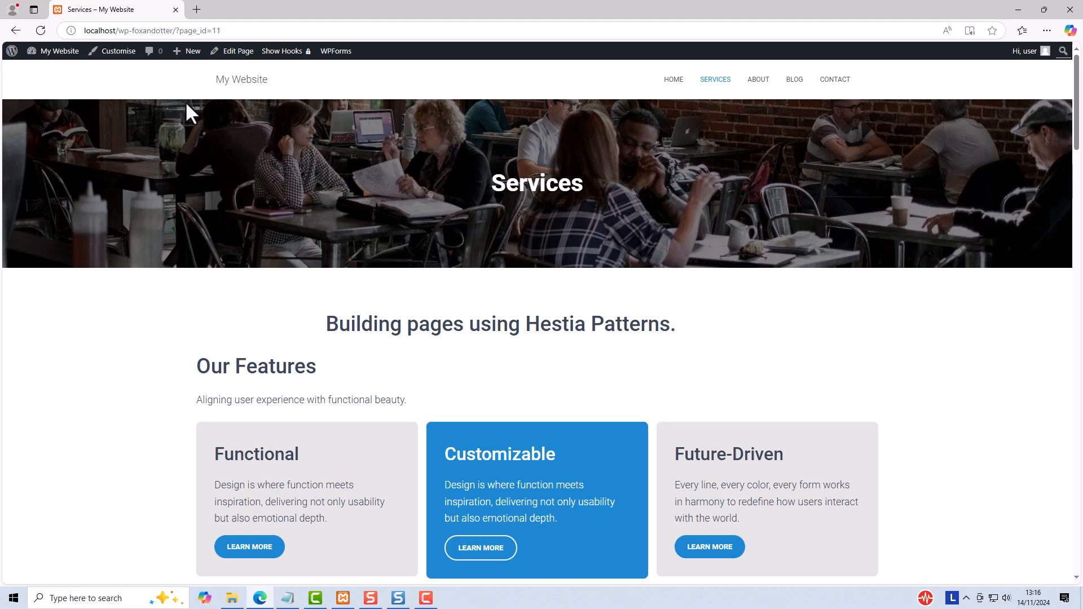
Step: Change the site's background colour to the green preset #81d742 in the Customiser, publish it and check the Services page cards
left_click(142, 58)
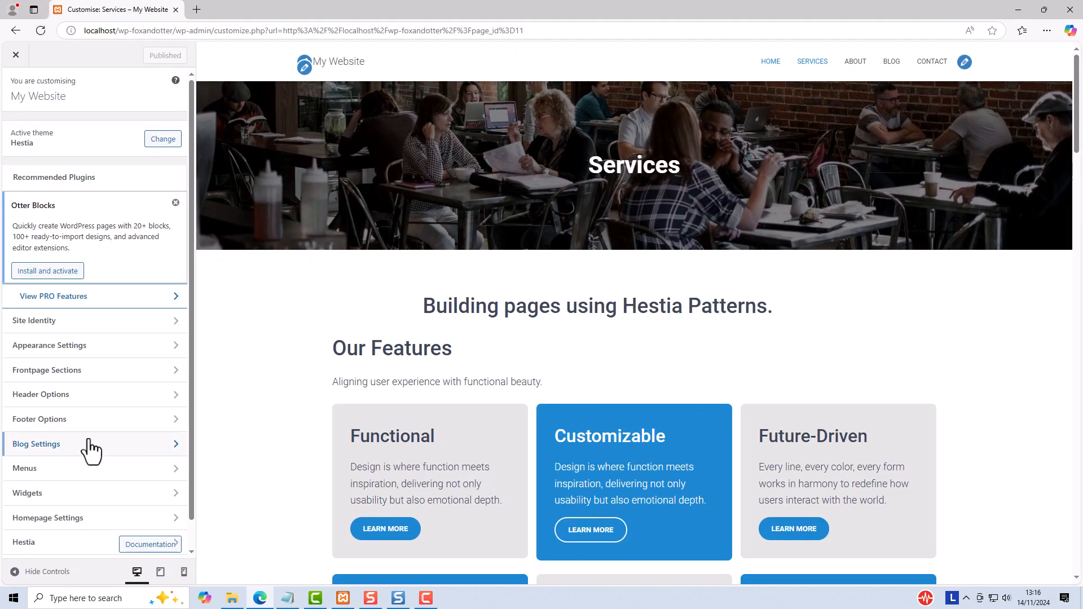
left_click(45, 346)
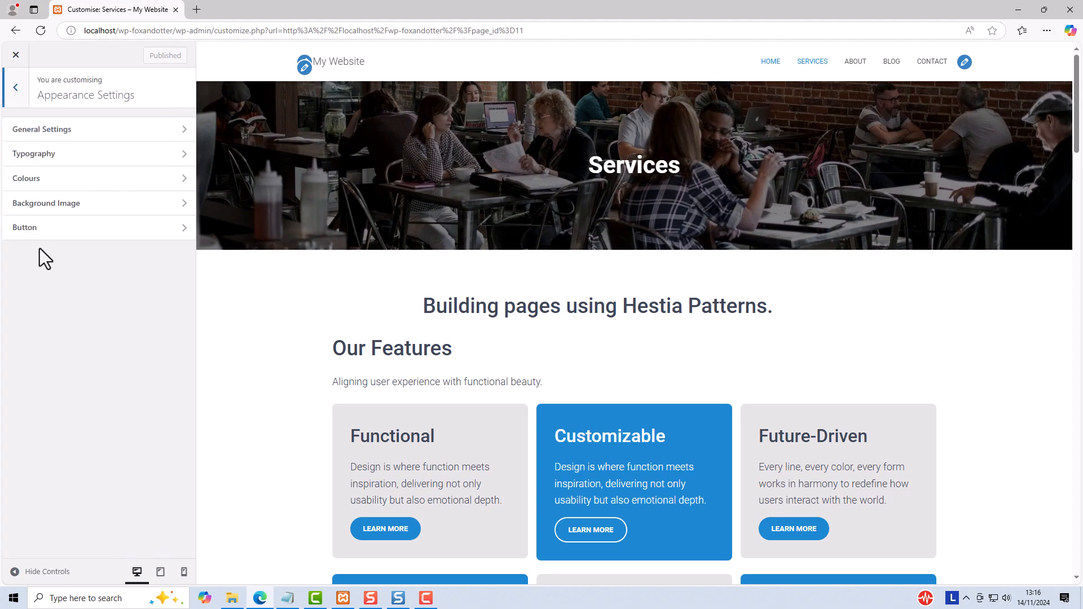
left_click(34, 179)
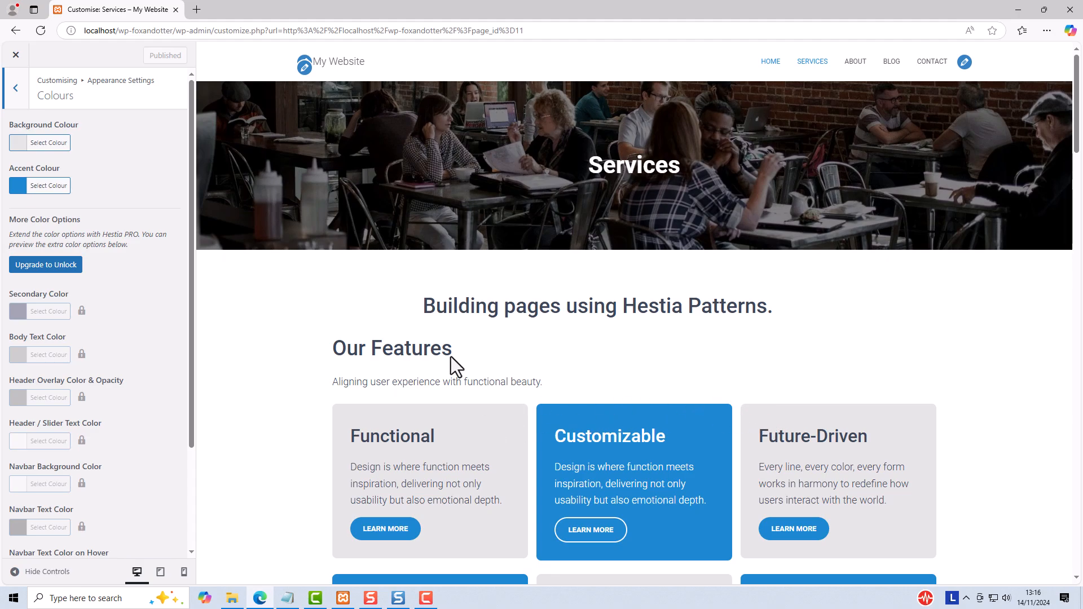
left_click(18, 144)
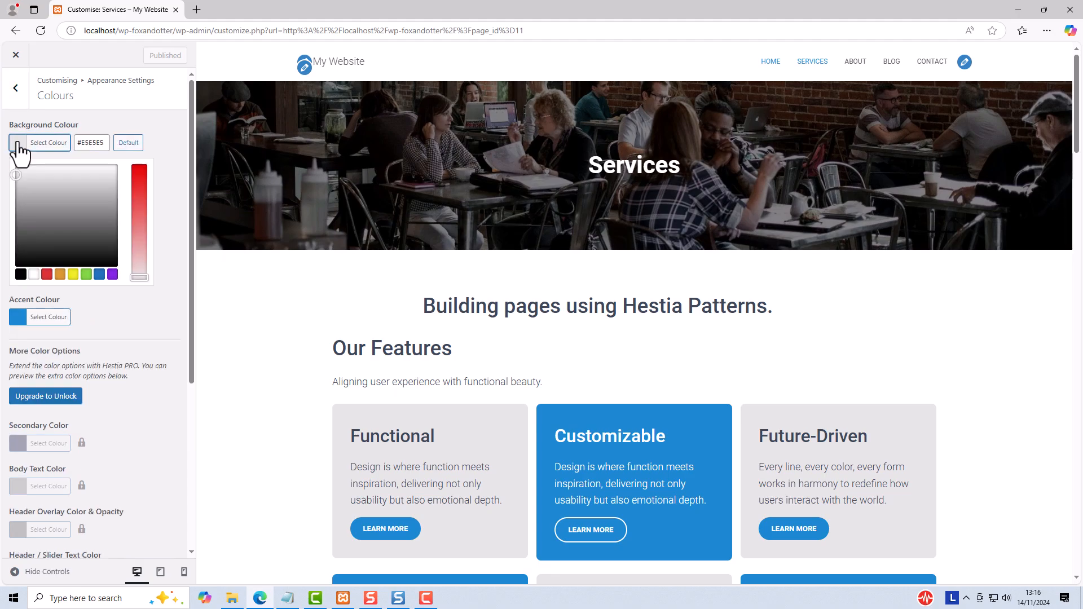
left_click(86, 276)
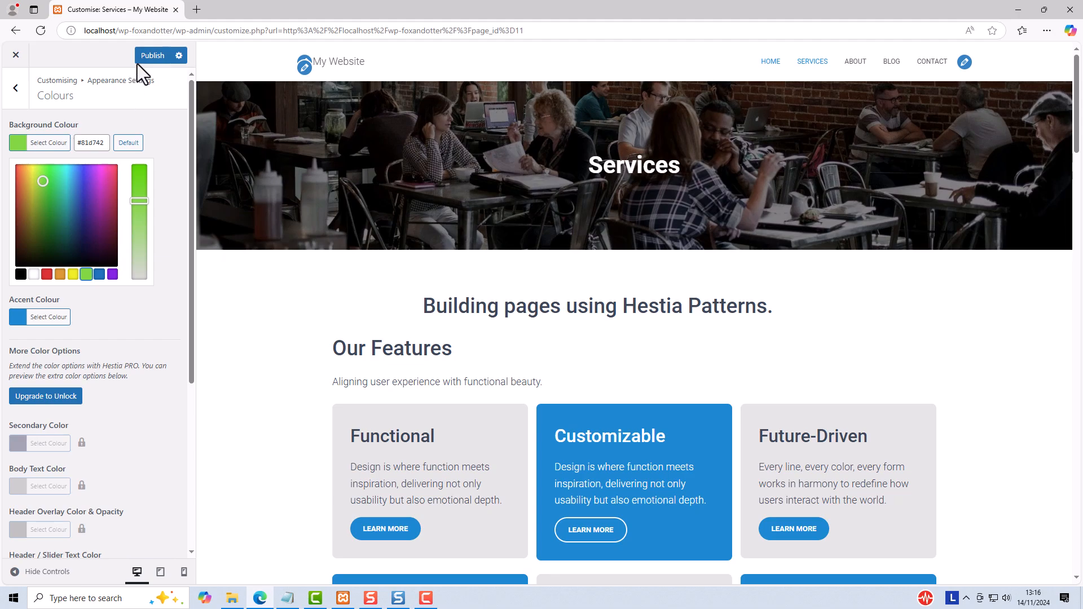
left_click(148, 67)
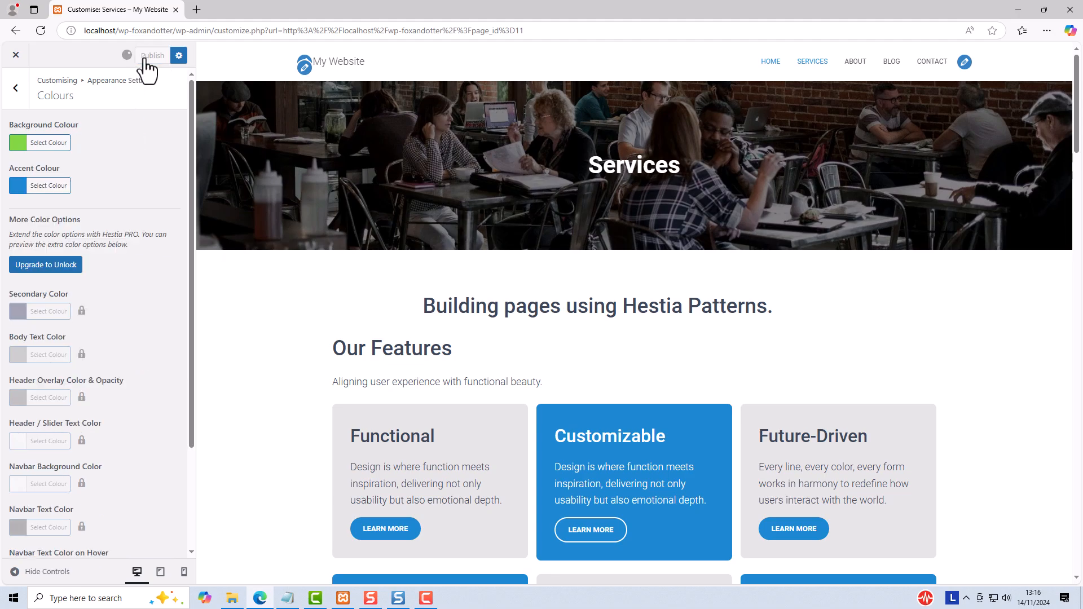
left_click(16, 56)
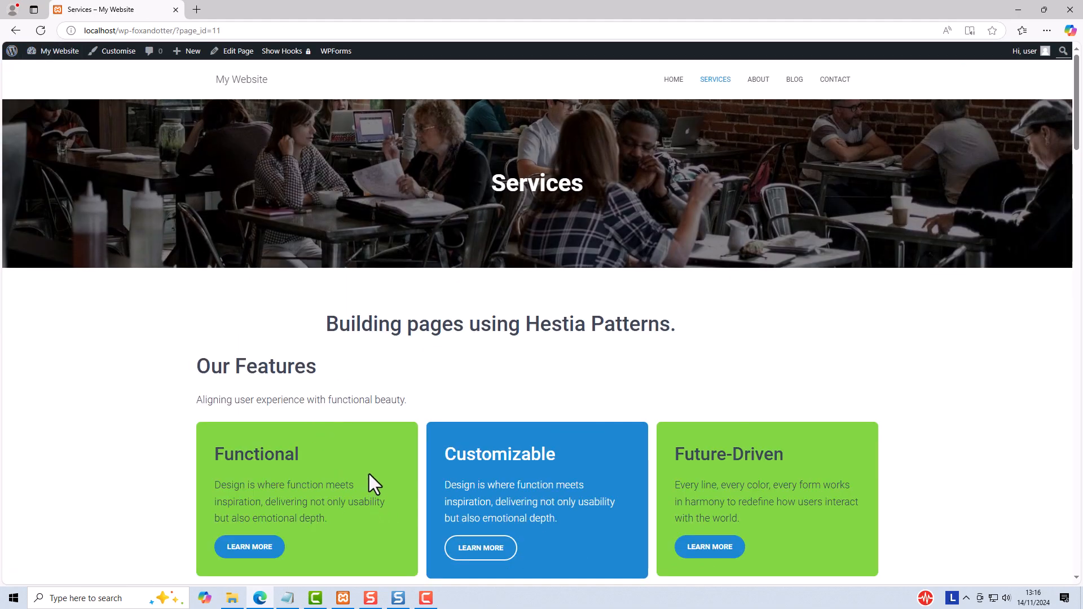
scroll(375, 458, "down", 4)
scroll(347, 414, "up", 2)
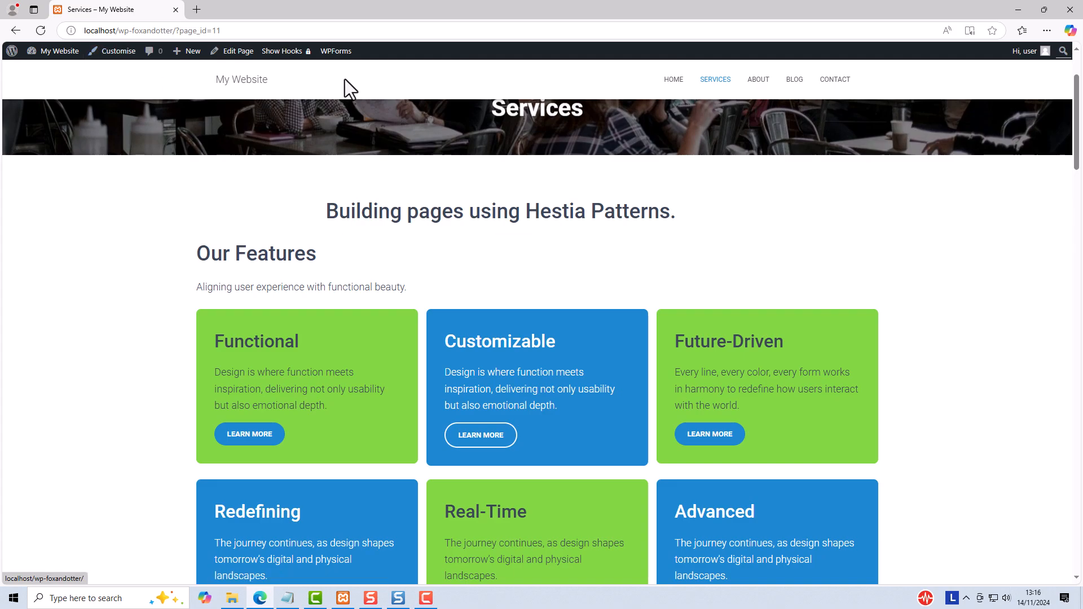
Step: Open the Services page for editing and show the background colour options of the Future-Driven card's group block
left_click(237, 52)
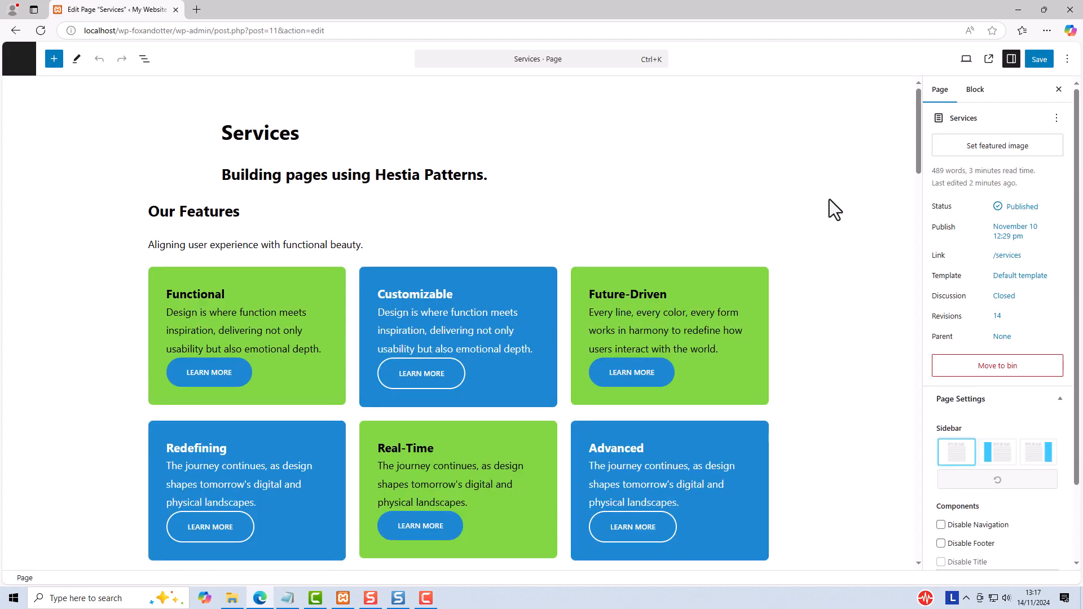
left_click(761, 270)
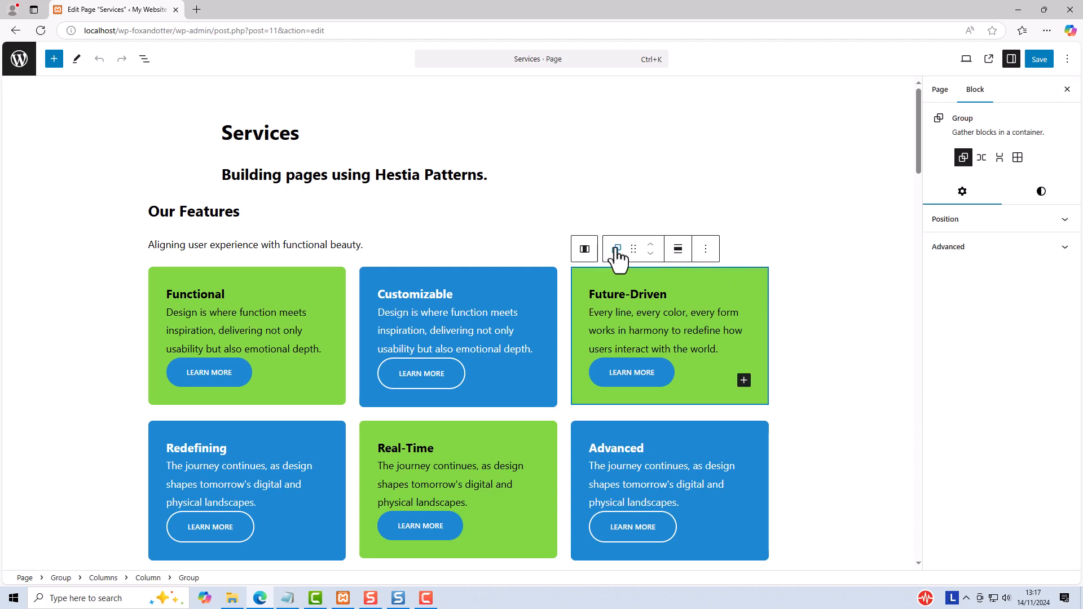
left_click(1041, 198)
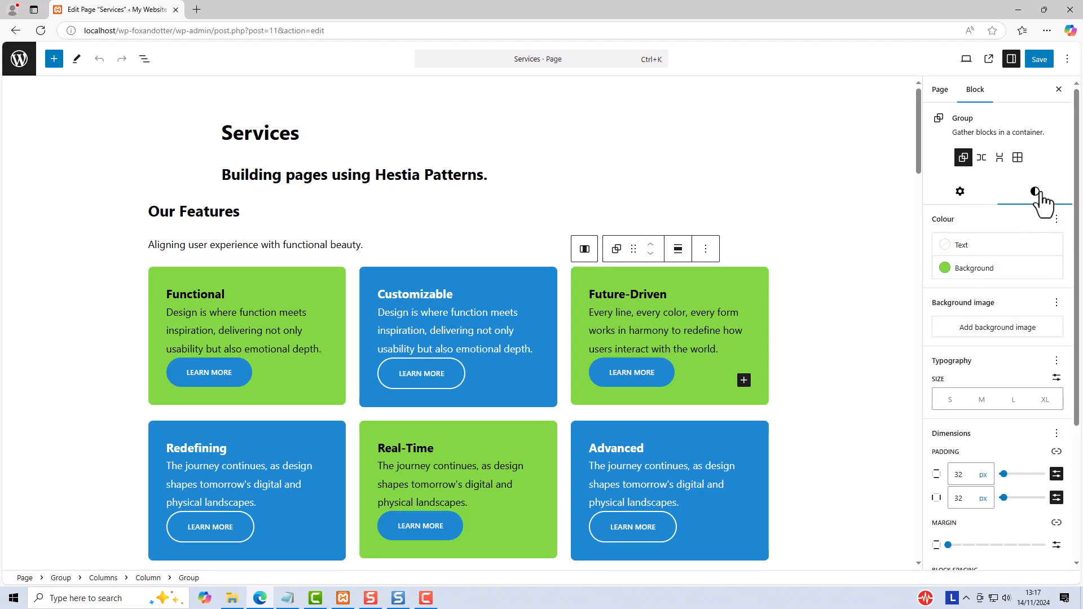
left_click(949, 270)
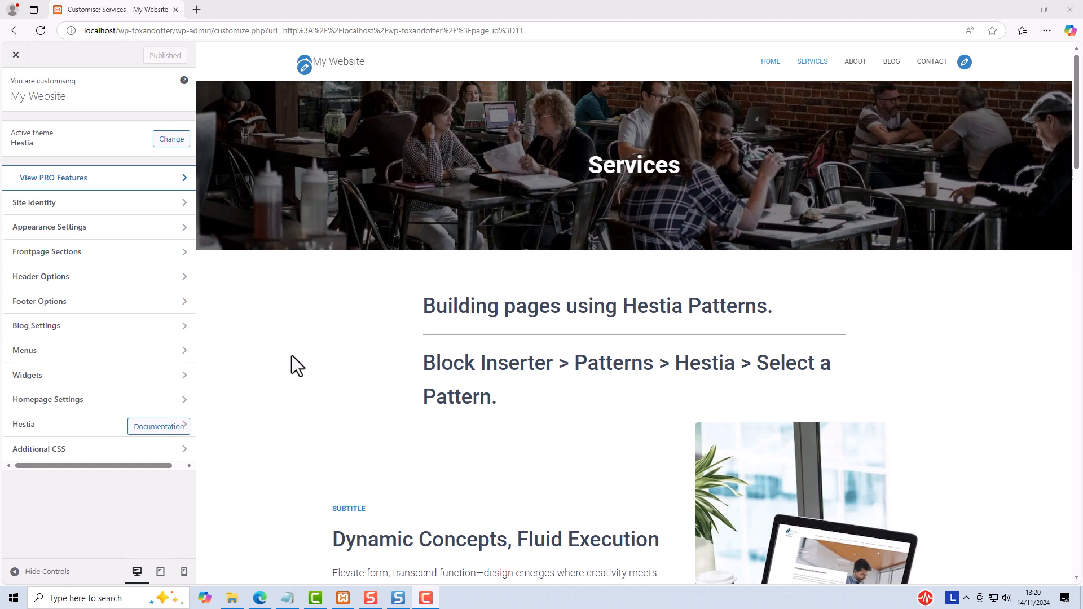
Step: Enable the Very Top Bar section in the Customiser's header options
left_click(46, 280)
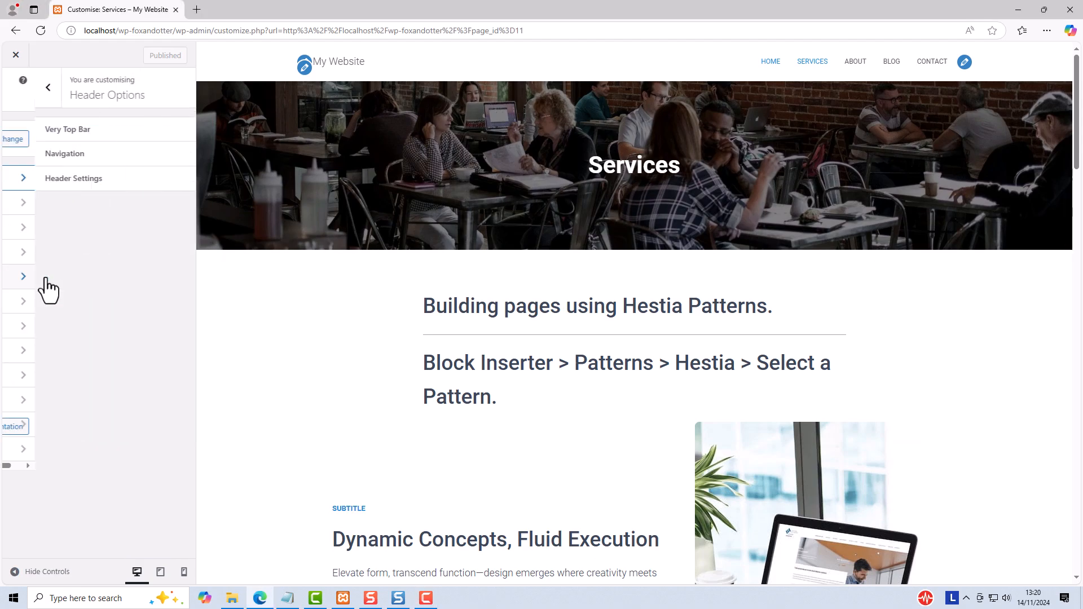
left_click(45, 131)
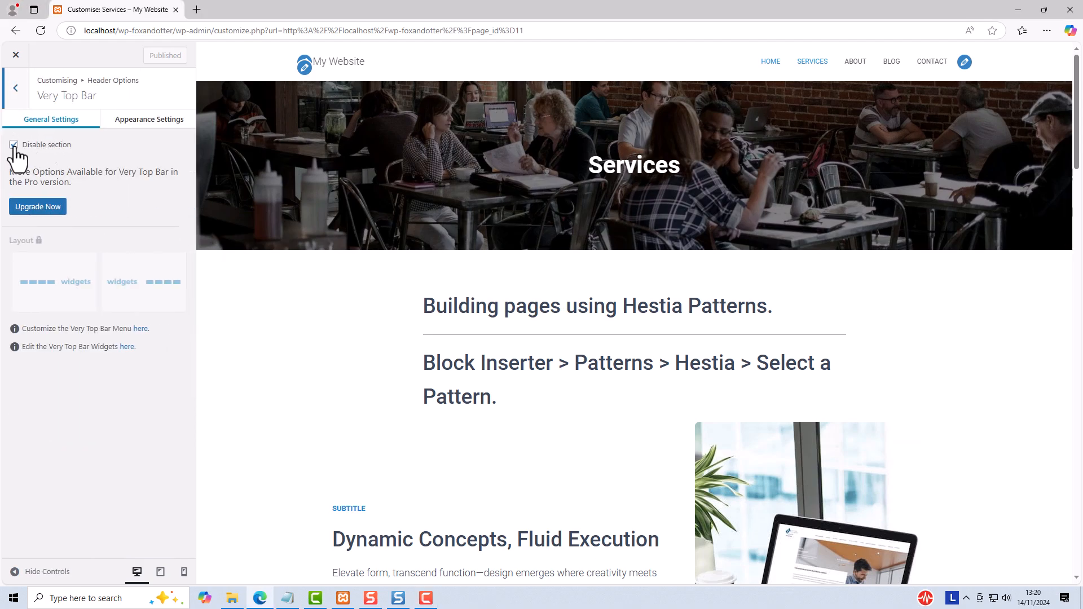
left_click(13, 145)
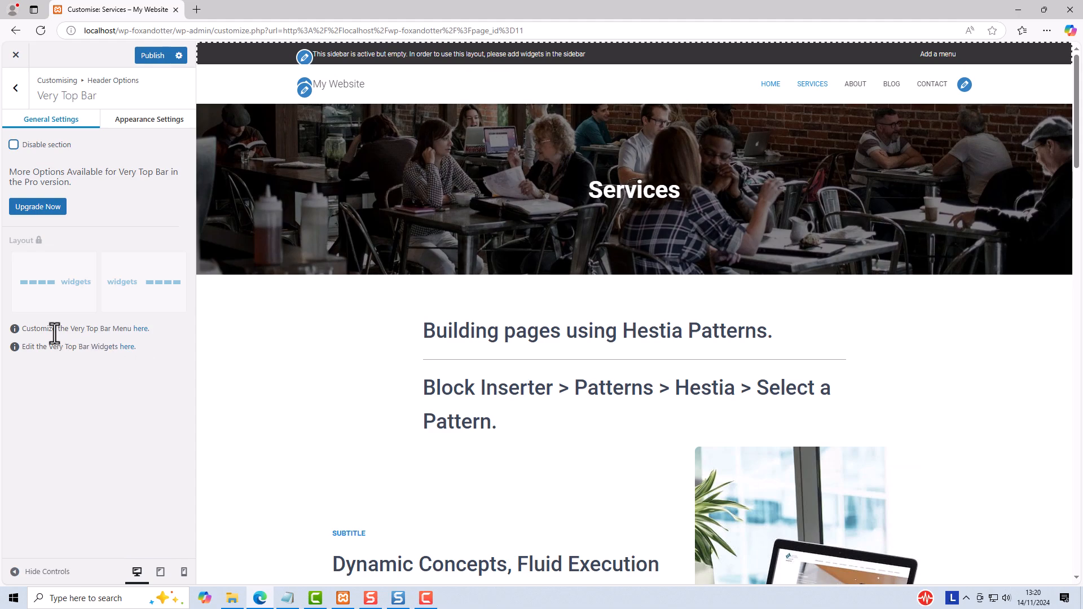
Step: Assign the Primary Menu to the Very Top Bar Menu location and publish the change
left_click(141, 329)
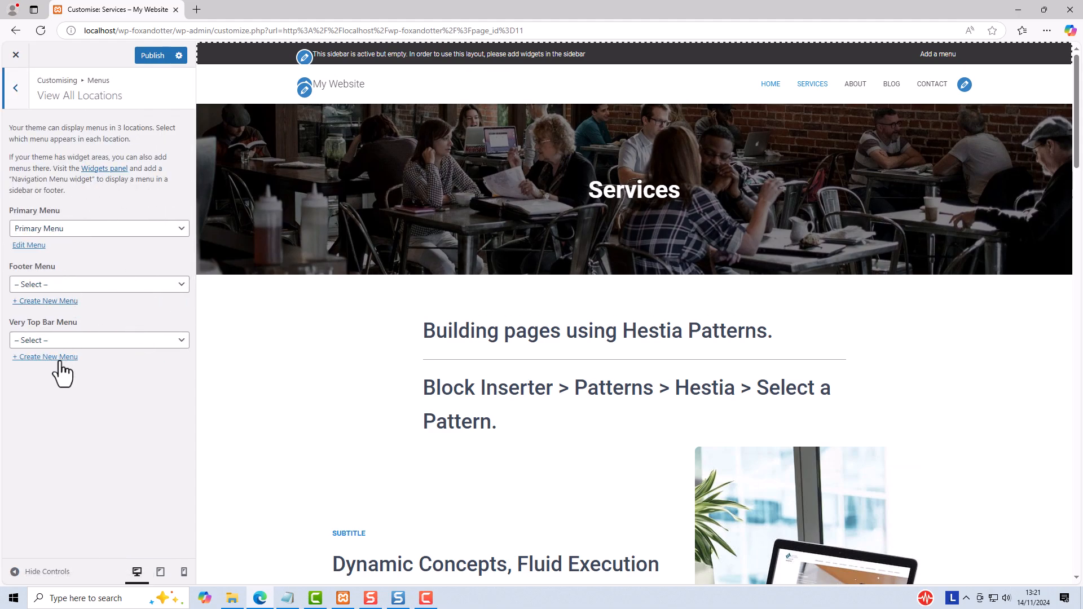
left_click(49, 342)
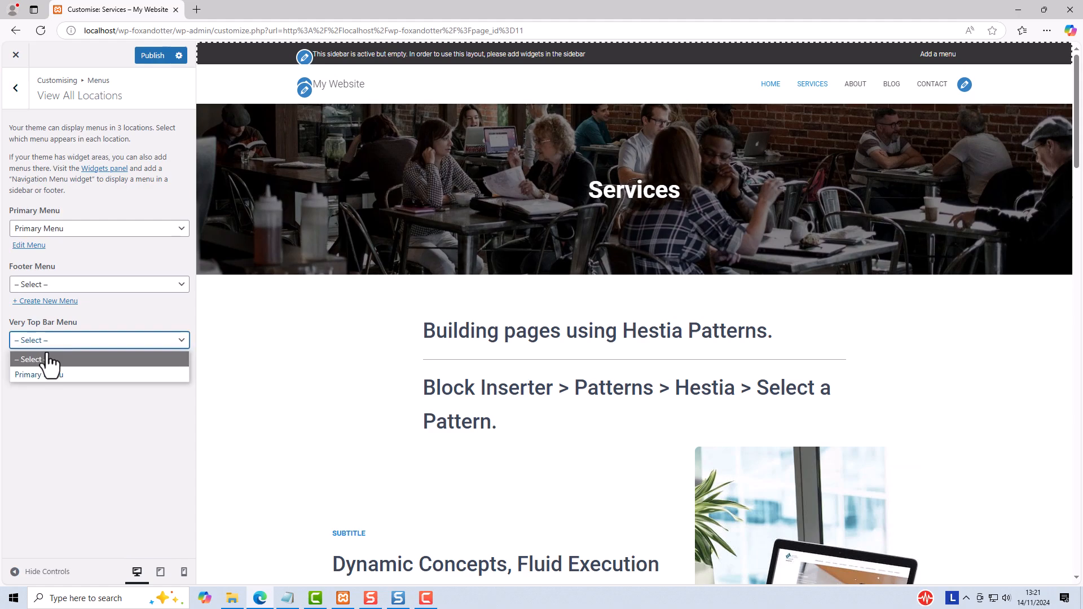
left_click(43, 374)
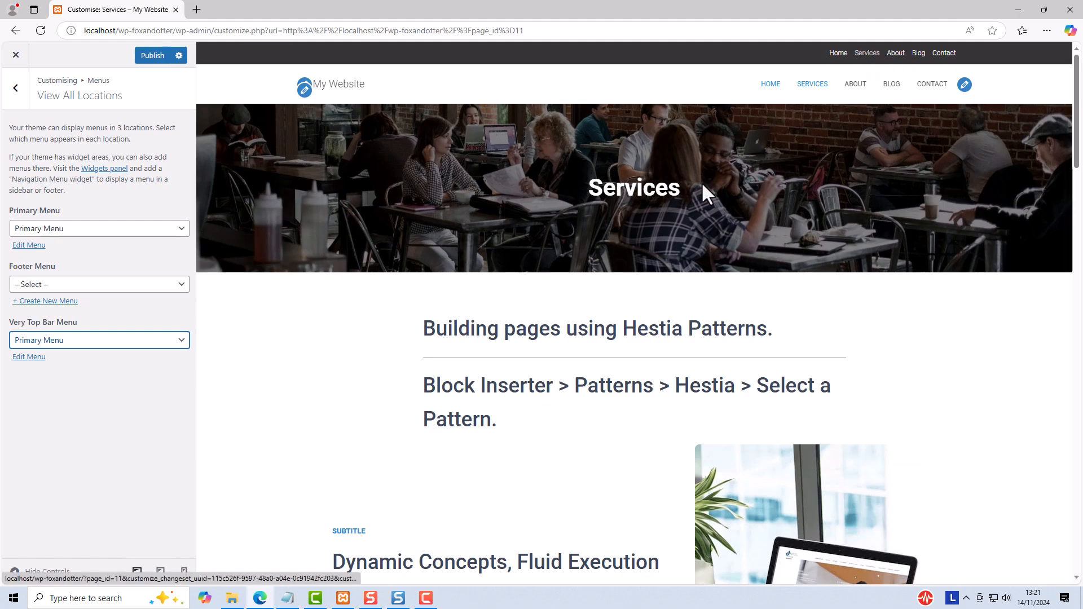
left_click(151, 56)
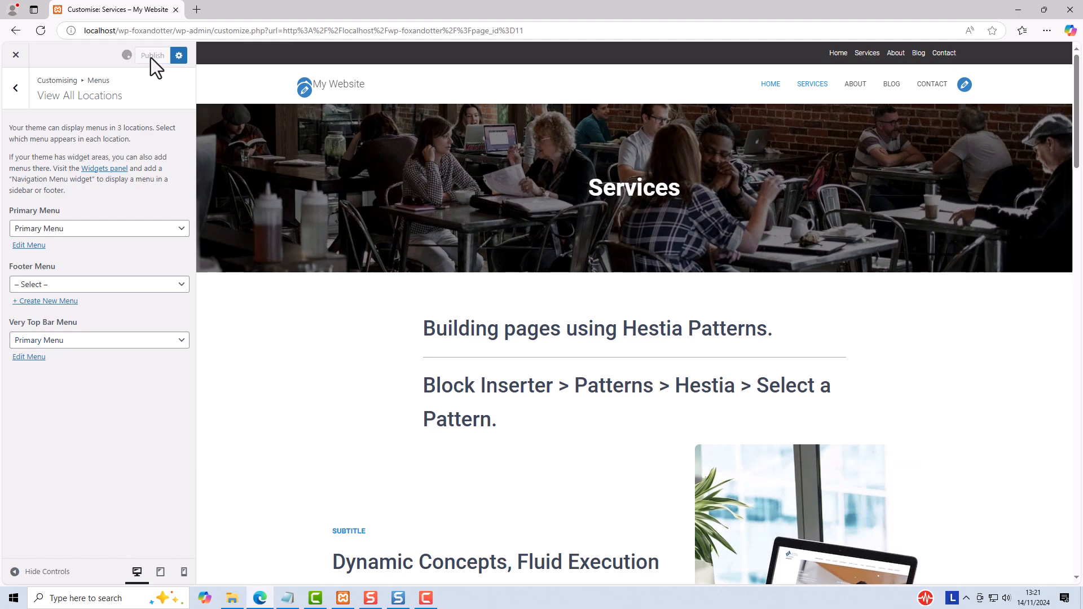
Step: Add a paragraph reading "Very Top Bar" to the Very Top Bar widget area and make its text bold
left_click(16, 89)
left_click(17, 90)
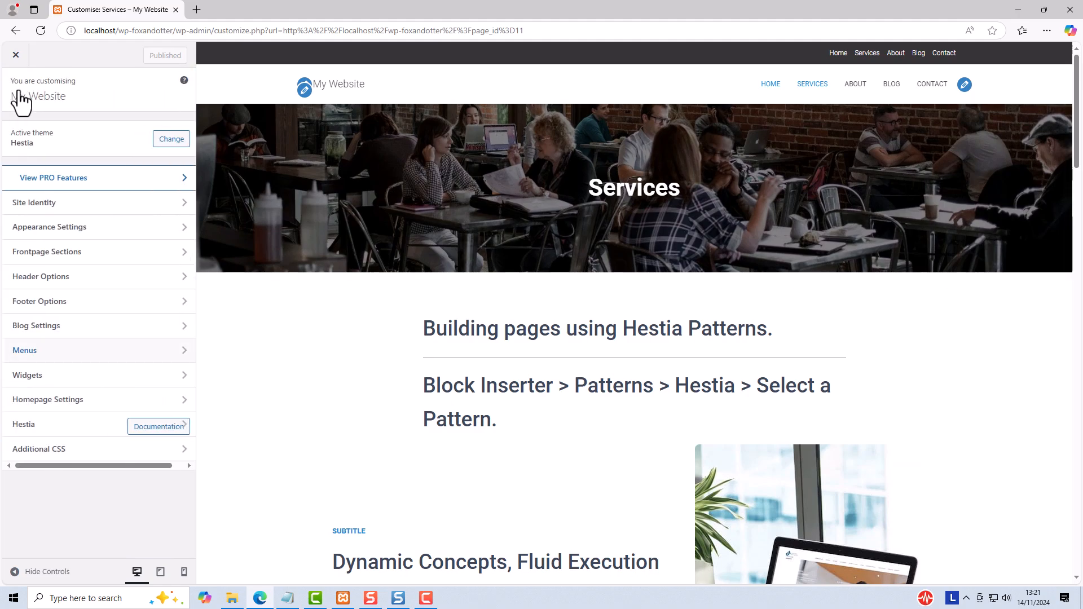
left_click(92, 276)
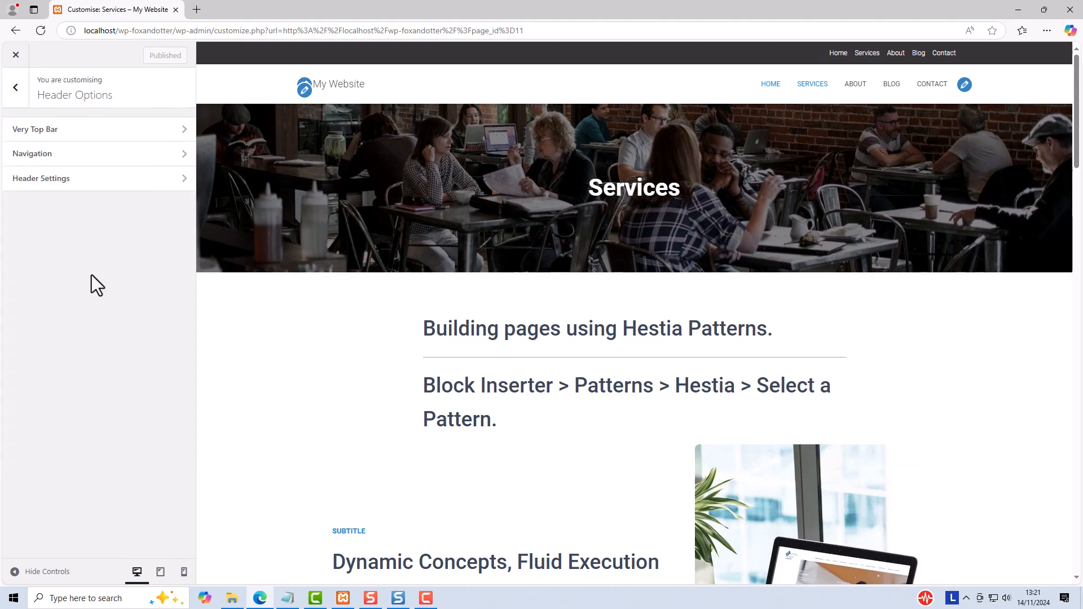
left_click(53, 135)
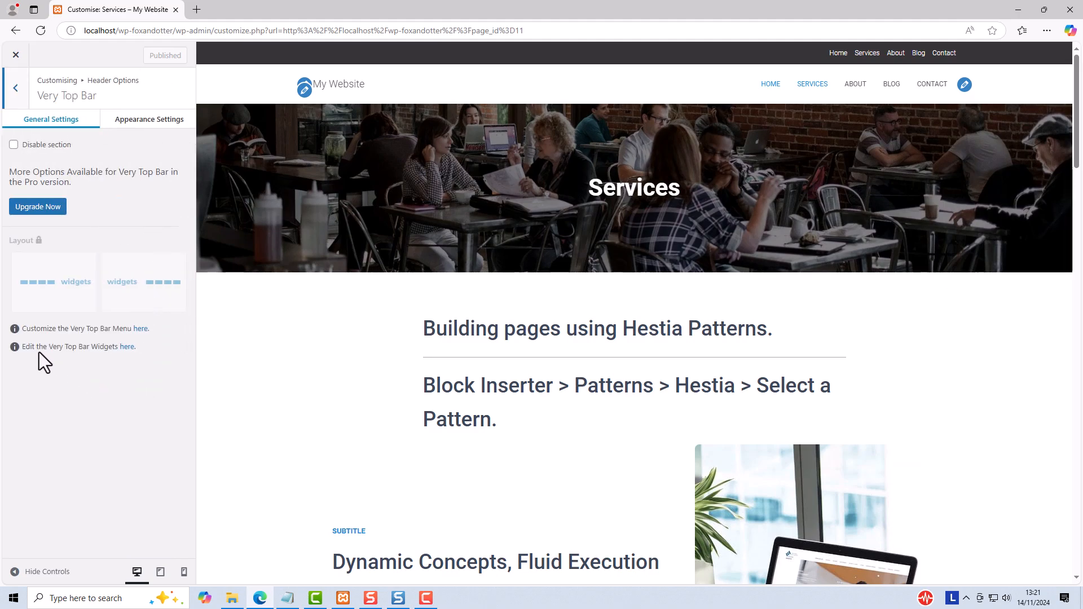
left_click(125, 347)
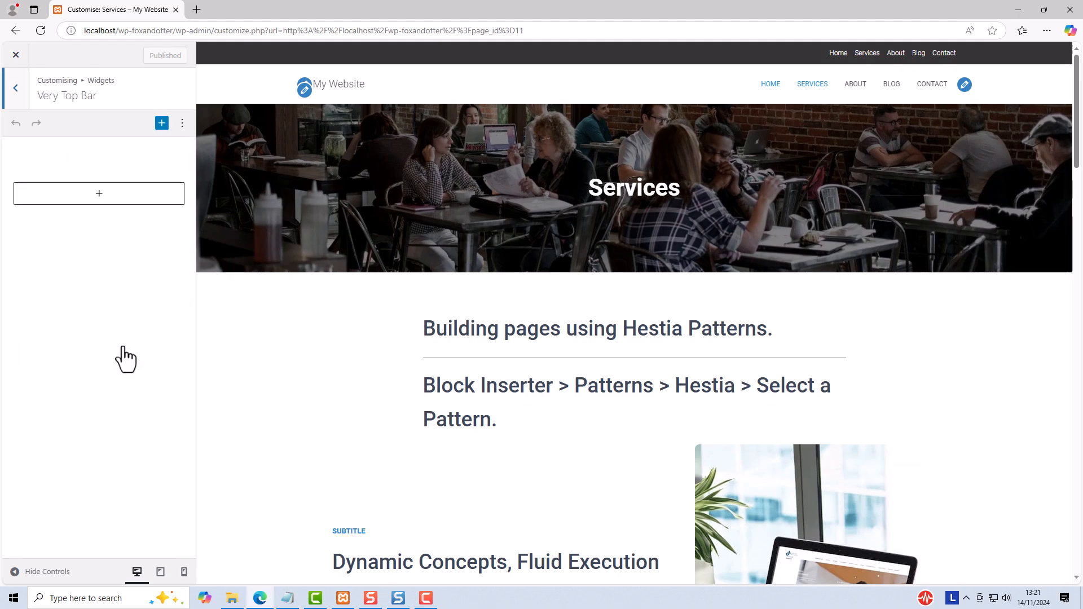
left_click(99, 194)
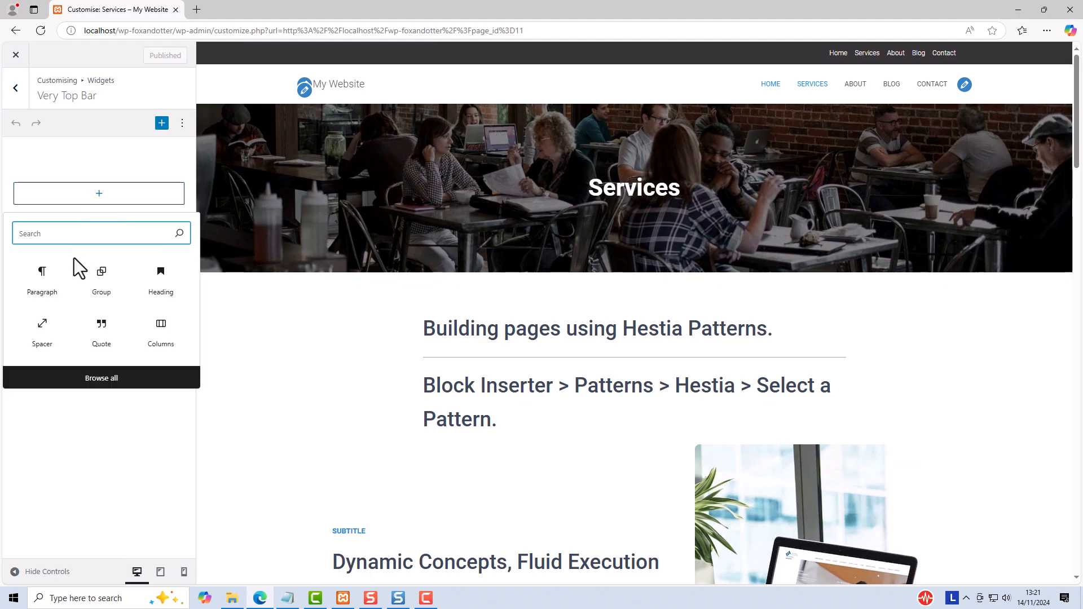
left_click(45, 282)
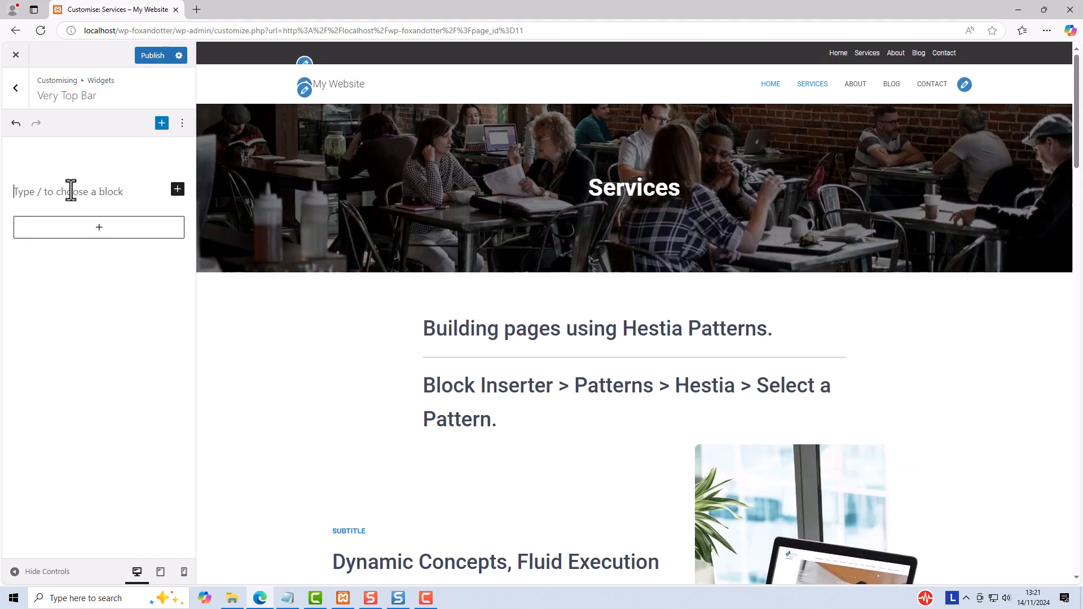
type("Very")
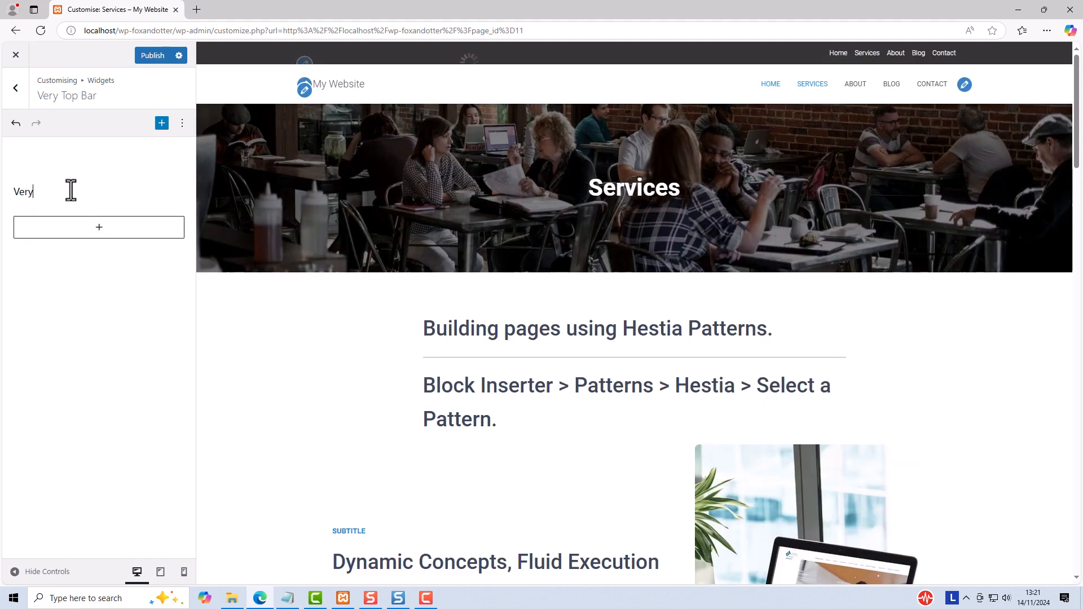
type(" Top Bar")
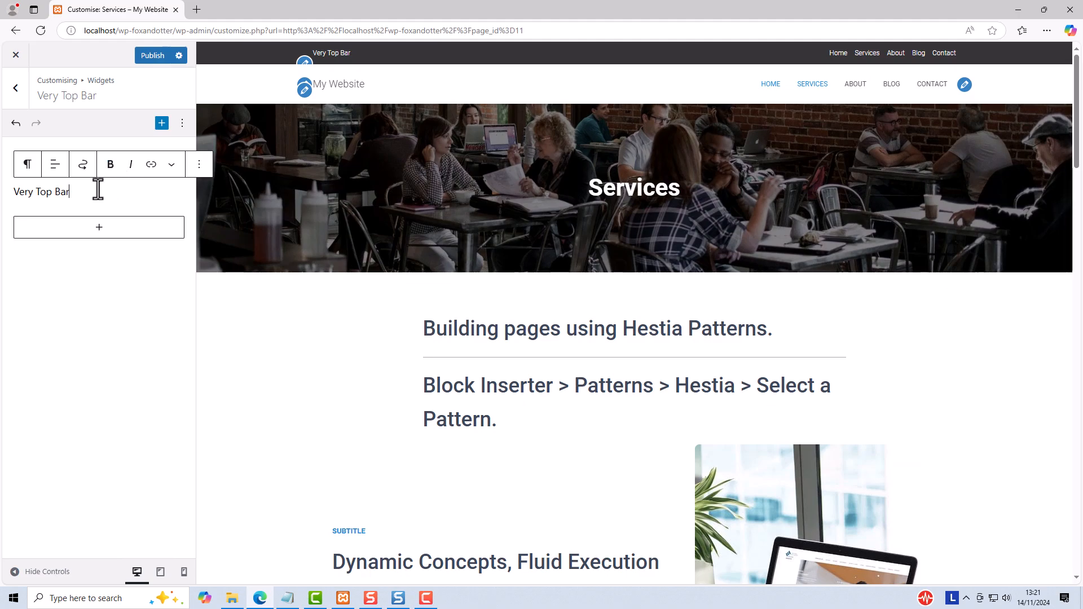
left_click_drag(72, 192, 14, 188)
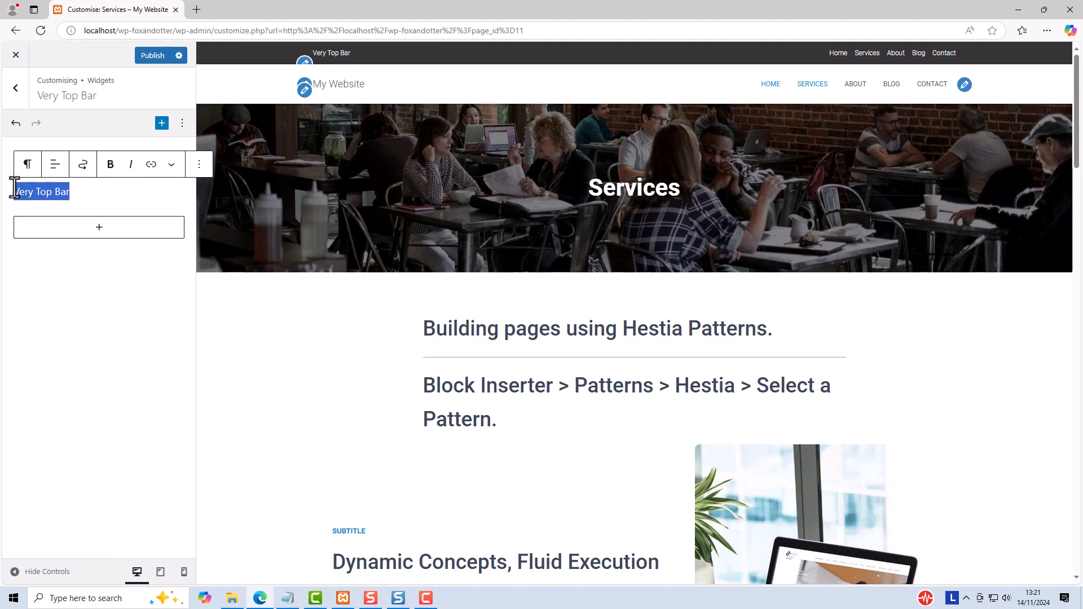
left_click(111, 167)
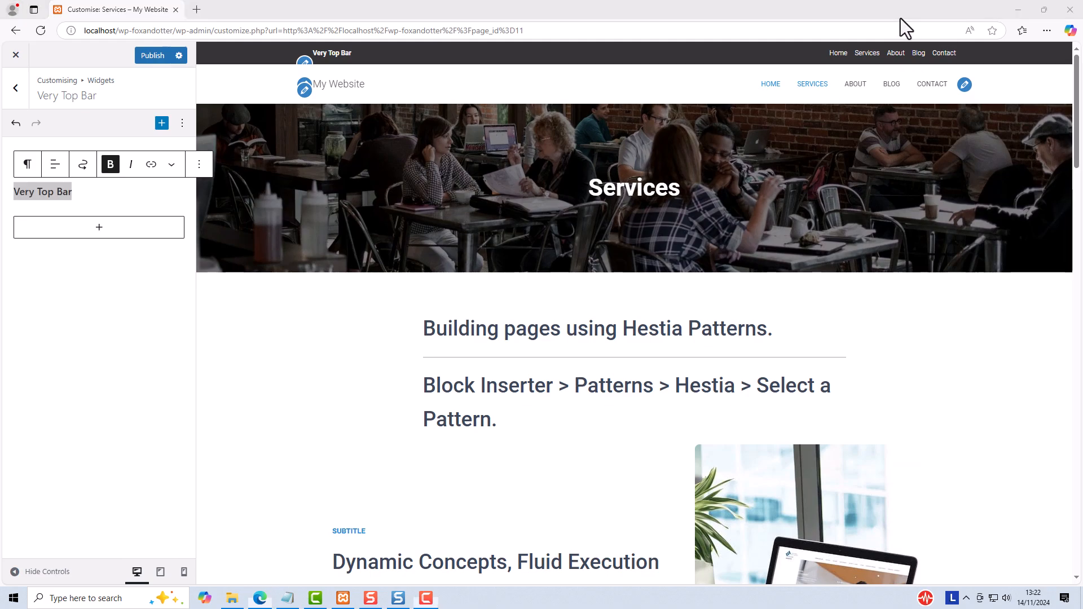
Step: Preview the centred-logo and widget-sidebar layouts in the header's Navigation settings, and return to the layout with logo and menu on one line
left_click(15, 89)
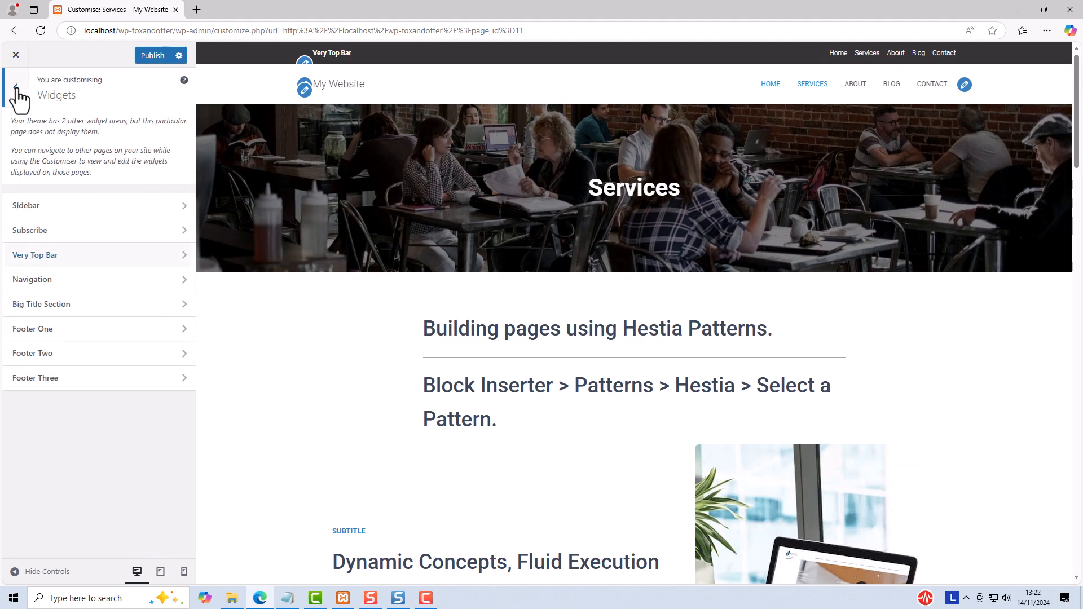
left_click(16, 89)
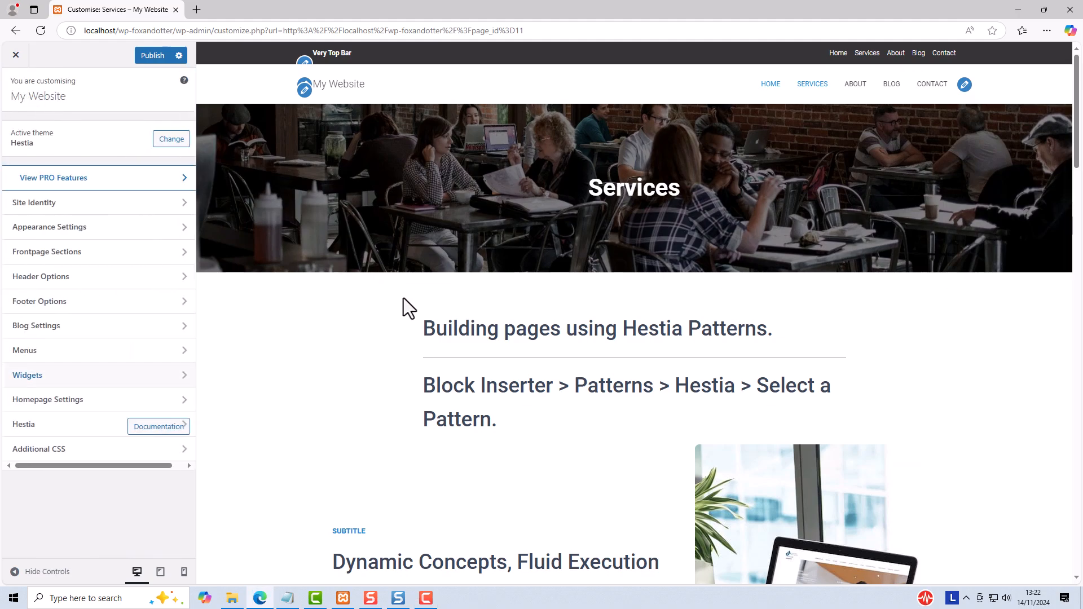
left_click(40, 278)
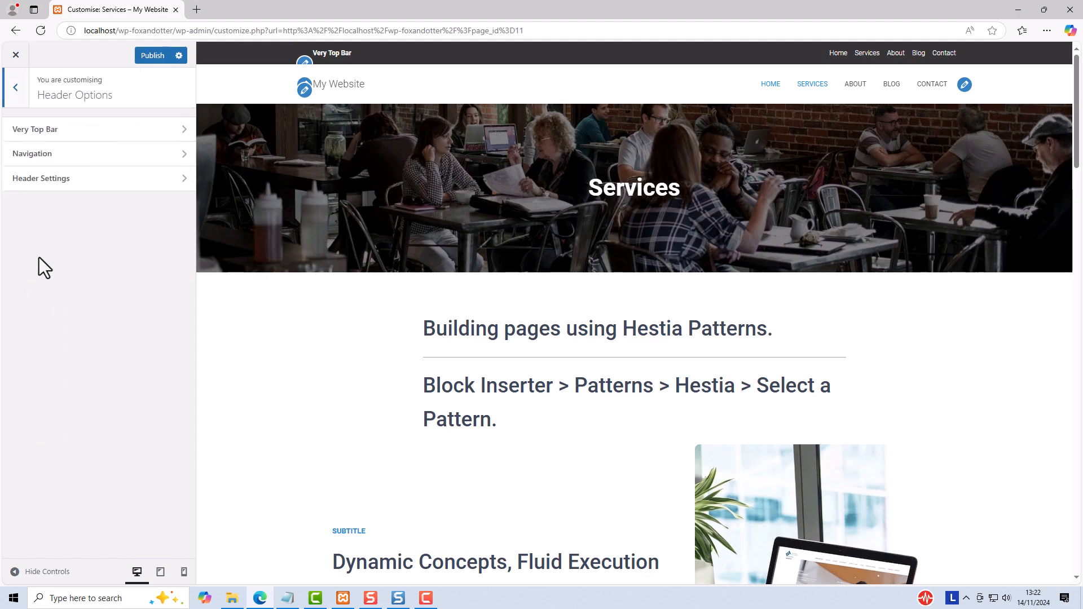
left_click(38, 155)
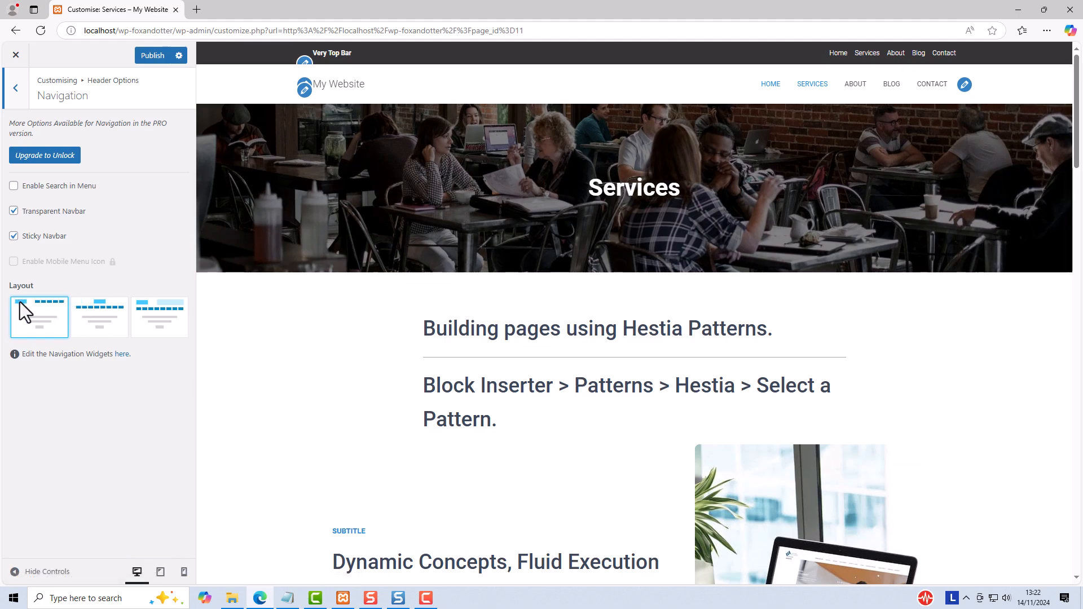
left_click(100, 305)
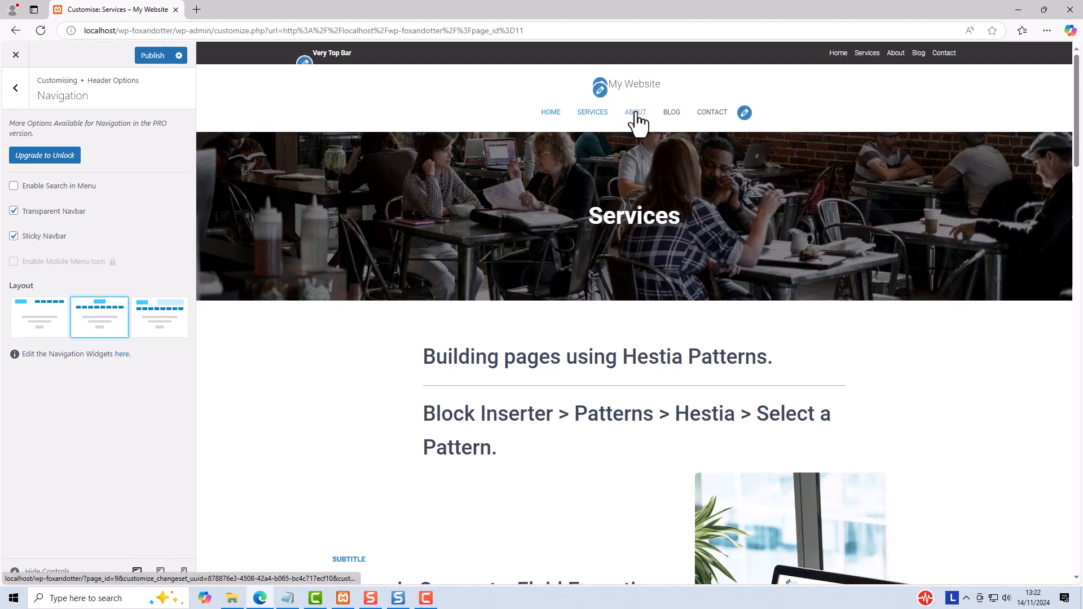
left_click(165, 306)
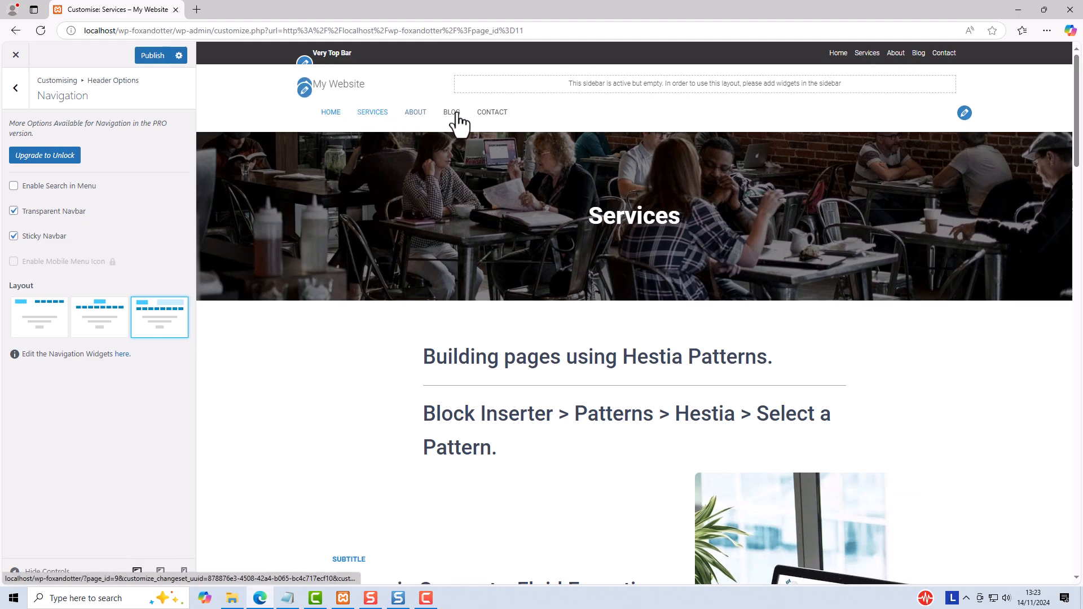
left_click(45, 307)
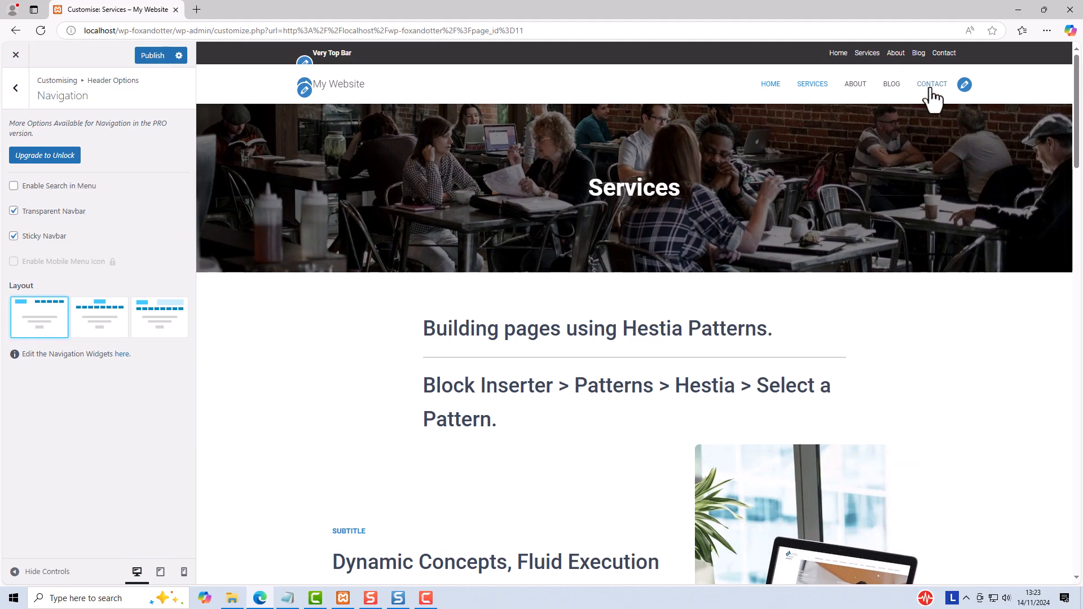
Step: Enable Search in Menu, publish the change and open the menu search on the live Services page
left_click(13, 186)
left_click(150, 60)
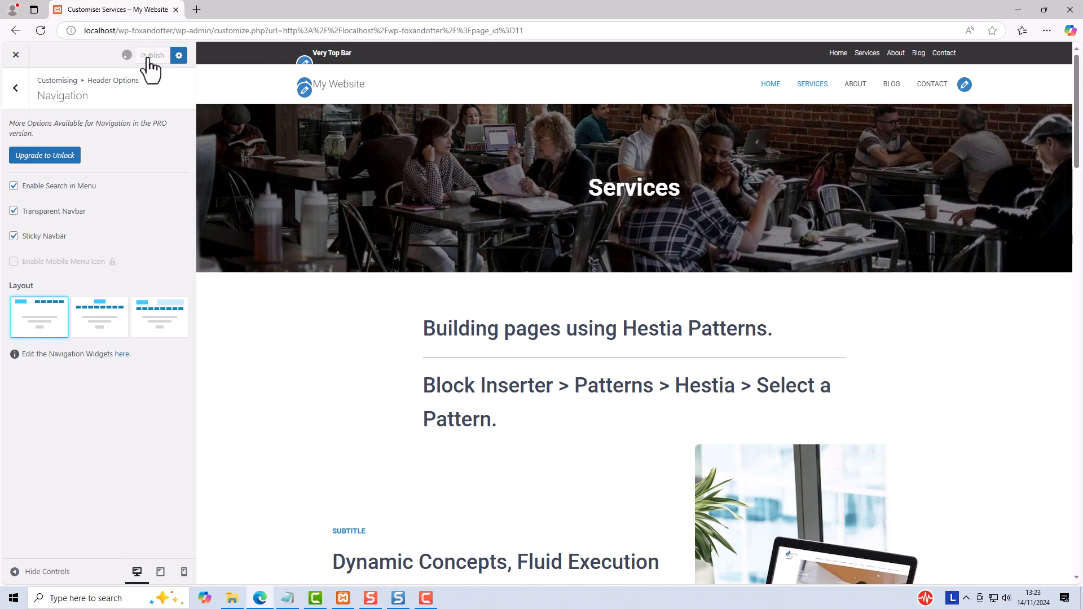
left_click(16, 55)
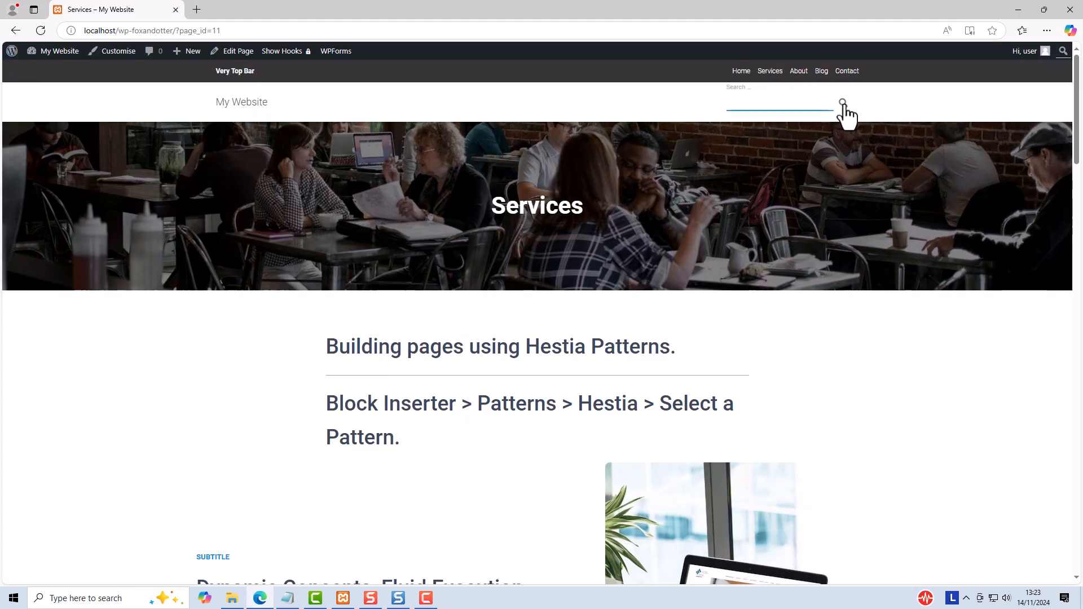
left_click(845, 107)
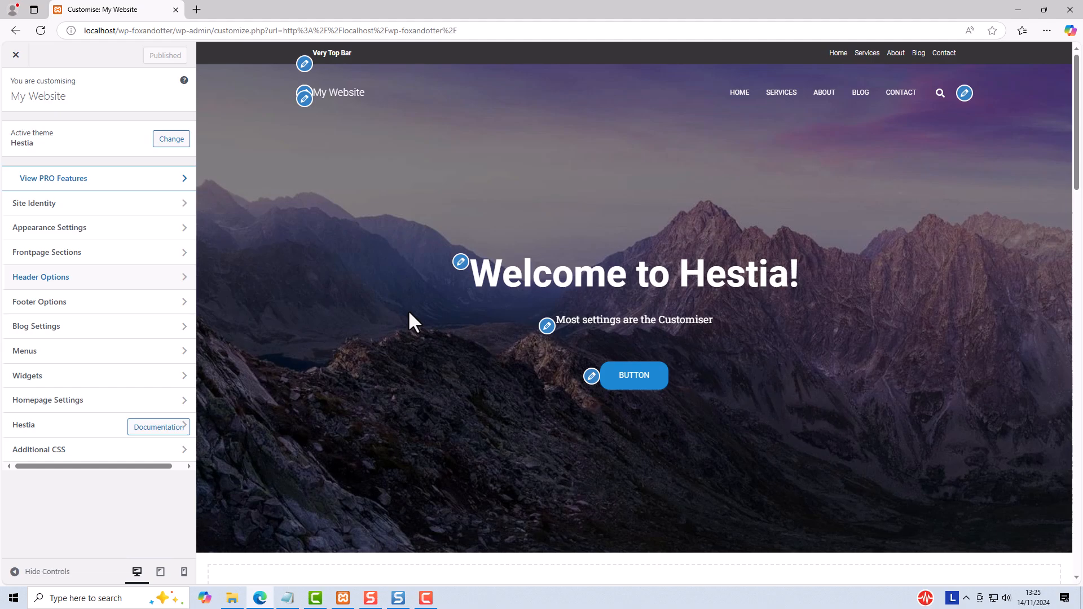
Step: Check the home page header while scrolling, and disable Transparent Navbar in the header's Navigation settings
scroll(409, 313, "down", 4)
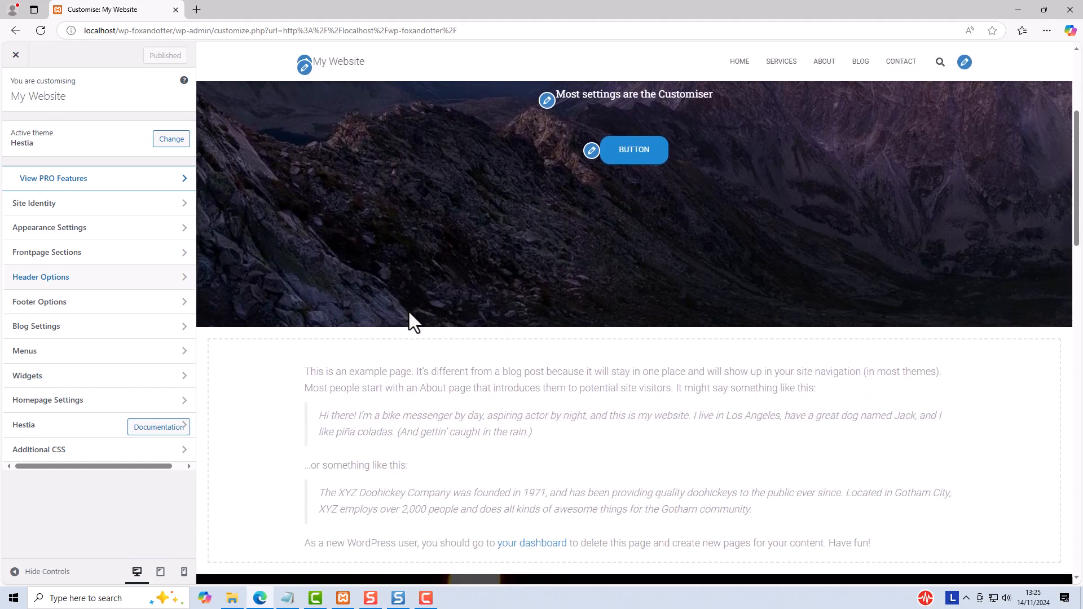
scroll(409, 313, "up", 4)
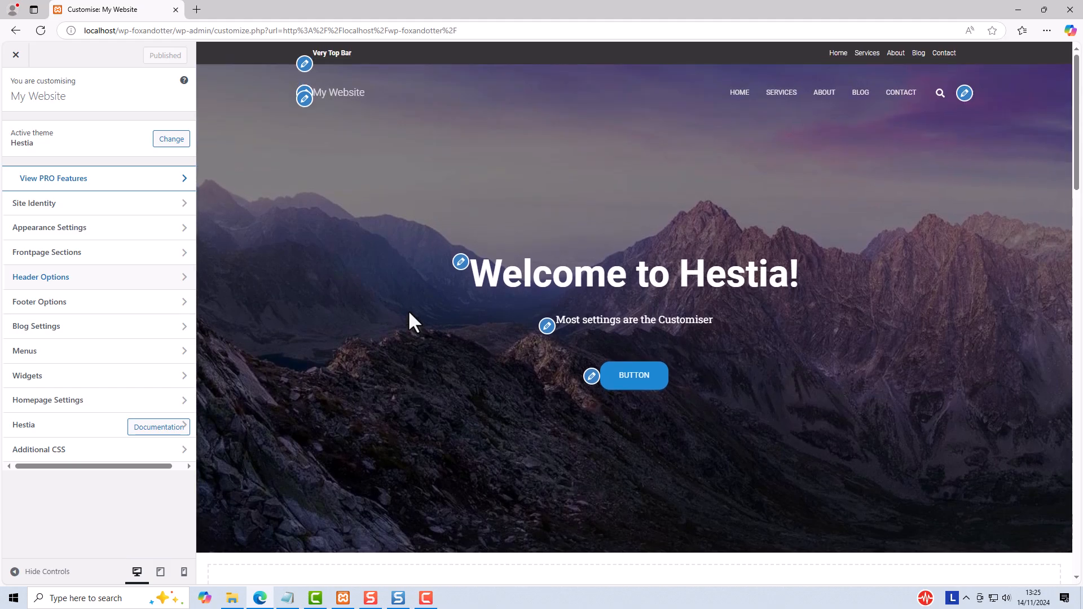
scroll(409, 313, "down", 1)
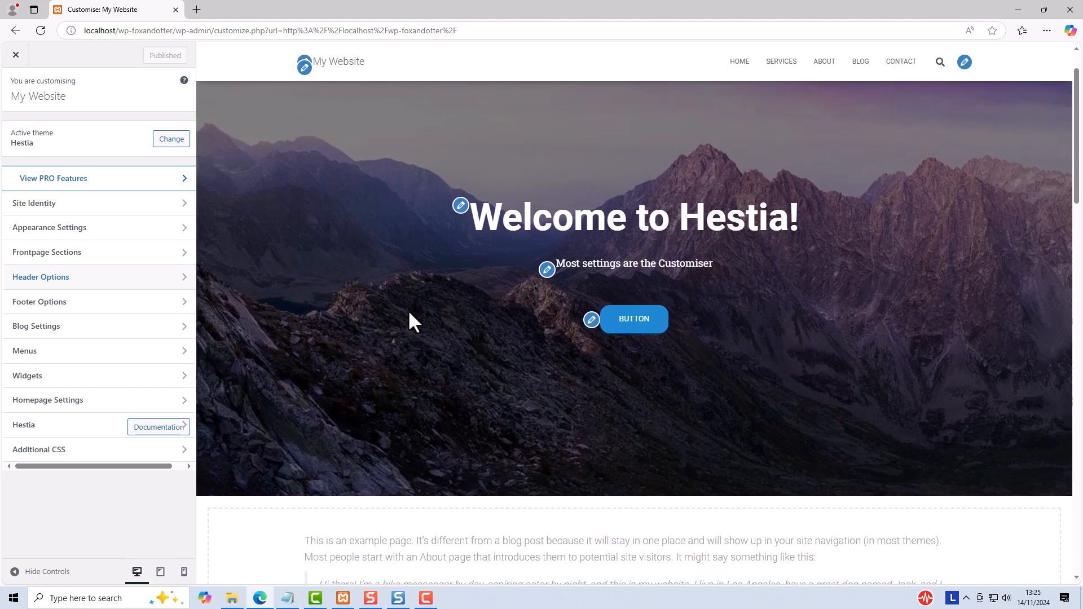
scroll(409, 313, "down", 2)
scroll(409, 313, "up", 3)
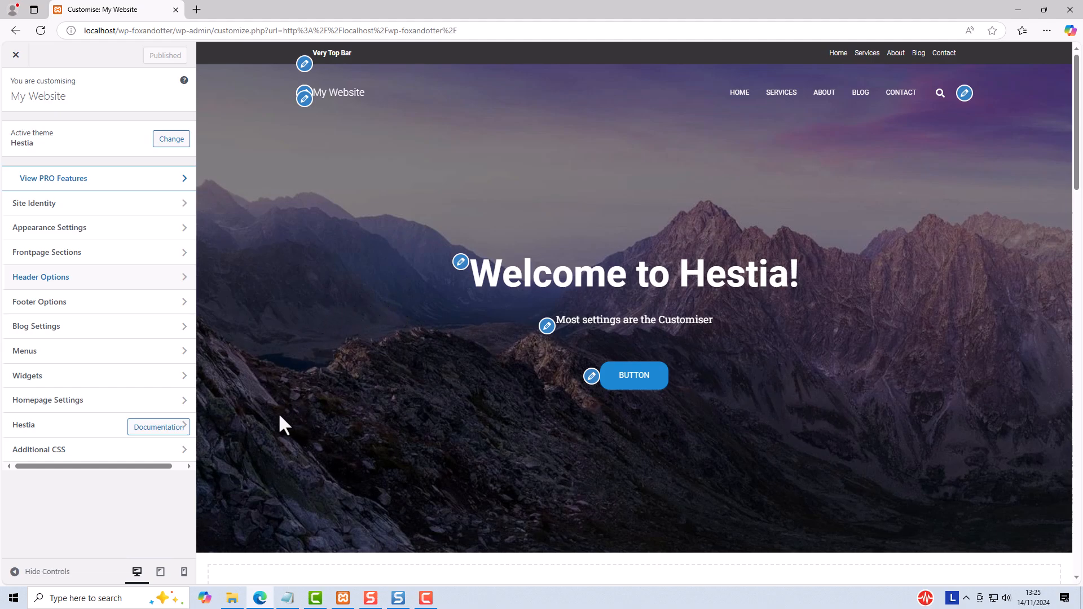
left_click(77, 284)
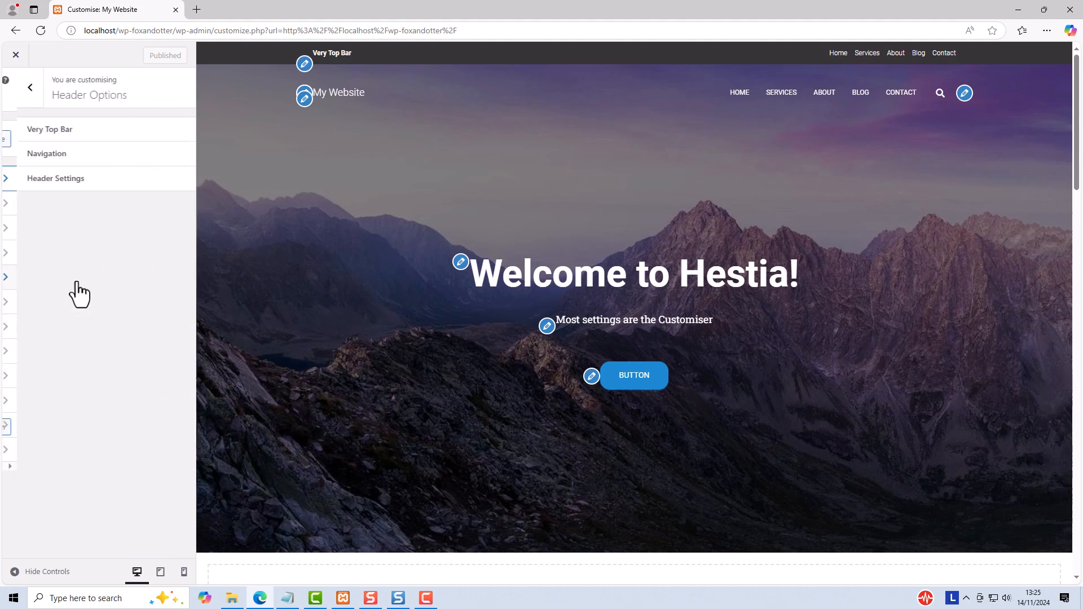
left_click(48, 159)
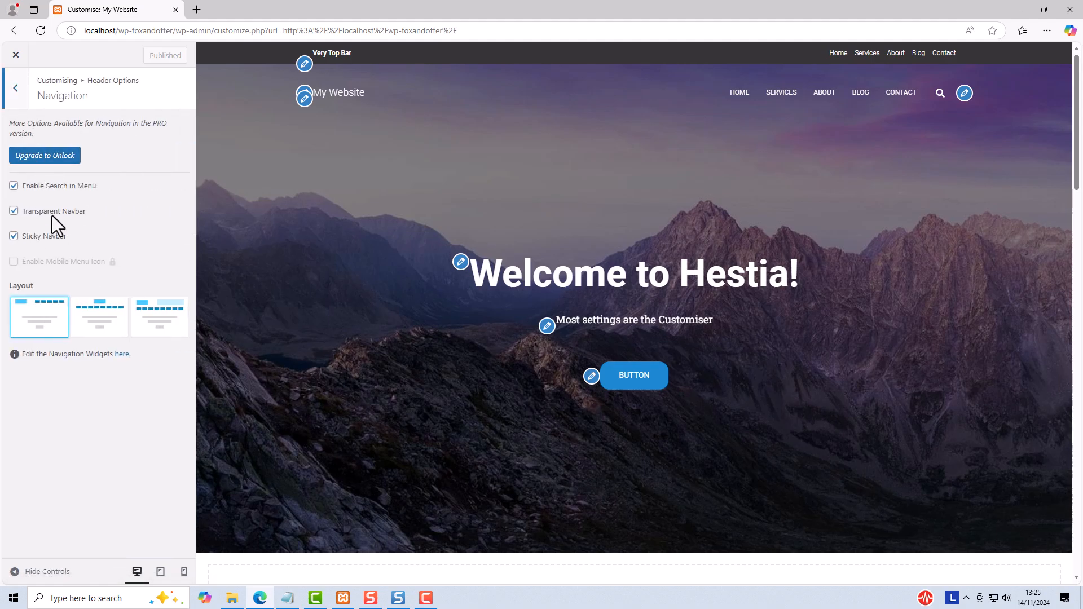
left_click(14, 212)
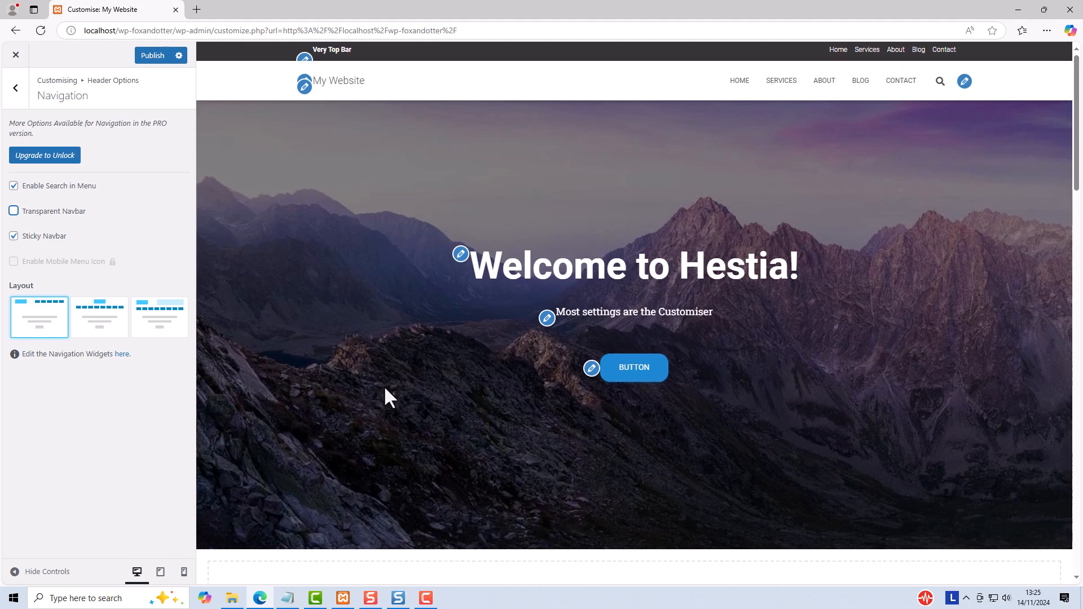
scroll(384, 386, "down", 3)
scroll(384, 388, "up", 3)
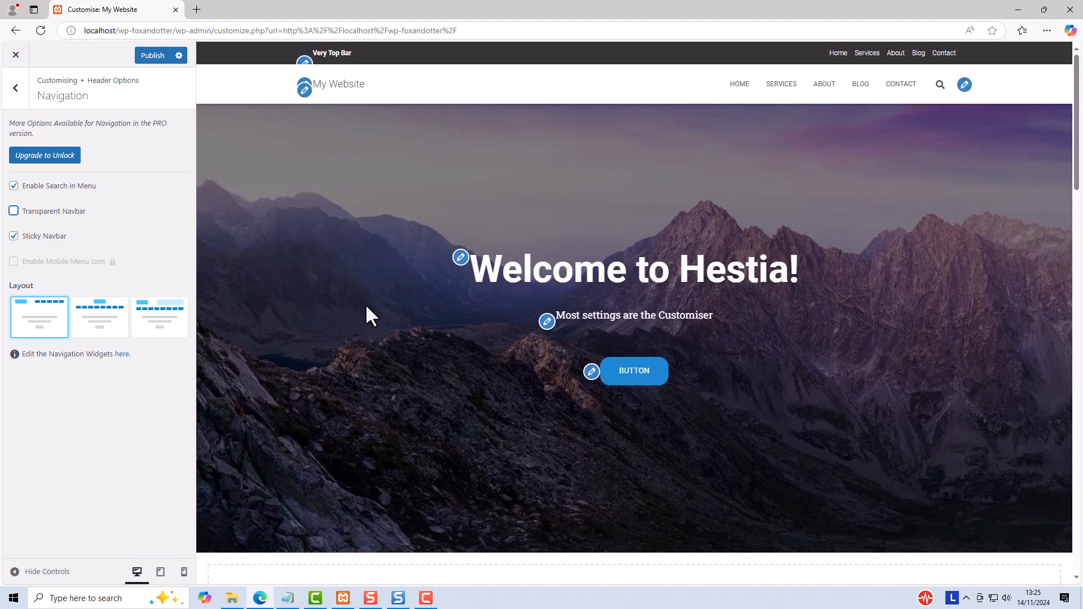
Step: Turn off Sticky Navbar and check how the header behaves while scrolling the home page preview
left_click(13, 237)
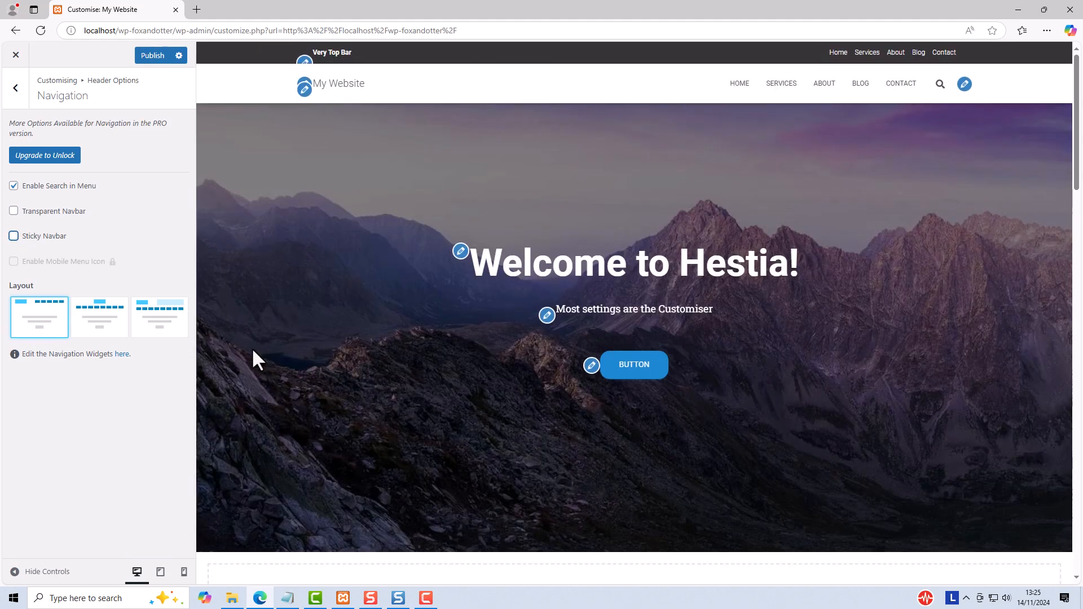
scroll(251, 347, "down", 2)
scroll(252, 349, "down", 3)
scroll(252, 348, "up", 3)
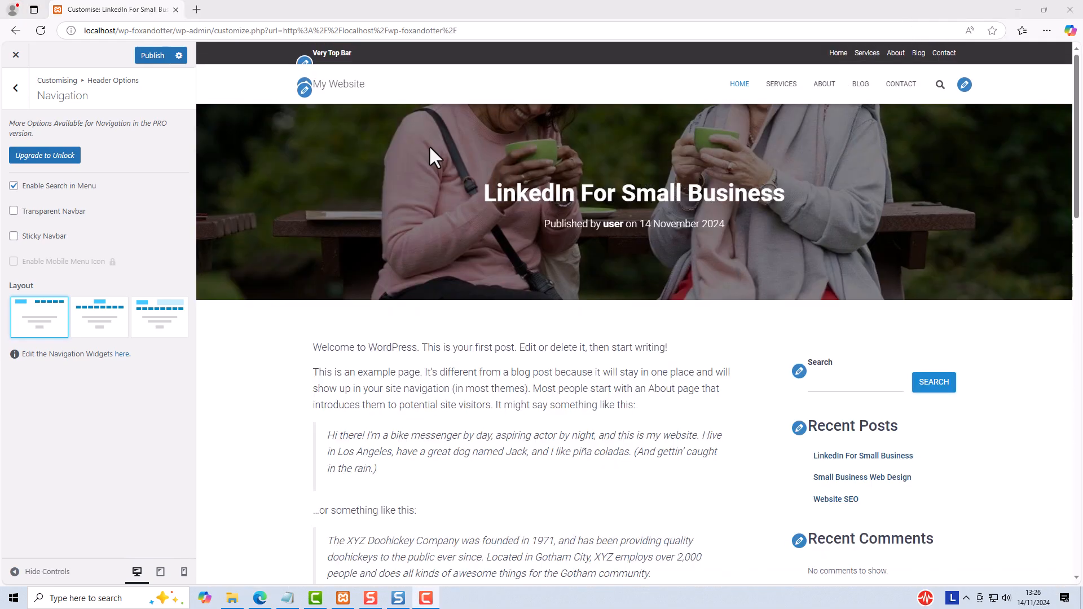
Step: Set the Posts/Pages Layout in Header Settings to the option with the title above the in-content image
left_click(17, 90)
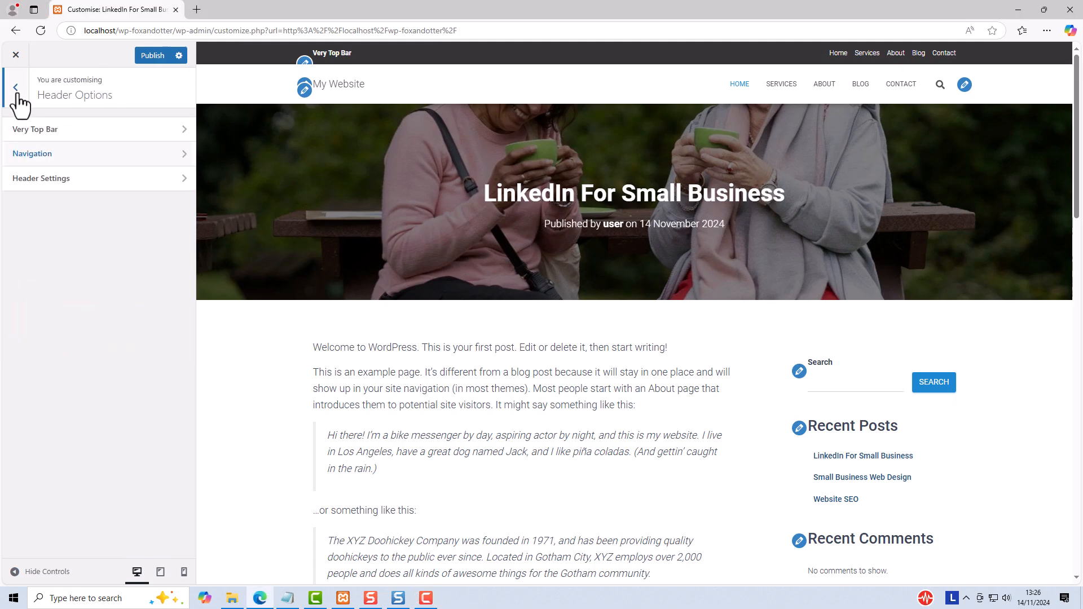
left_click(33, 184)
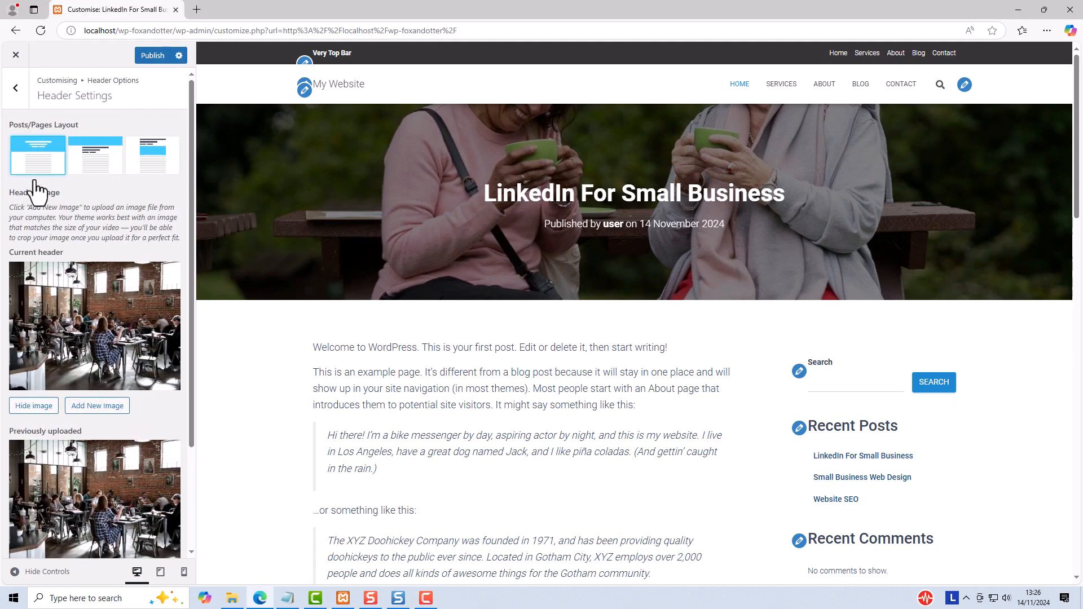
left_click(155, 157)
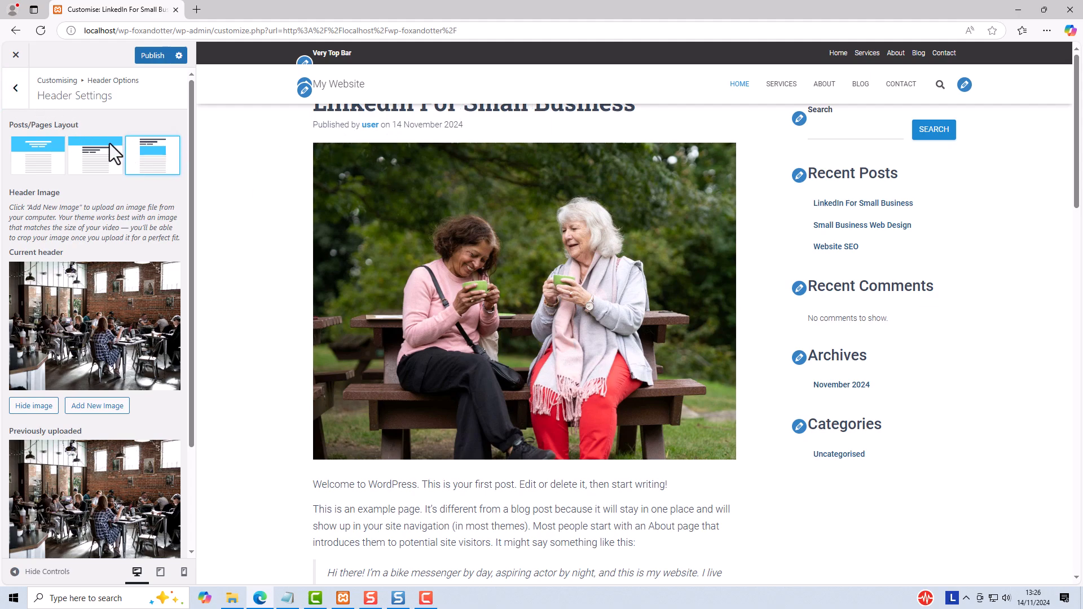
Step: Enable Sticky Navbar in the header's Navigation settings
left_click(16, 88)
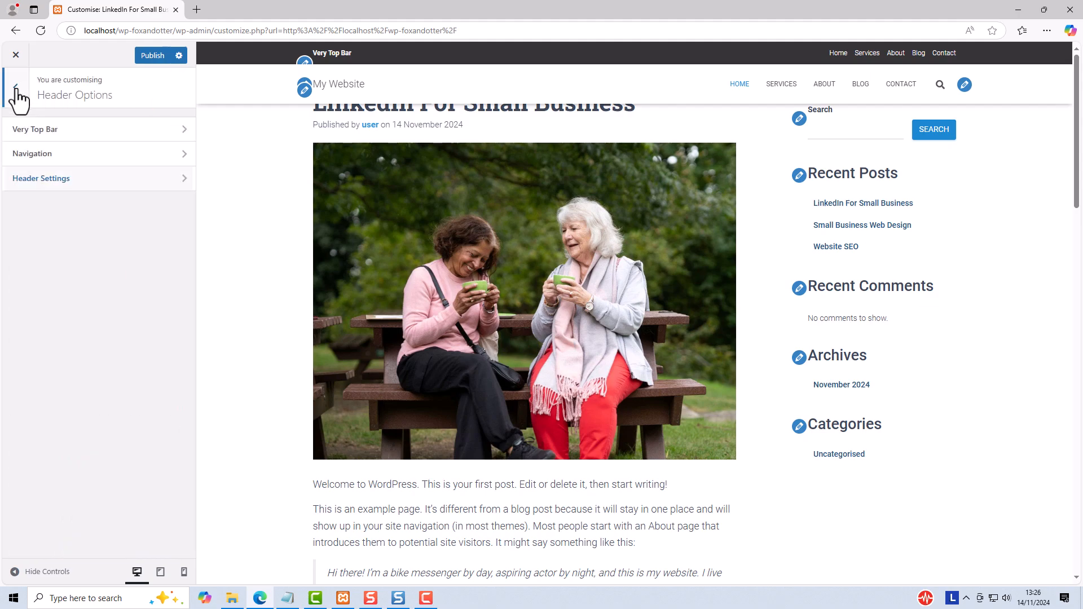
left_click(32, 153)
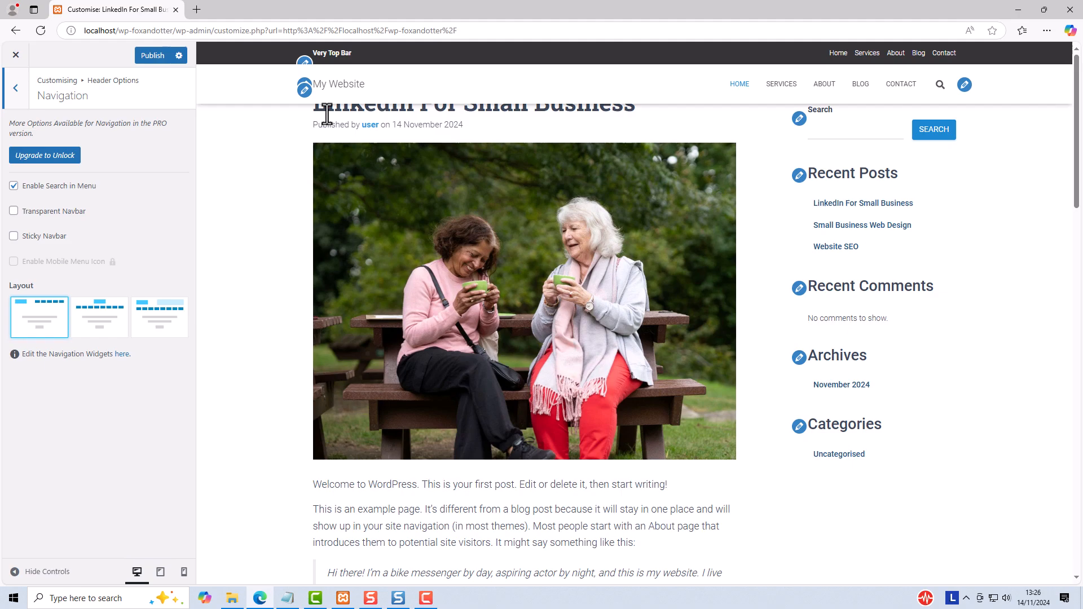
left_click(13, 236)
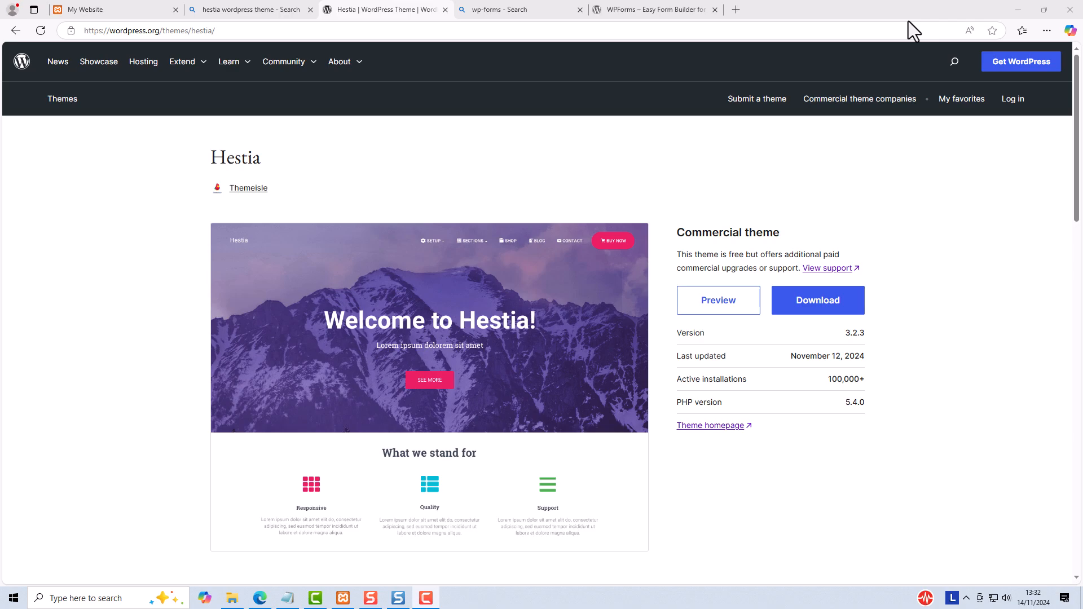
Step: View the WPForms plugin page on WordPress.org and return to the Hestia theme page
left_click(631, 17)
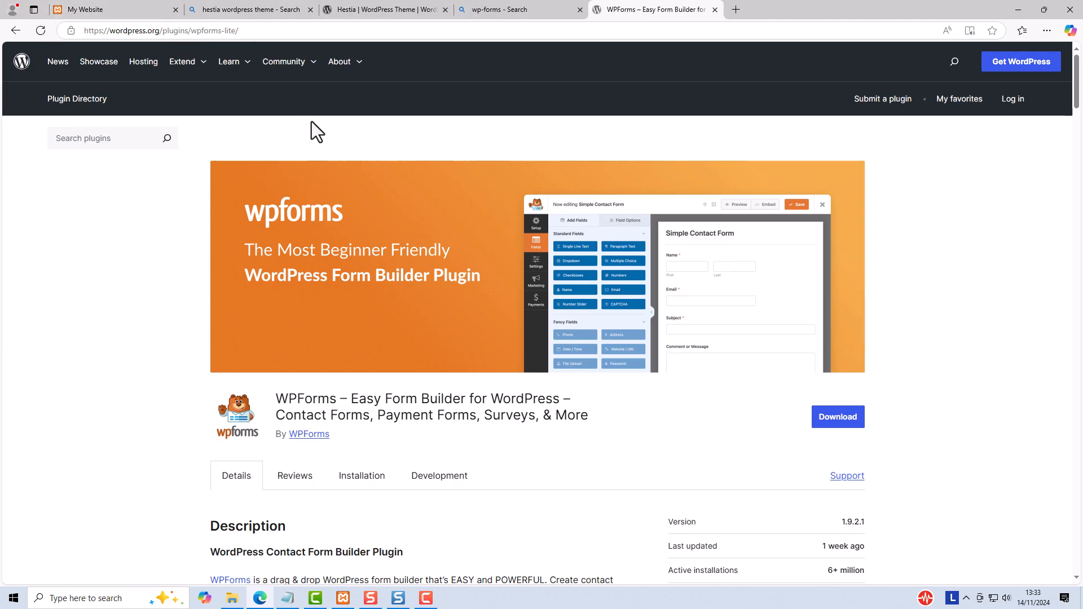
left_click(380, 10)
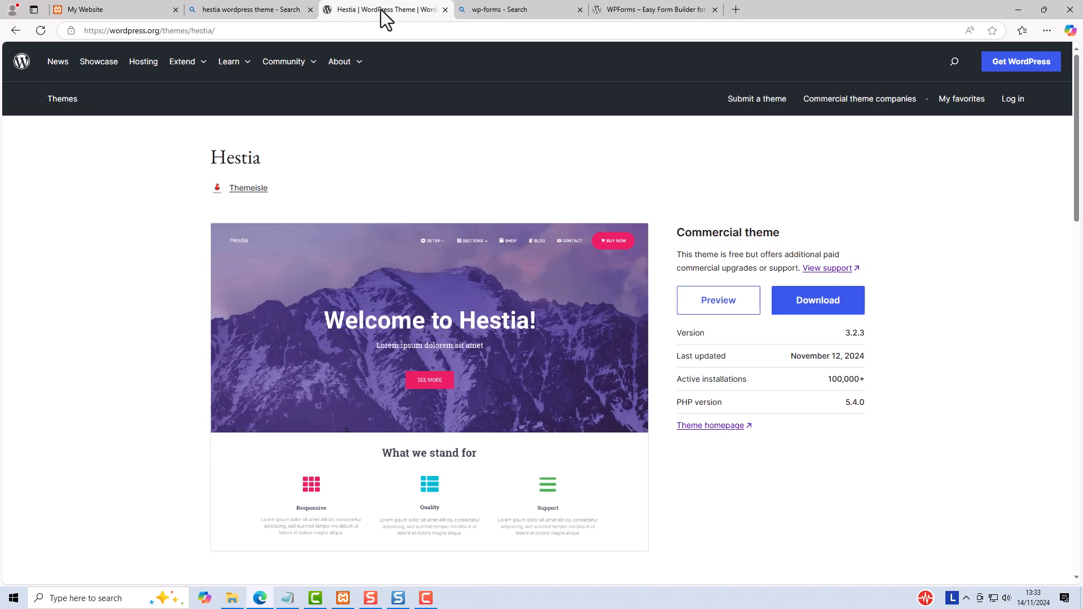